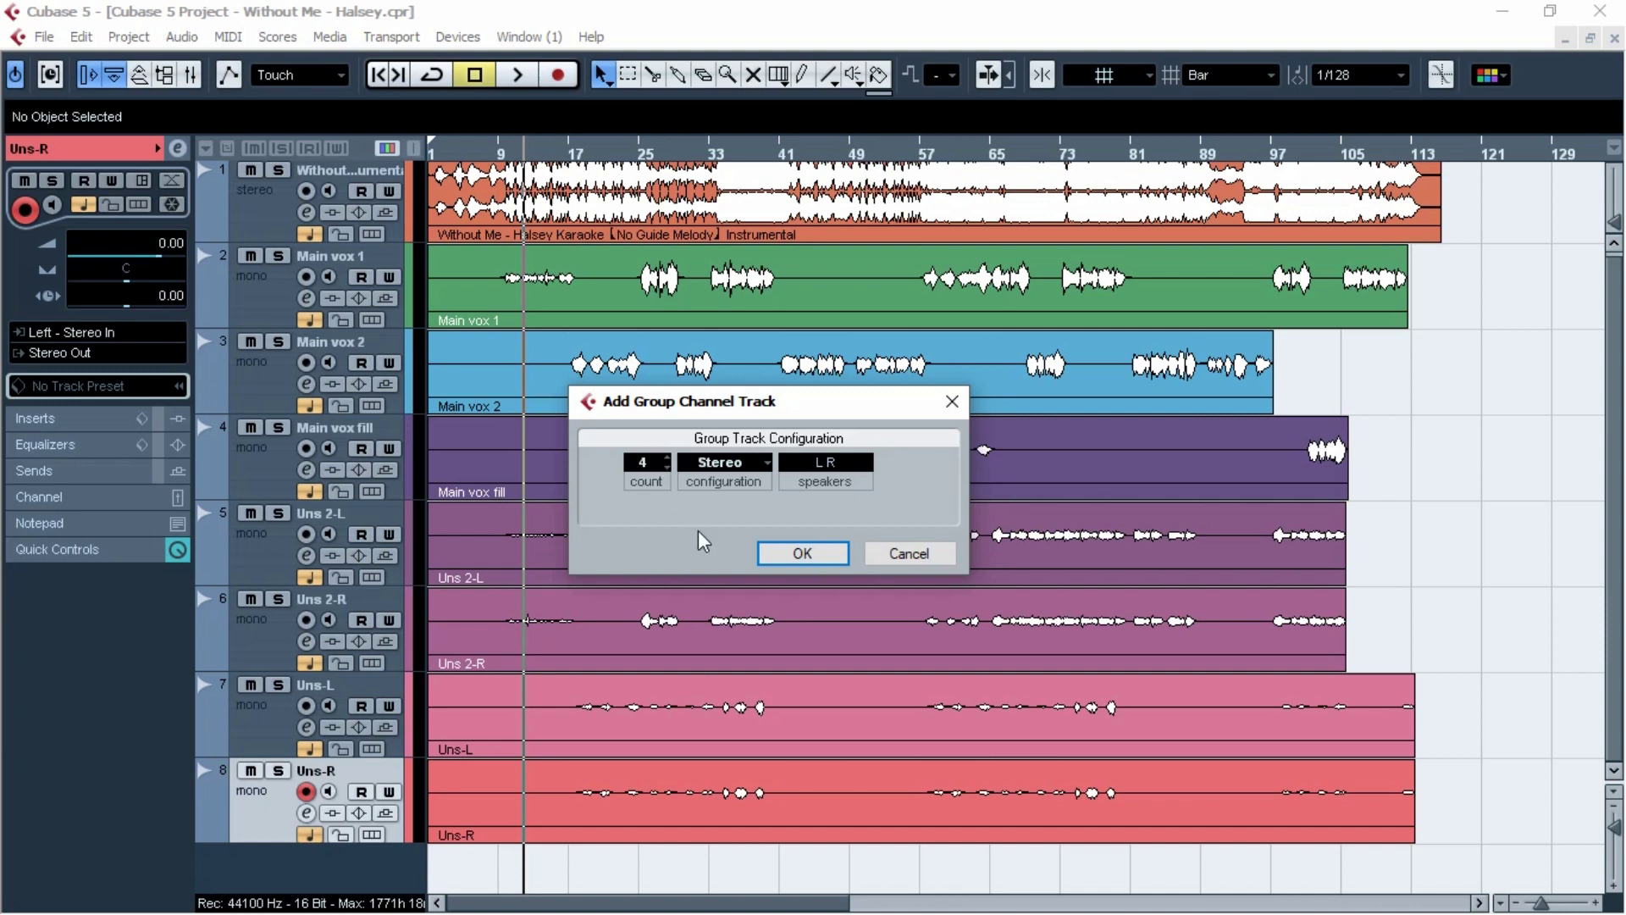
Step: Add four stereo group channel tracks, and a stereo FX channel track with the StereoDelay effect
left_click(806, 553)
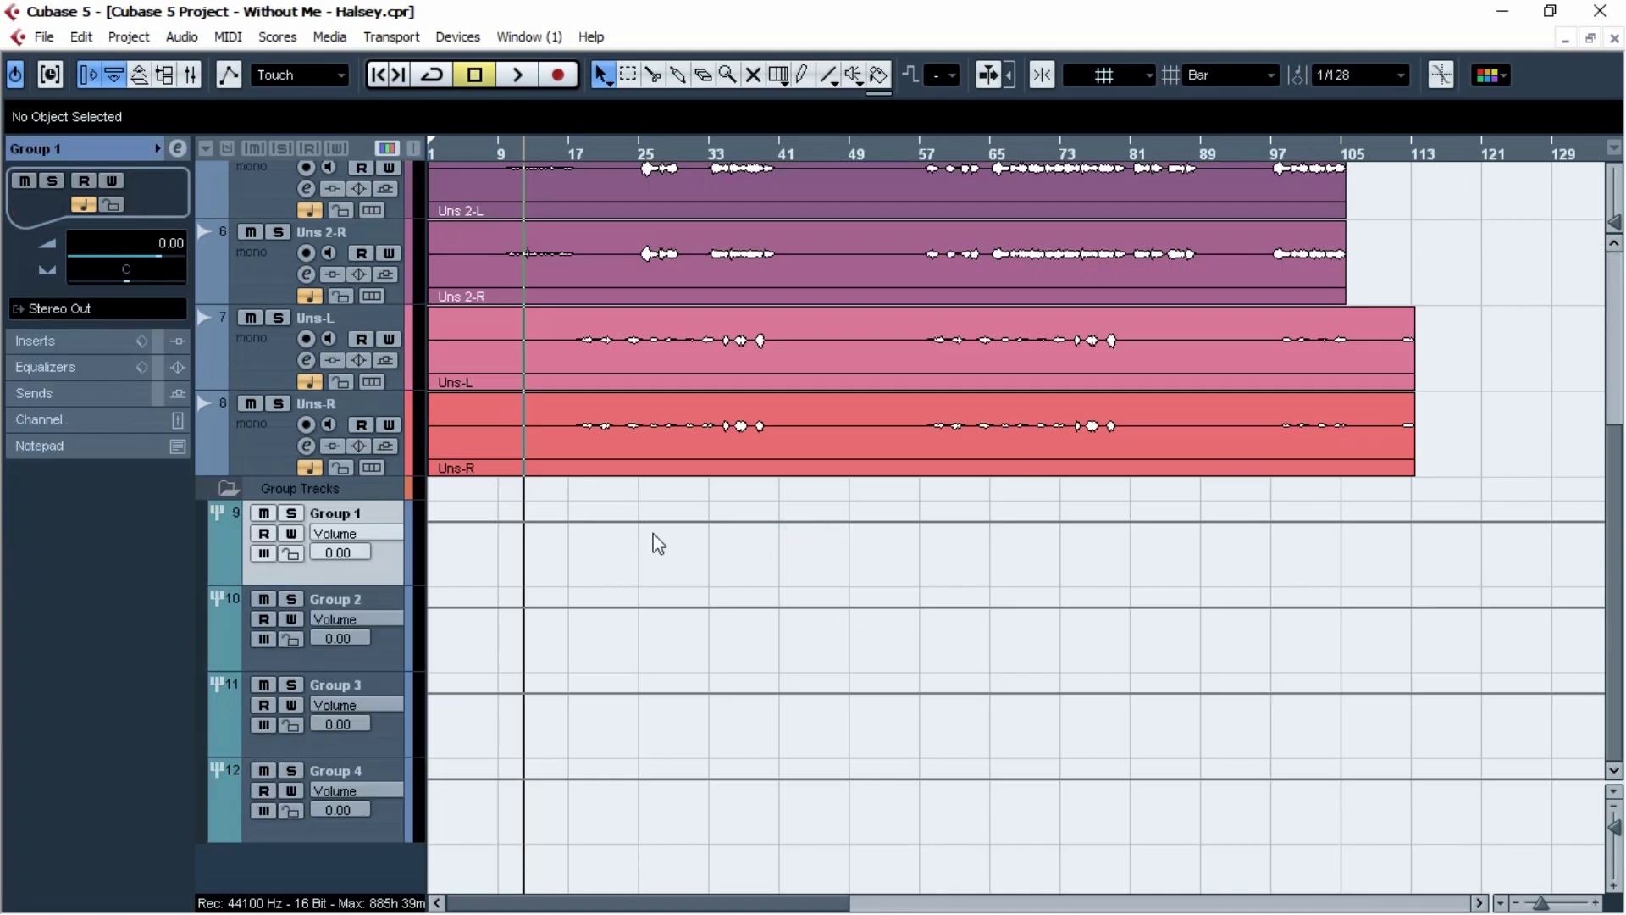
right_click(384, 825)
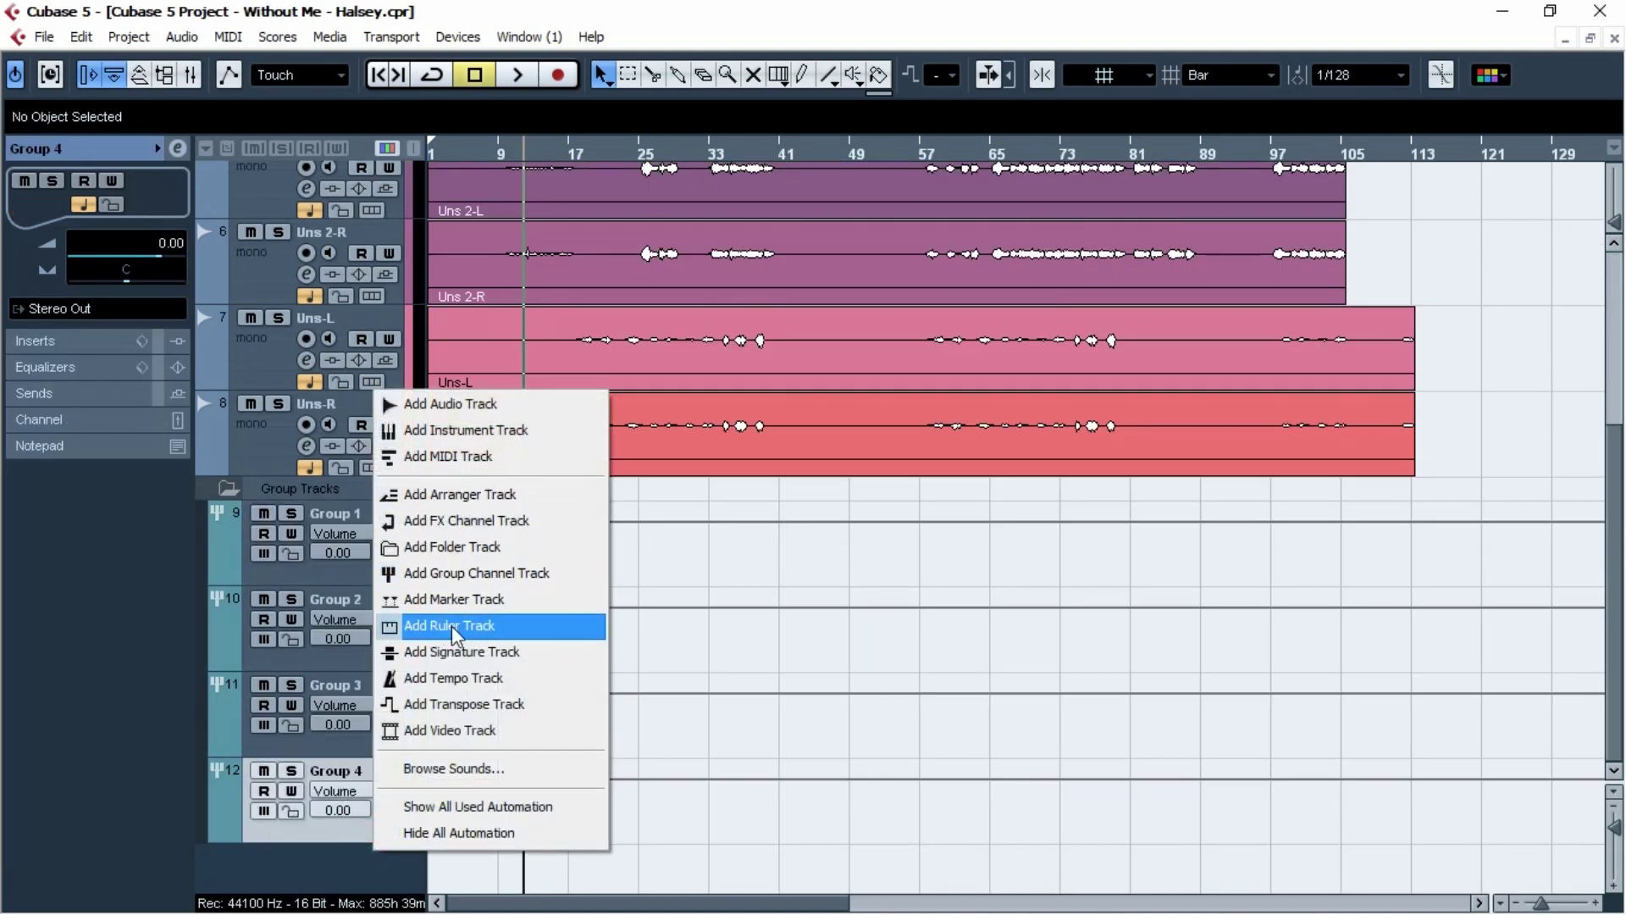
left_click(468, 520)
mouse_move(762, 241)
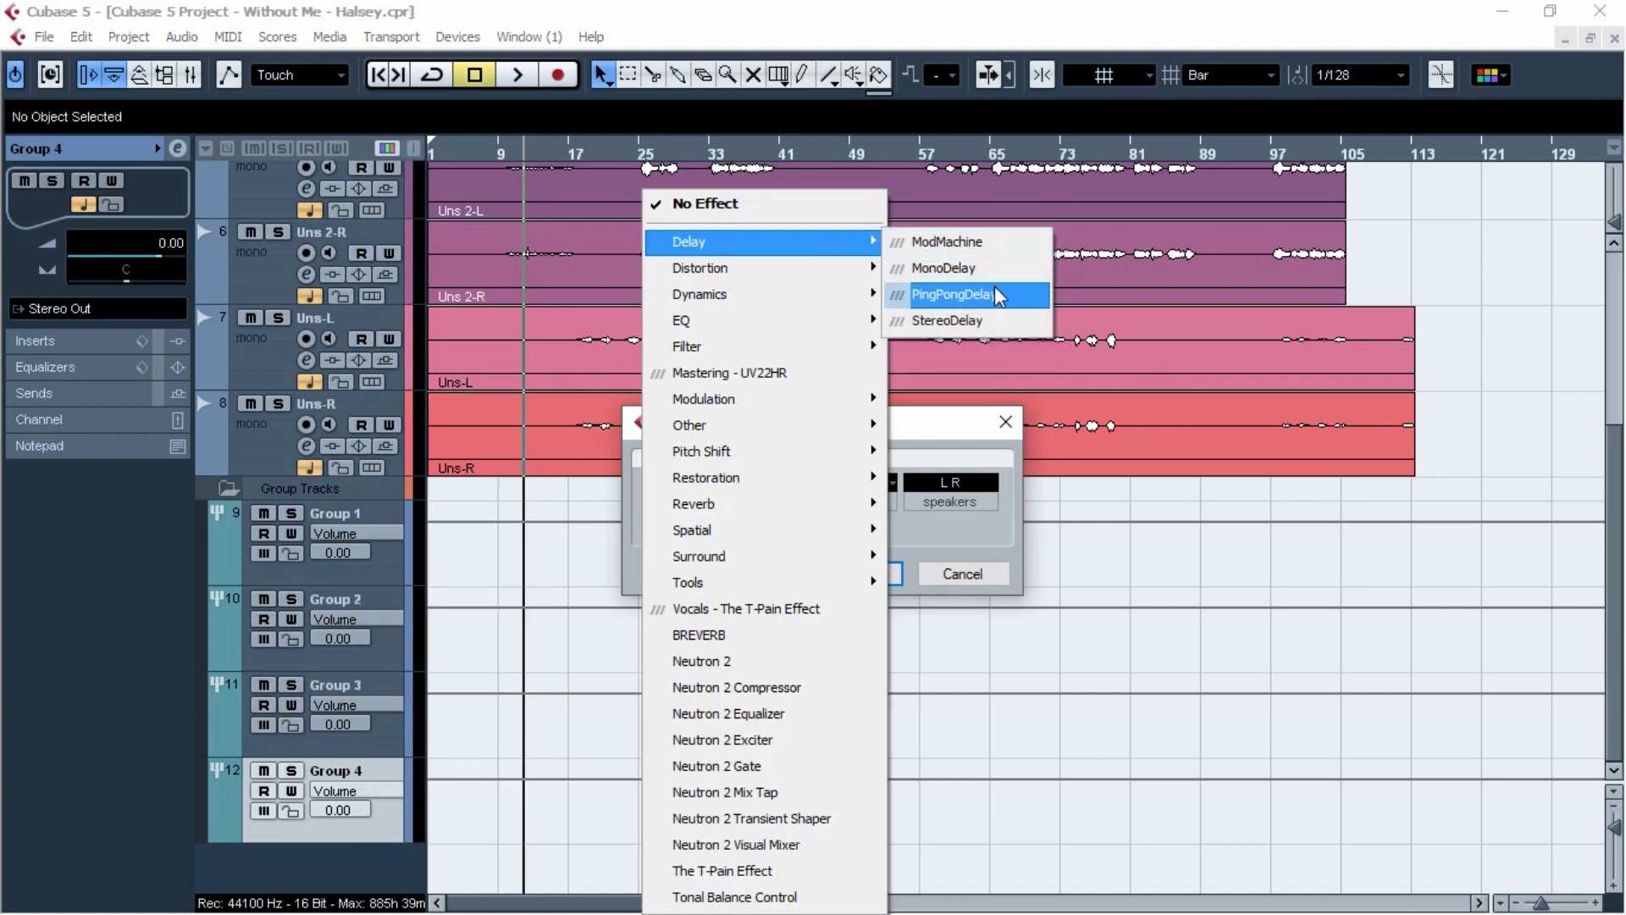
left_click(997, 322)
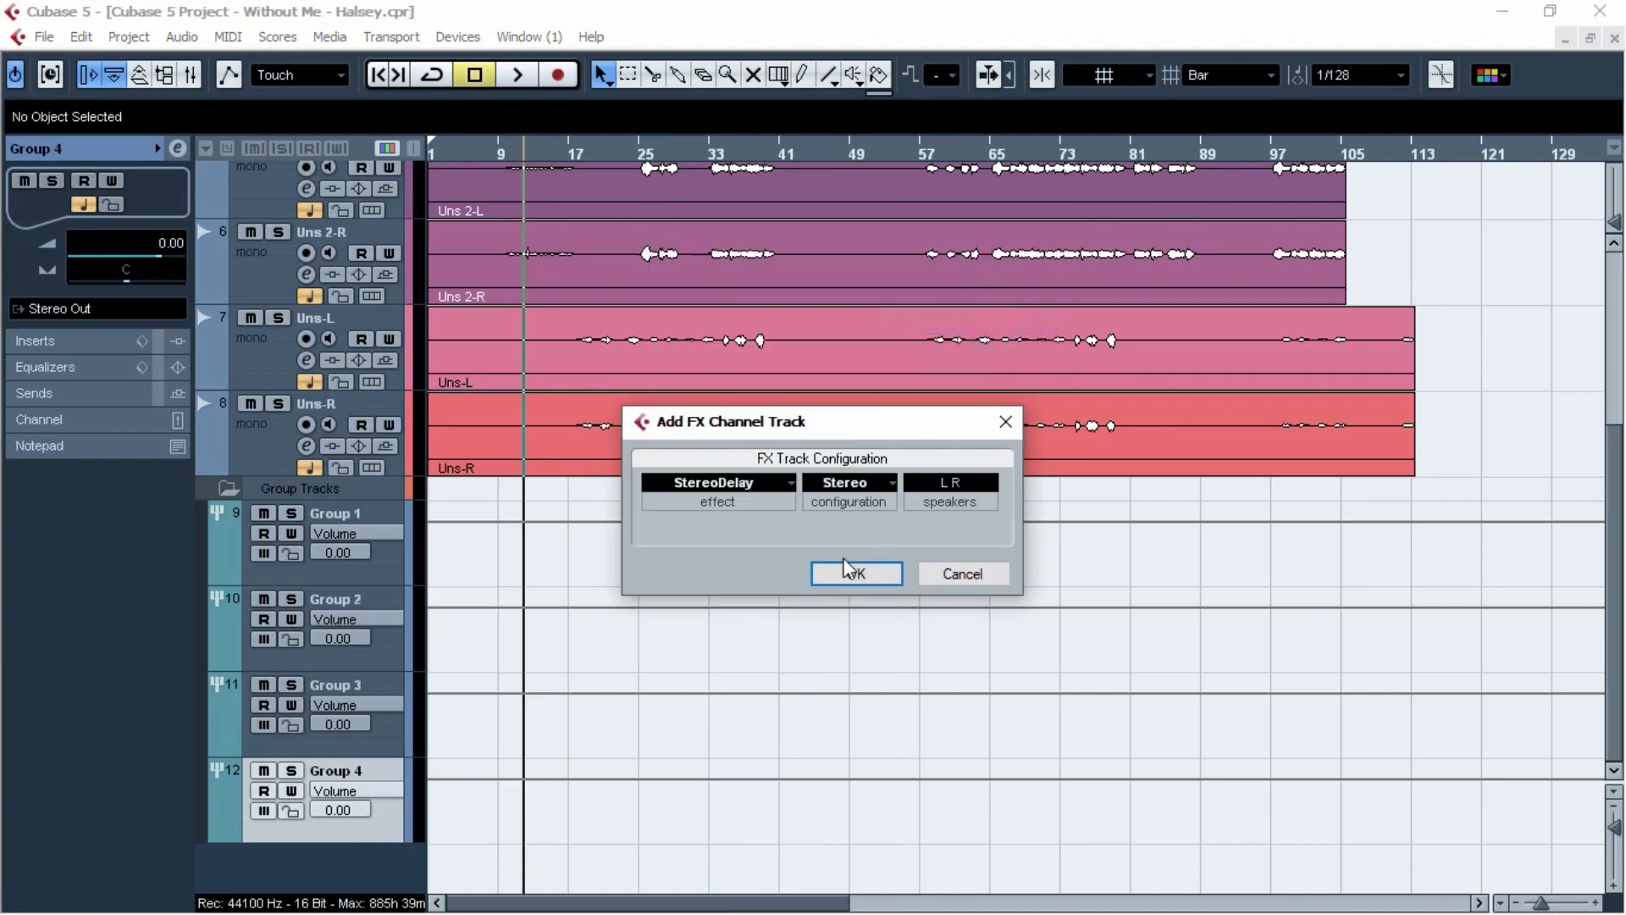
left_click(849, 576)
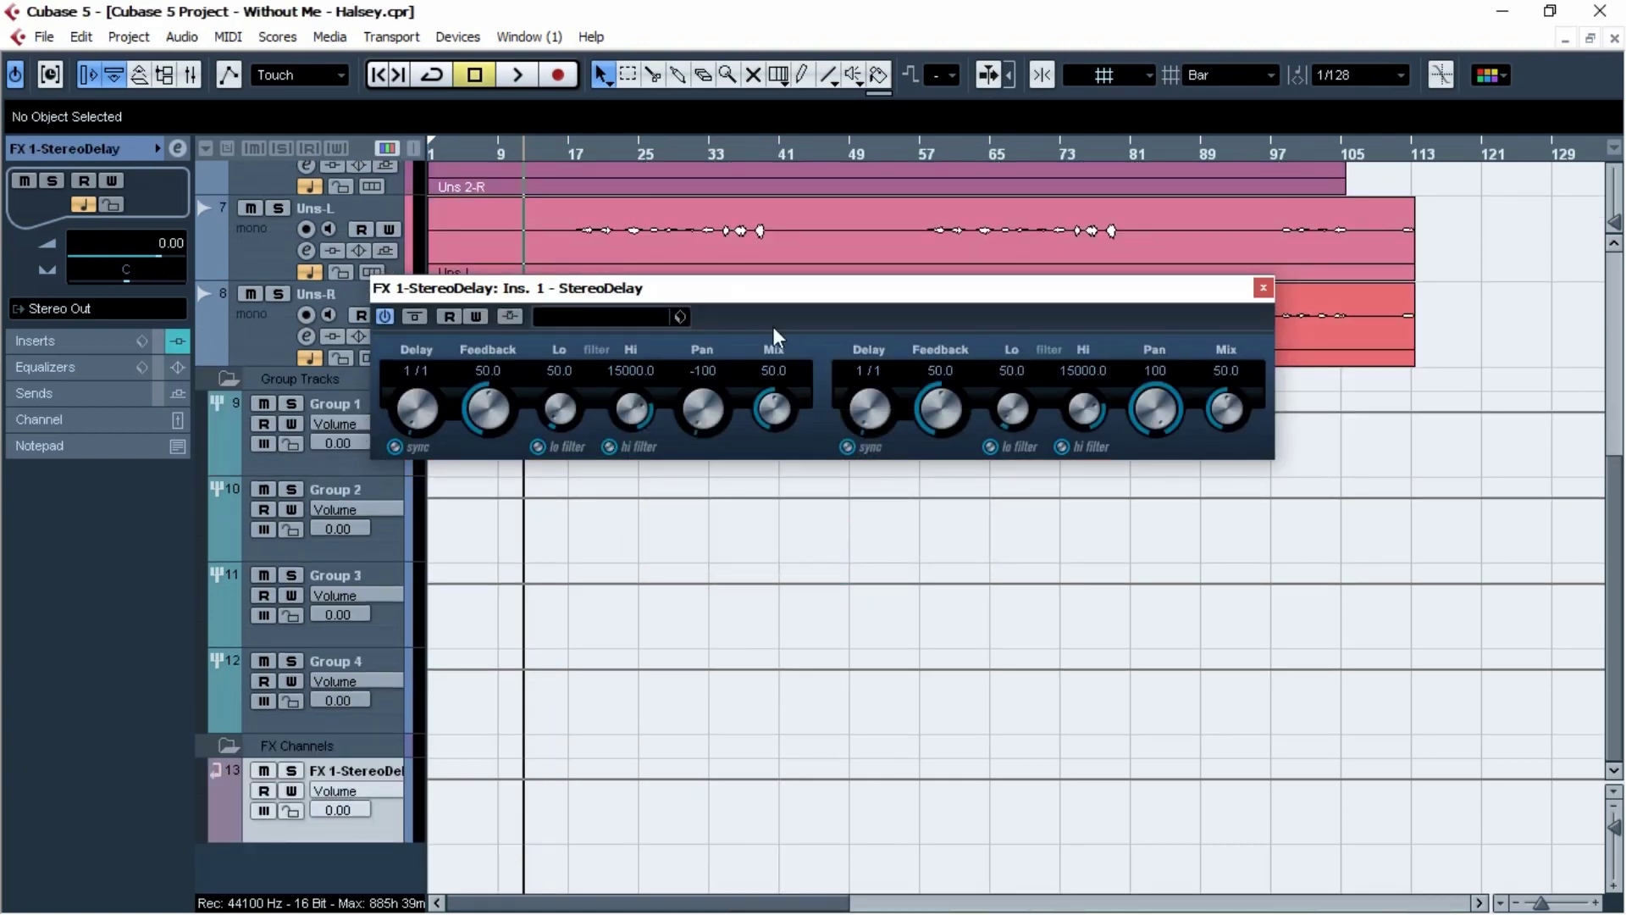
Step: Change the delay time of both StereoDelay channels and close the effect's window
left_click(428, 381)
left_click(458, 471)
left_click(875, 373)
left_click(889, 446)
left_click(1261, 288)
Step: Add a second stereo FX channel track with the BREVERB effect
right_click(330, 866)
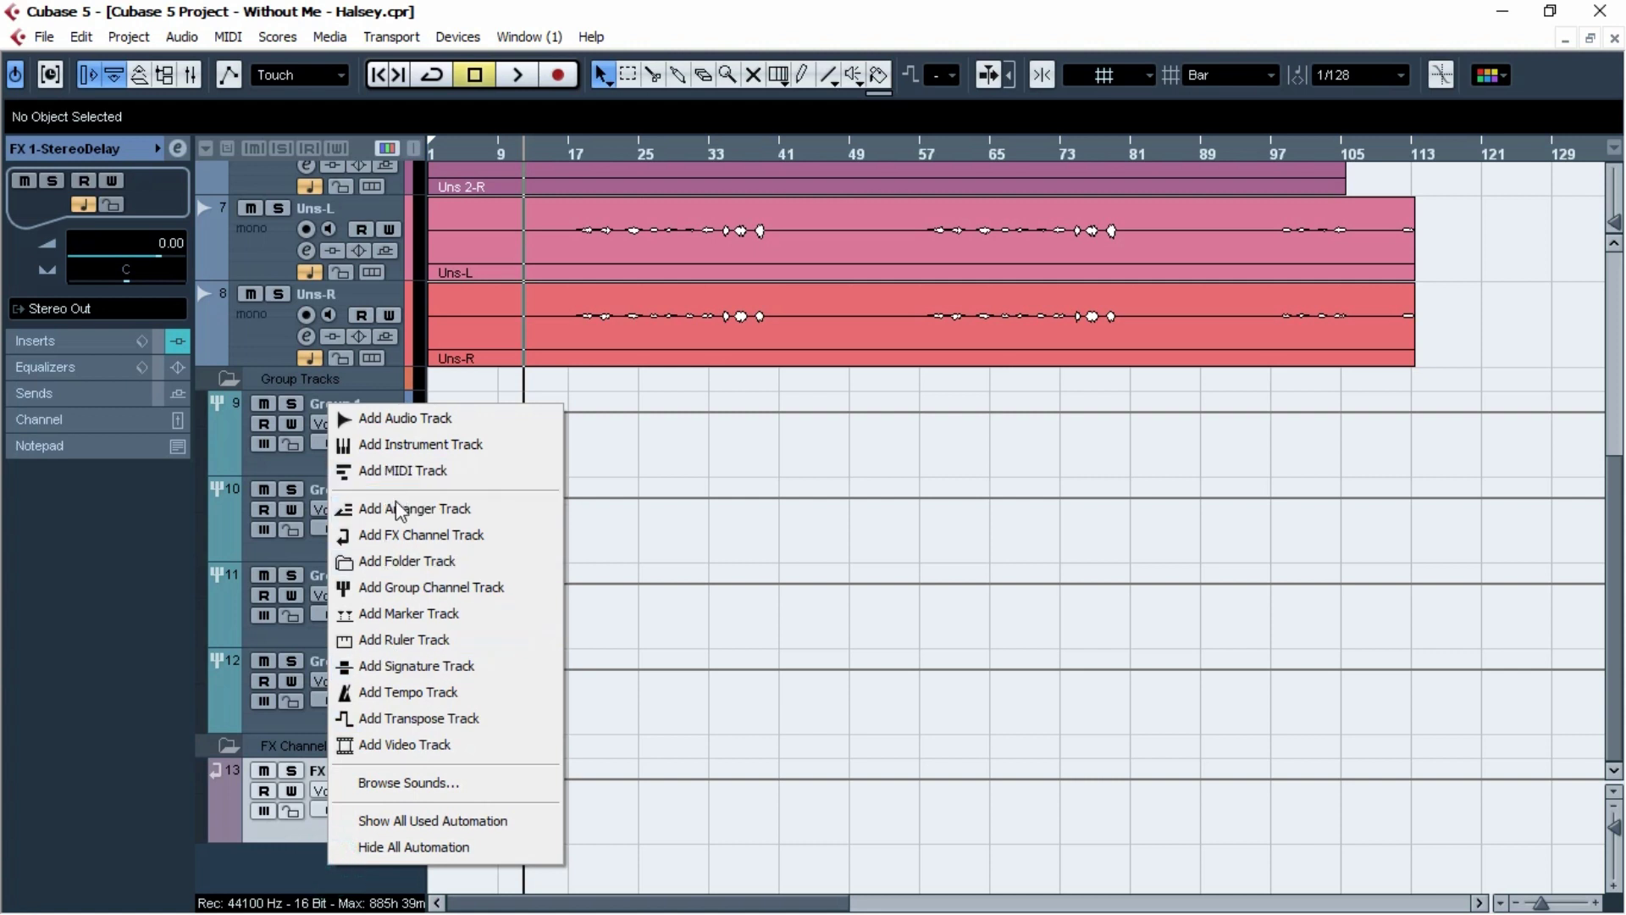
left_click(403, 535)
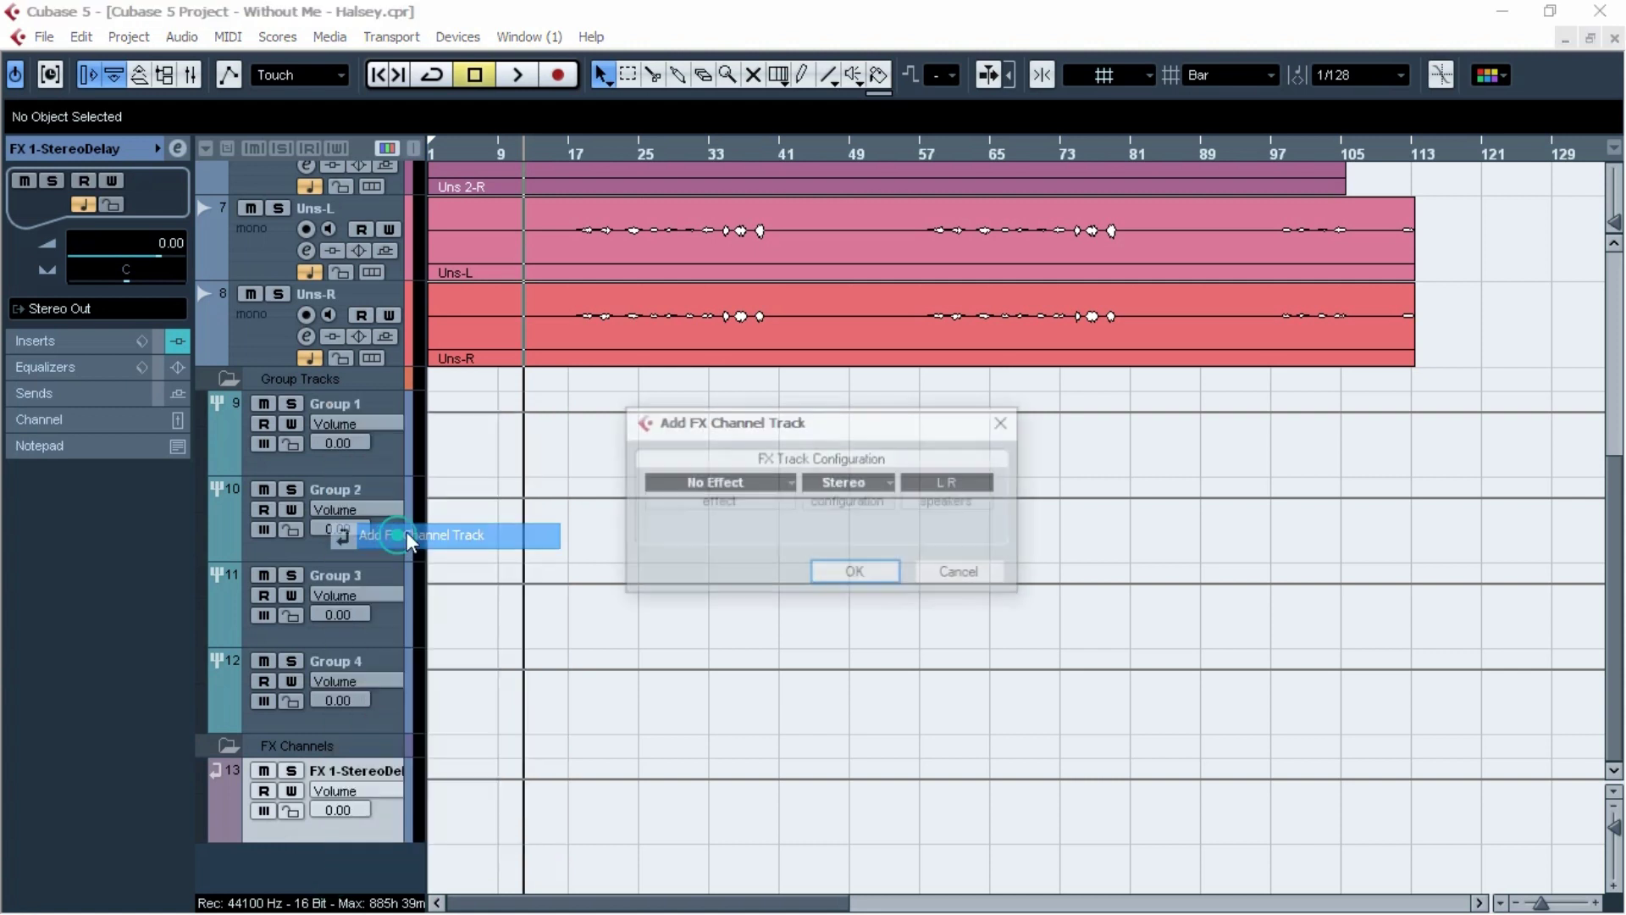
left_click(759, 481)
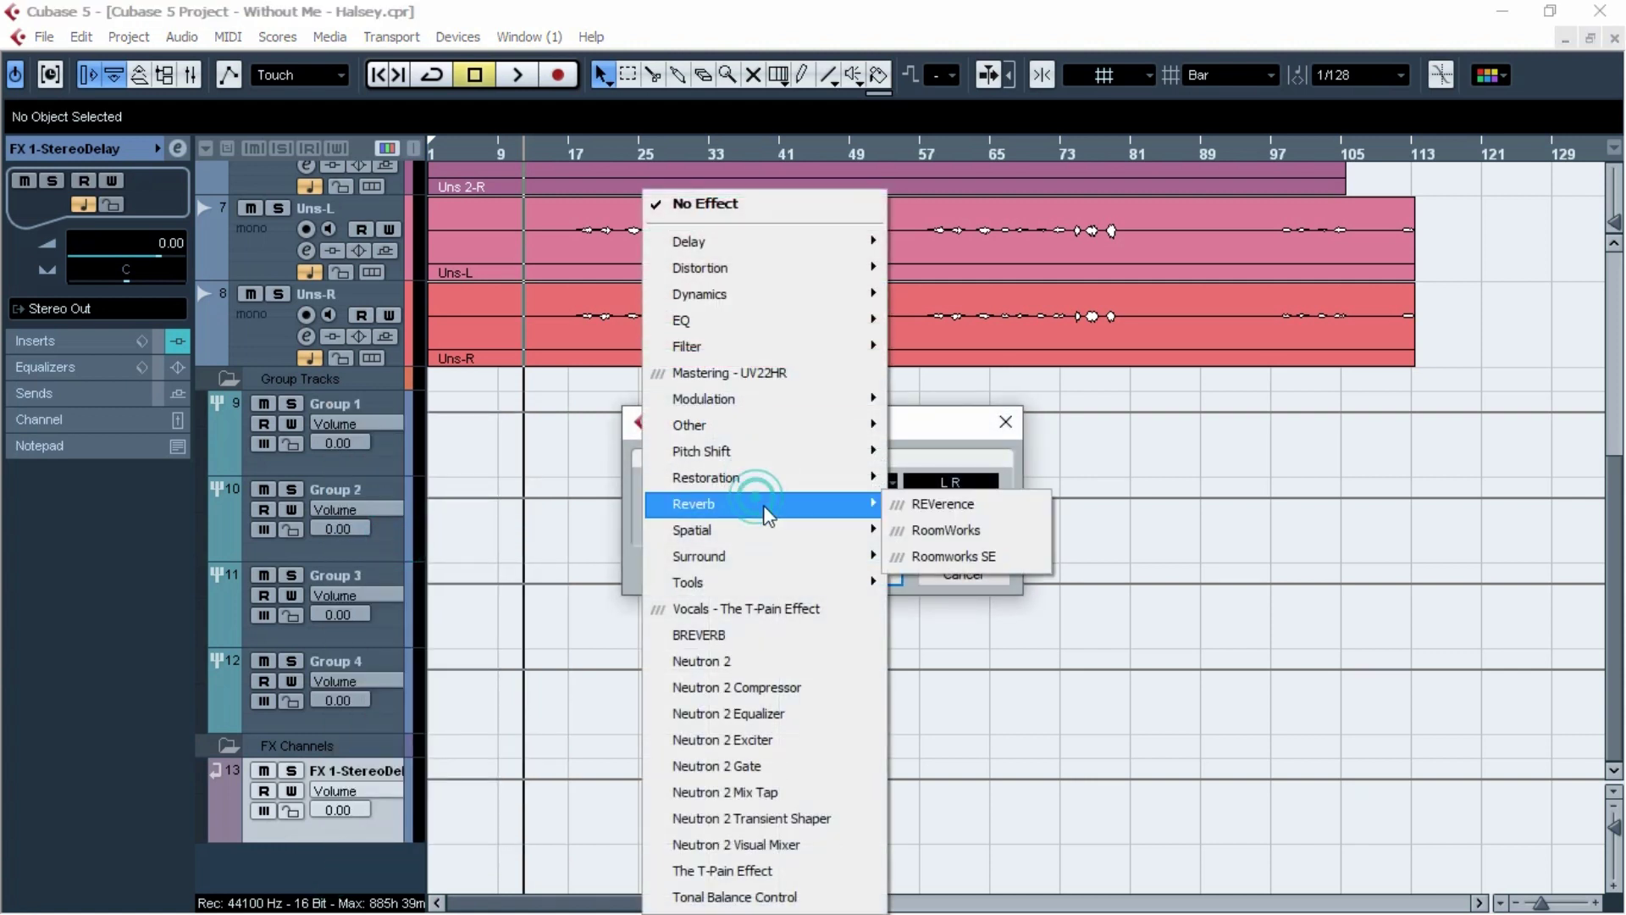
left_click(771, 634)
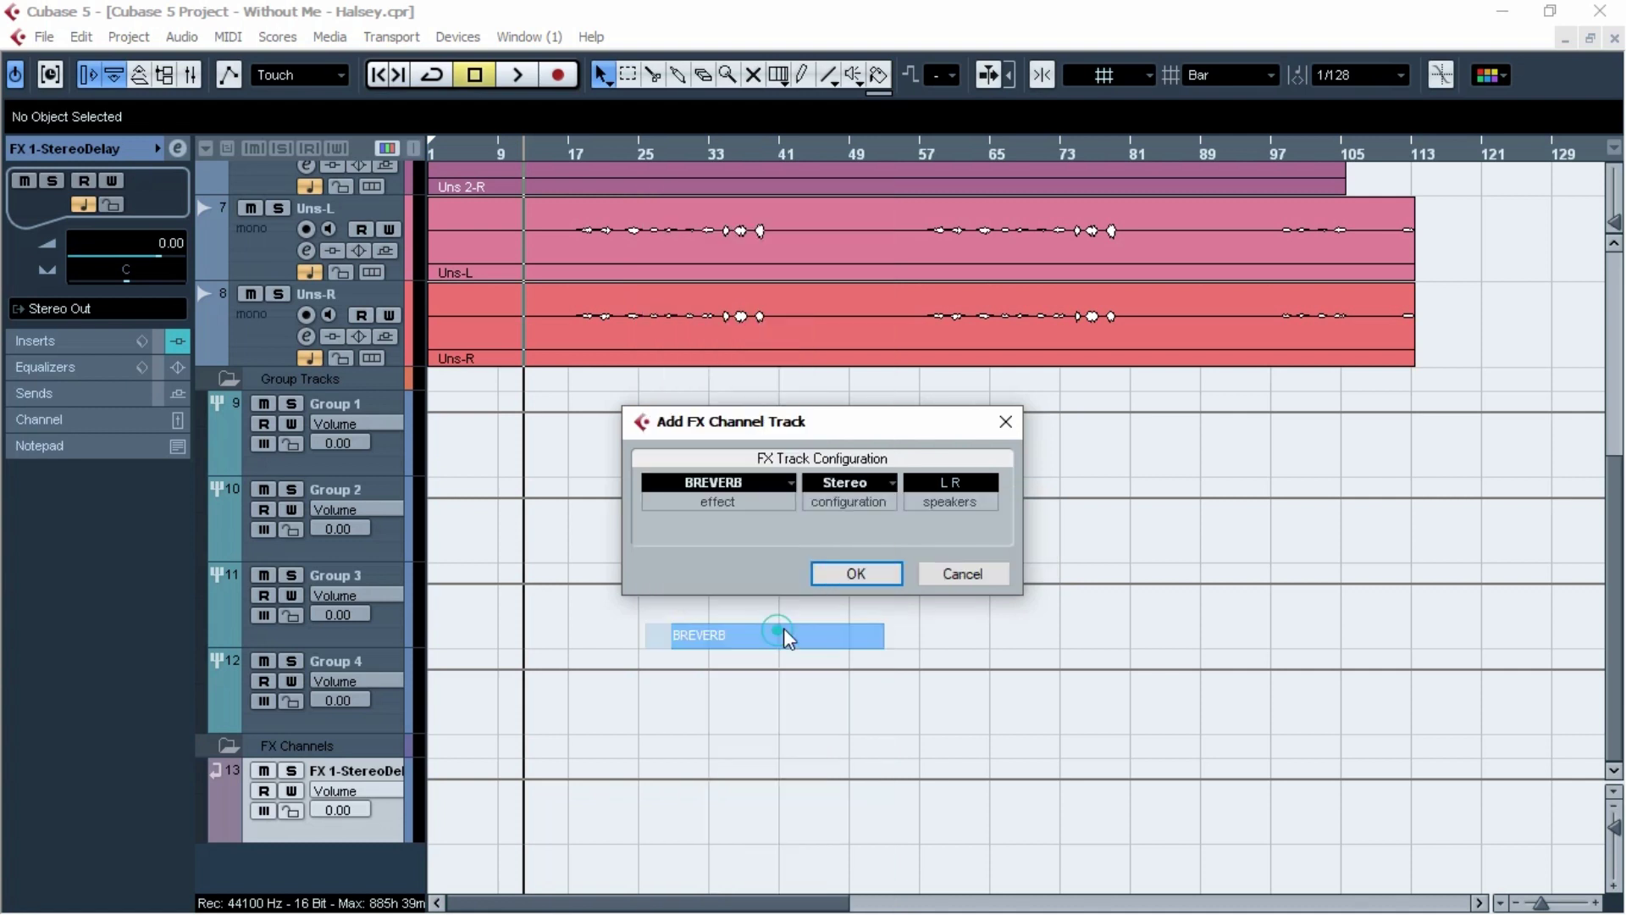
left_click(867, 578)
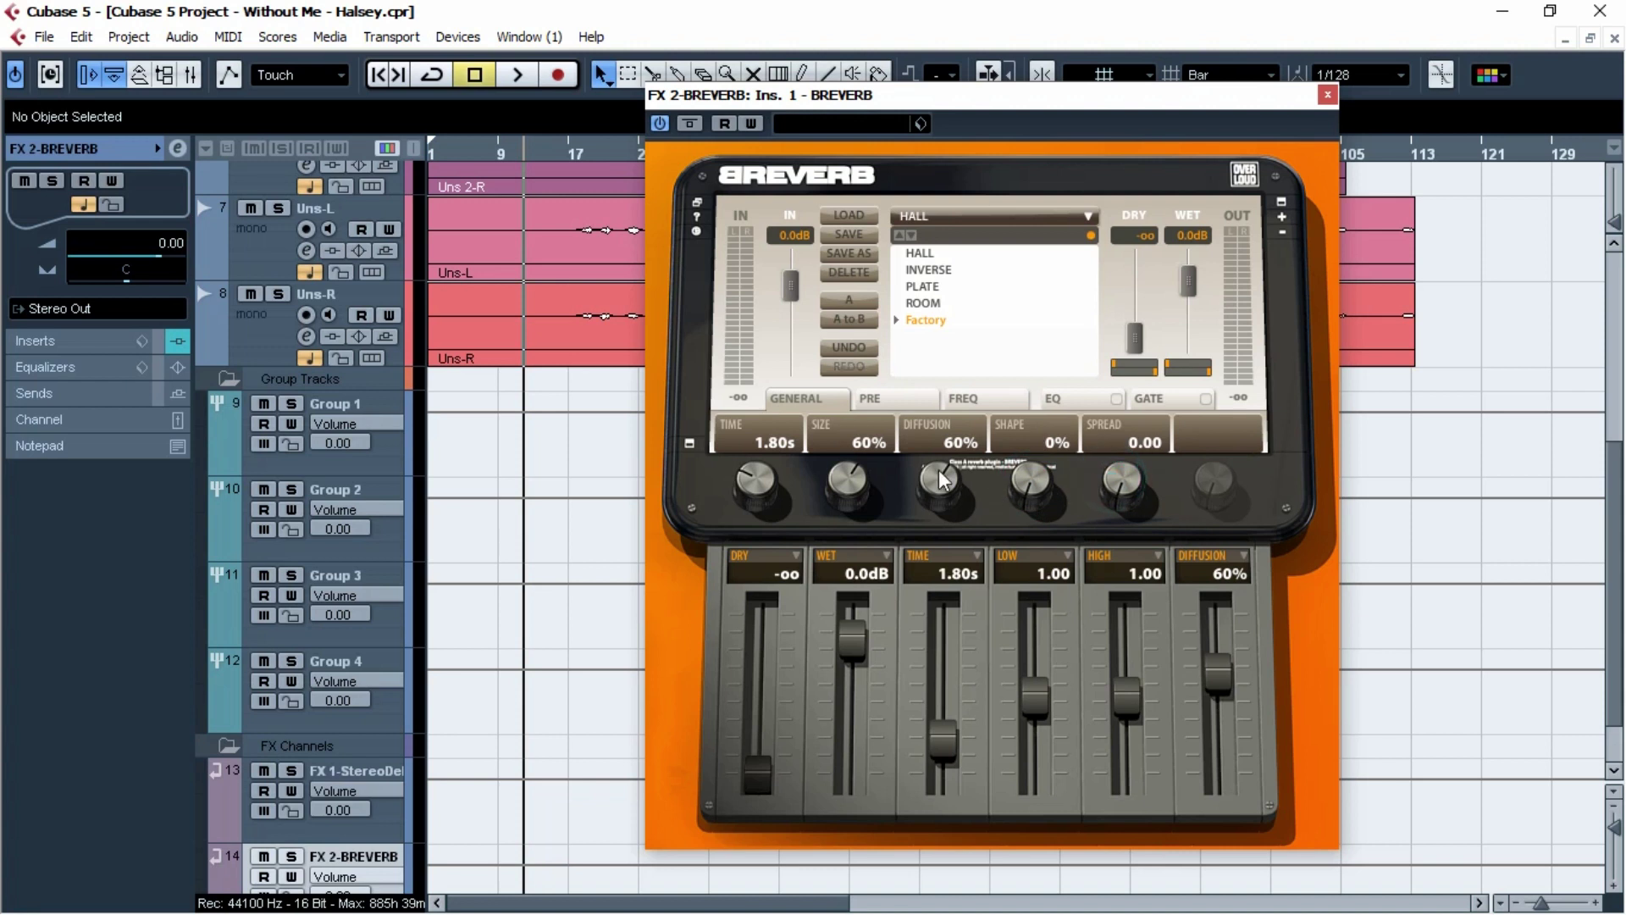
Step: Set BREVERB's size to about 77% and diffusion to about 87%, adjust the reverb time, and close its window
mouse_move(932, 479)
left_mouse_down()
mouse_move(931, 466)
mouse_move(951, 486)
left_mouse_up()
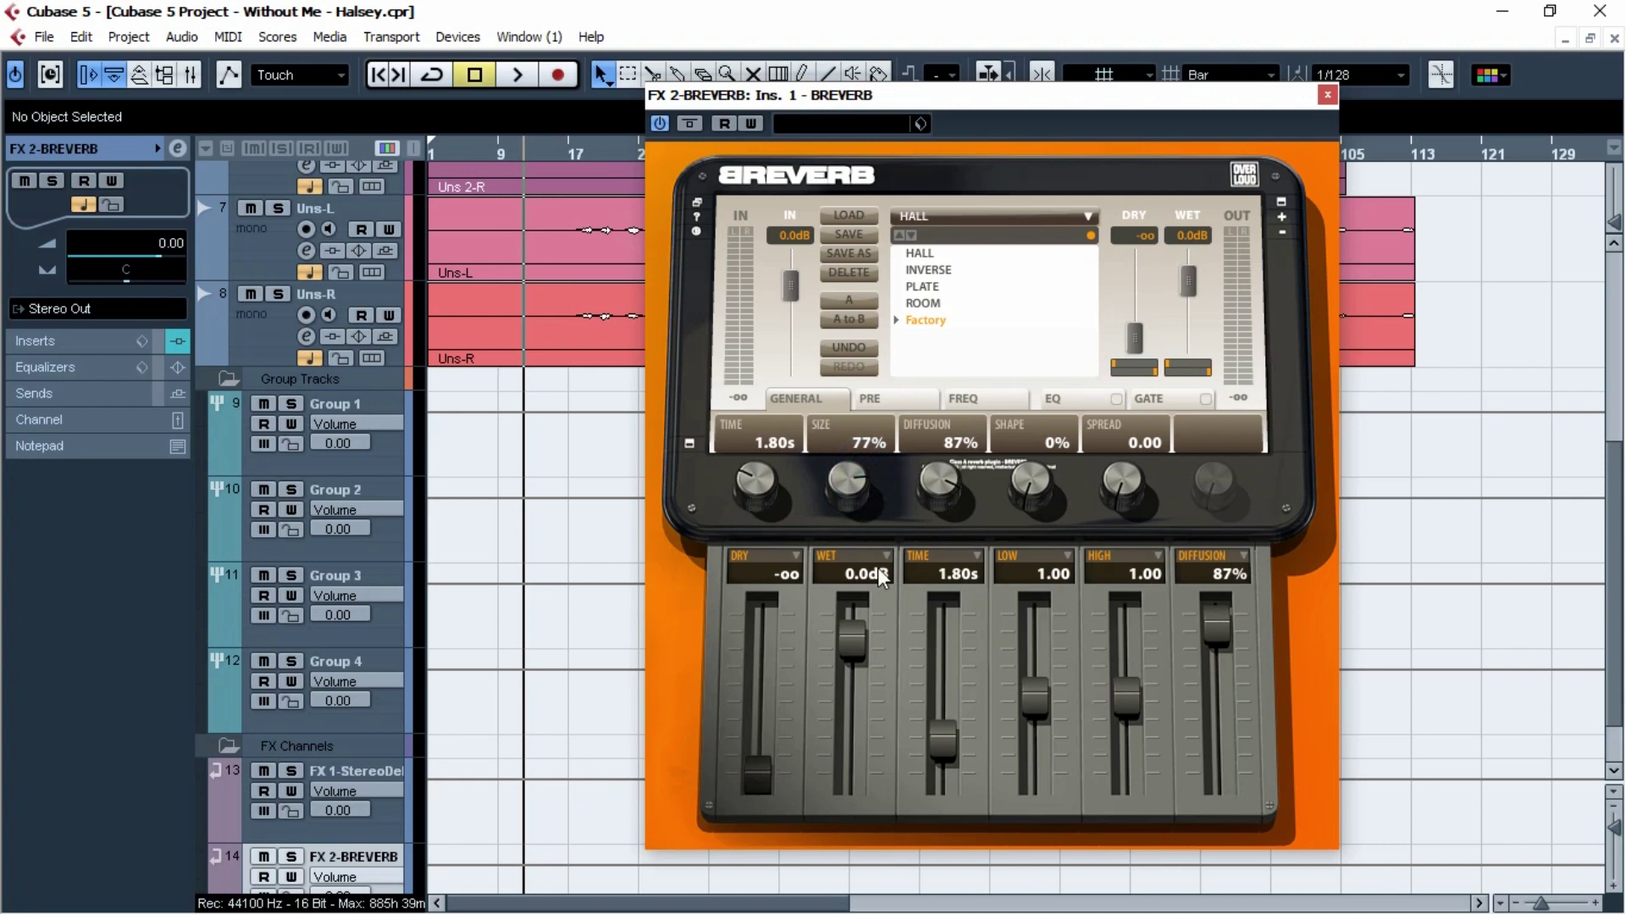
left_click_drag(934, 757, 947, 742)
left_click(1328, 92)
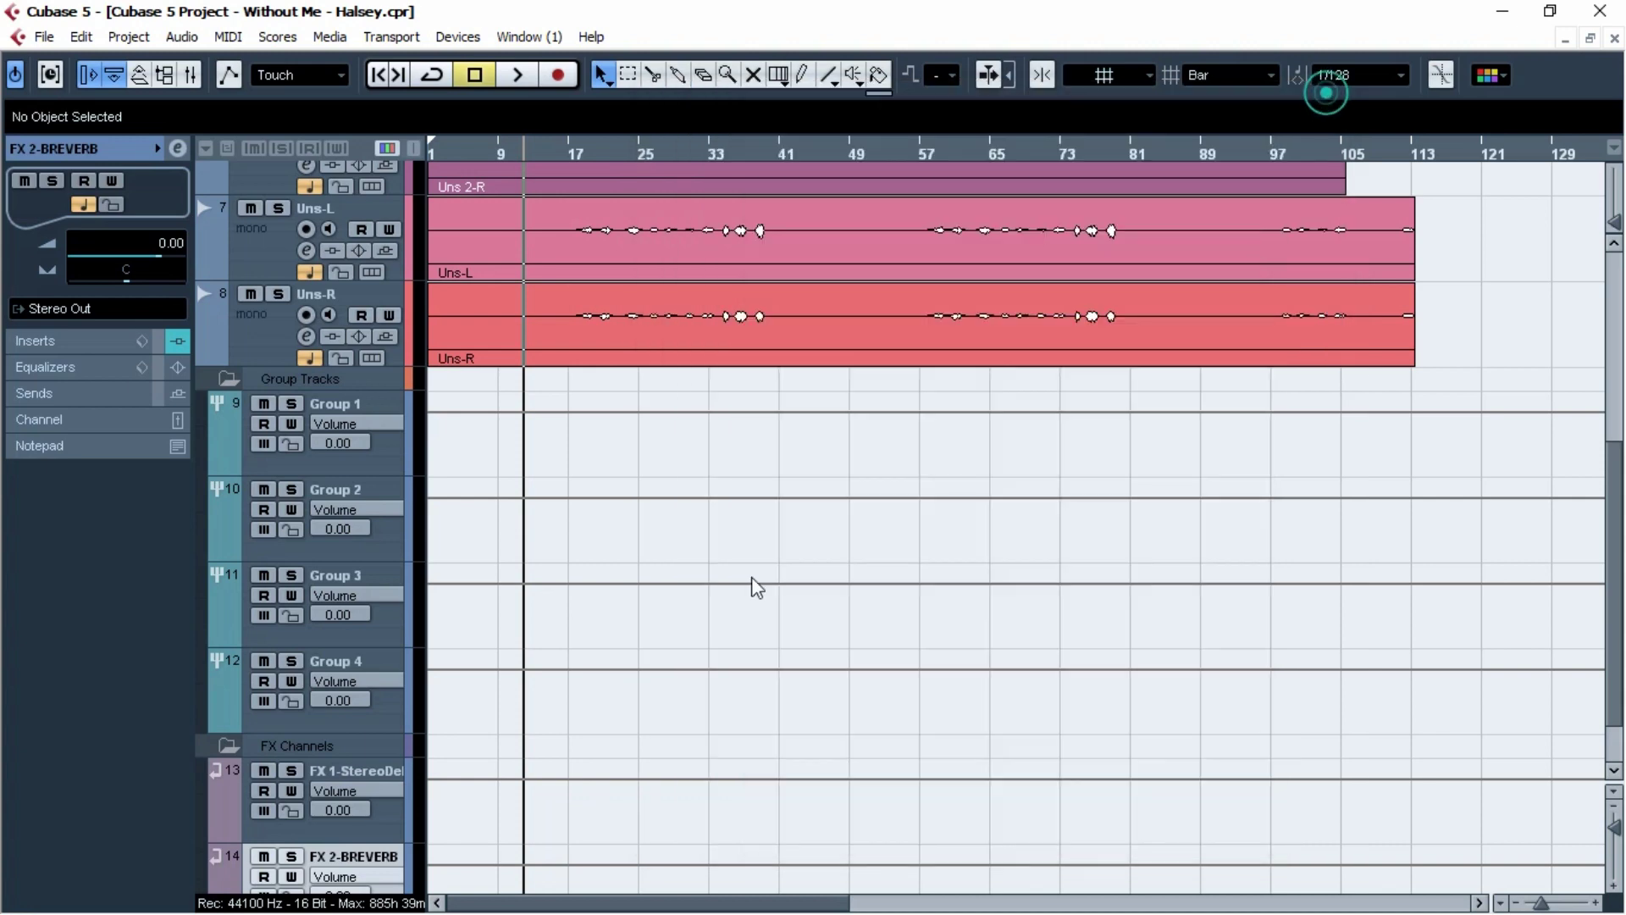
Step: Play the arrangement from about bar 9, with all tracks audible
scroll(651, 640, "up", 6)
key("g")
key("h")
key("h")
double_click(512, 151)
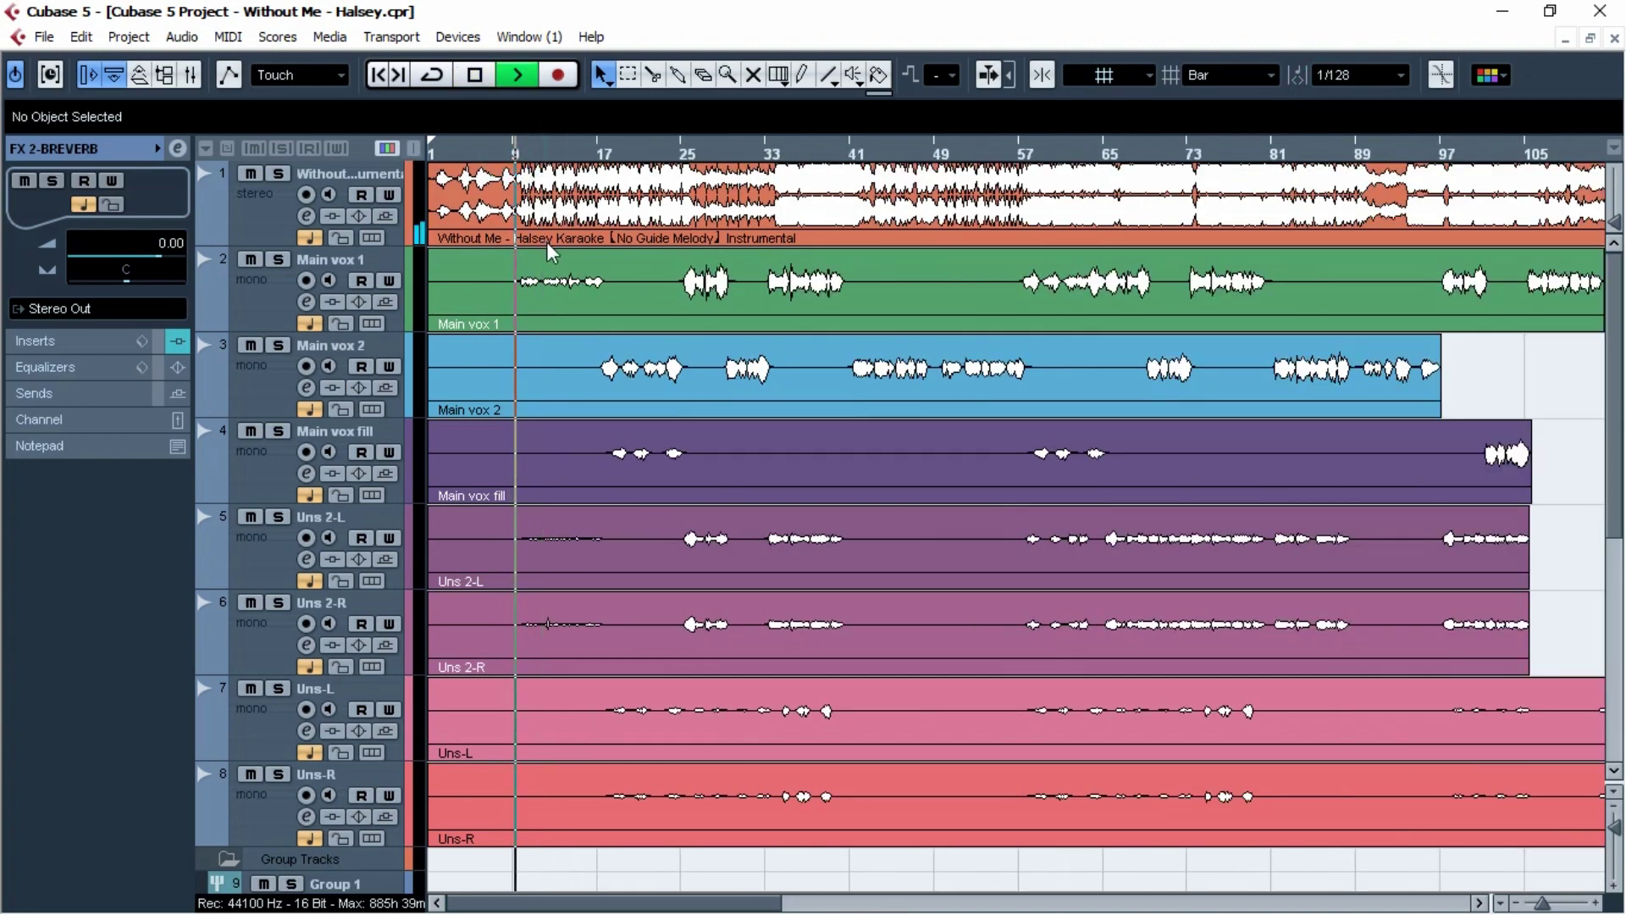
key("h")
key("h")
Step: Solo the Main vox 1 track and place the stopped project cursor at its first phrase, just after bar 9
left_click(347, 315)
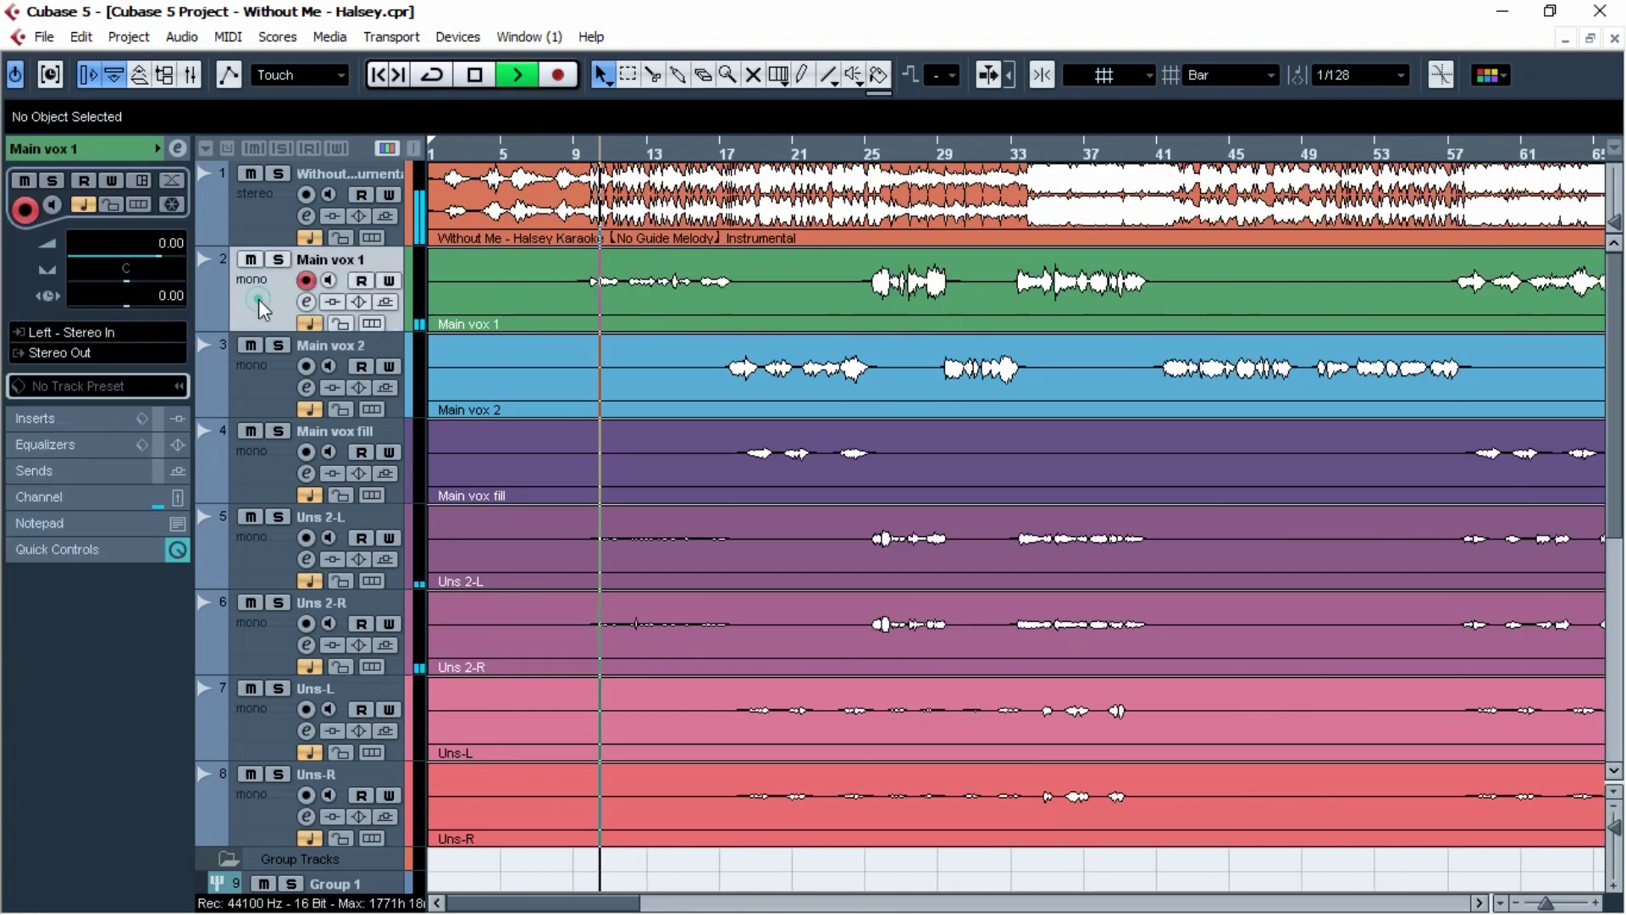
key("h")
key("h")
key("h")
key("h")
key("h")
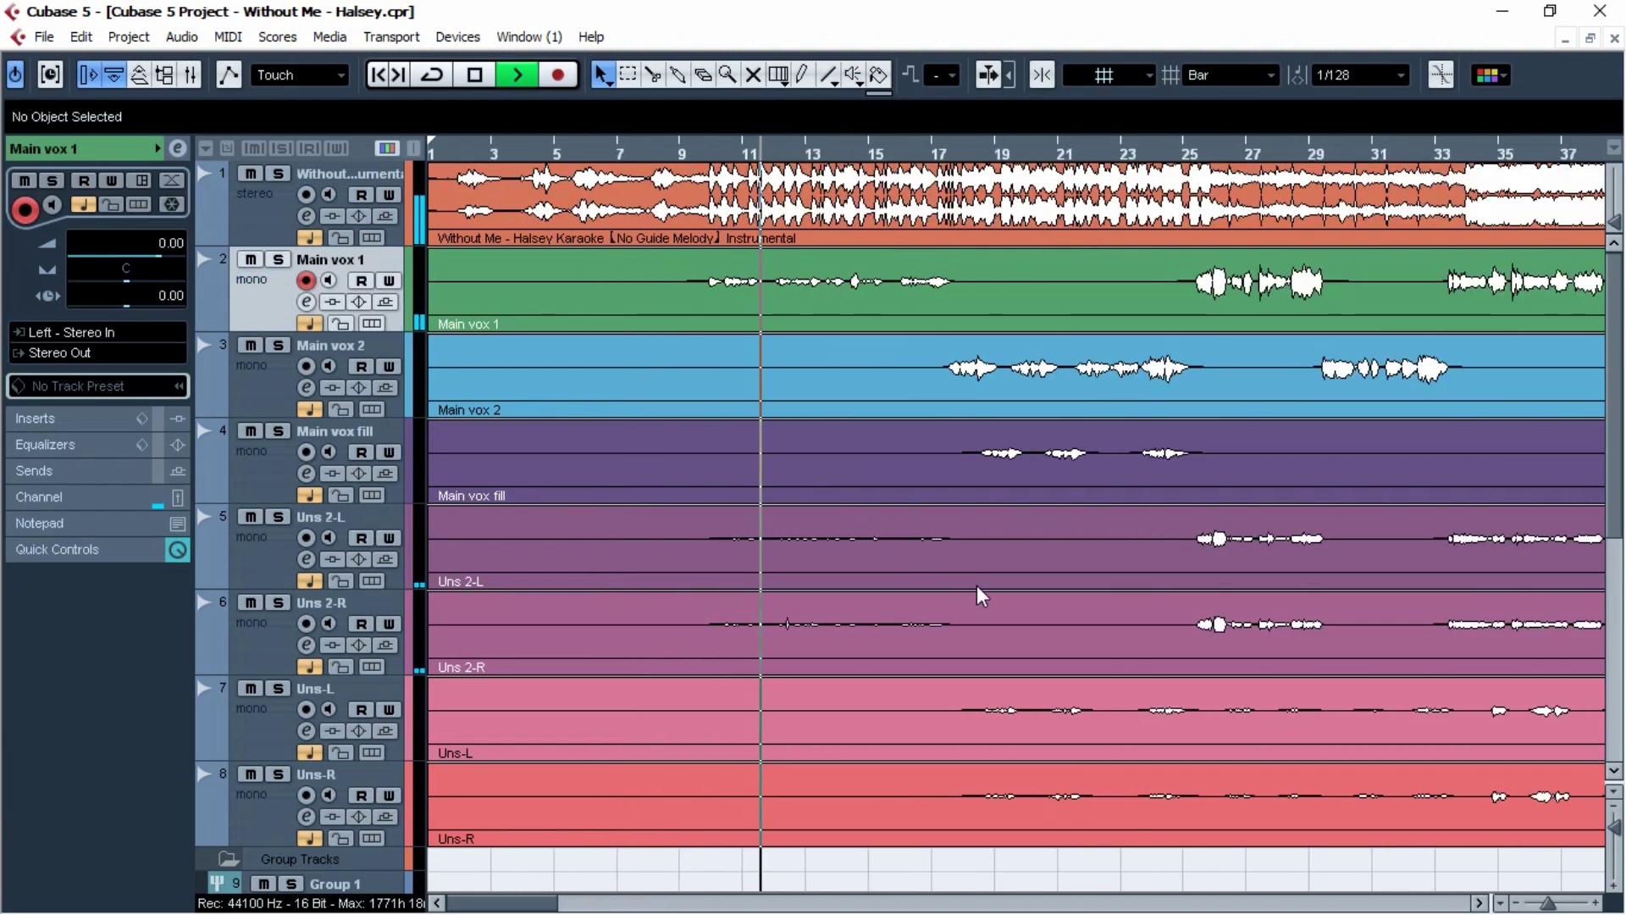
left_click_drag(1616, 823, 1617, 834)
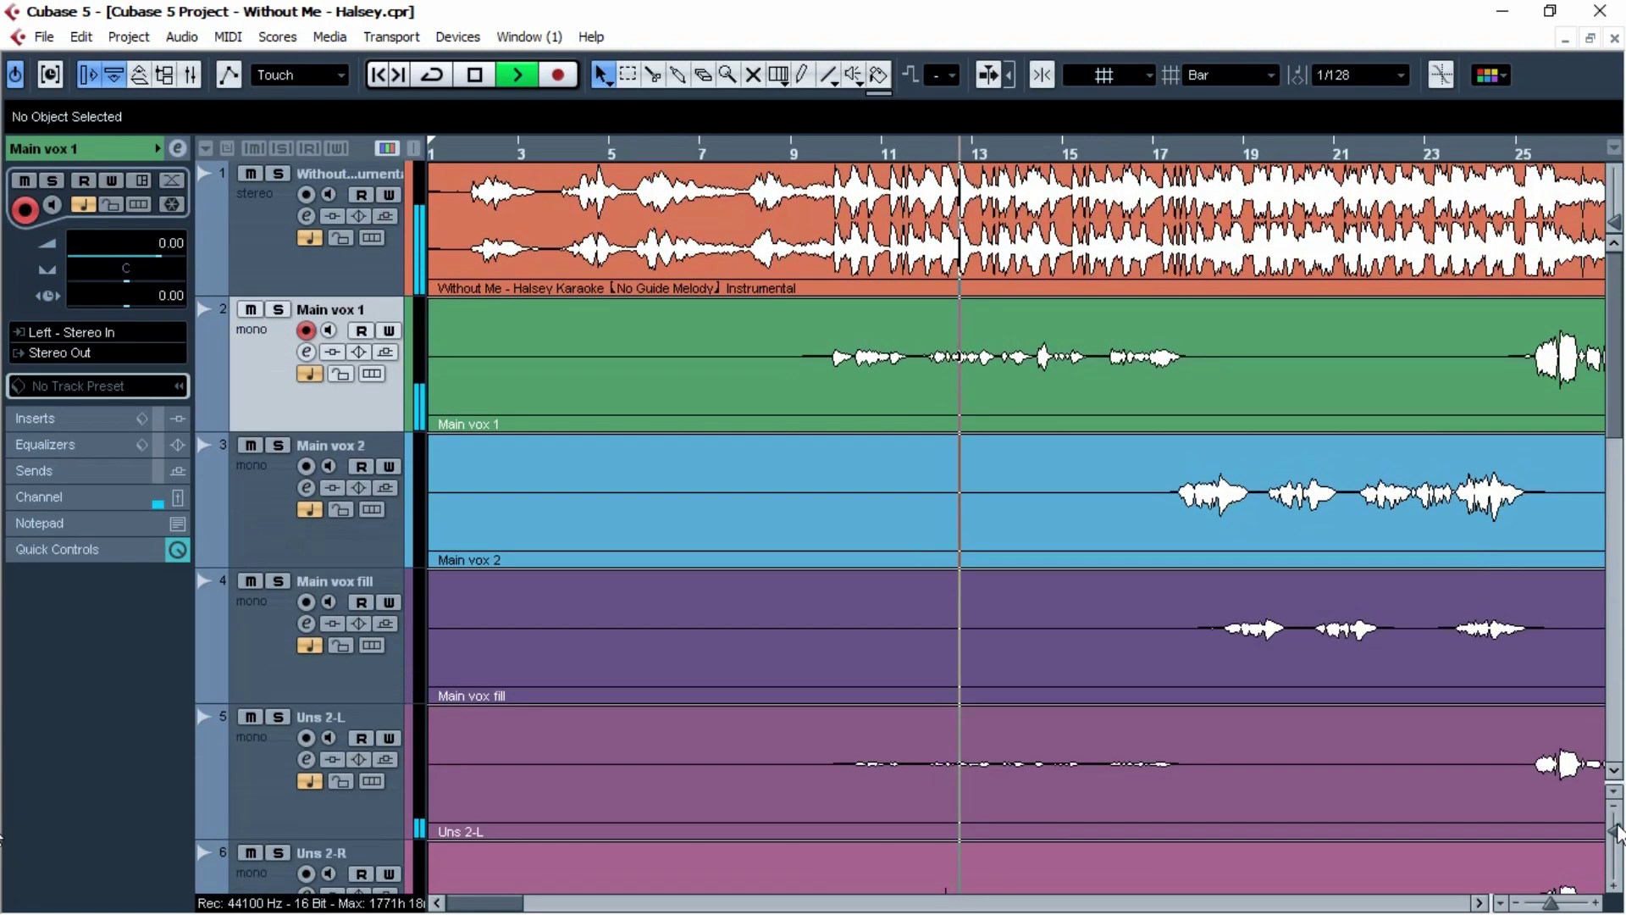
key("g")
key("g")
key("space")
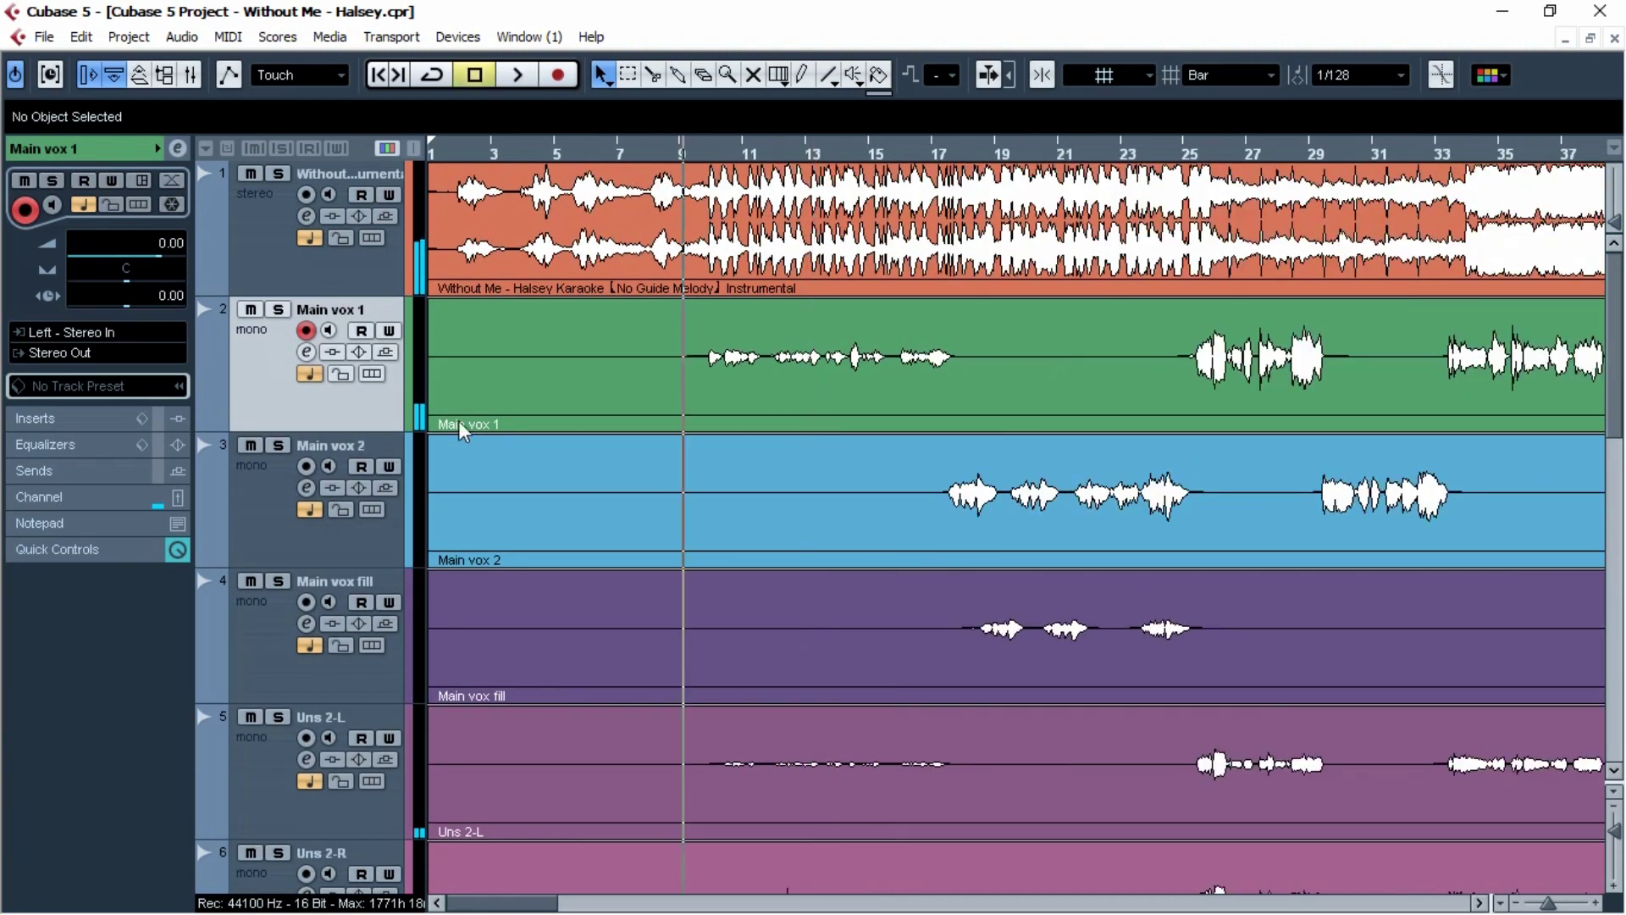
left_click(278, 311)
left_click(701, 150)
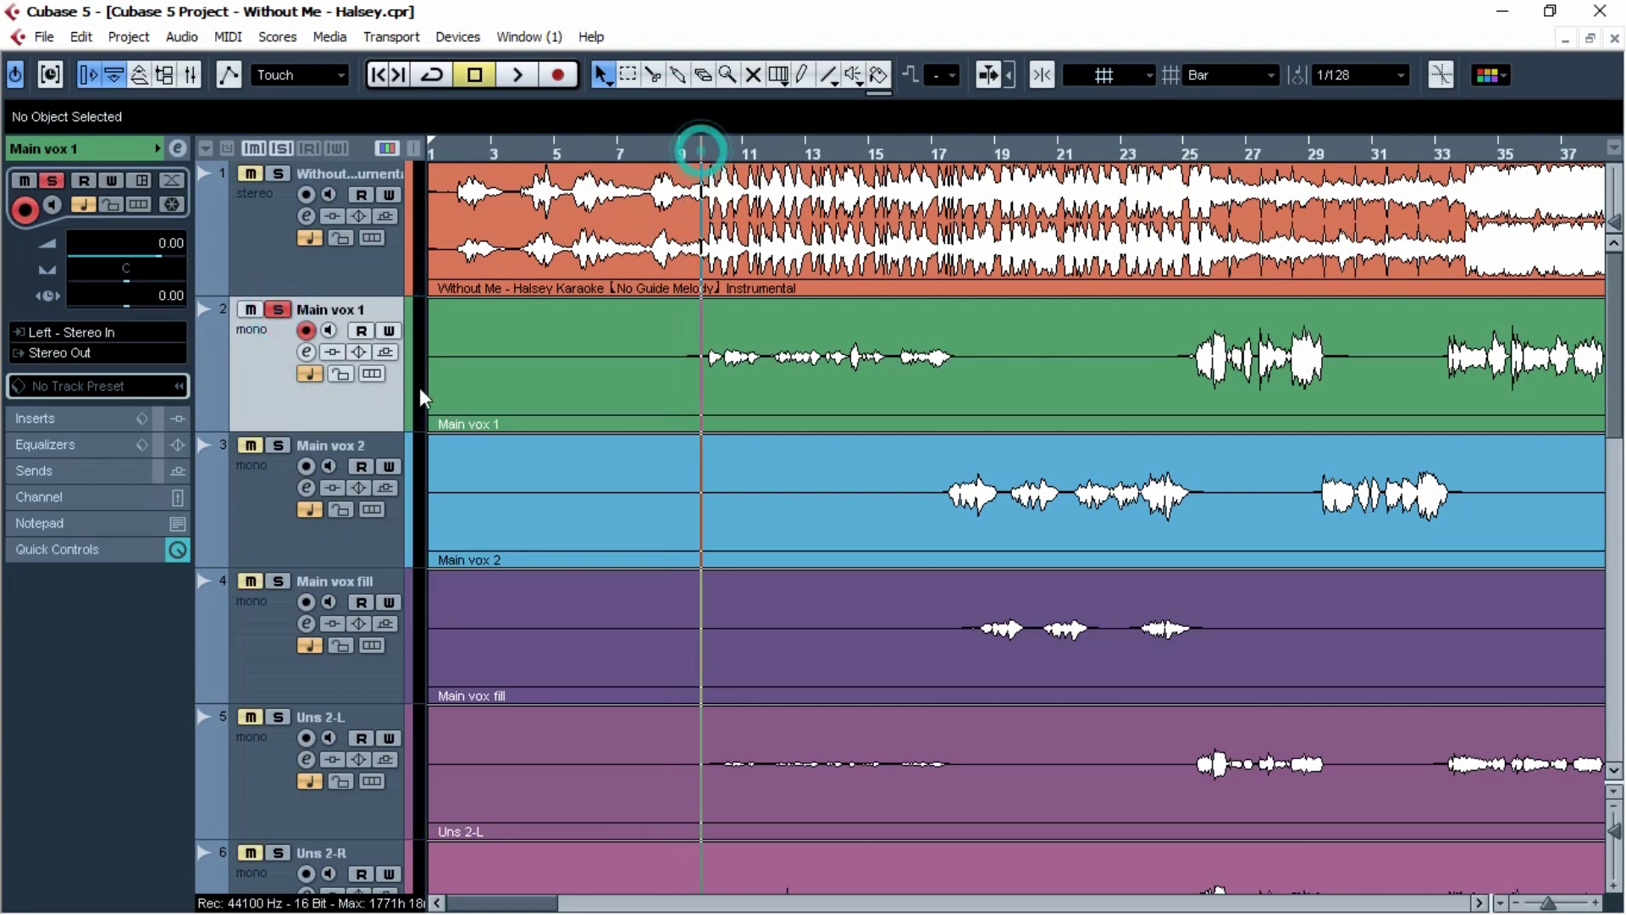
Step: Enable EQ band 1 on Main vox 1 as a High Pass I filter at about 184 Hz with a gain of -1.2
left_click(306, 356)
left_click(490, 609)
left_click(542, 699)
left_click(543, 701)
left_click(543, 701)
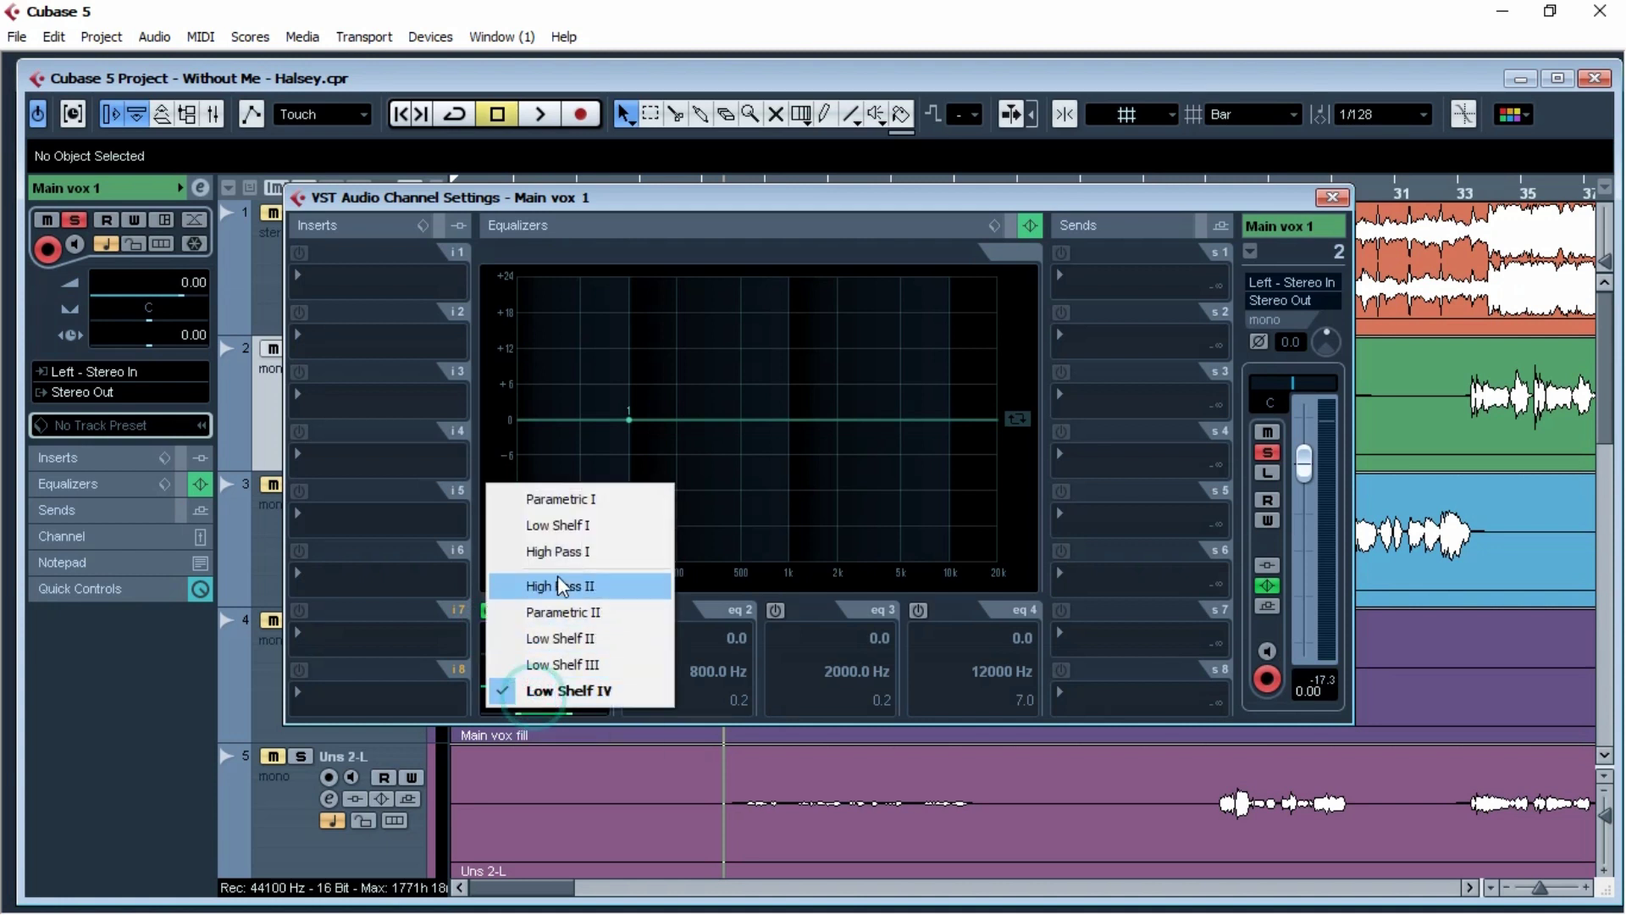
left_click(546, 551)
key("space")
left_click_drag(631, 428, 671, 426)
Step: Enable EQ band 2 on Main vox 1 as a narrow boost with gain about 8.8 and Q 4.6
left_click(632, 610)
key("space")
left_click_drag(773, 419, 766, 369)
left_click_drag(729, 701, 724, 718)
key("space")
Step: Sweep EQ band 2's frequency down to about 232 Hz and back up to about 296 Hz during playback
scroll(680, 692, "down", 10)
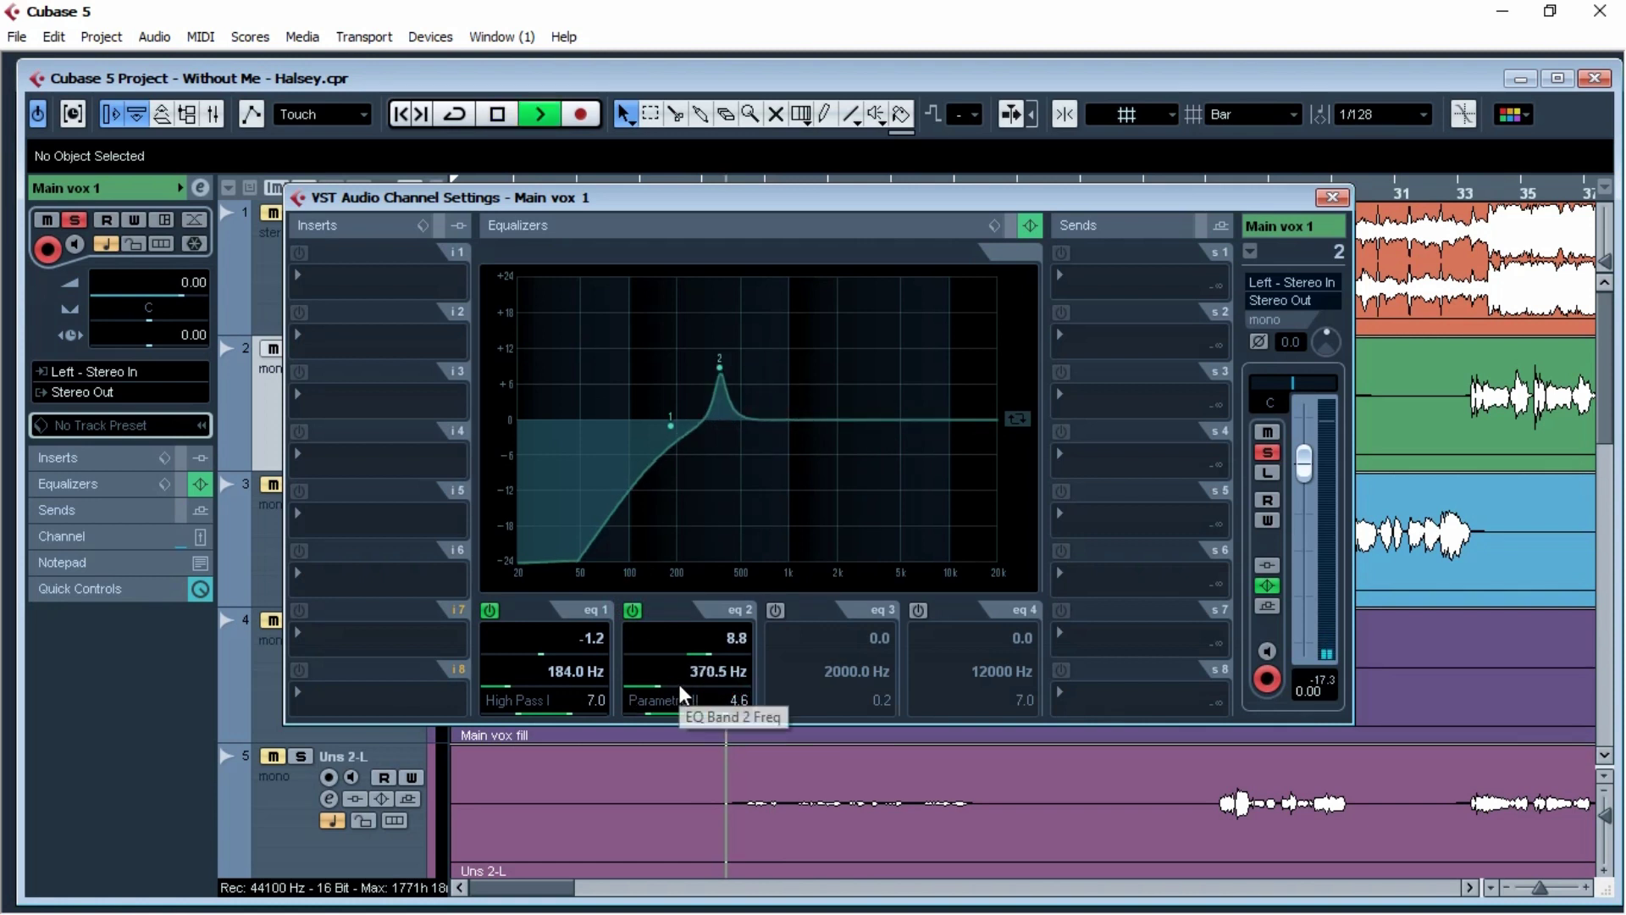
scroll(680, 693, "up", 2)
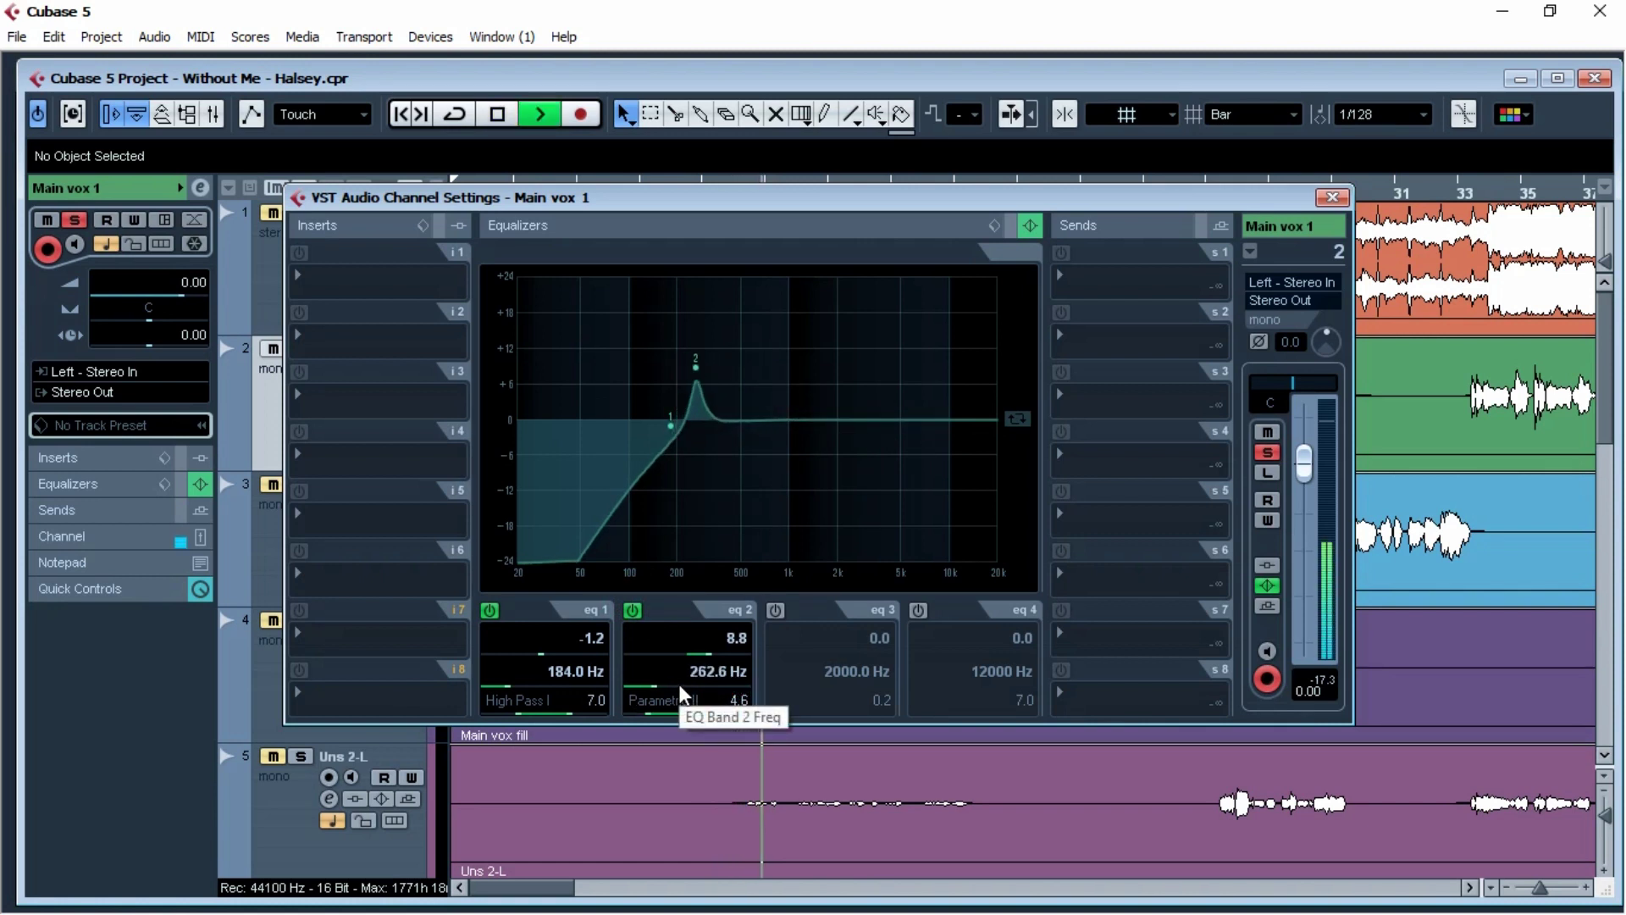
scroll(680, 693, "down", 1)
key("space")
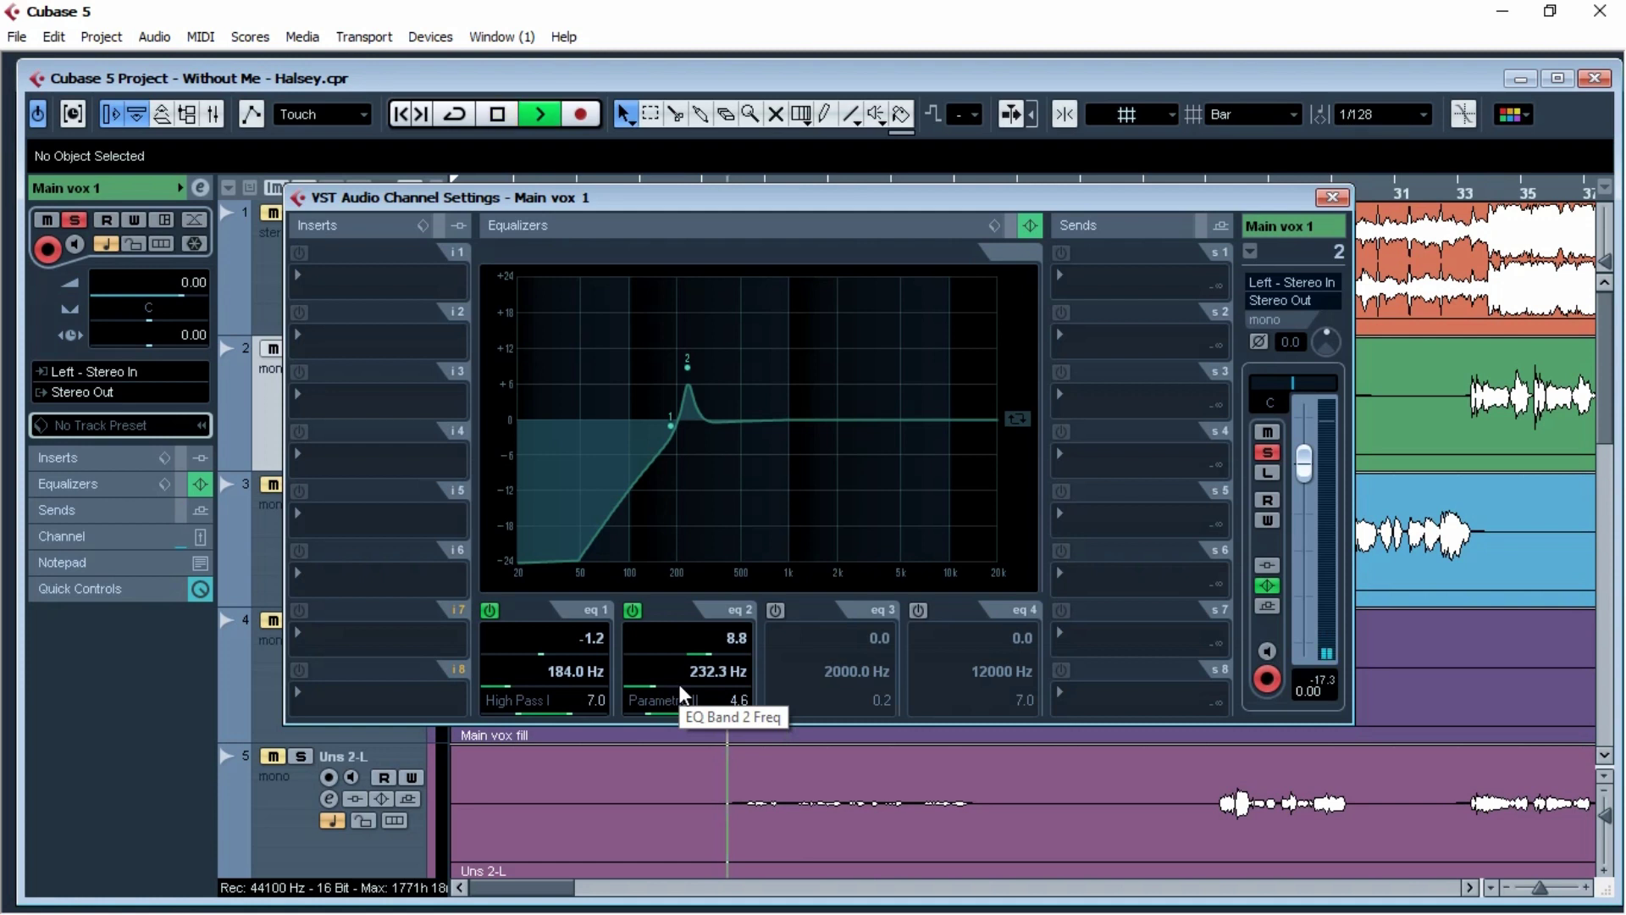
scroll(680, 692, "up", 2)
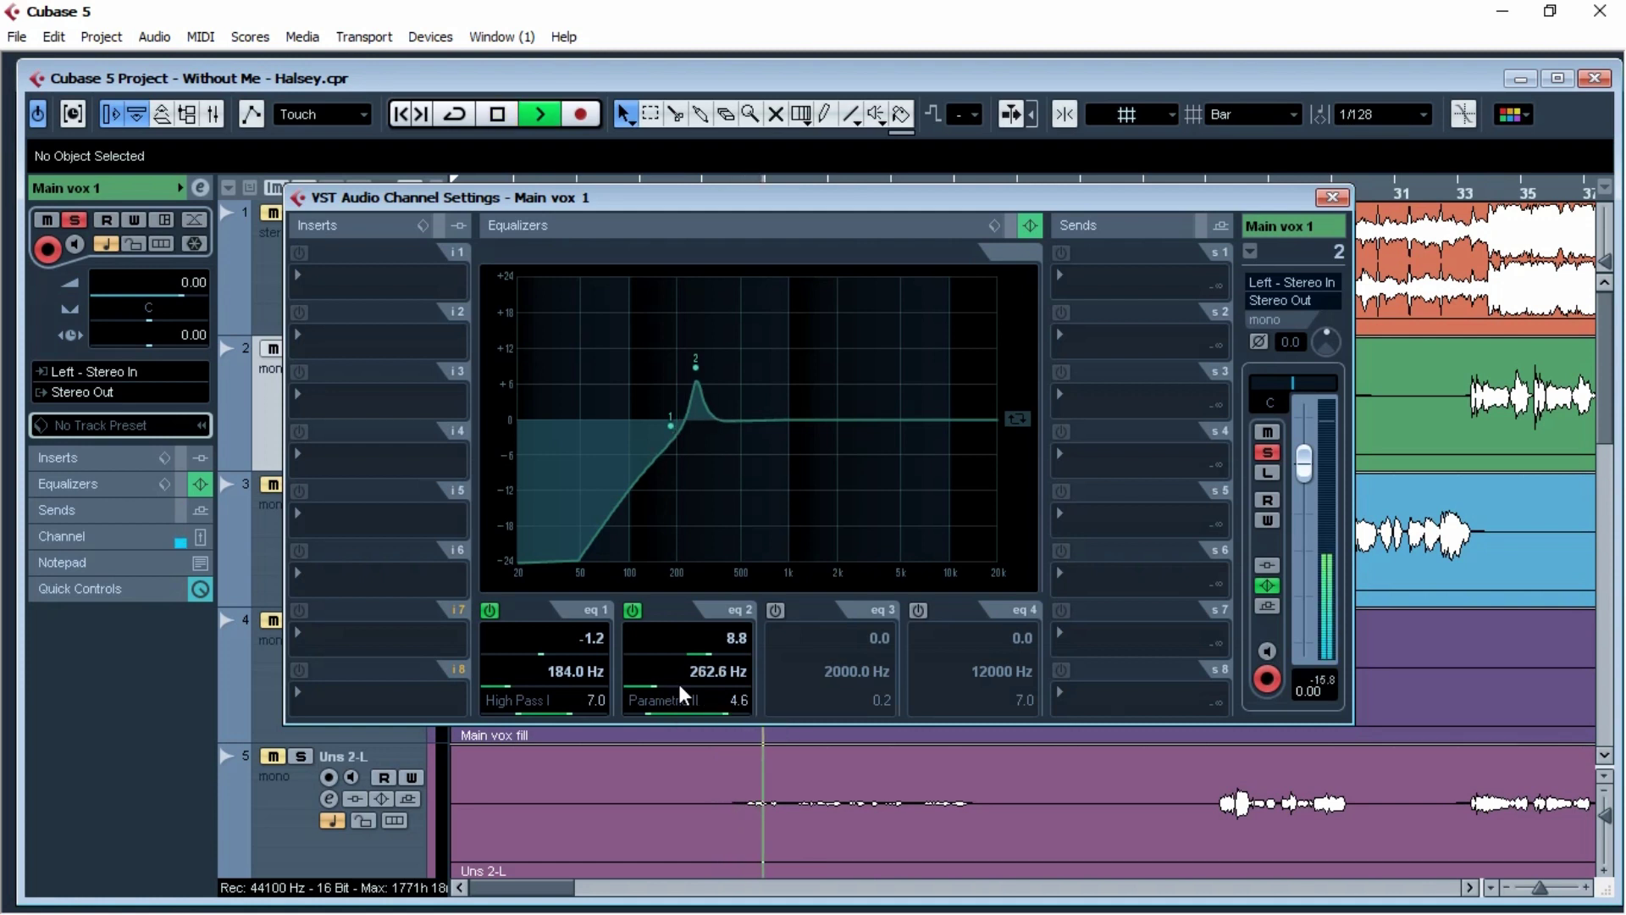
scroll(680, 693, "down", 2)
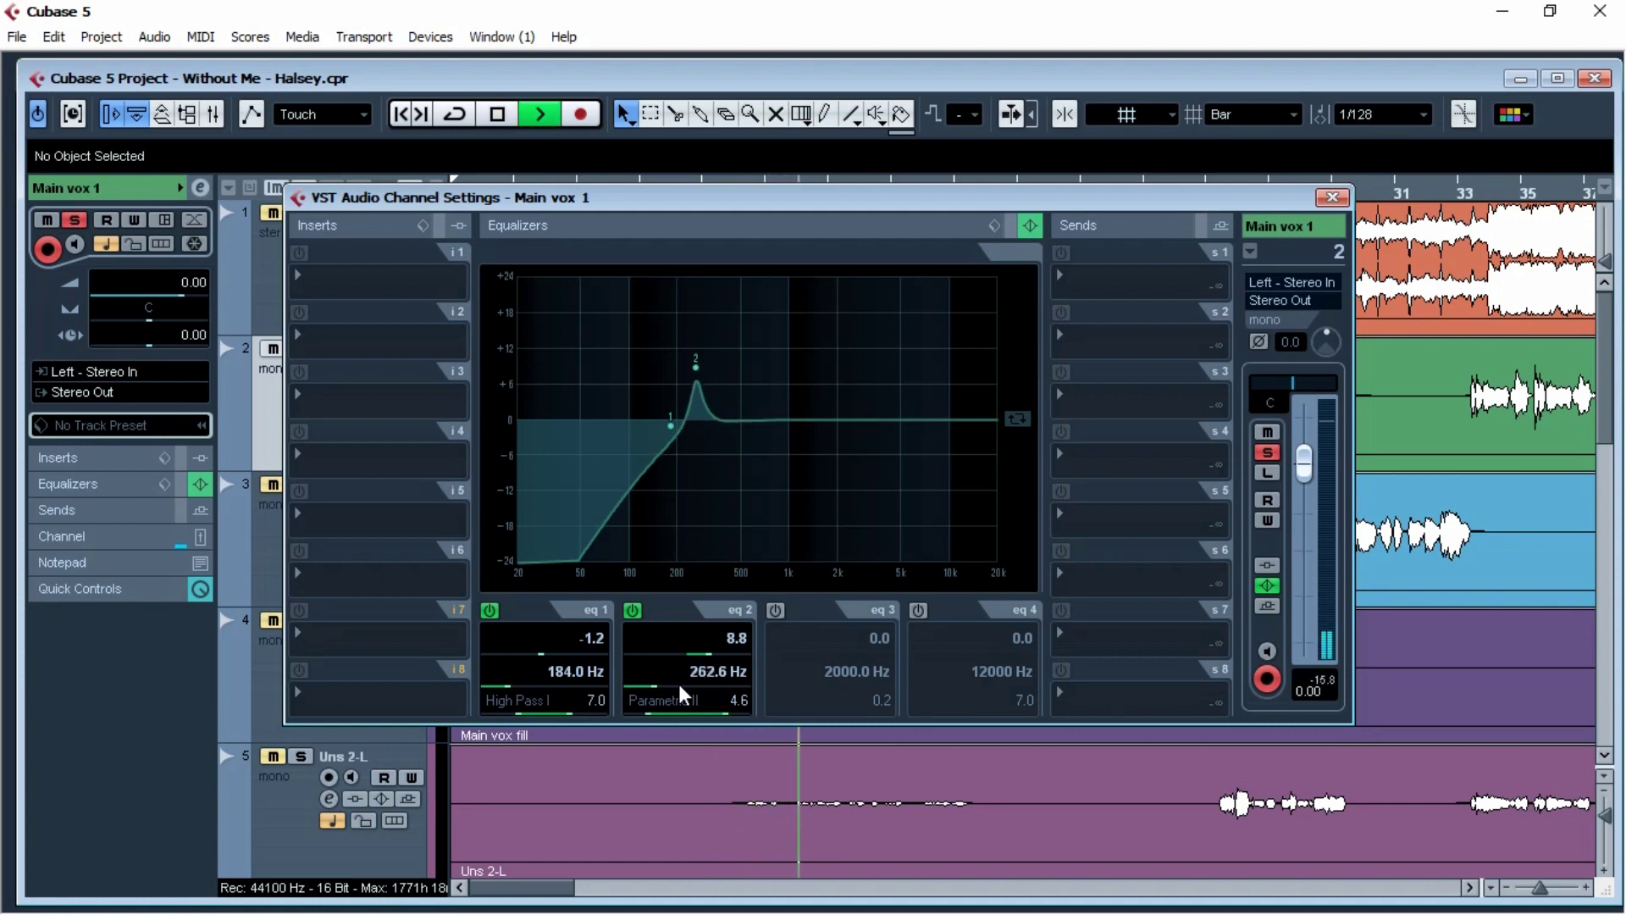
scroll(680, 693, "down", 3)
scroll(680, 693, "up", 4)
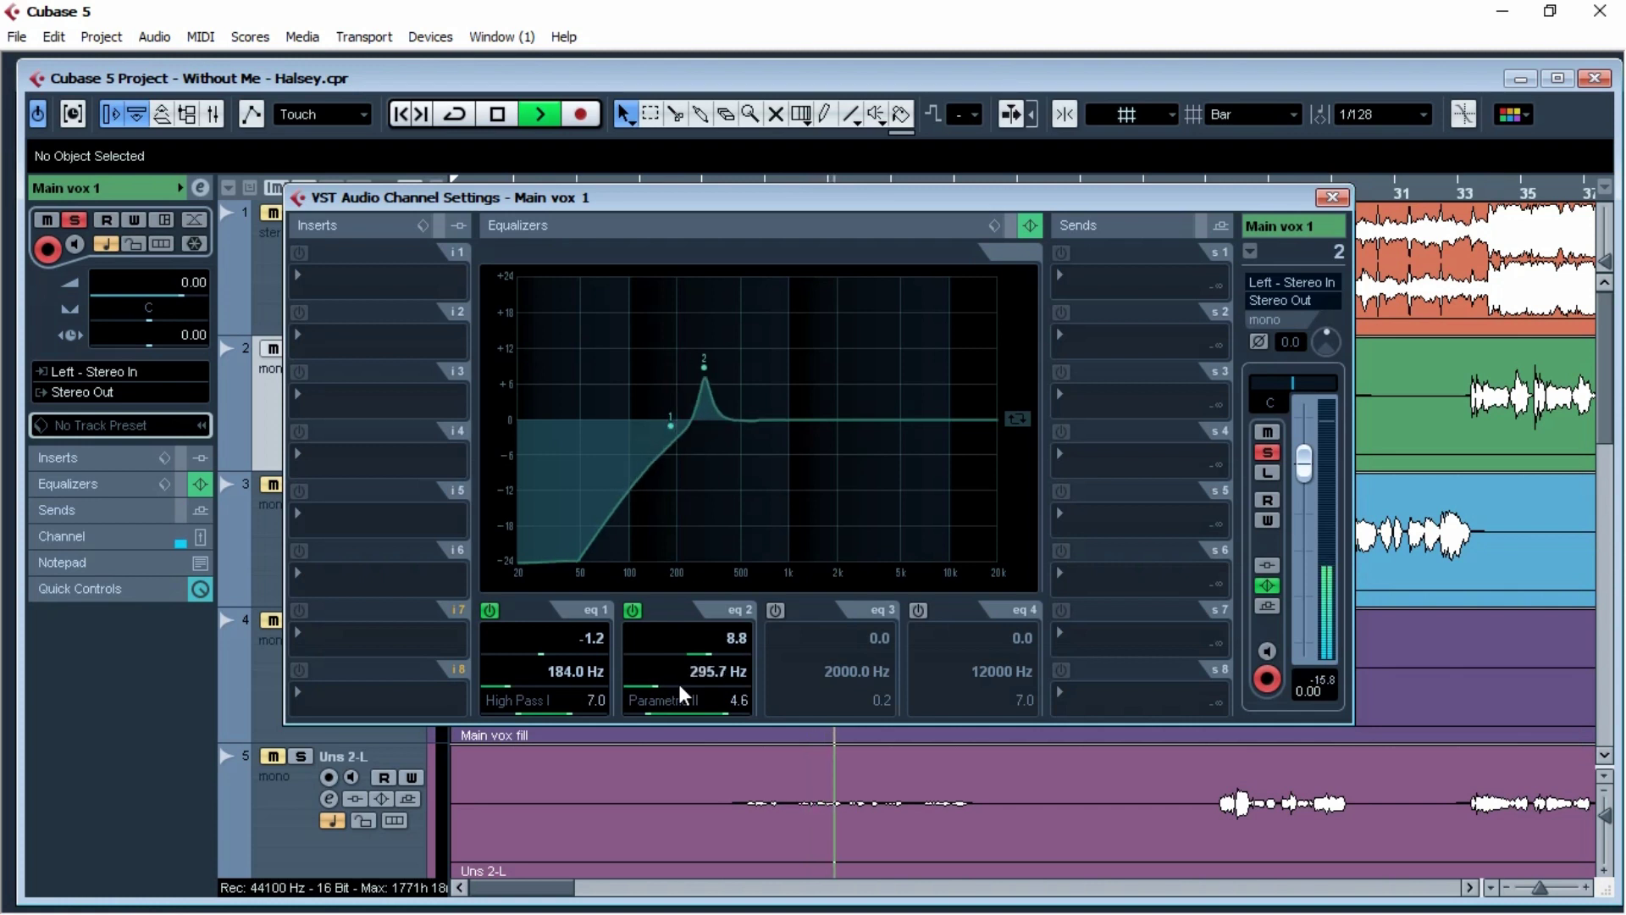
key("space")
Step: Raise EQ band 2's gain to 15.5 and sweep its frequency up to 558.6 Hz during playback
scroll(684, 682, "up", 7)
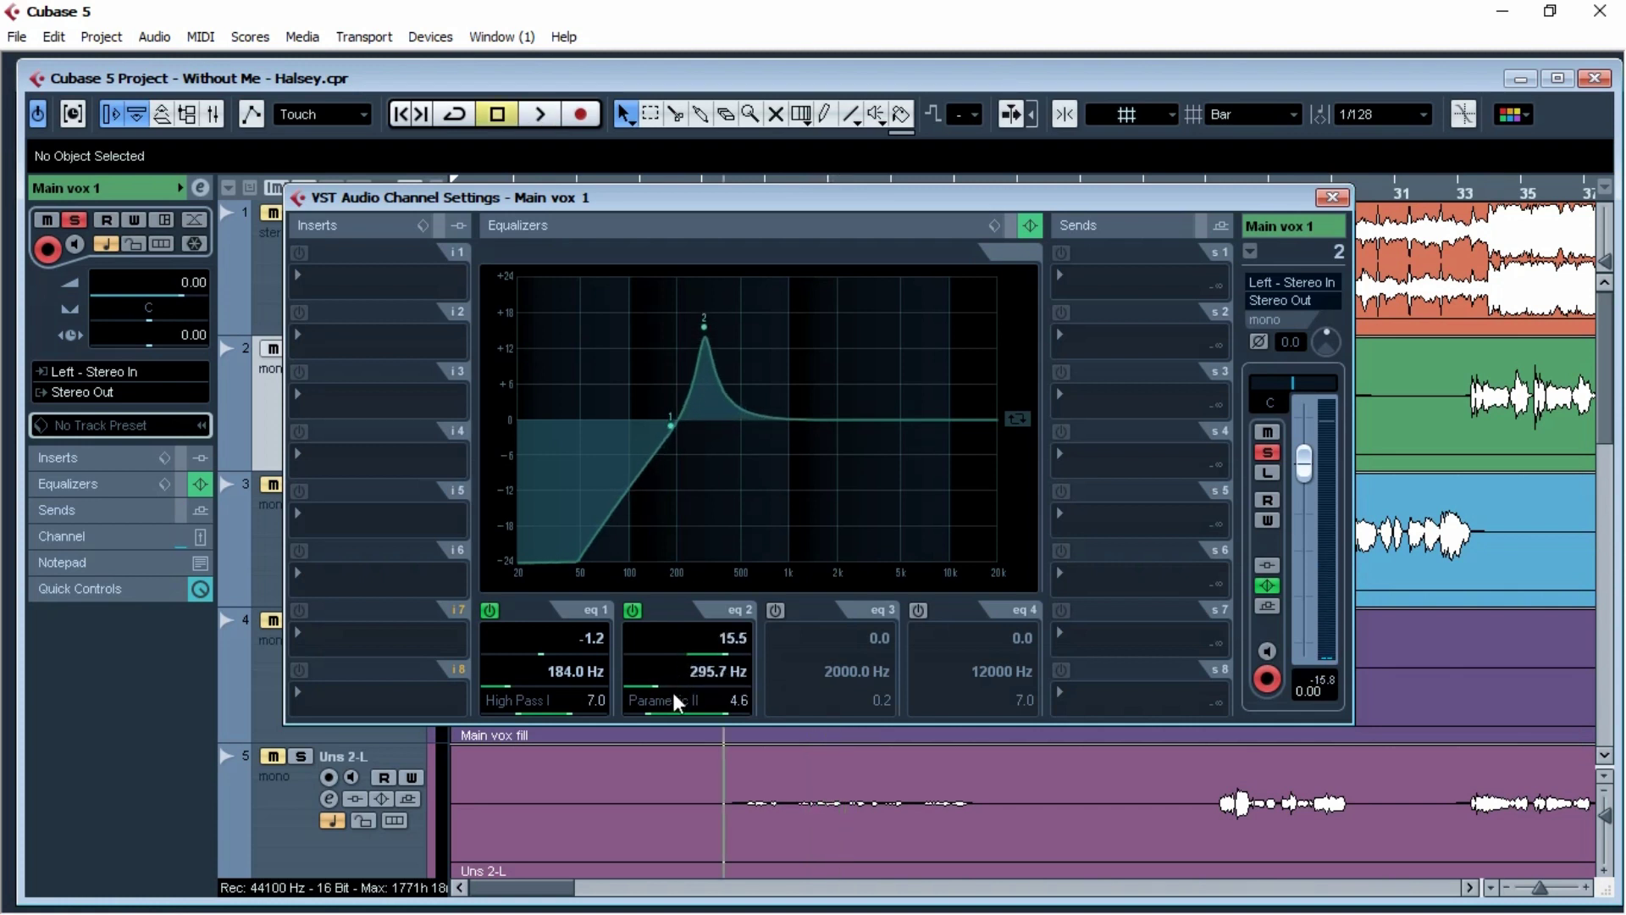
scroll(678, 699, "down", 2)
scroll(678, 698, "down", 1)
scroll(678, 699, "up", 3)
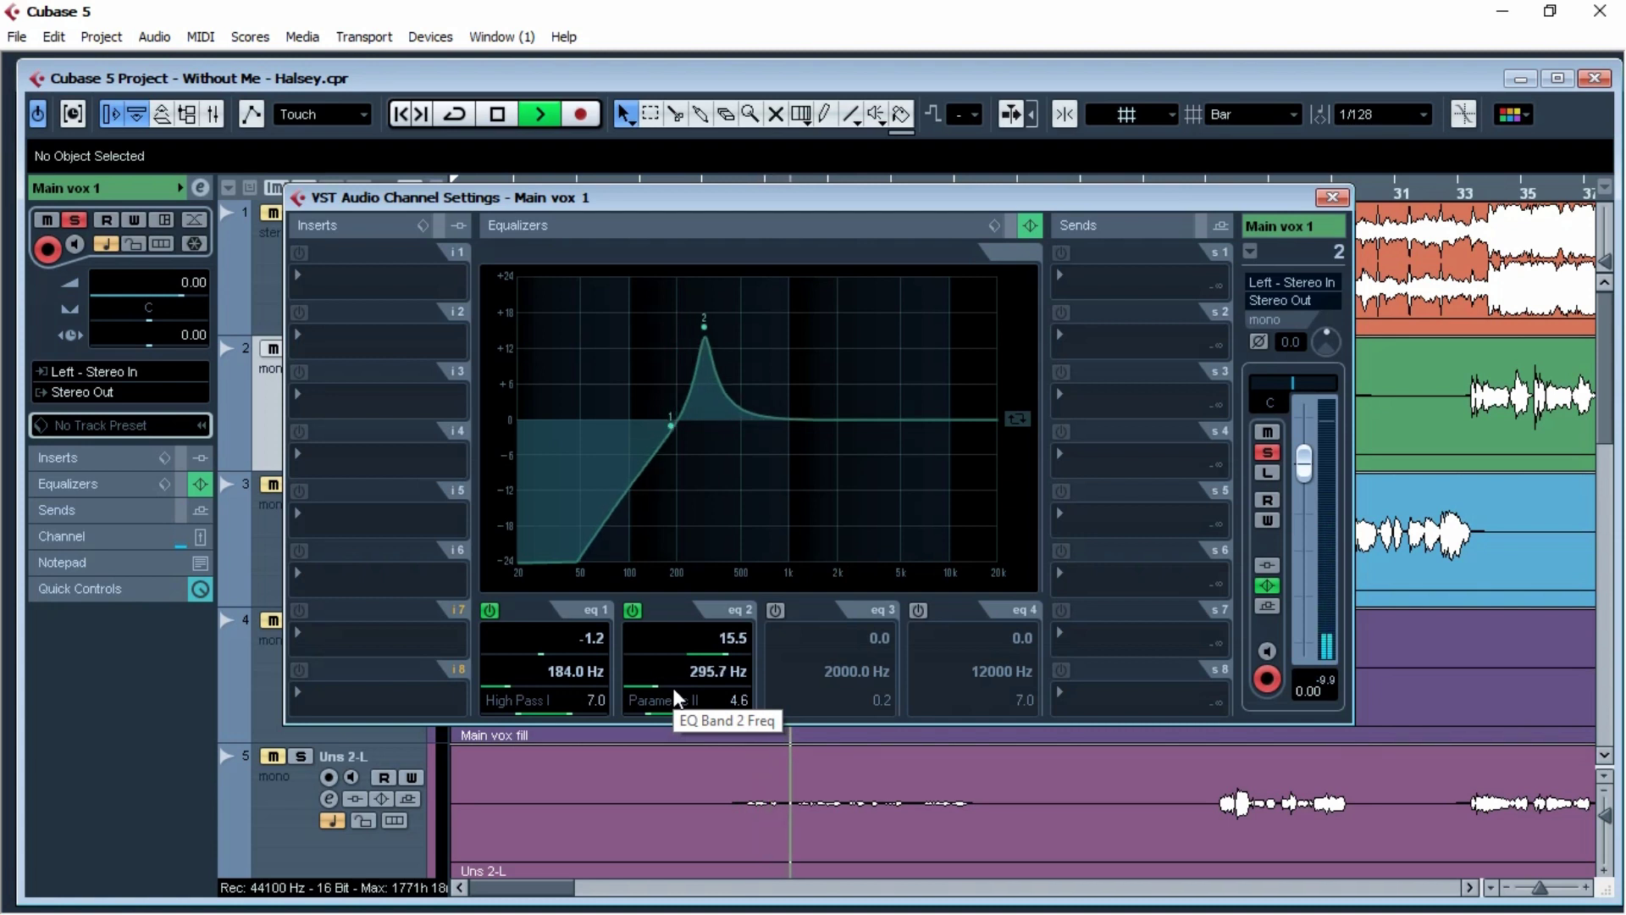
scroll(678, 698, "up", 2)
scroll(678, 699, "up", 2)
scroll(678, 699, "up", 1)
scroll(678, 699, "up", 1)
key("space")
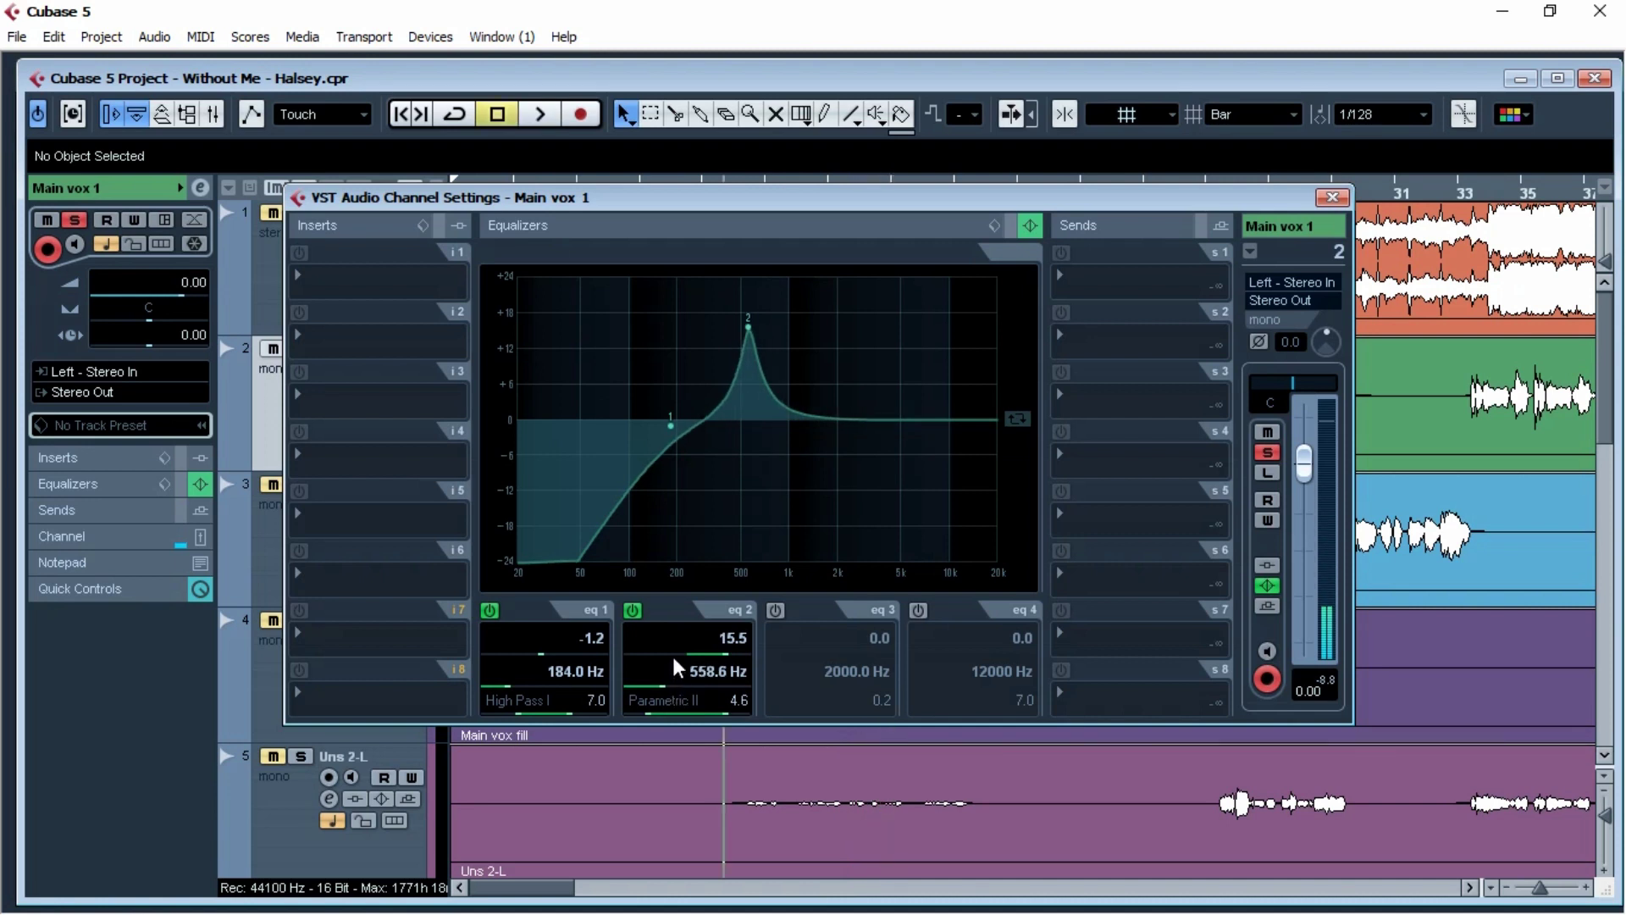
Step: Cut EQ band 2 on Main vox 1 to a gain of -6.6 and play the vocal
scroll(678, 665, "down", 10)
scroll(677, 665, "down", 1)
key("space")
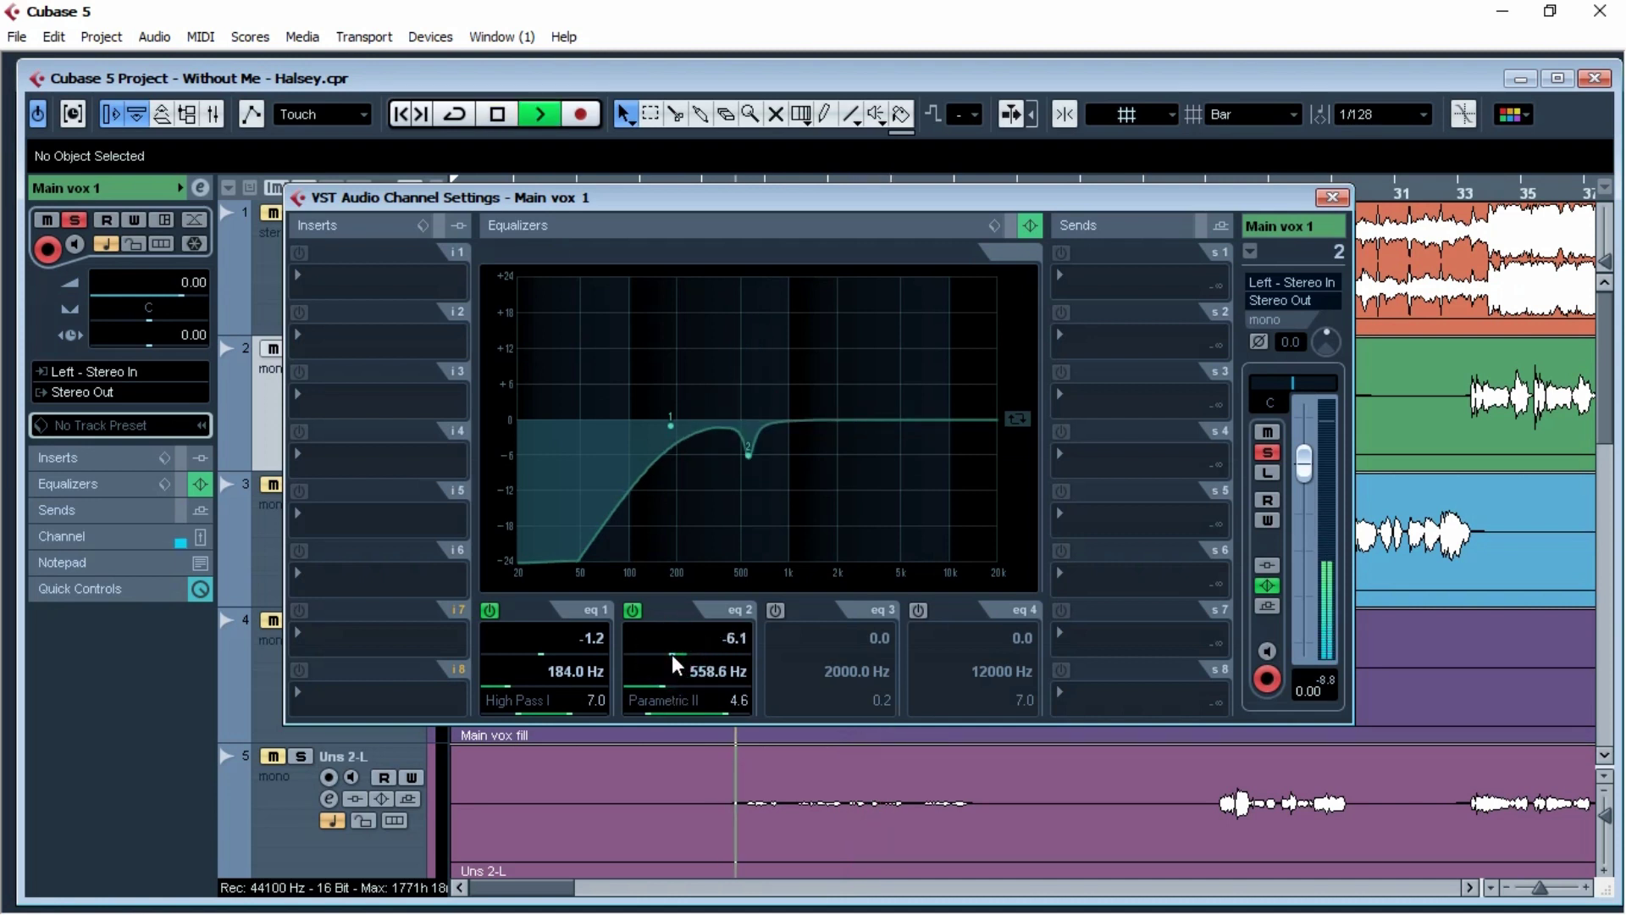
Step: Enable EQ band 3 as a boost with gain about 10.8 and Q 3.4, and EQ band 4 at 4675 Hz with gain -2.2
left_click(775, 610)
key("space")
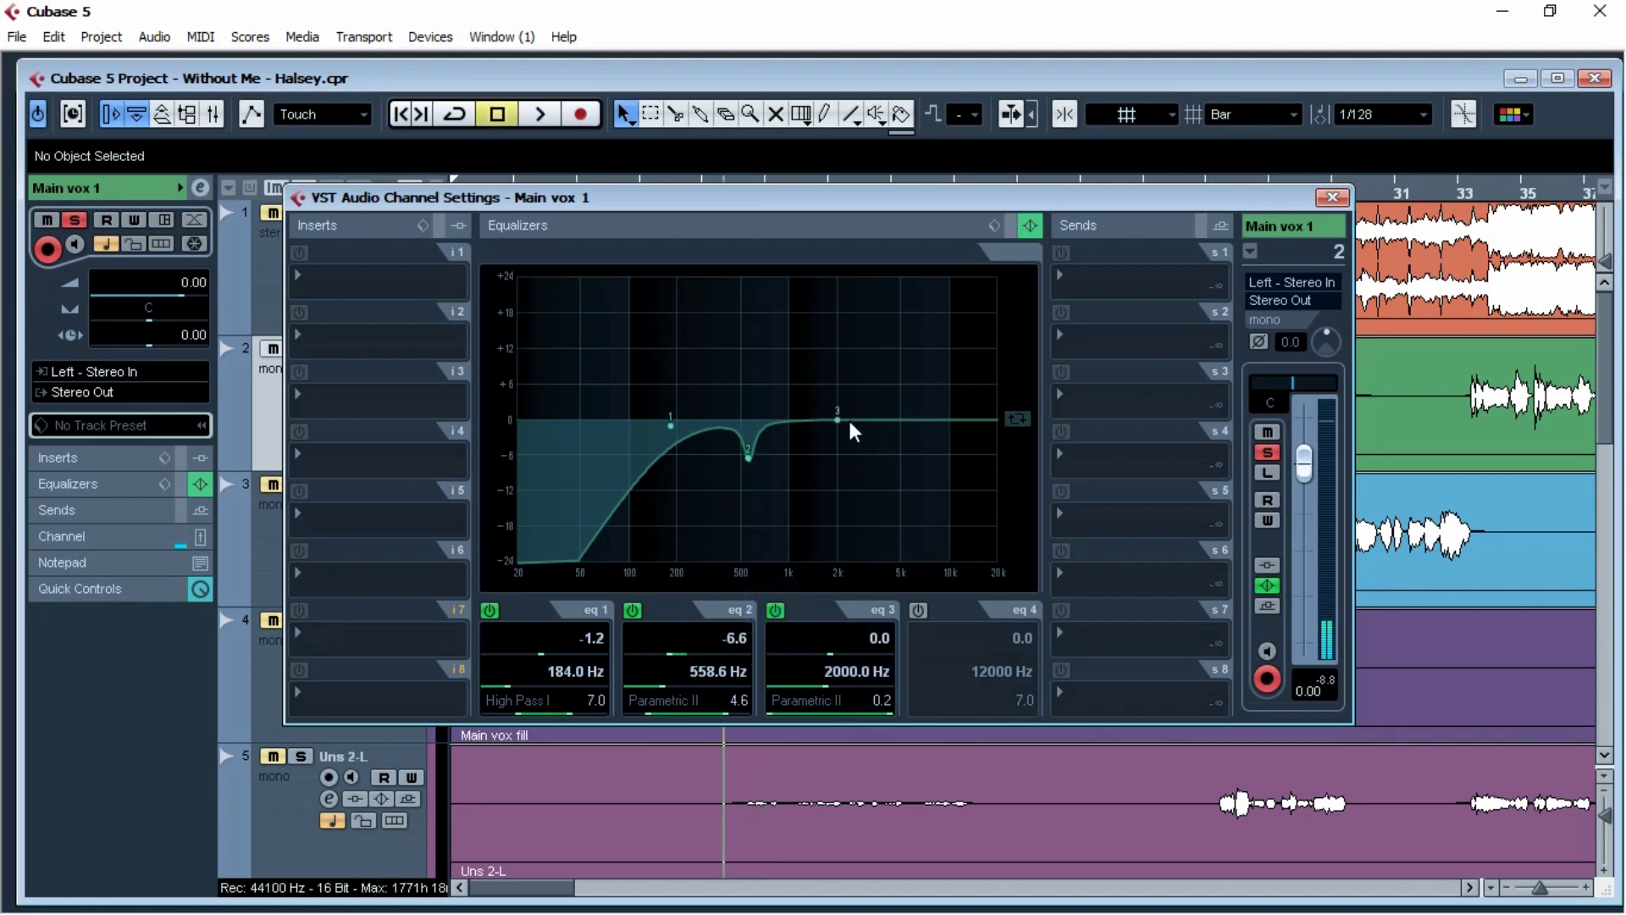
left_click(877, 398)
left_click_drag(882, 390, 936, 355)
key("space")
left_click(873, 715)
Step: Sweep EQ band 3's frequency during playback, raising its gain to 16.1 and stopping at 8220 Hz
scroll(849, 680, "down", 8)
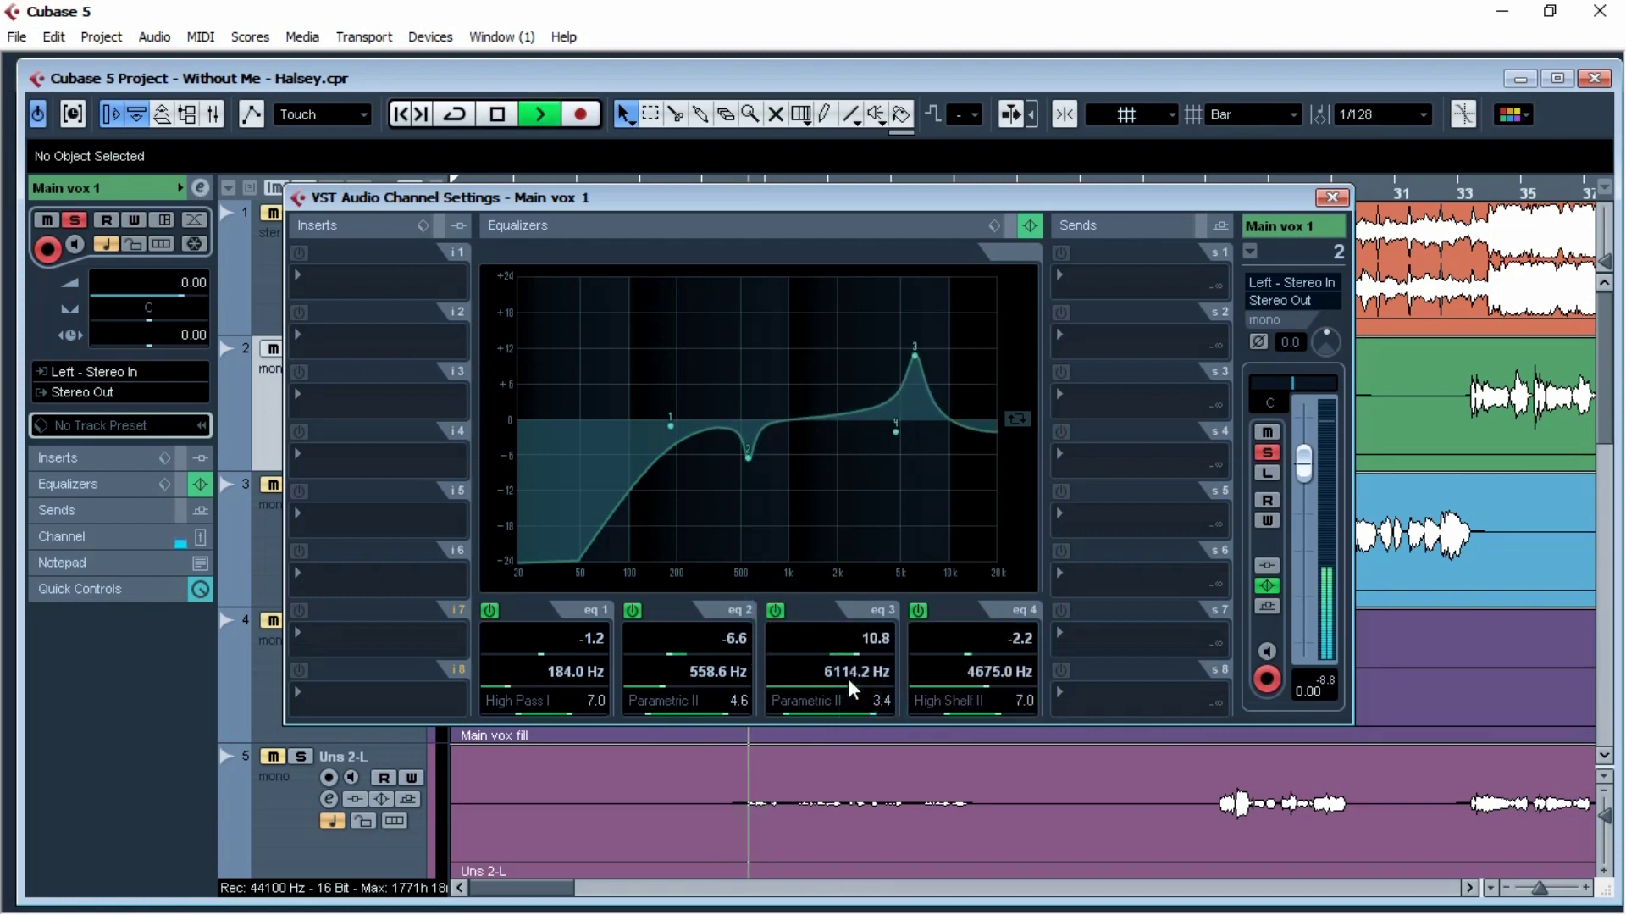
scroll(853, 688, "down", 3)
scroll(854, 657, "up", 5)
scroll(856, 675, "up", 7)
scroll(856, 690, "up", 6)
scroll(857, 689, "down", 3)
scroll(857, 689, "down", 2)
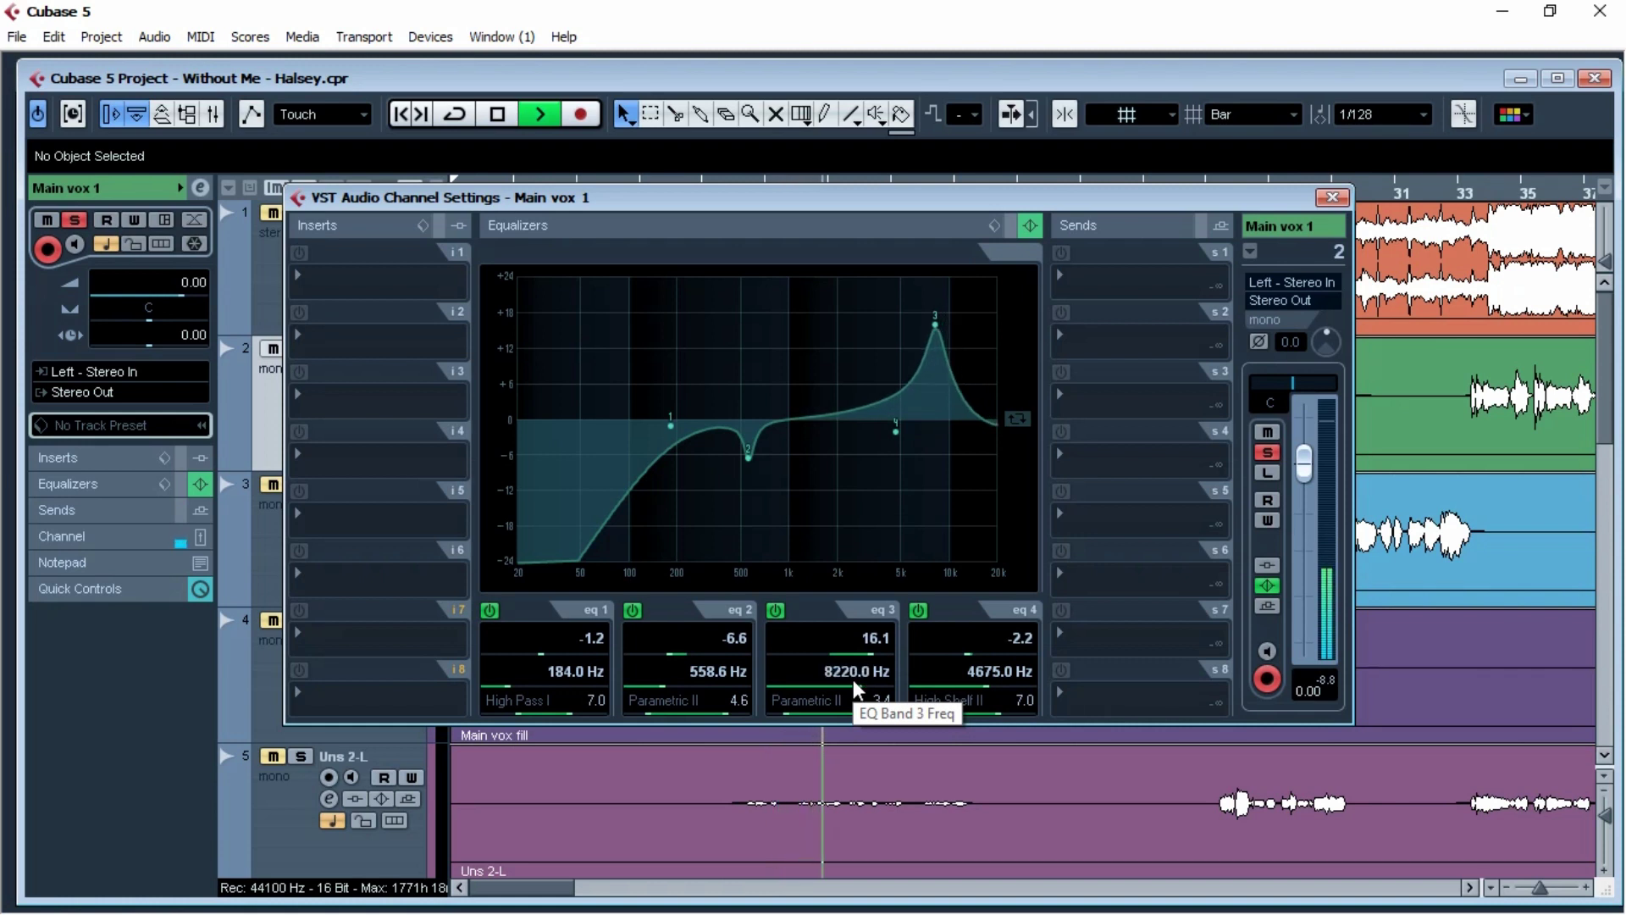
scroll(857, 689, "up", 2)
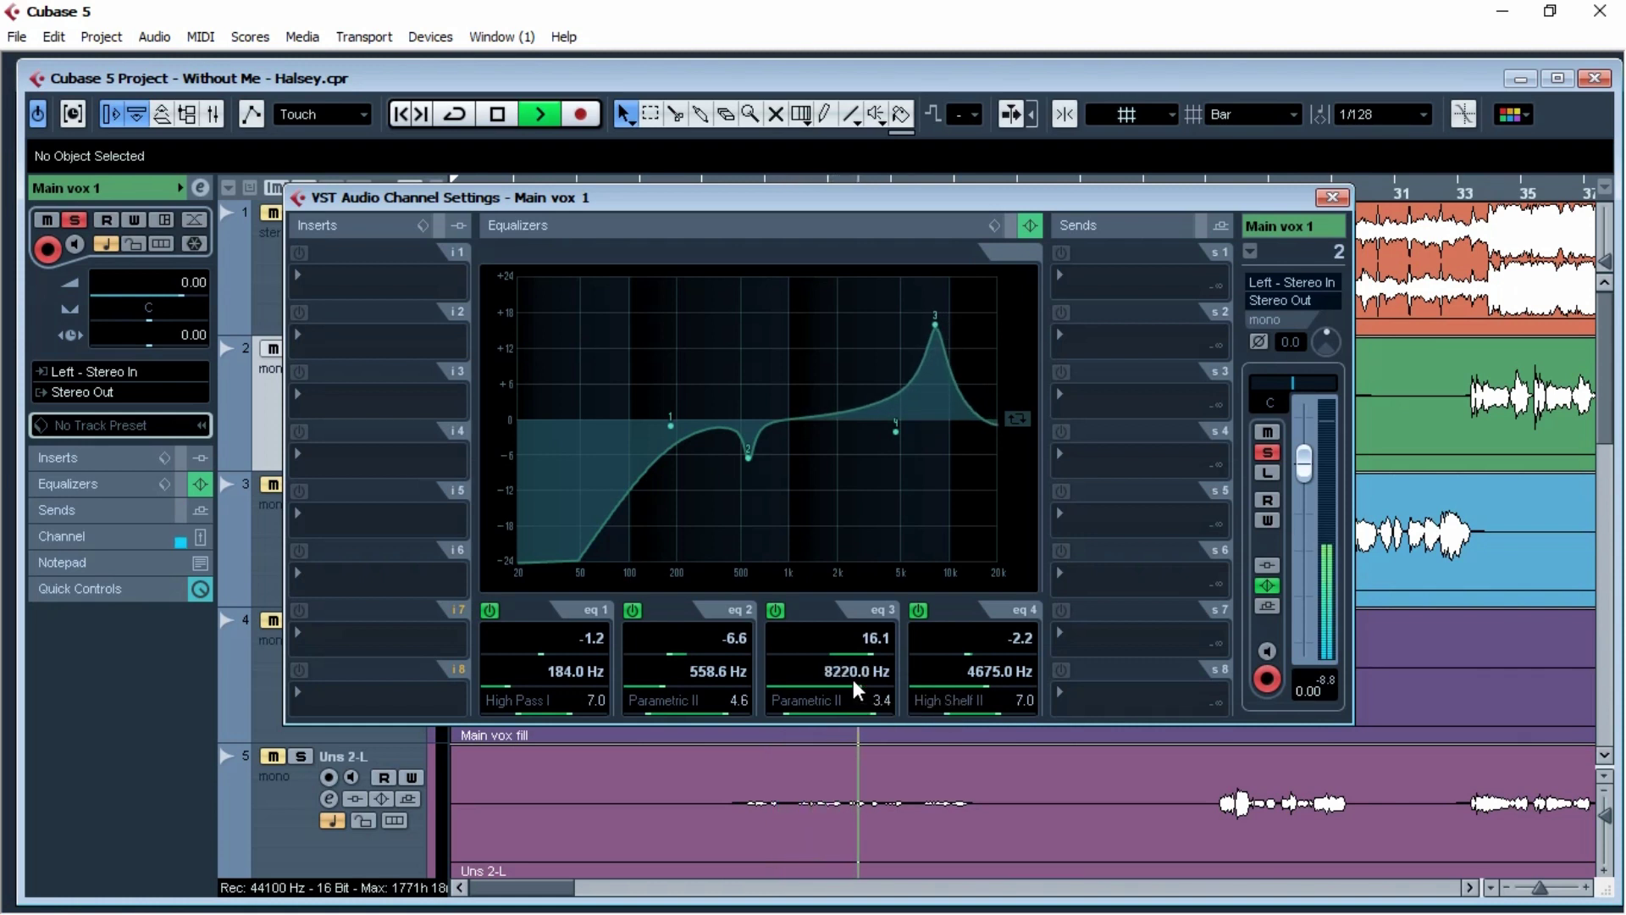
key("space")
Step: Set EQ band 3 to a gain of -4.7 at about 8555 Hz, and band 4 to a gain of 4.8 at about 8362 Hz
left_click_drag(827, 650, 824, 668)
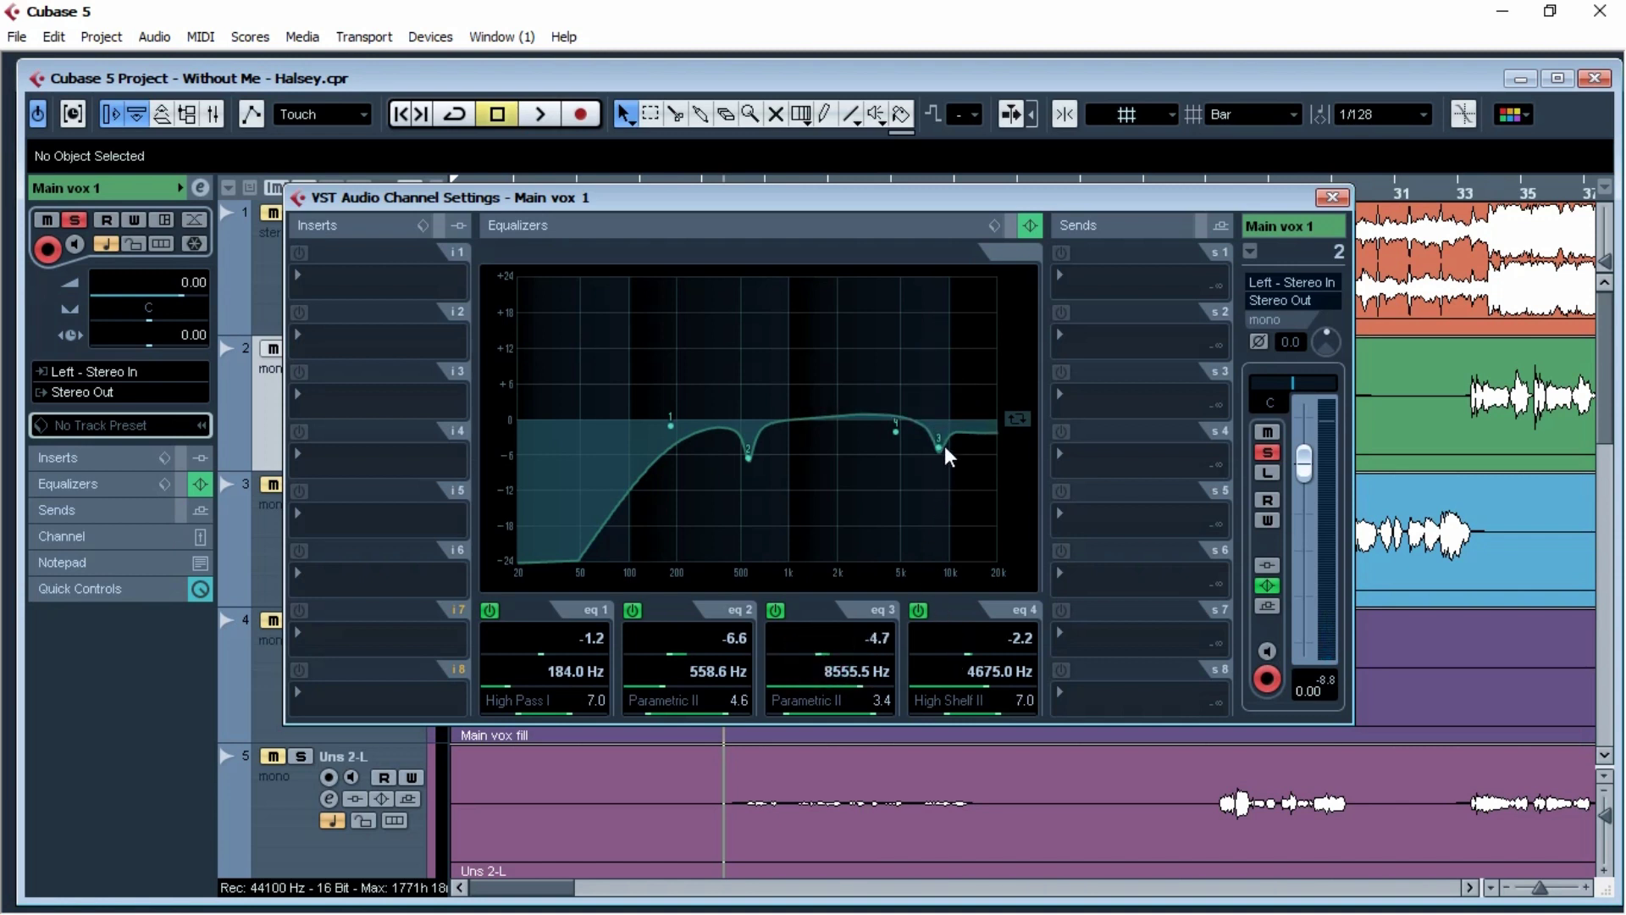
left_click_drag(896, 431, 938, 394)
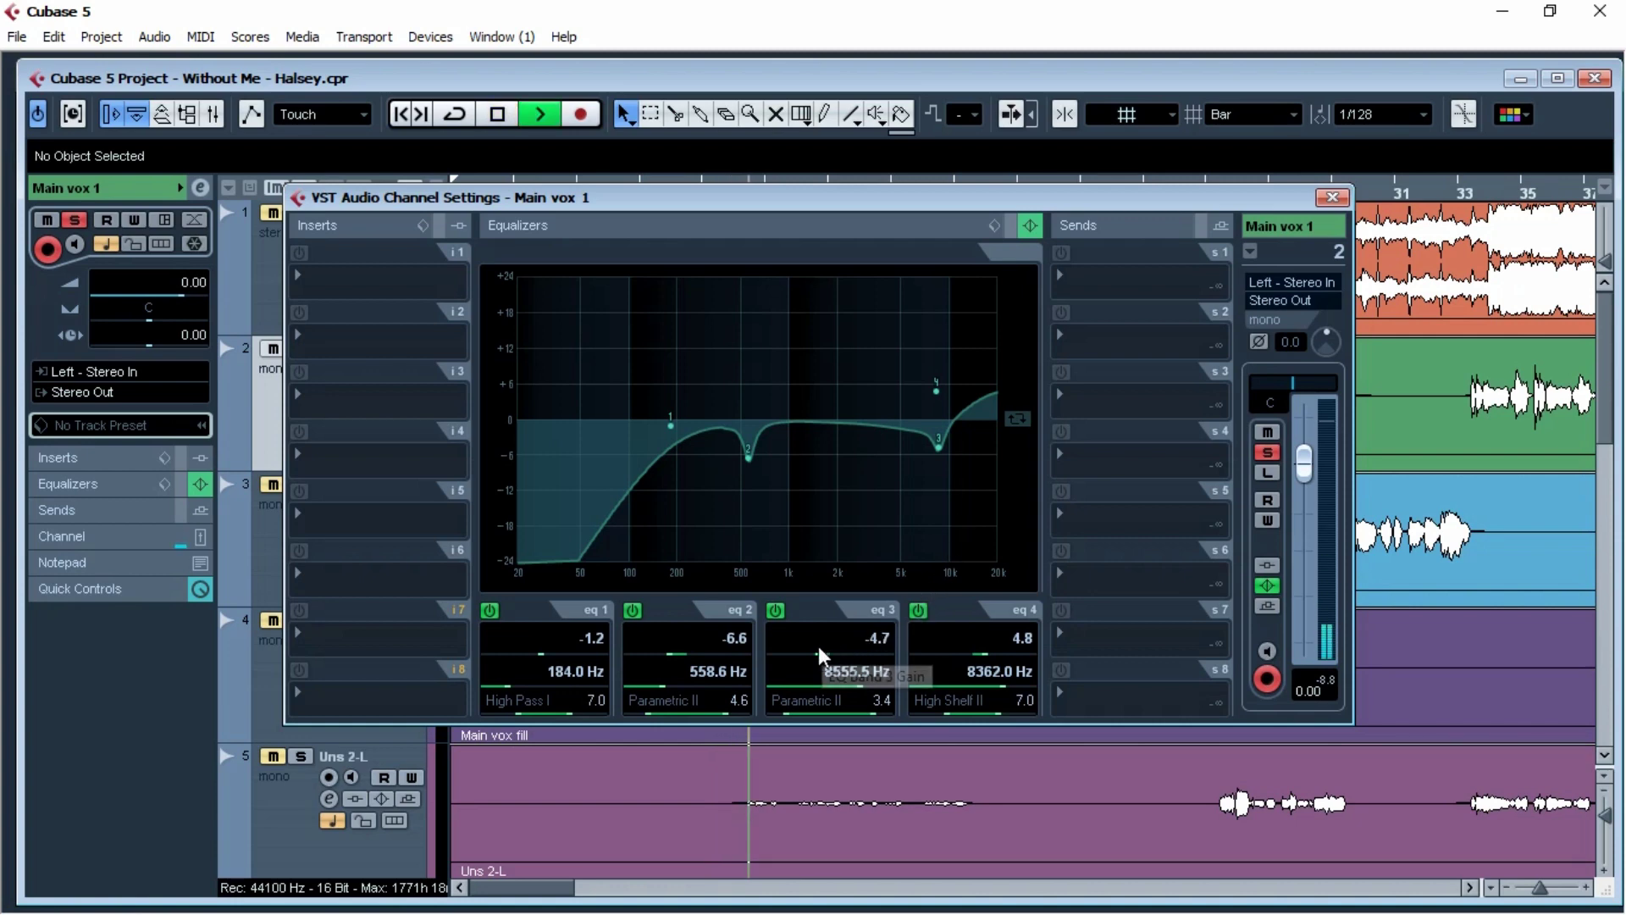
Step: Compare the sound of Main vox 1 with its EQ bypassed and active during playback
key("space")
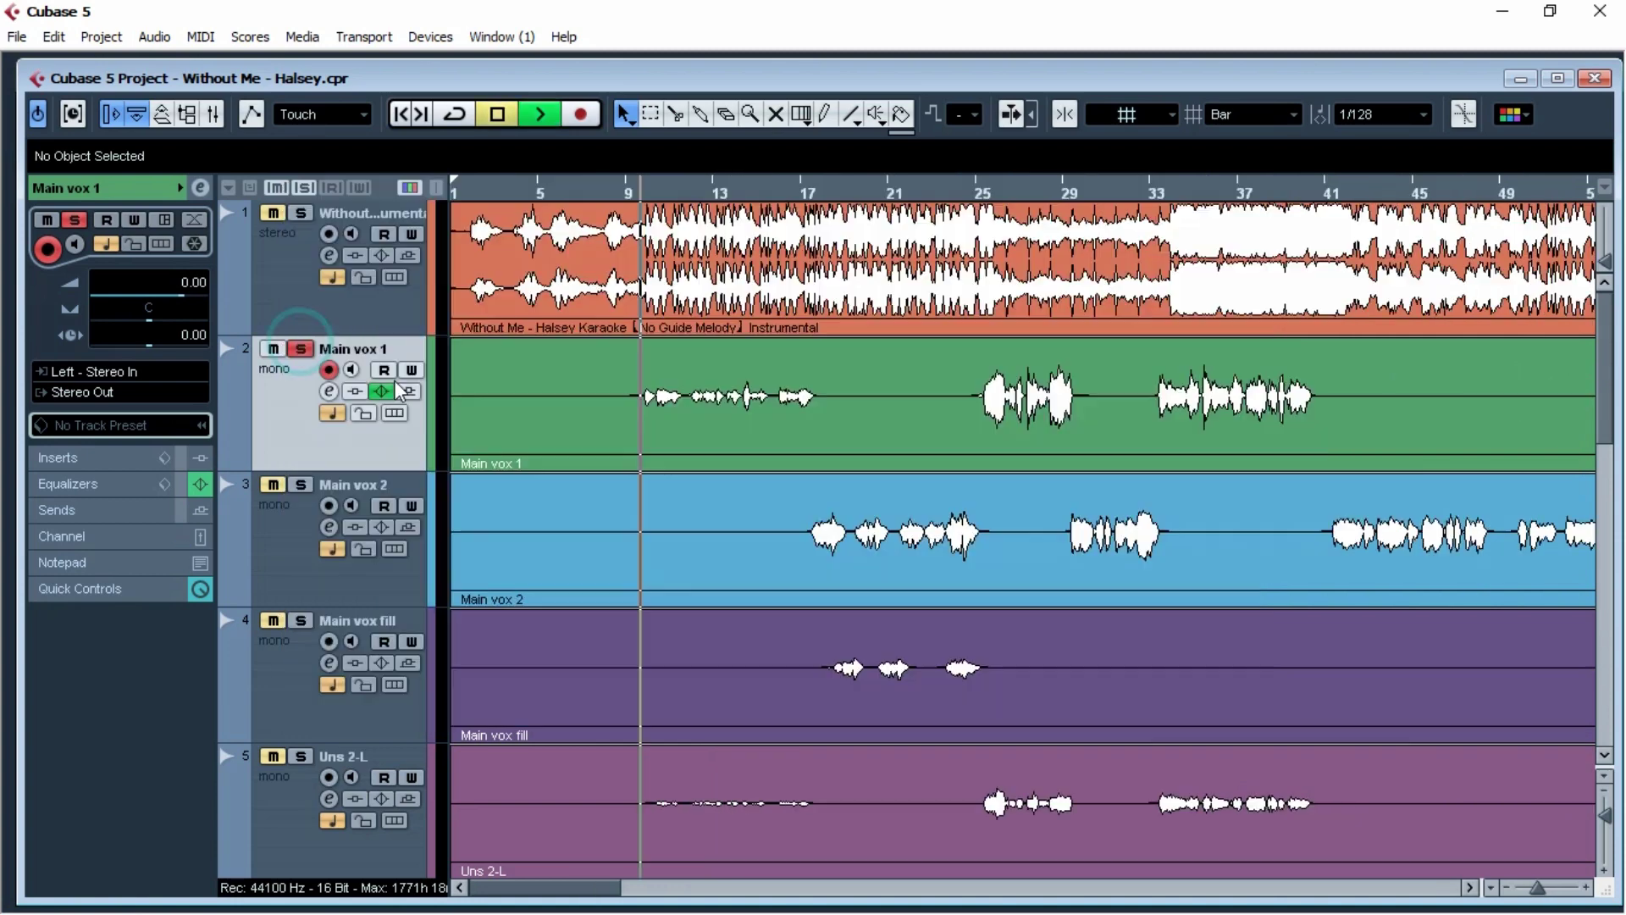
left_click(381, 390)
key("space")
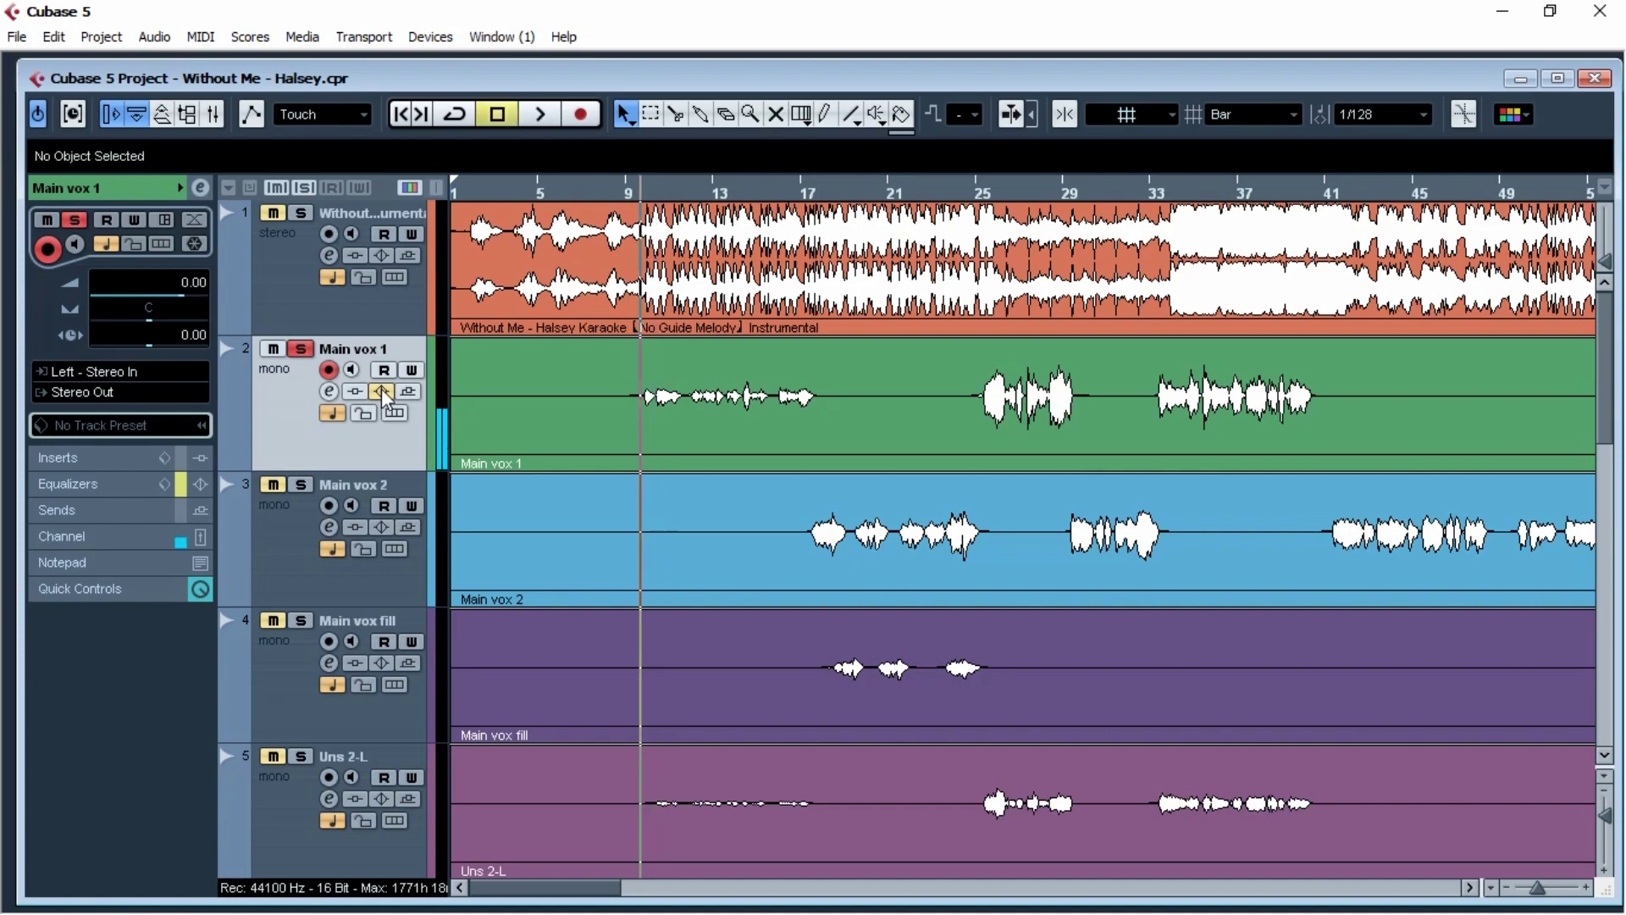
left_click(381, 390)
key("space")
key("space")
Step: Load a DeEsser with Auto Threshold on in Main vox 1's first insert slot and play the vocal
left_click(328, 390)
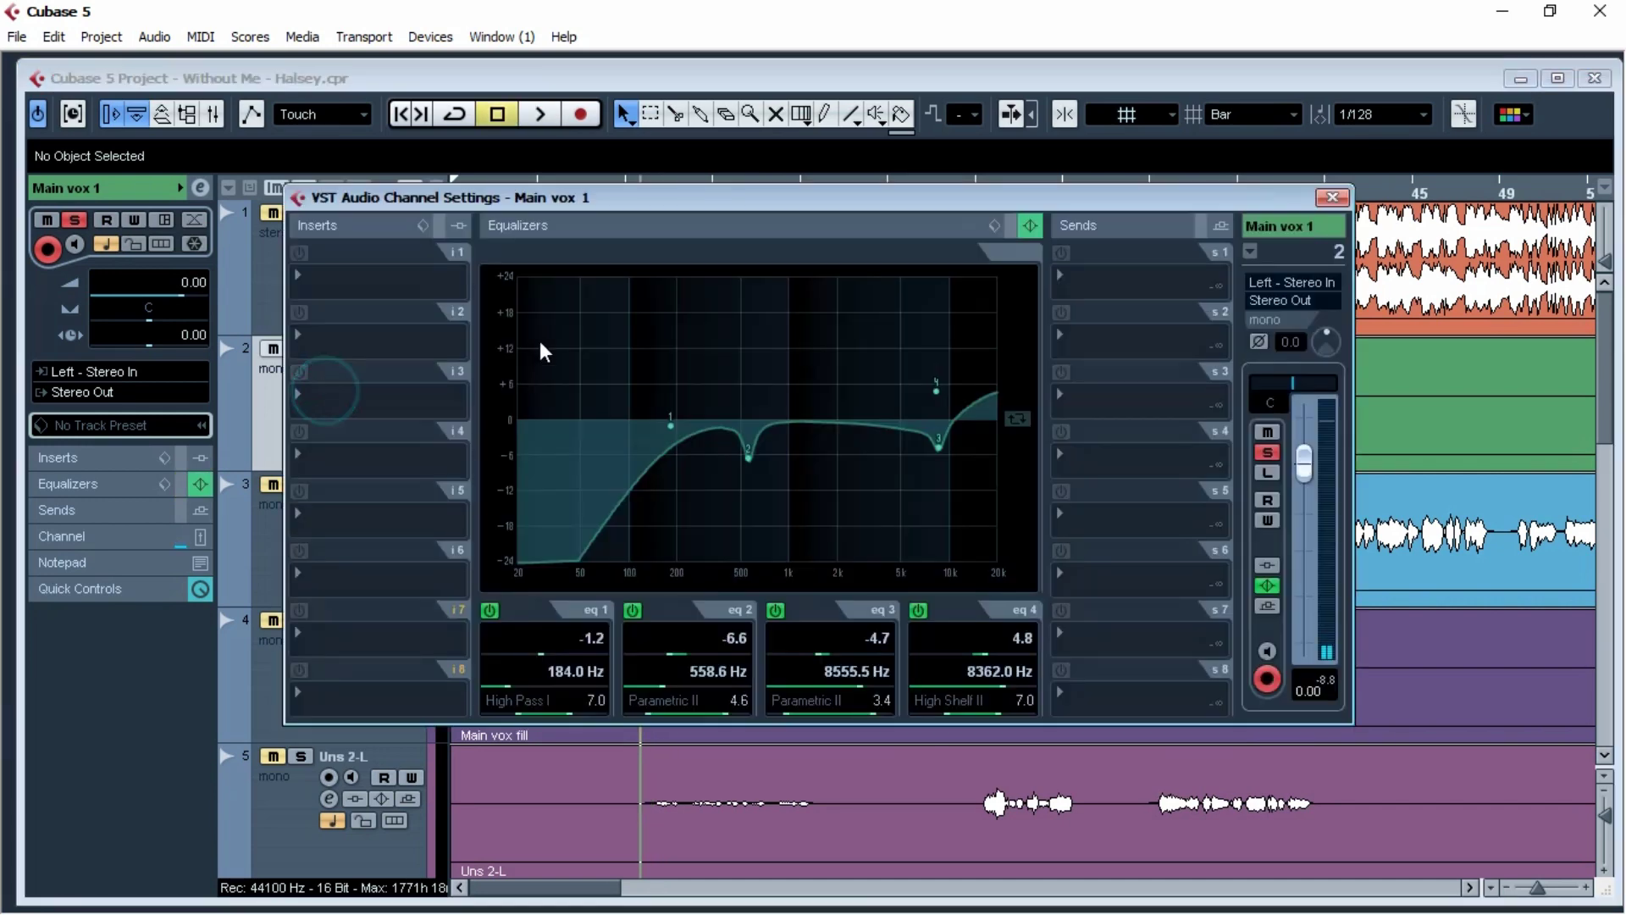
left_click_drag(894, 207, 1102, 238)
left_click(570, 327)
mouse_move(618, 307)
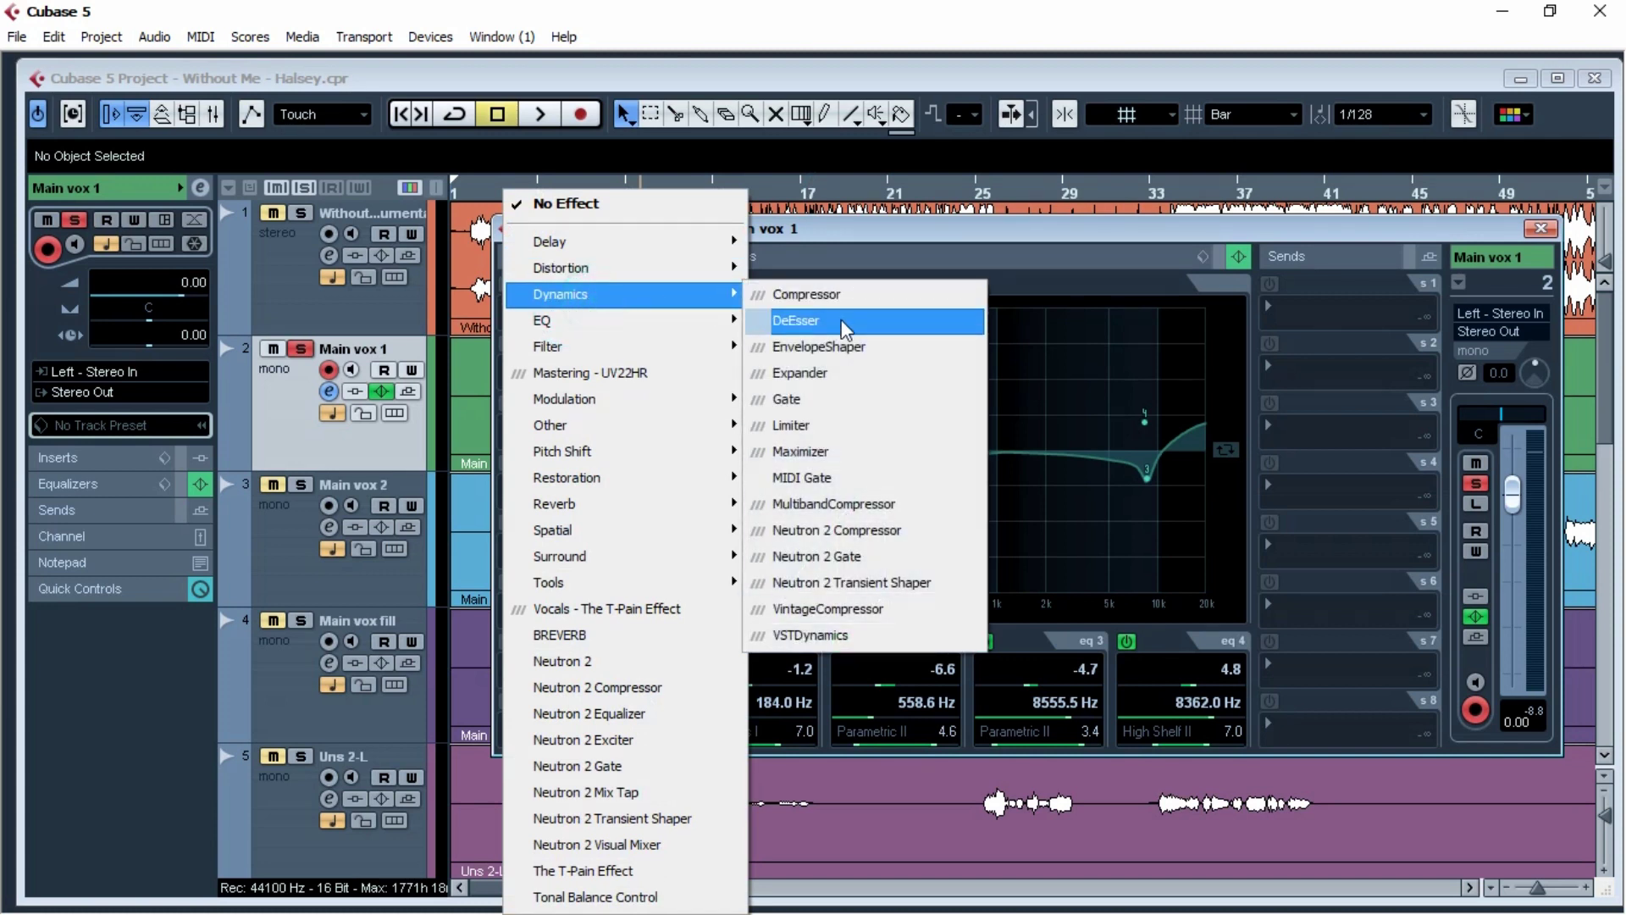
left_click(796, 320)
key("space")
left_click(759, 499)
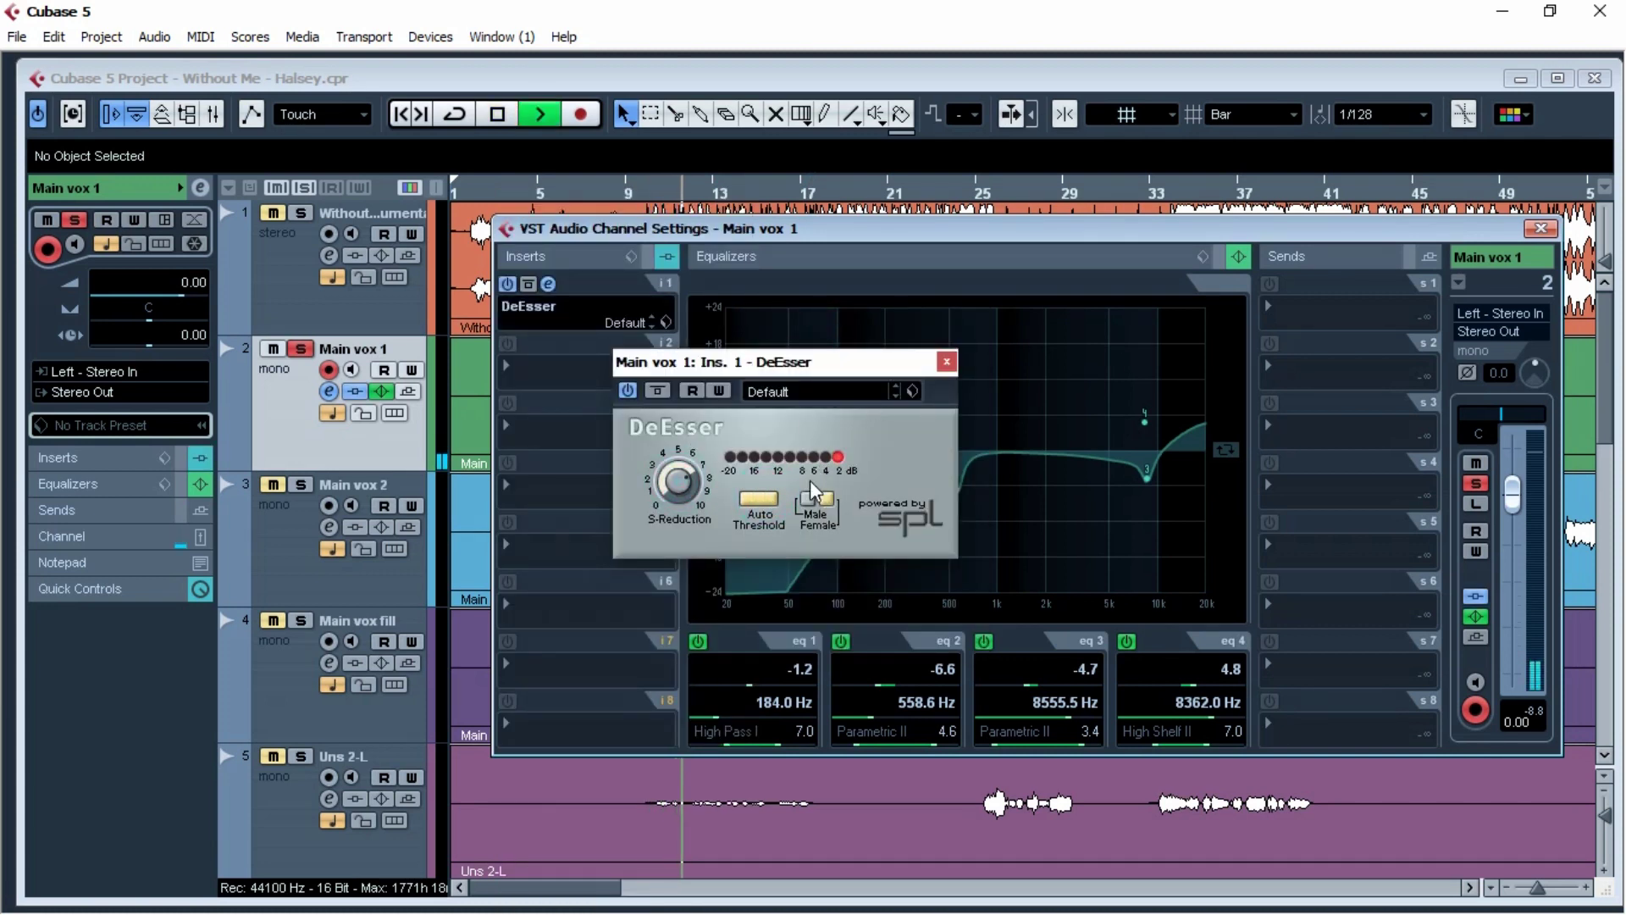
left_click(946, 361)
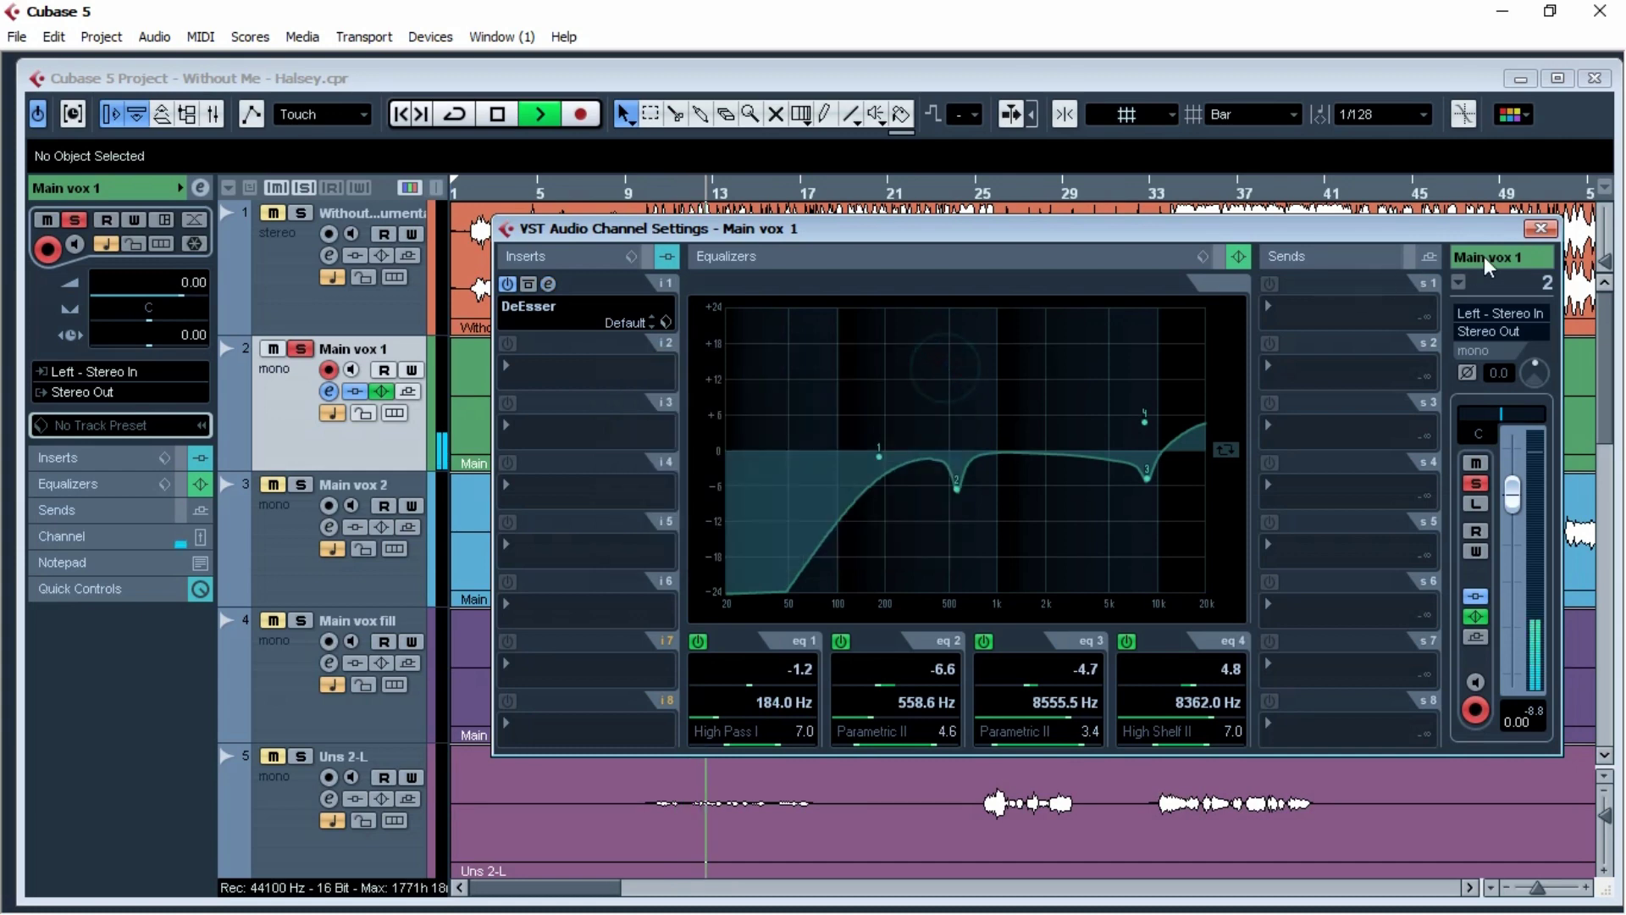
left_click(1539, 231)
Step: Stop playback and load a Compressor in Main vox 1's second insert slot
key("h")
key("h")
key("h")
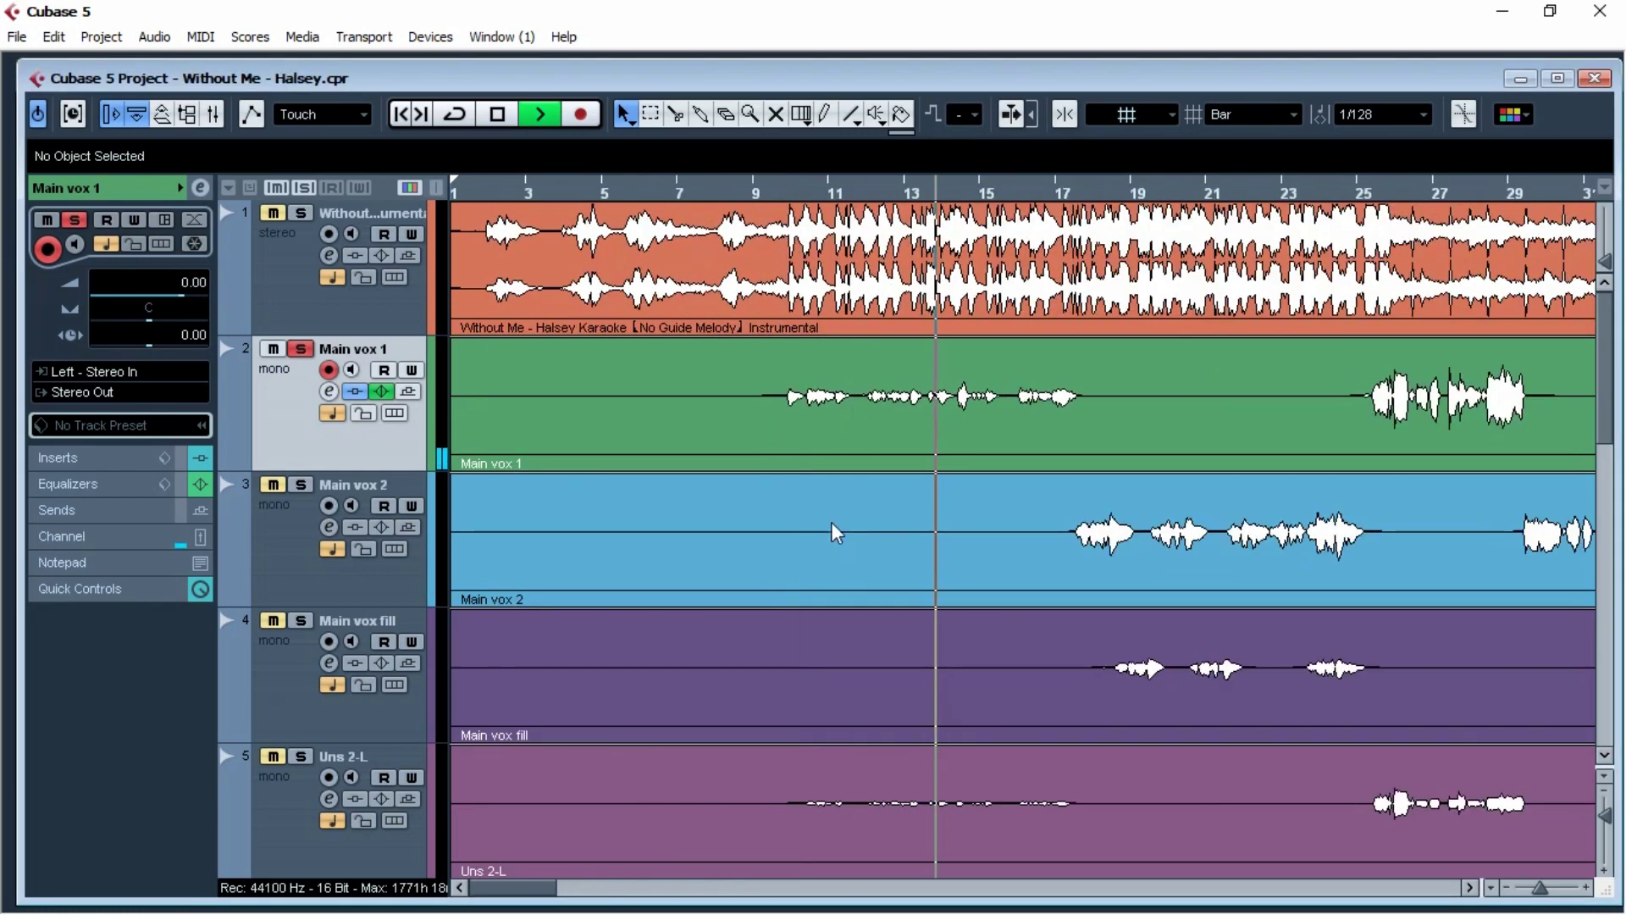
key("g")
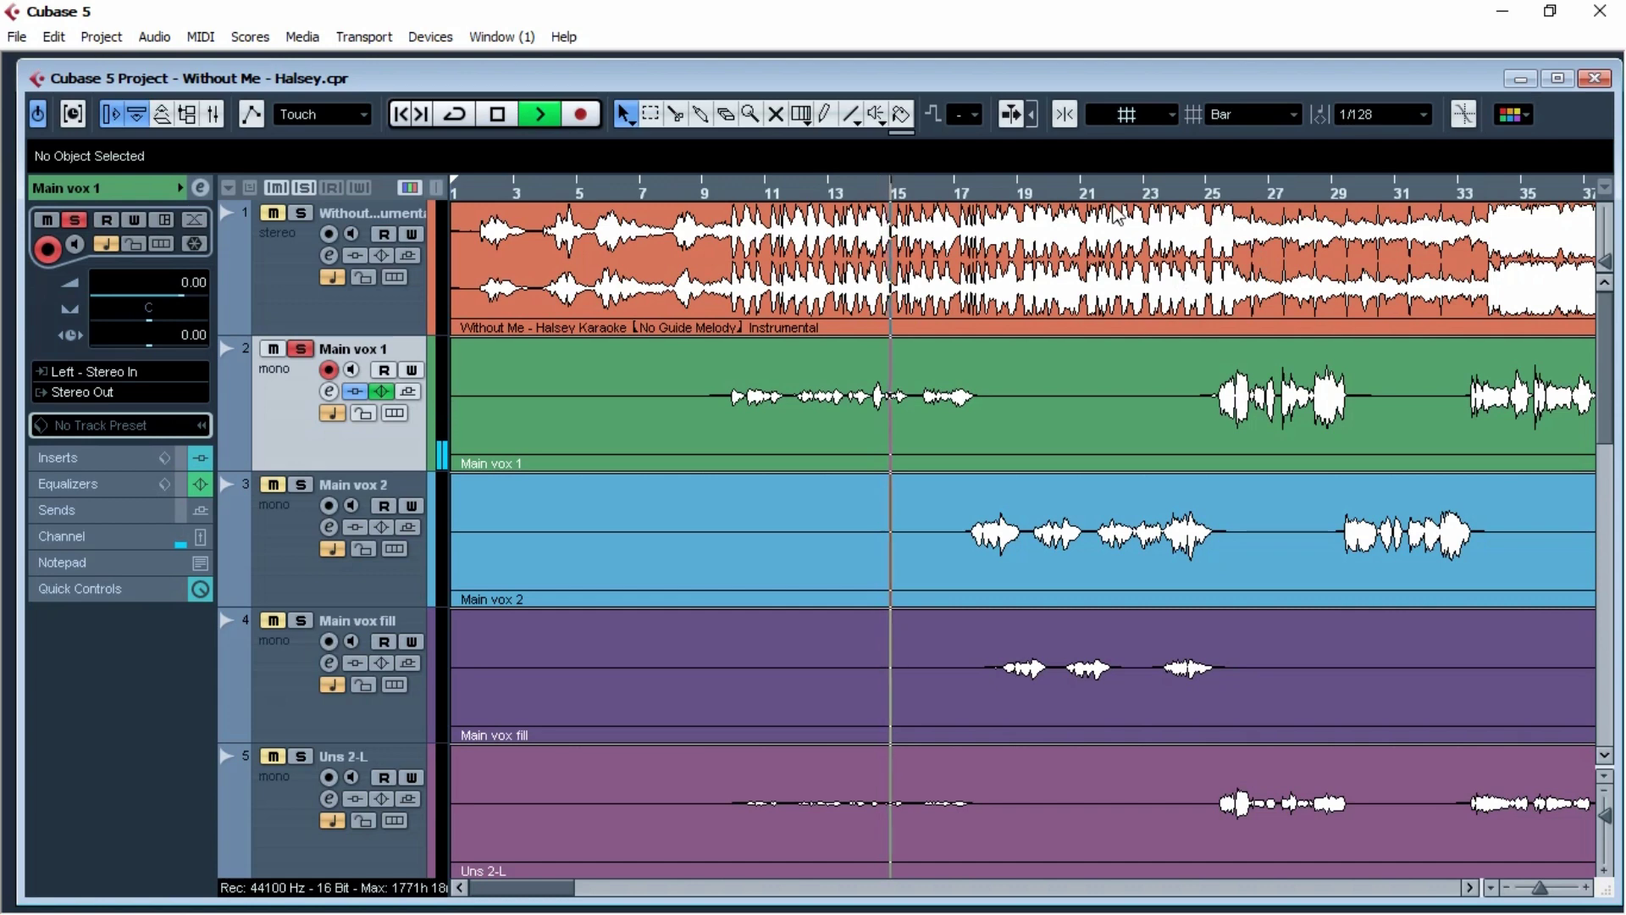
key("space")
left_click(327, 393)
left_click(614, 371)
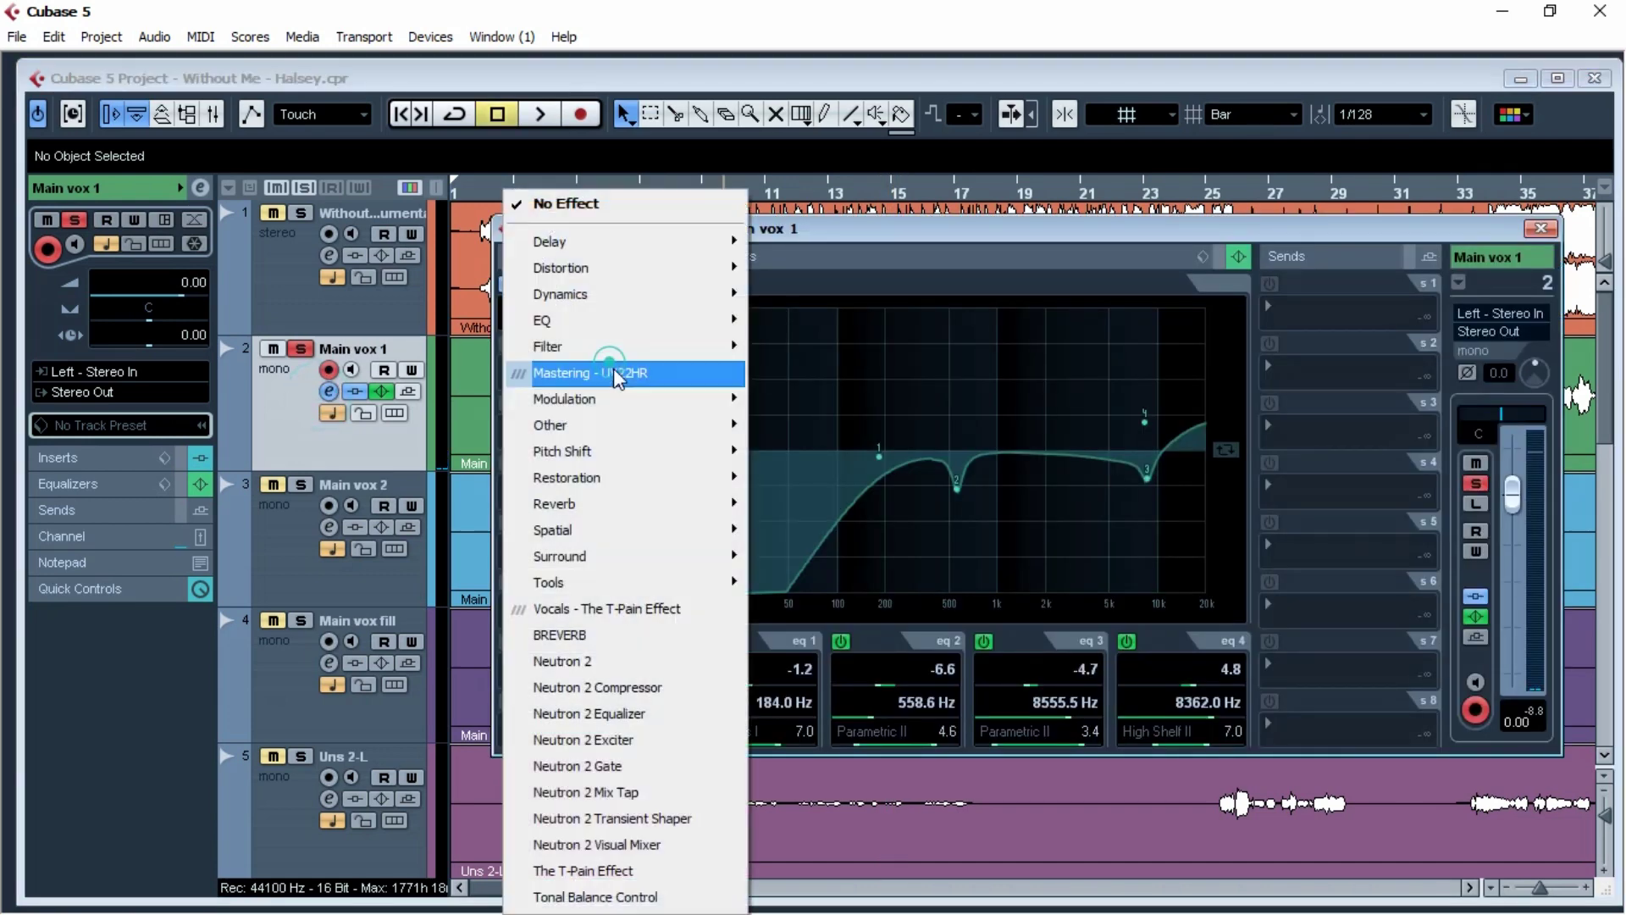
mouse_move(627, 296)
left_click(845, 295)
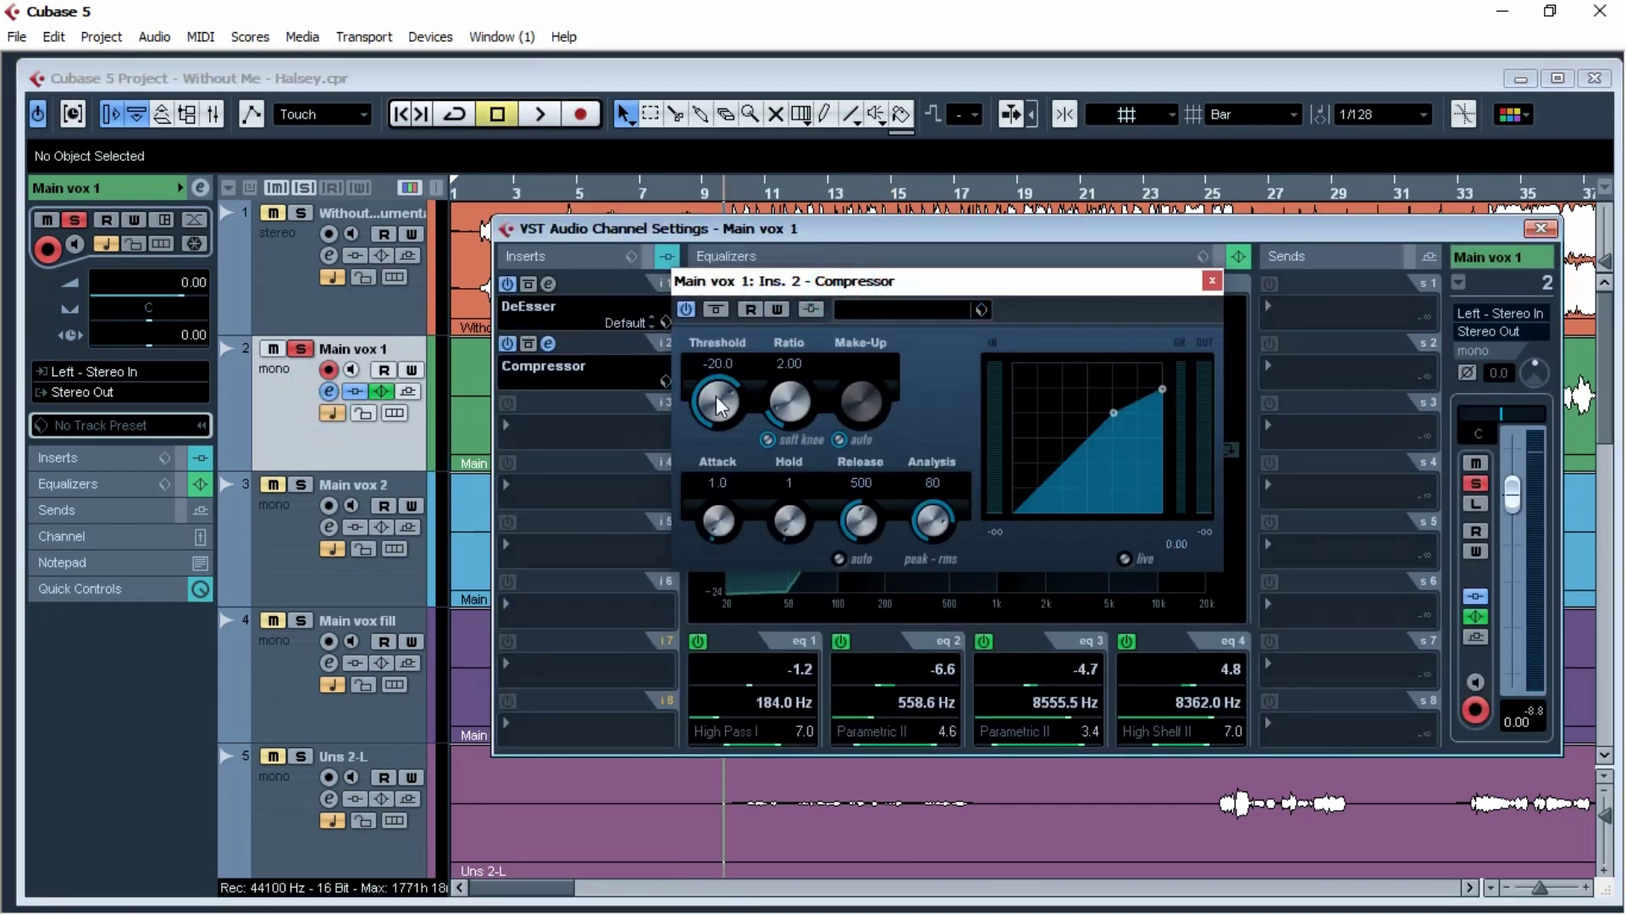
Step: Set the Main vox 1 compressor's ratio to 5.08 and its threshold to -29.6, checking with playback
scroll(801, 355, "up", 2)
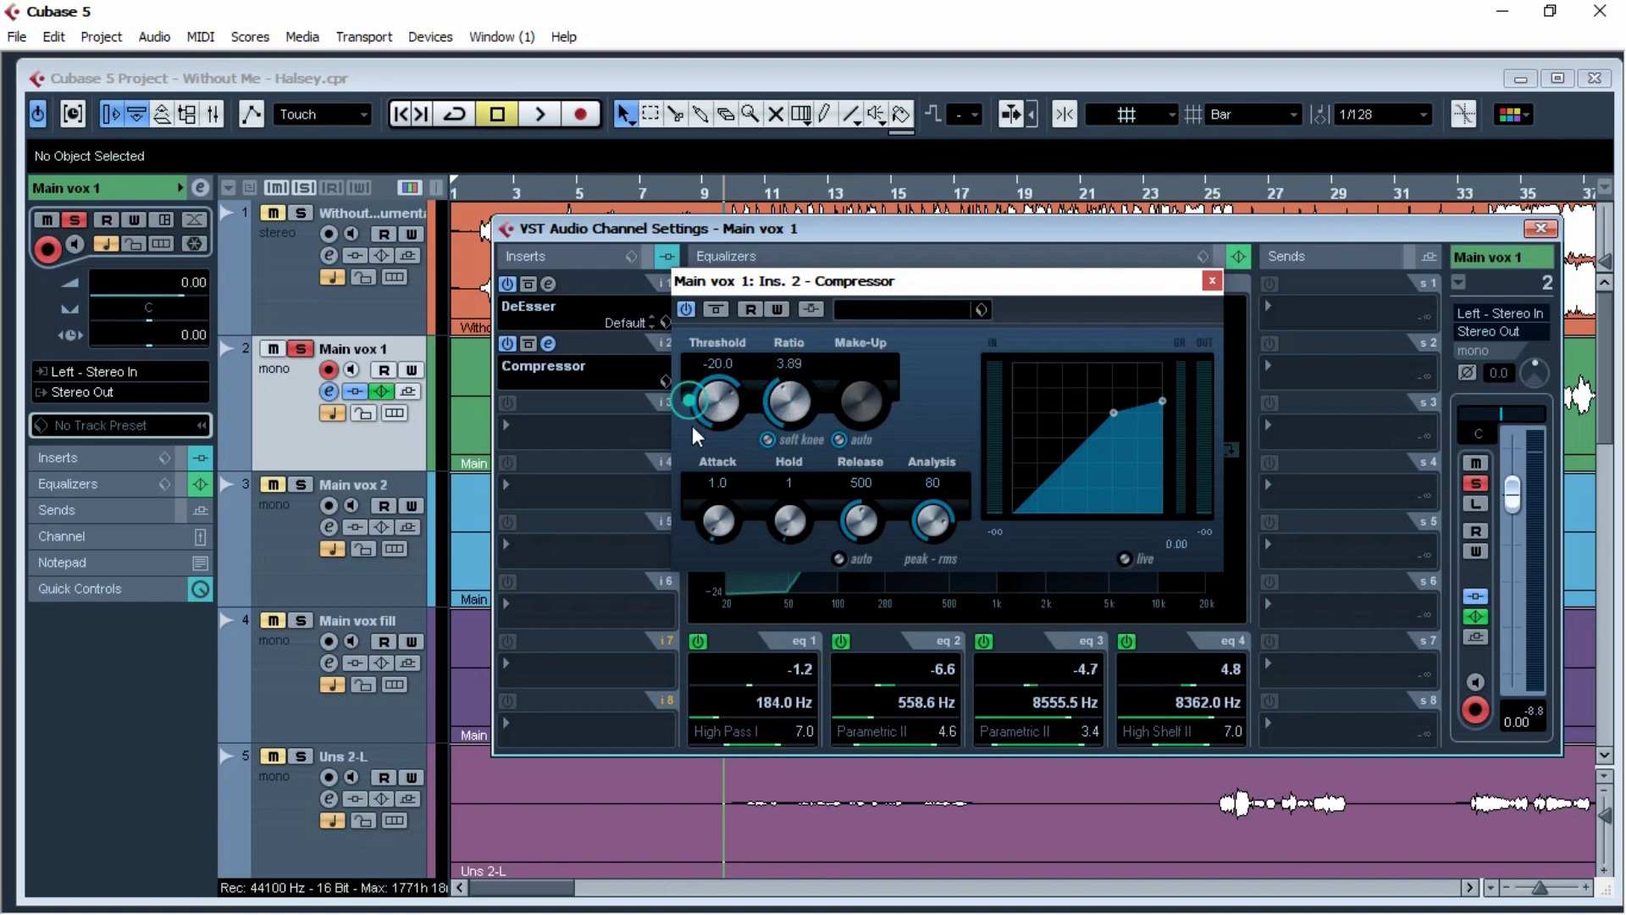
scroll(712, 409, "down", 8)
key("space")
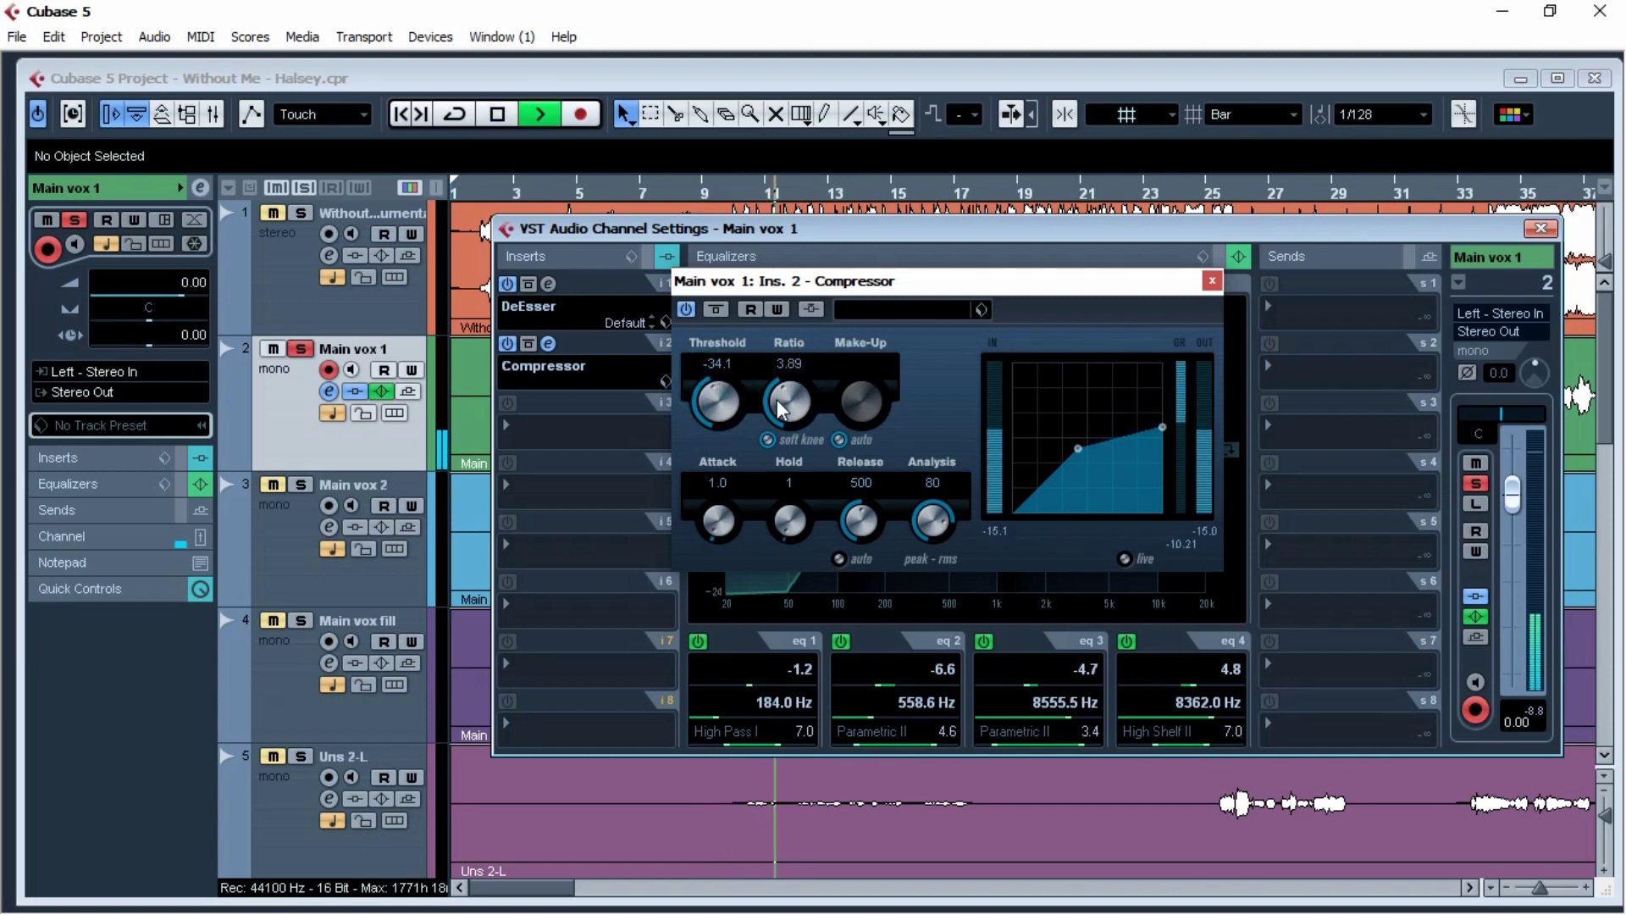
key("space")
scroll(795, 388, "up", 4)
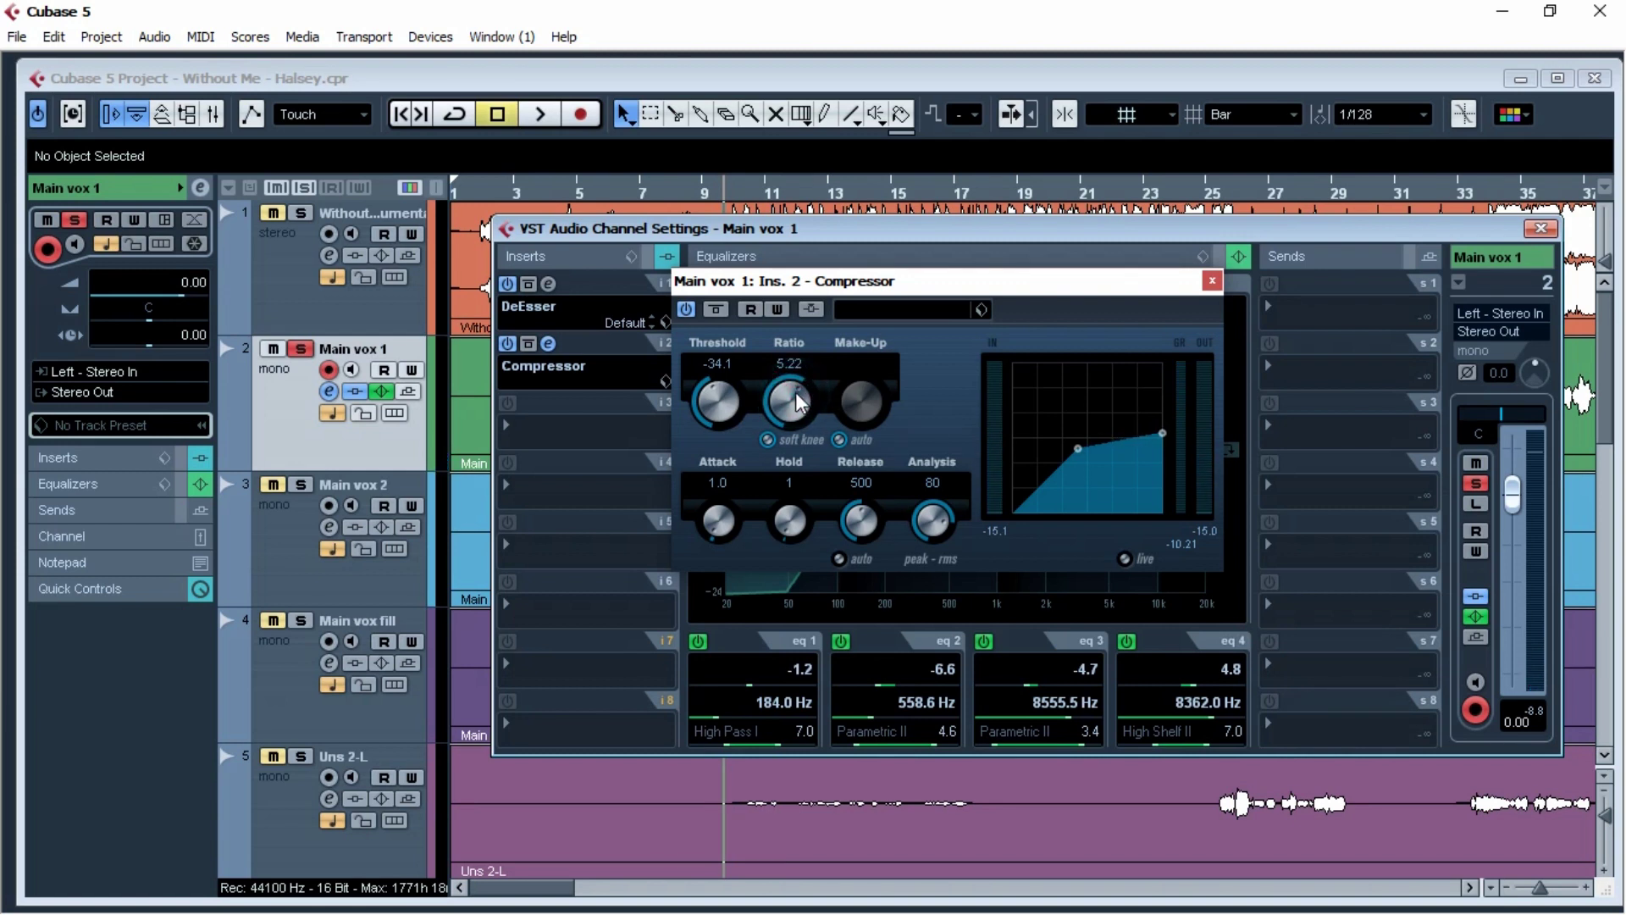
scroll(716, 413, "up", 3)
key("space")
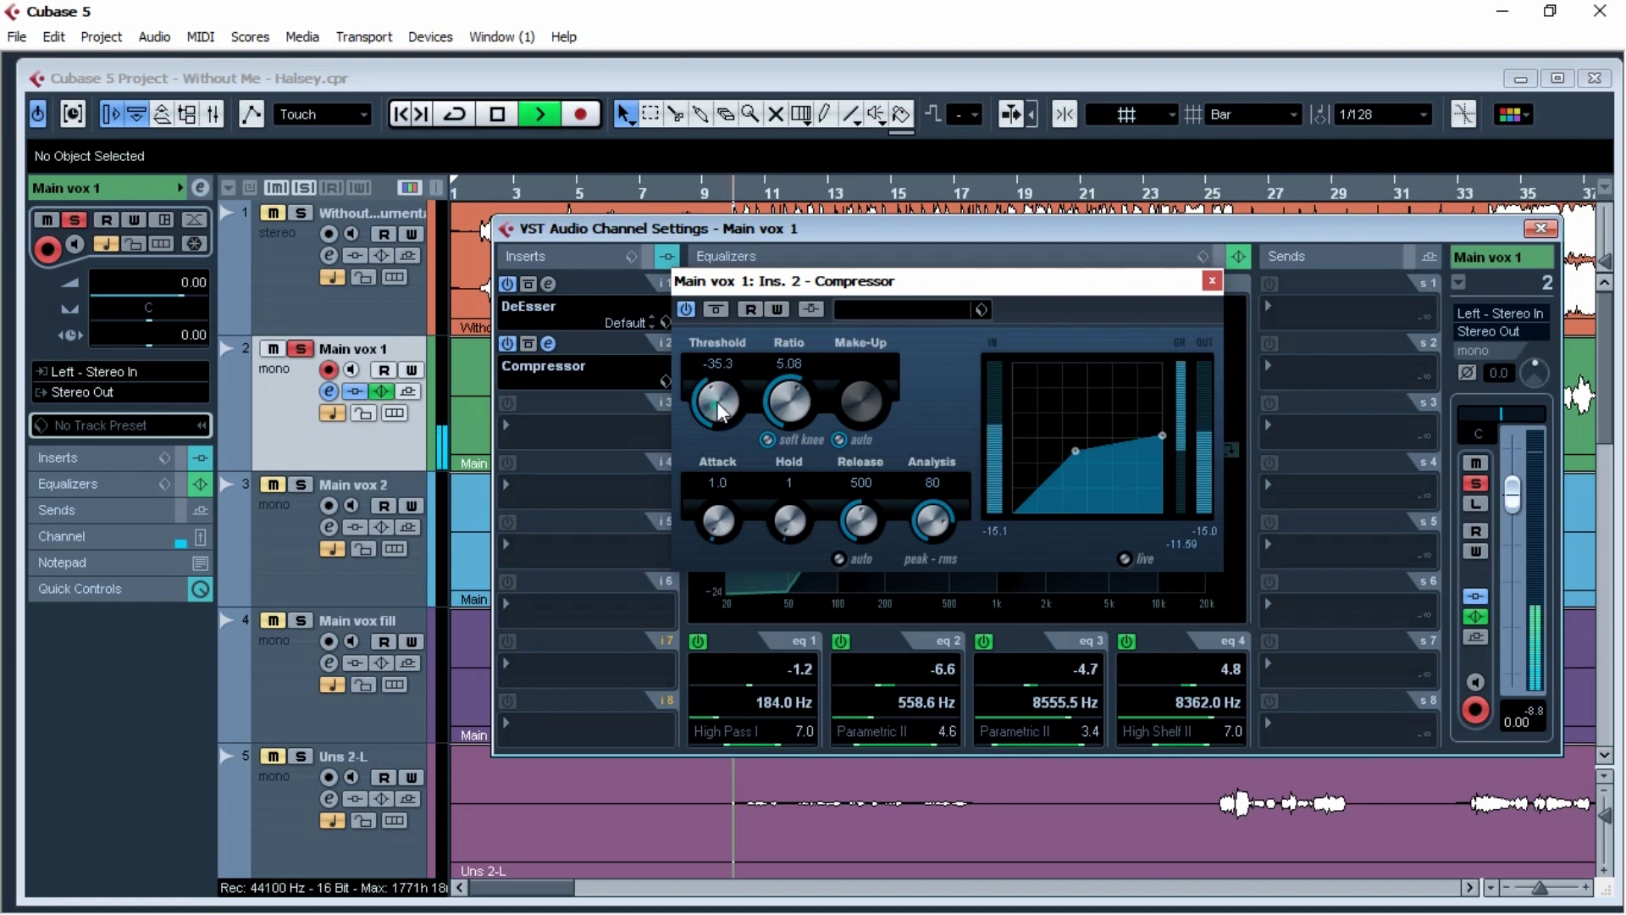
scroll(724, 400, "up", 1)
Step: Turn off the compressor's automatic make-up and set the make-up gain to 10.4 during playback
left_click(840, 439)
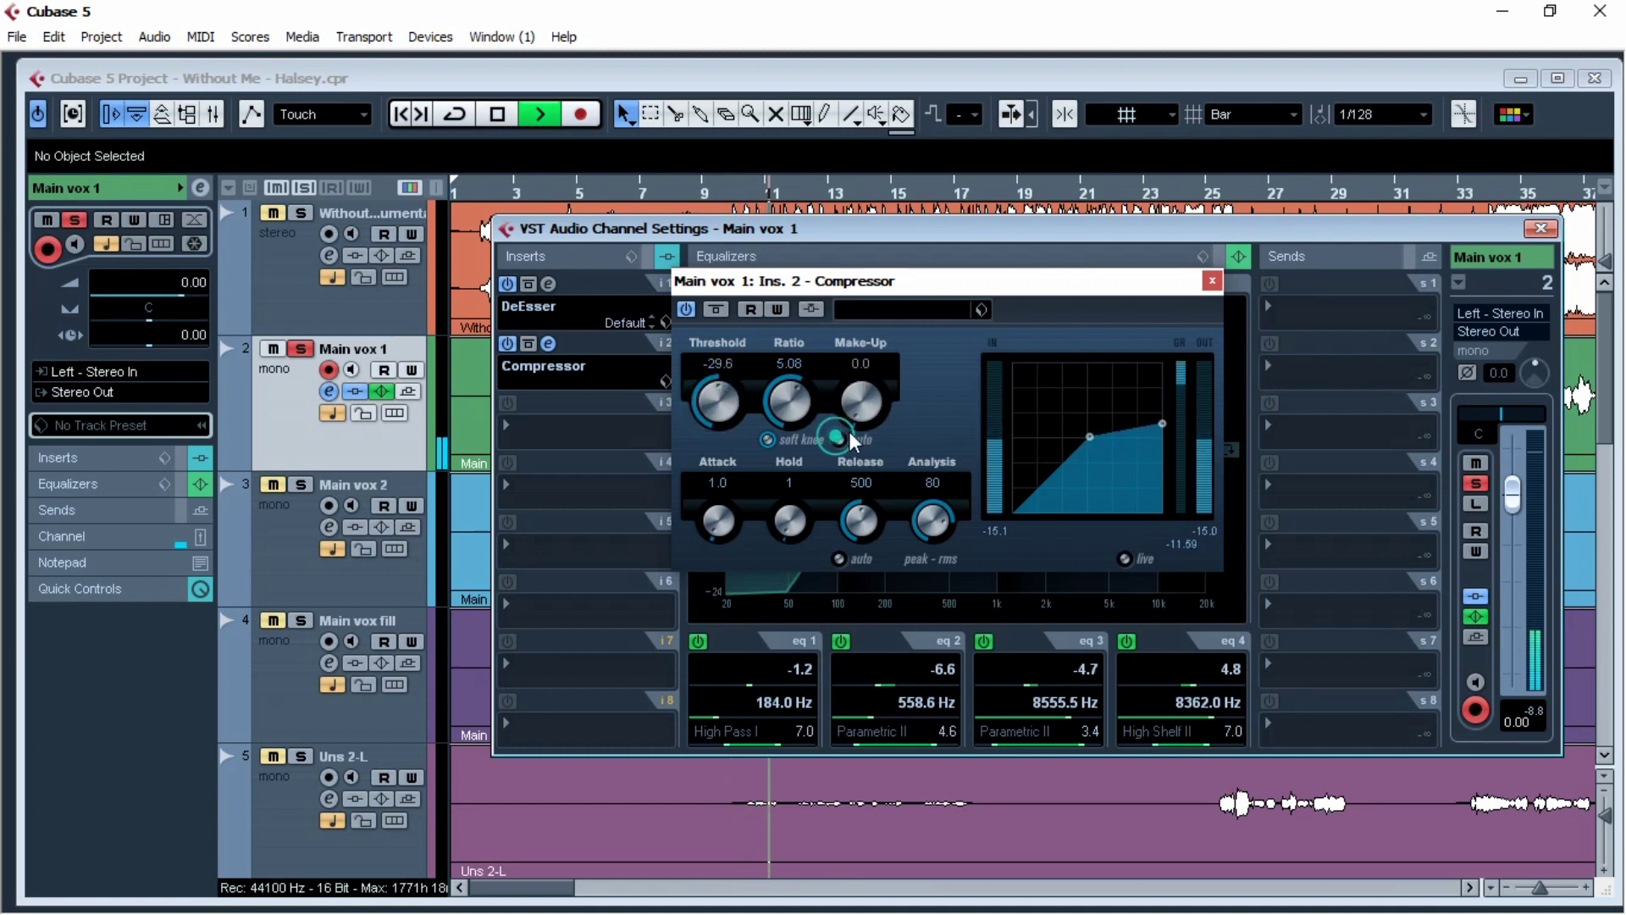
key("space")
key("space")
scroll(866, 405, "up", 2)
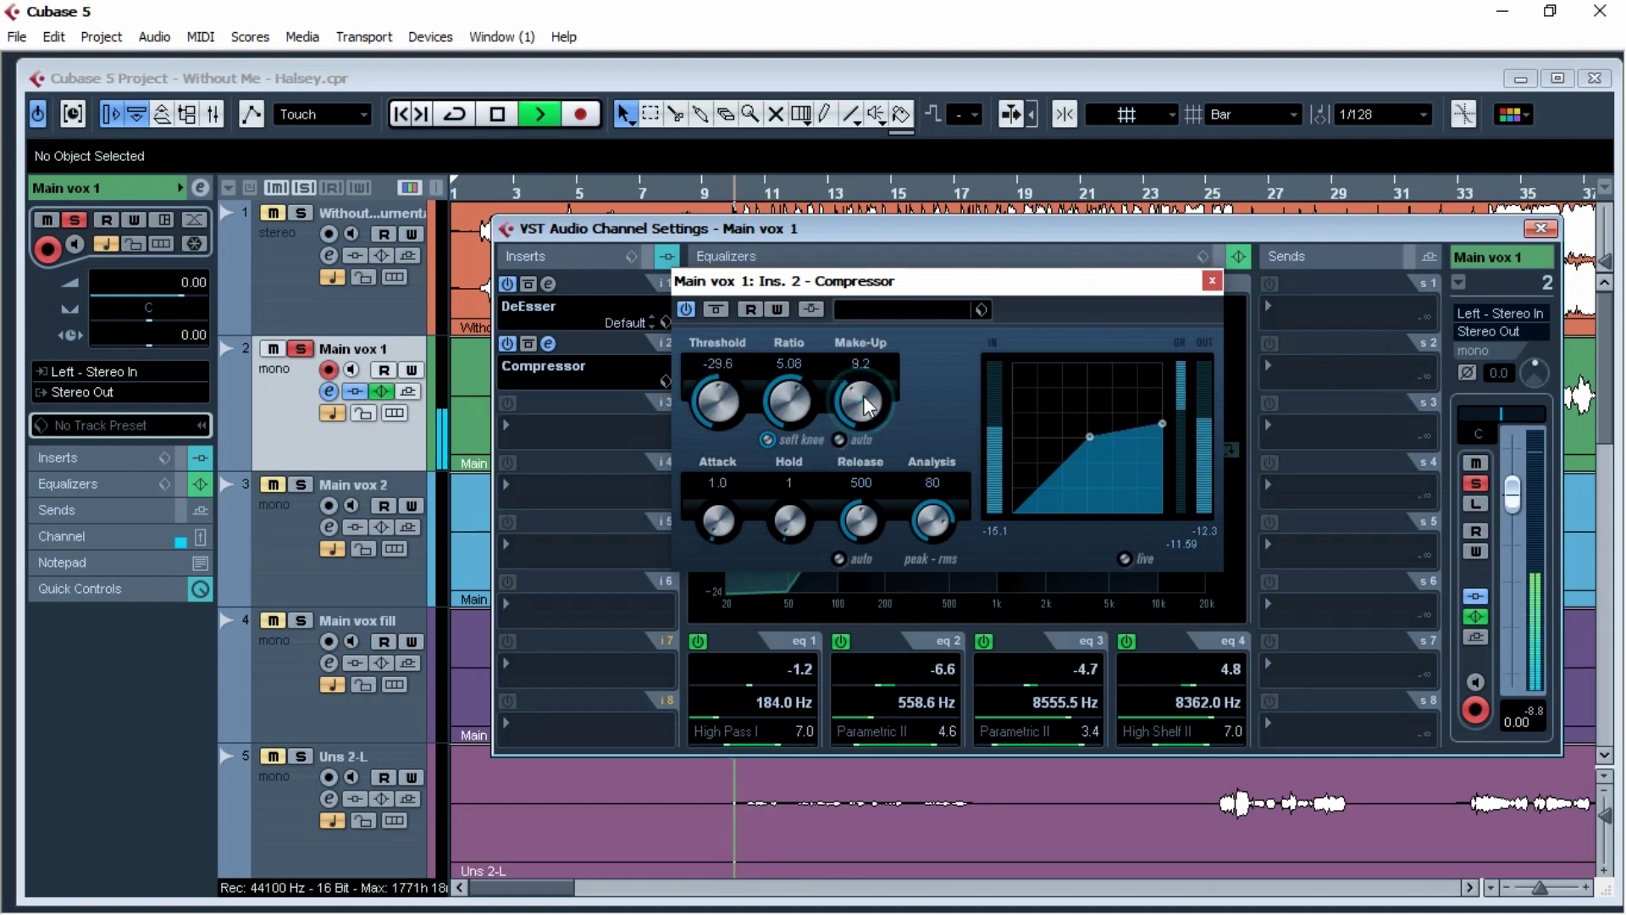
scroll(866, 405, "up", 2)
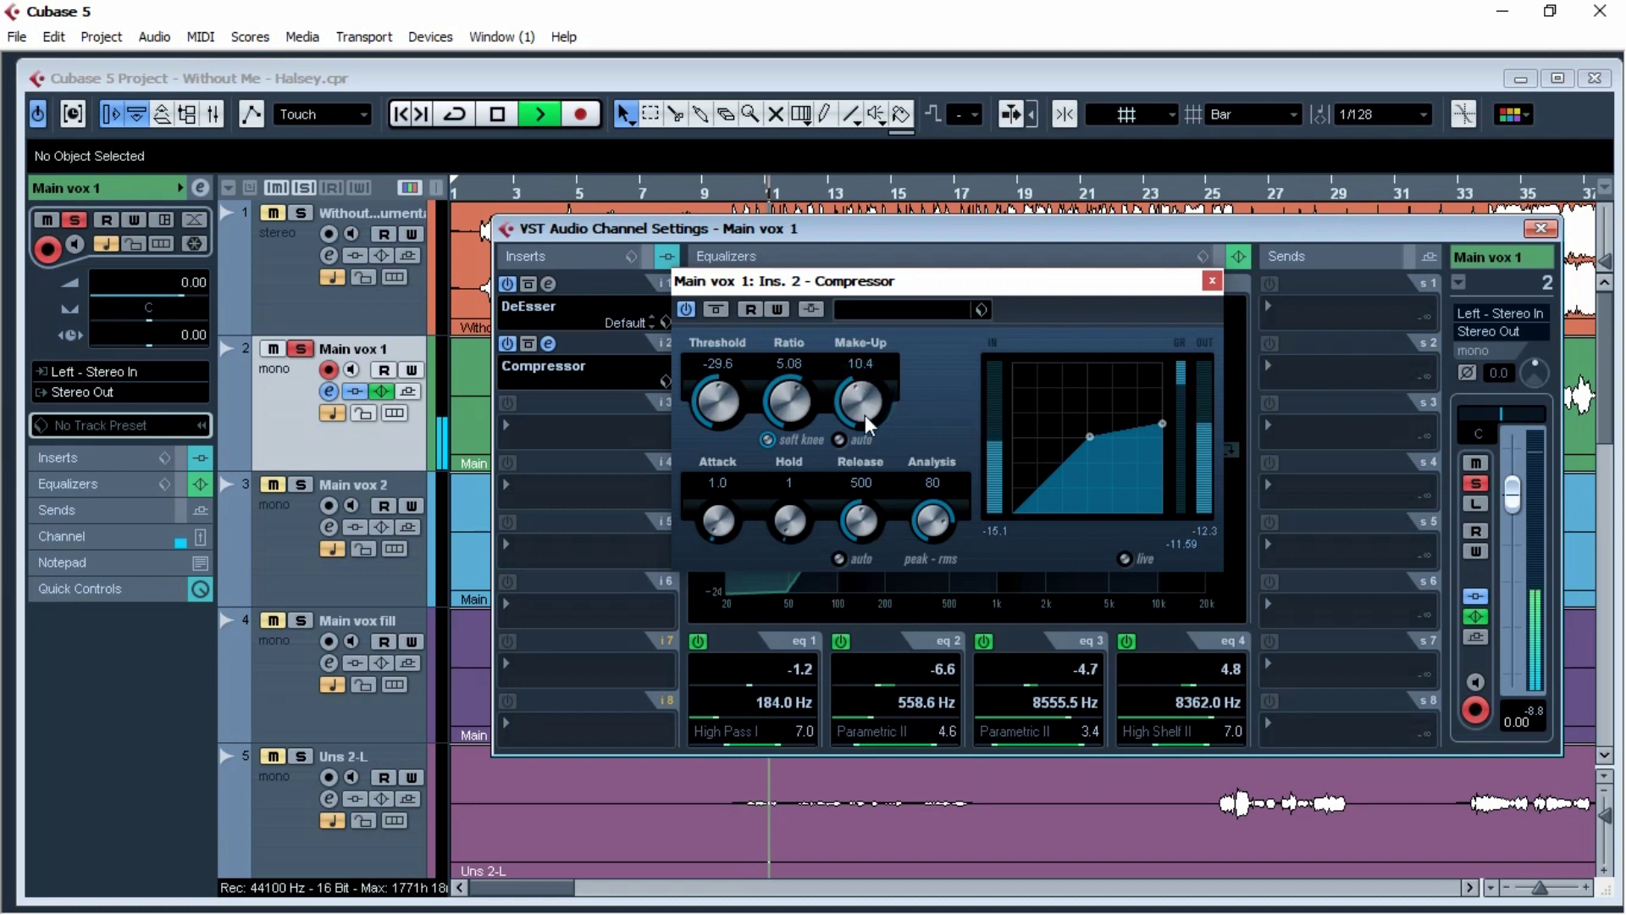
Step: Set the compressor's attack to 21.5, stop playback, and close the Main vox 1 effect and channel settings
left_click_drag(717, 518, 724, 453)
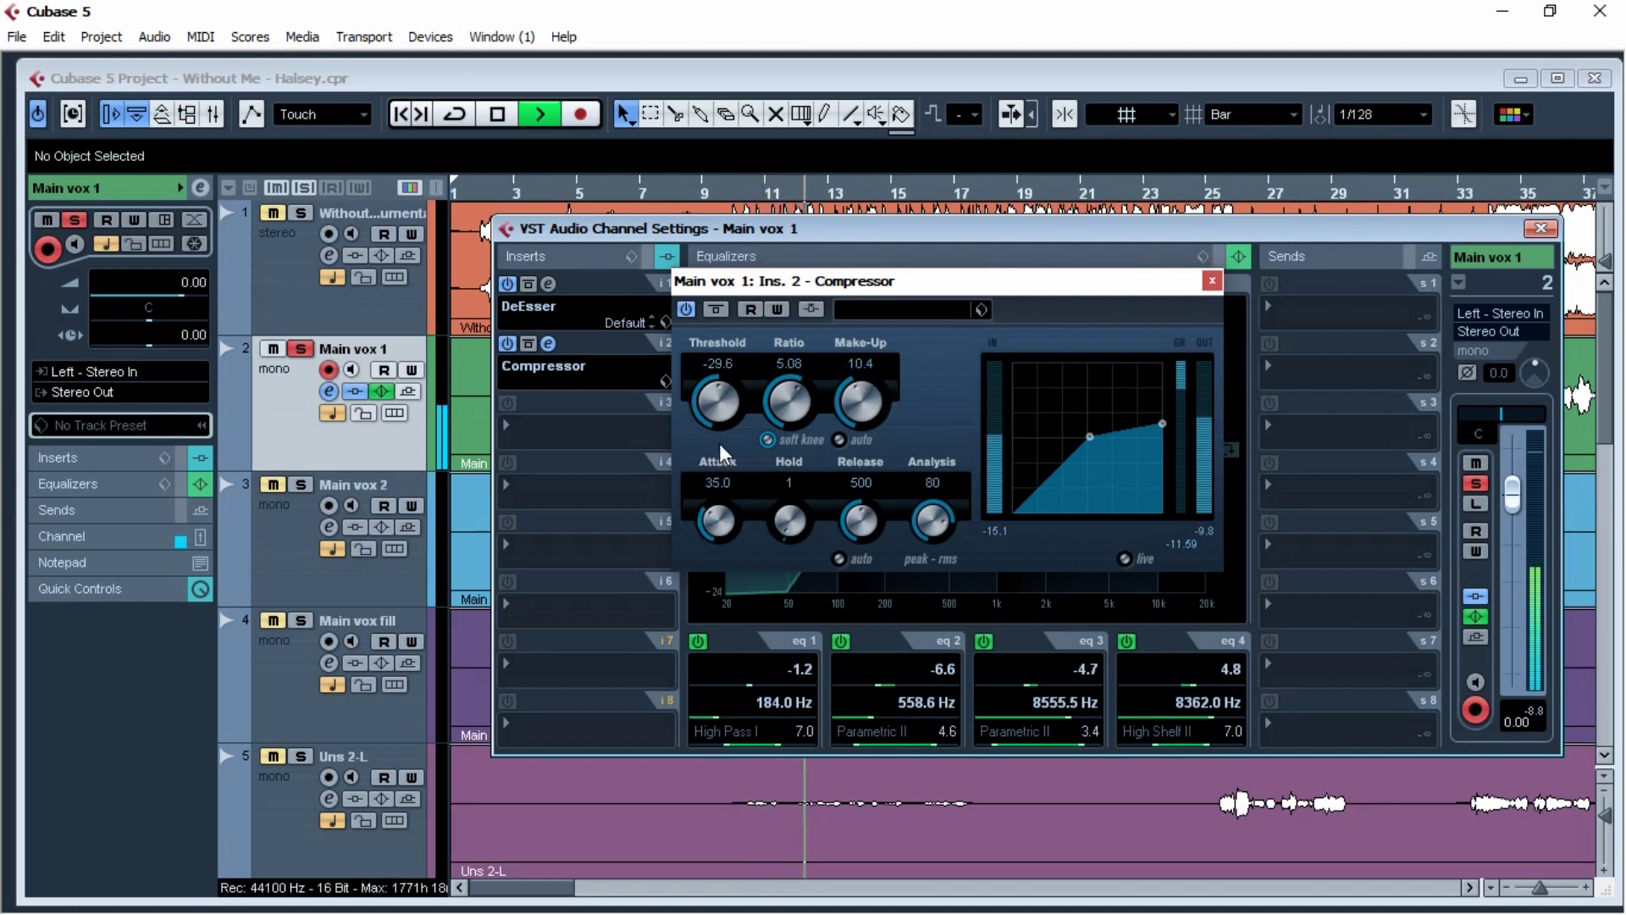
scroll(724, 483, "down", 2)
key("space")
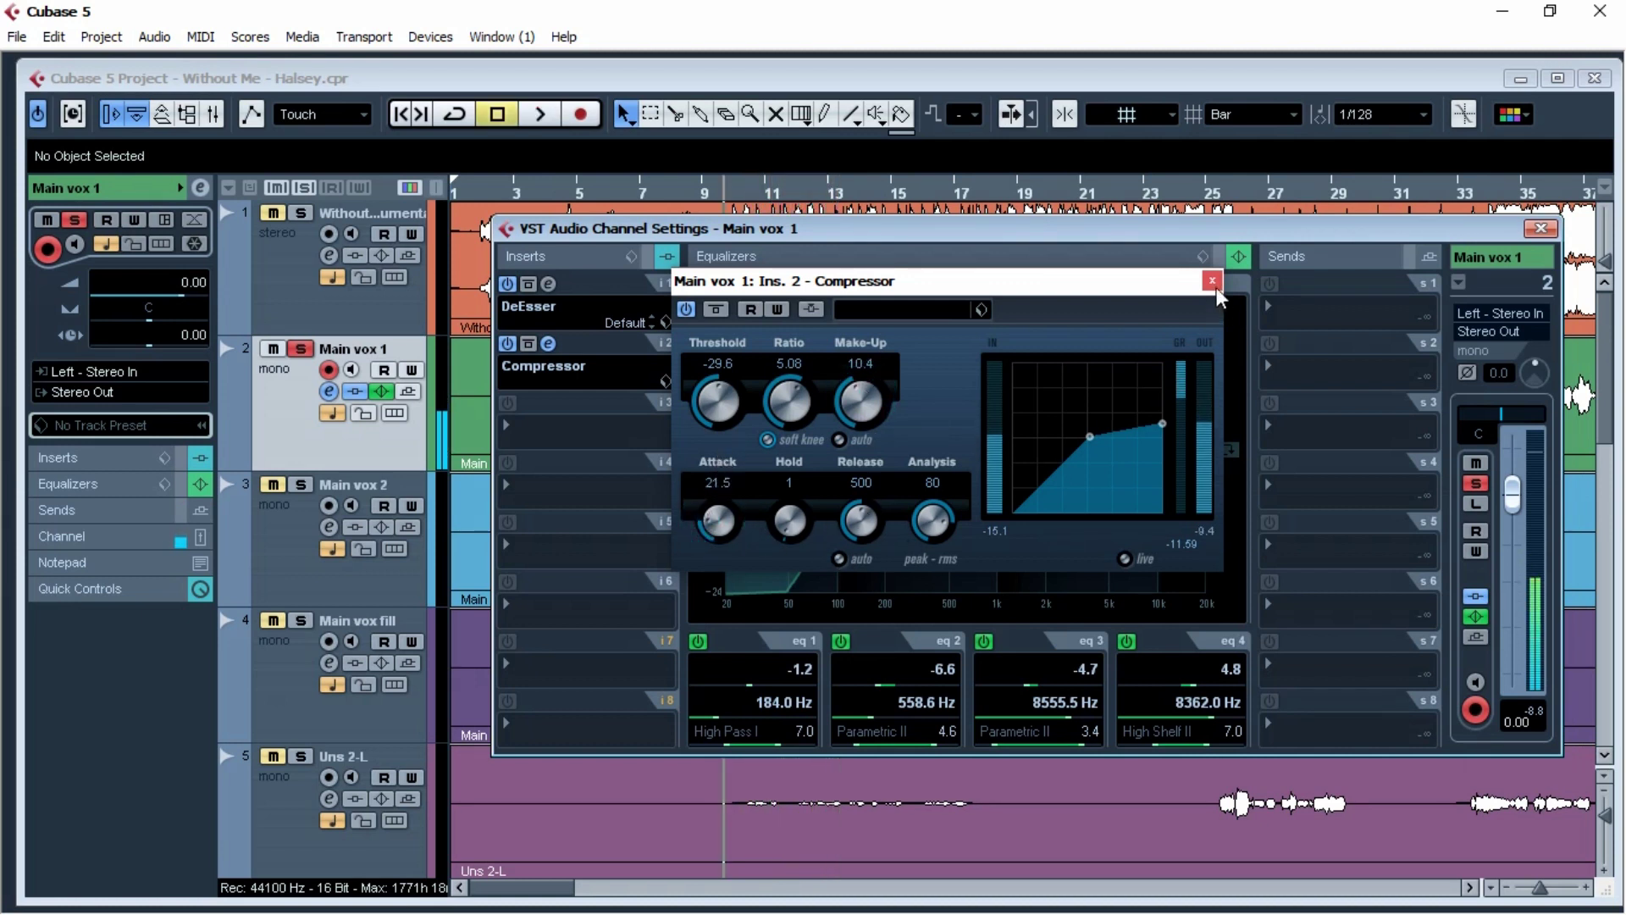
left_click(1212, 281)
left_click(1543, 233)
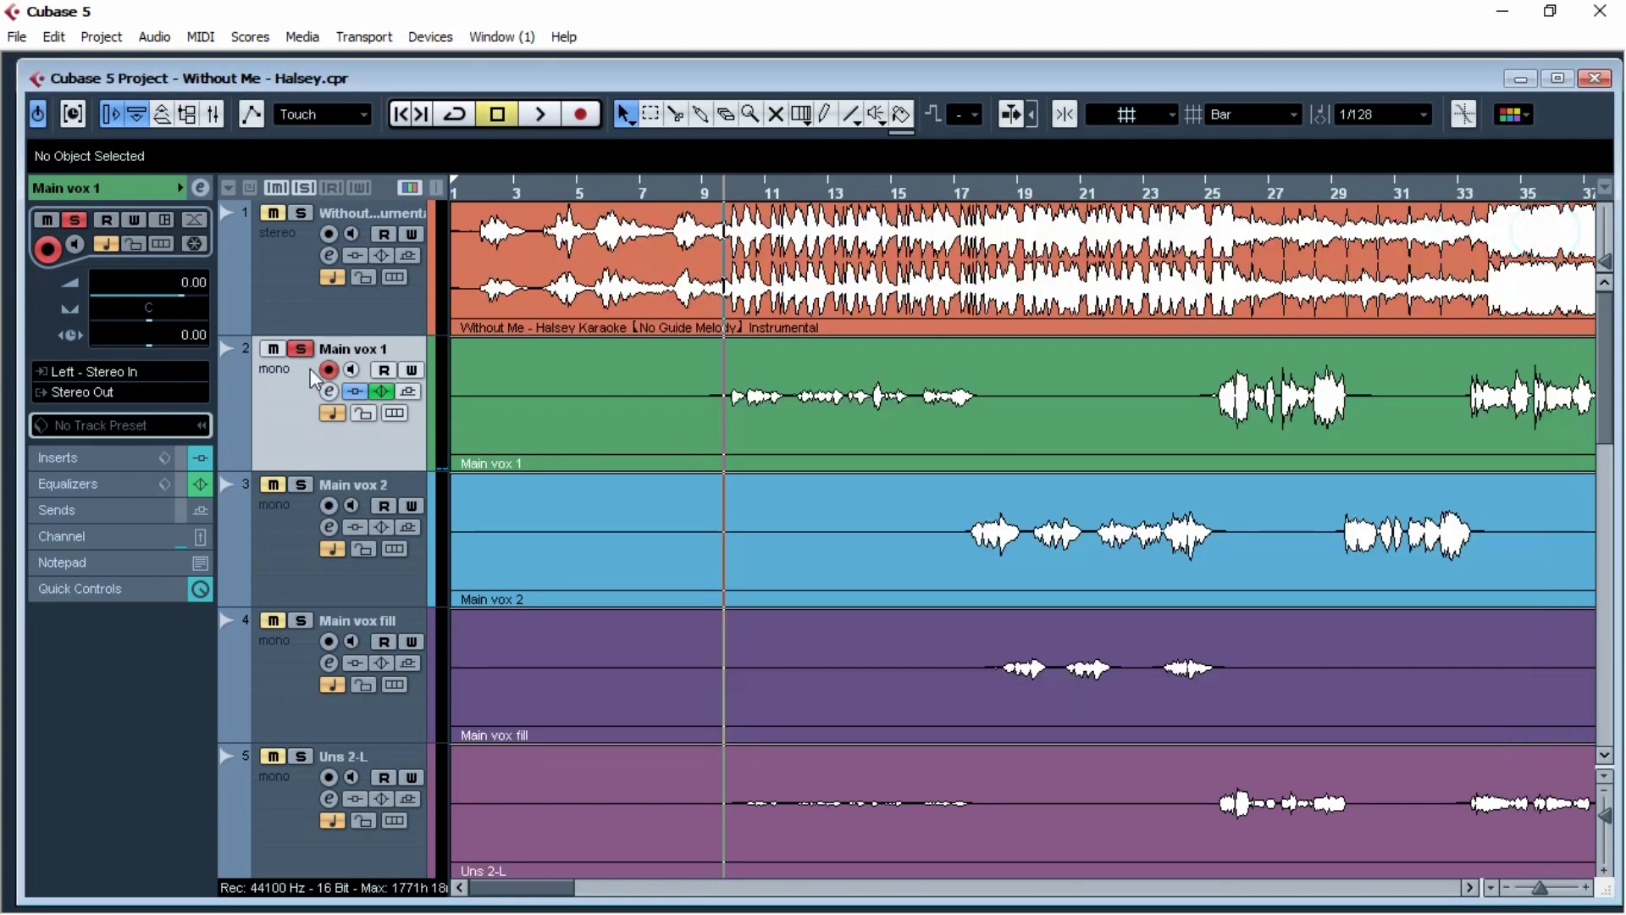
Step: Unsolo Main vox 1, solo Main vox 2, move playback to about bar 17, and open Main vox 2's channel settings
left_click(300, 348)
left_click(278, 521)
left_click(298, 483)
left_click(971, 195)
left_click(329, 527)
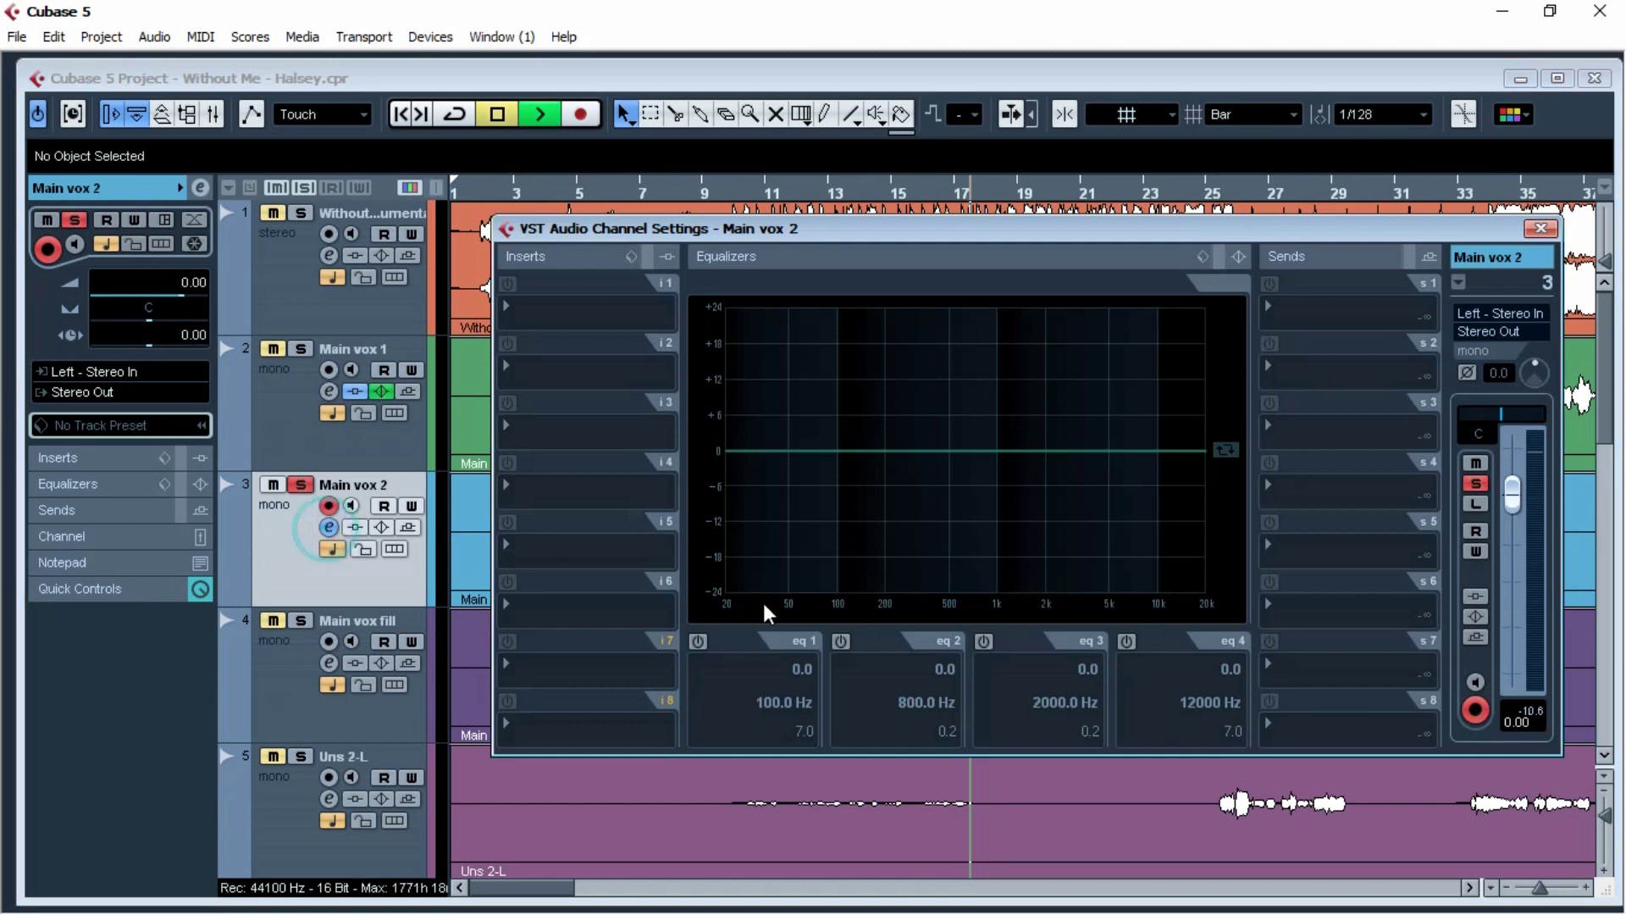
Step: On Main vox 2, set EQ band 1 to High Pass I at 175 Hz and boost band 2 with gain 13.8 at 700 Hz
left_click(696, 642)
left_click(730, 737)
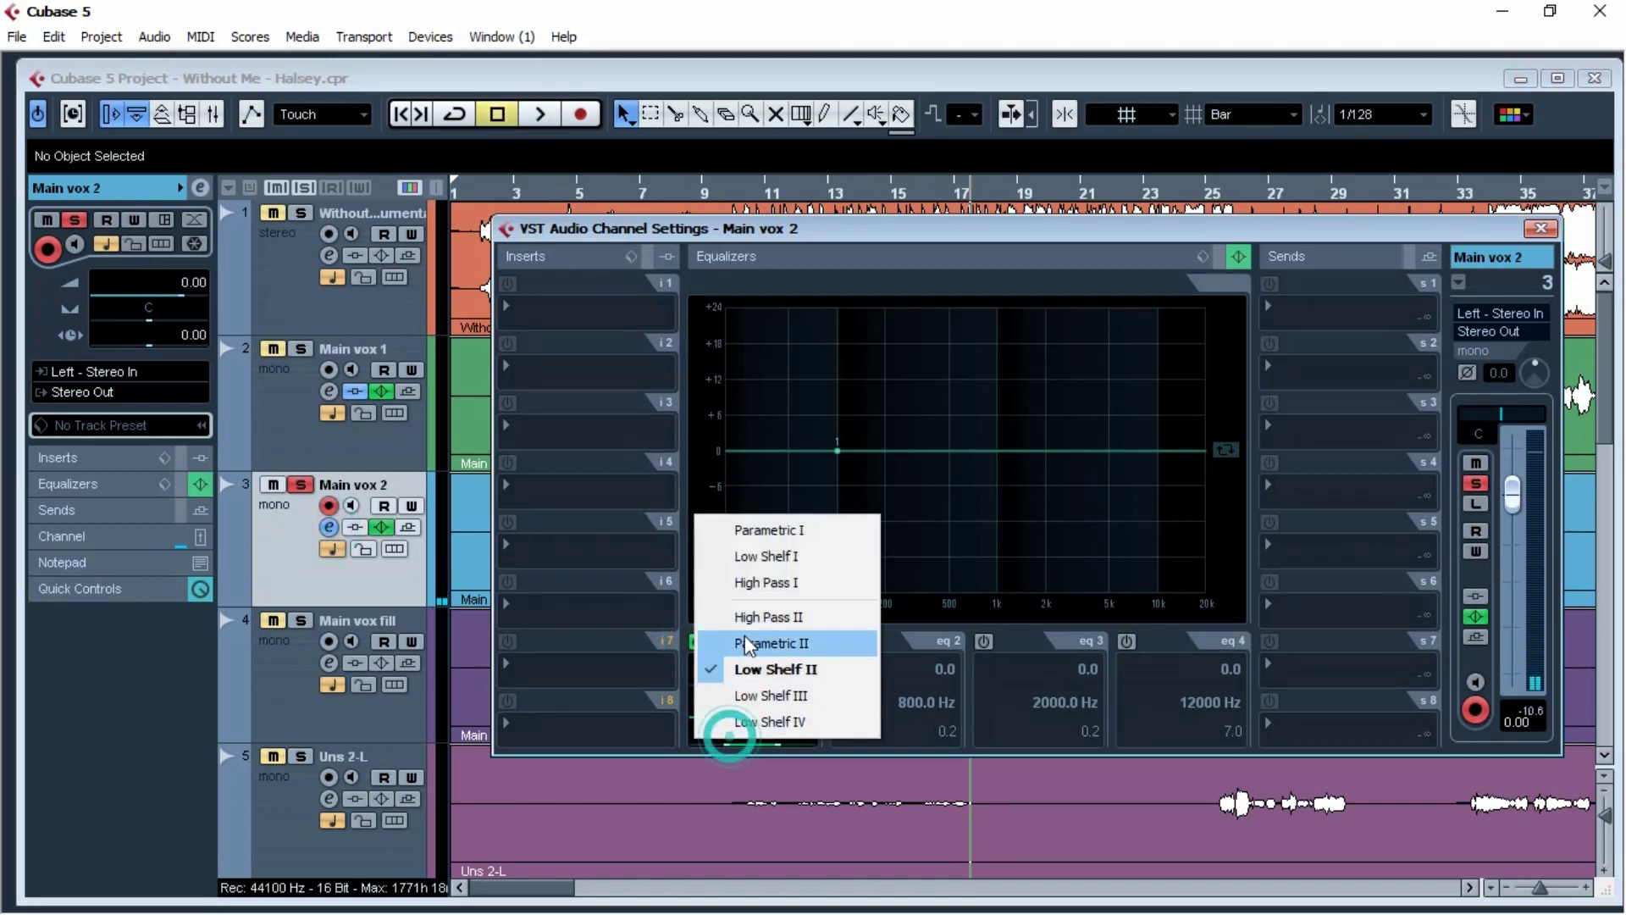
left_click(762, 582)
key("space")
left_click_drag(837, 450, 972, 373)
left_click(841, 641)
key("space")
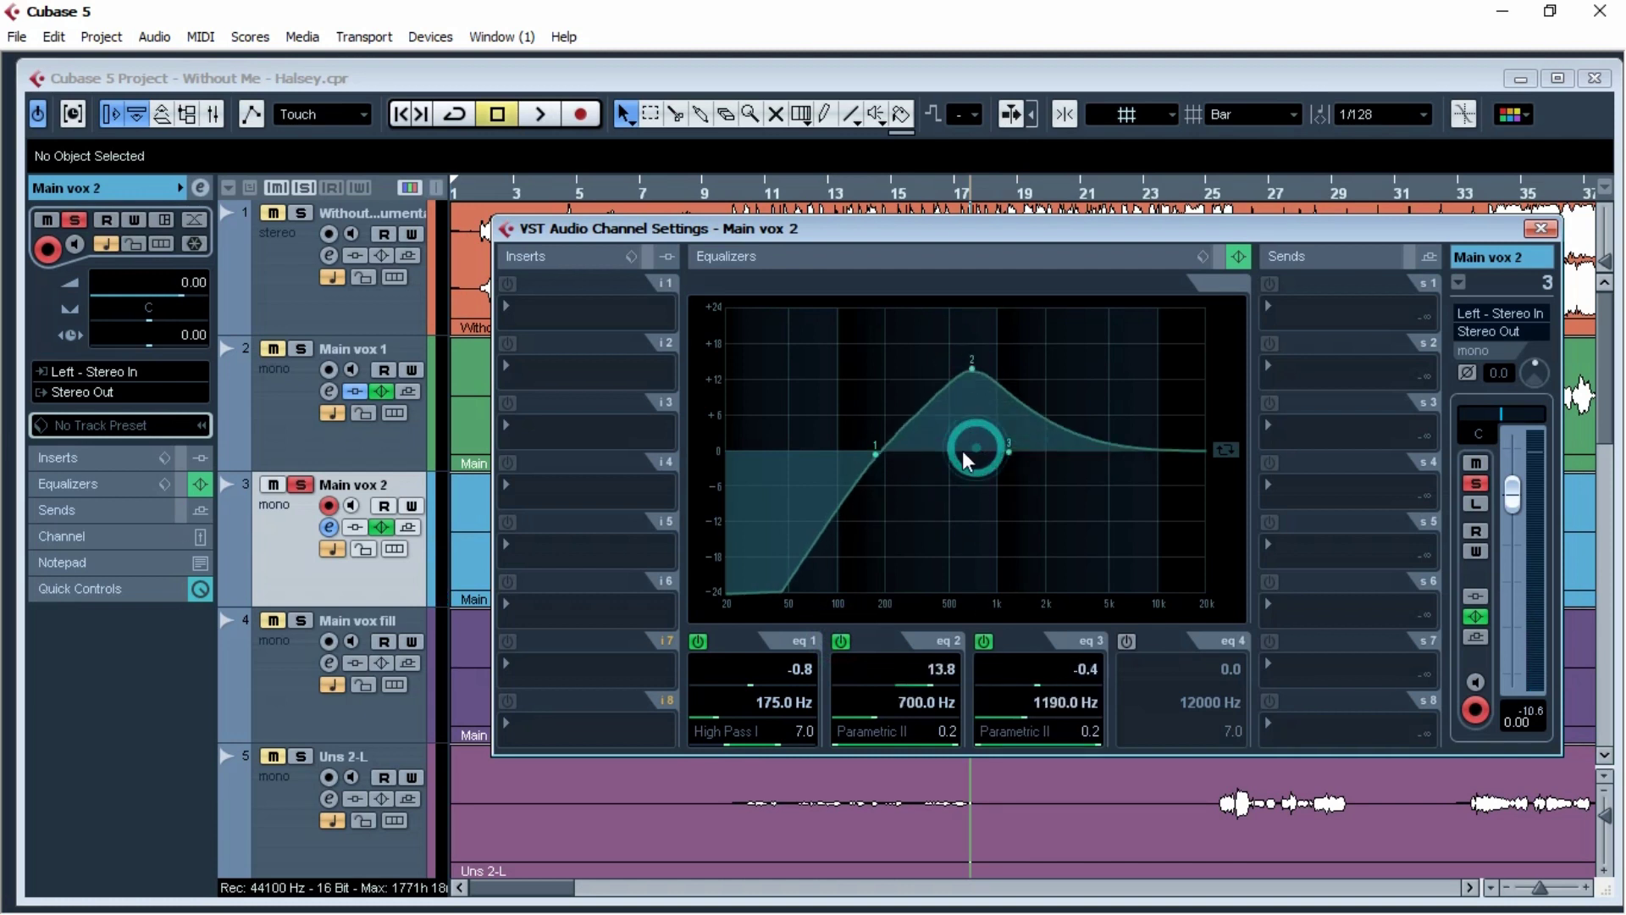
Step: Set Main vox 2's EQ band 2 Q to 3.8, sweep its frequency to 347.7 Hz, and cut its gain to -6.2
left_click(938, 745)
key("space")
scroll(883, 719, "down", 7)
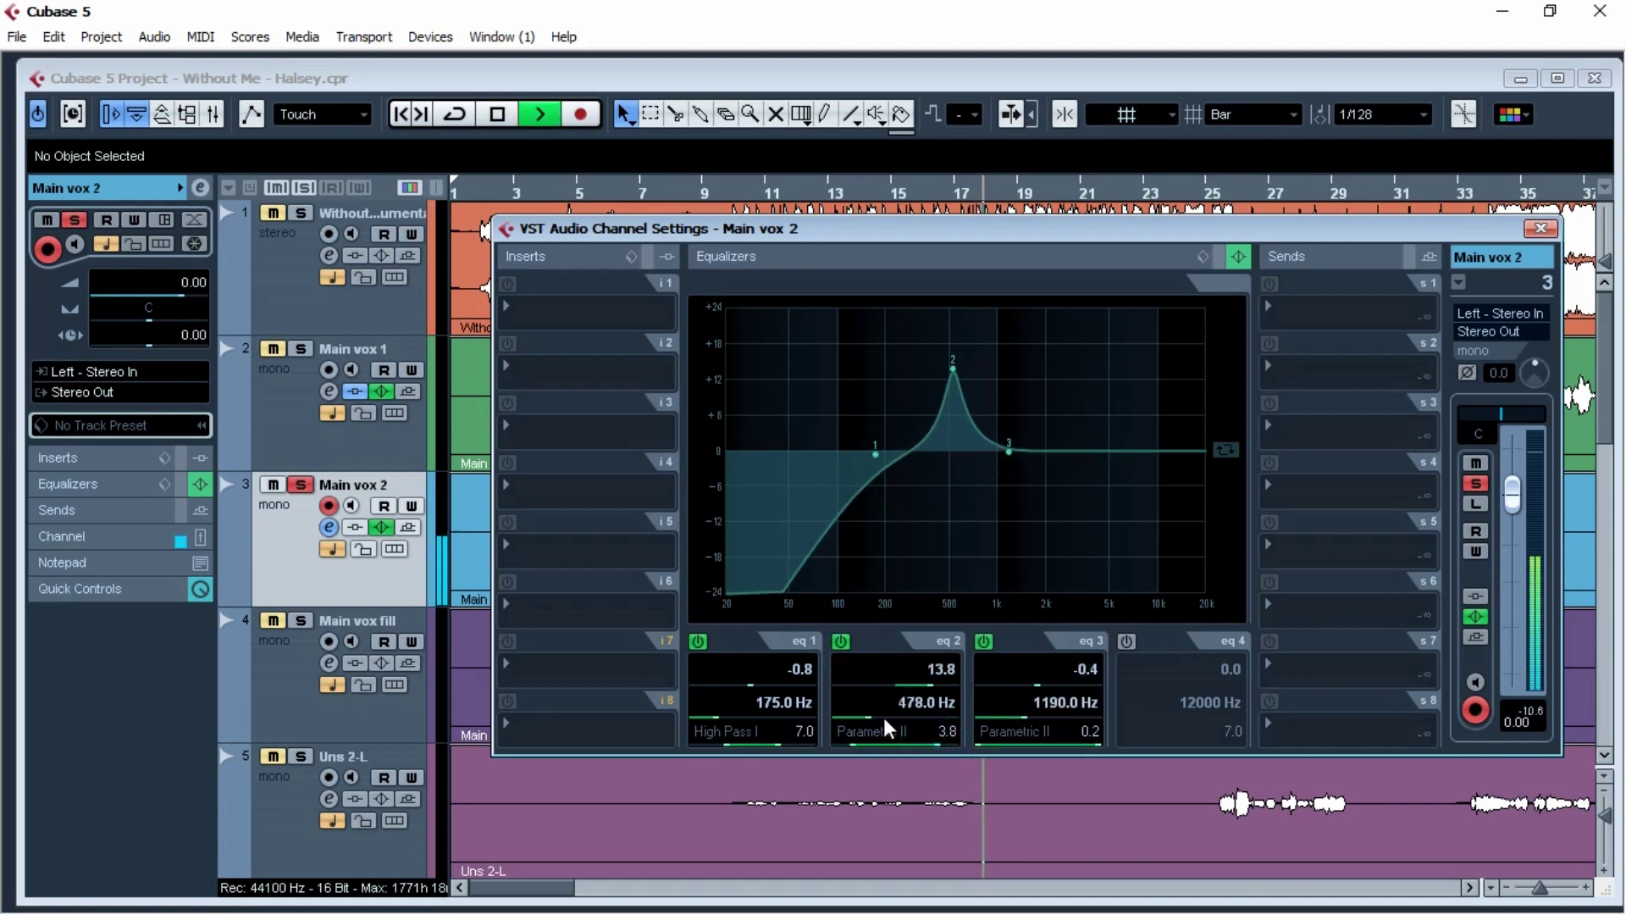
scroll(888, 727, "down", 5)
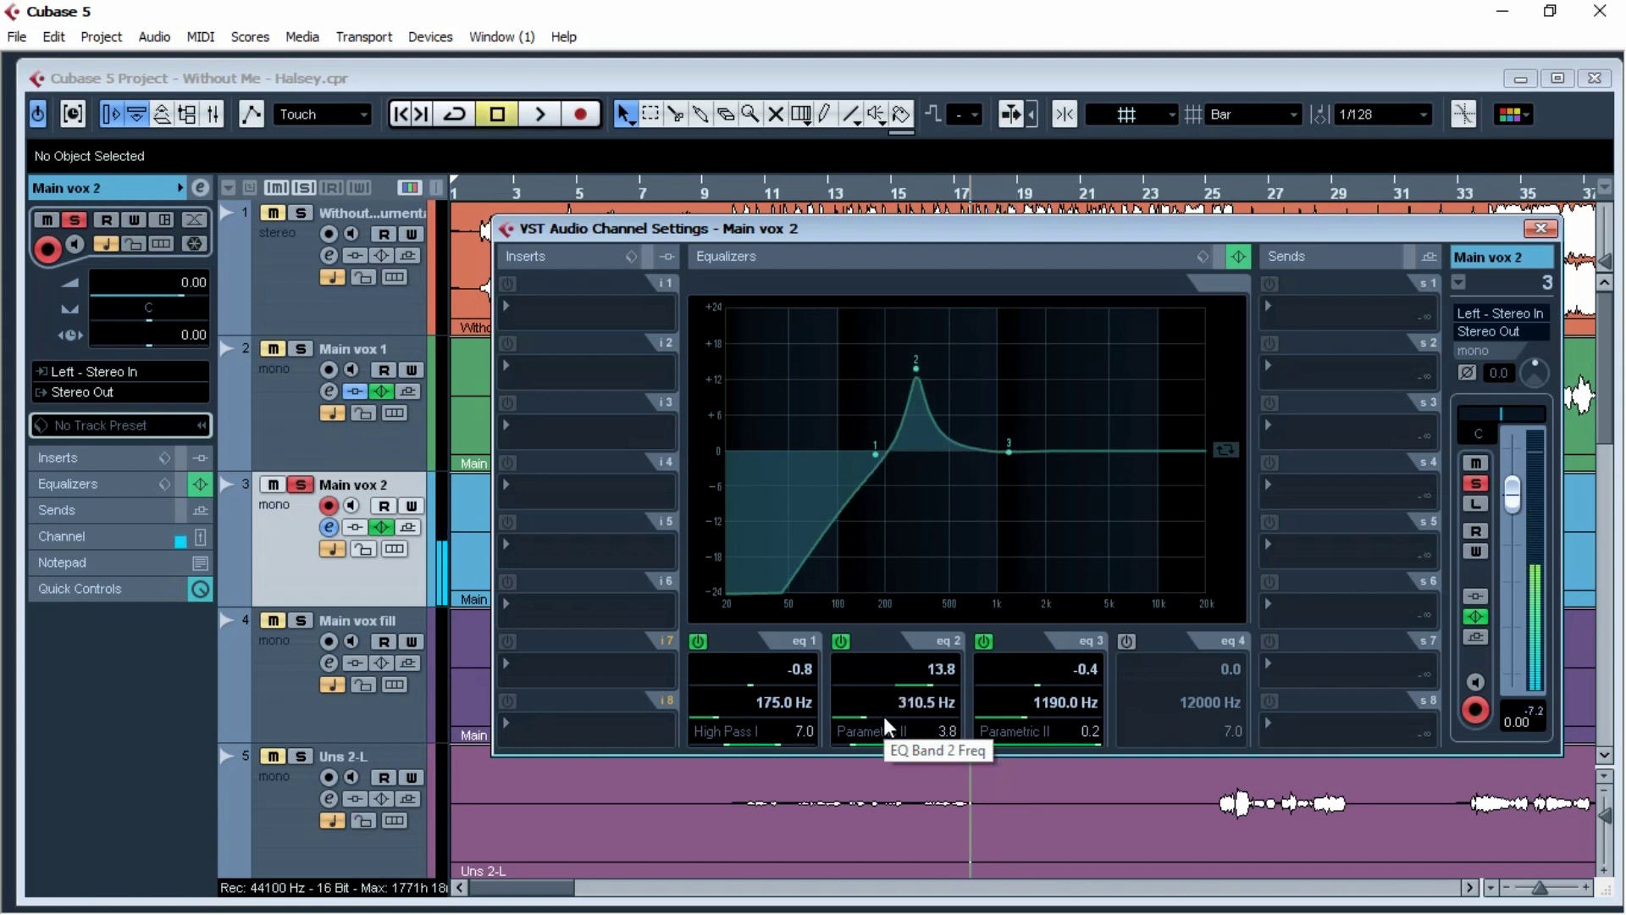
scroll(889, 727, "up", 6)
scroll(889, 727, "down", 4)
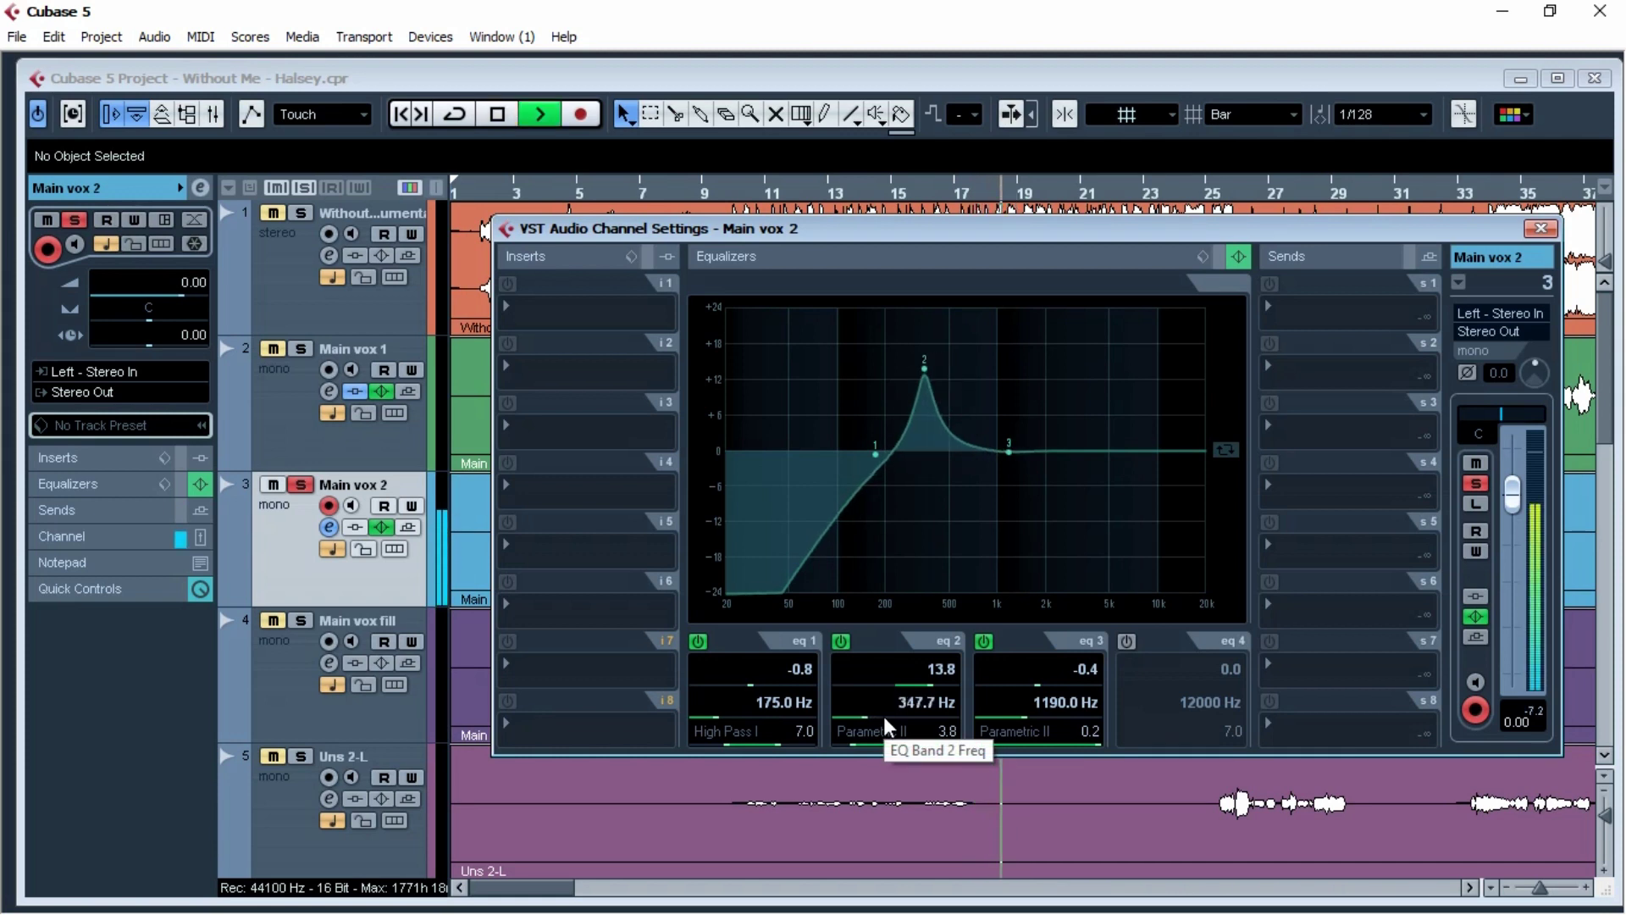
scroll(885, 683, "down", 10)
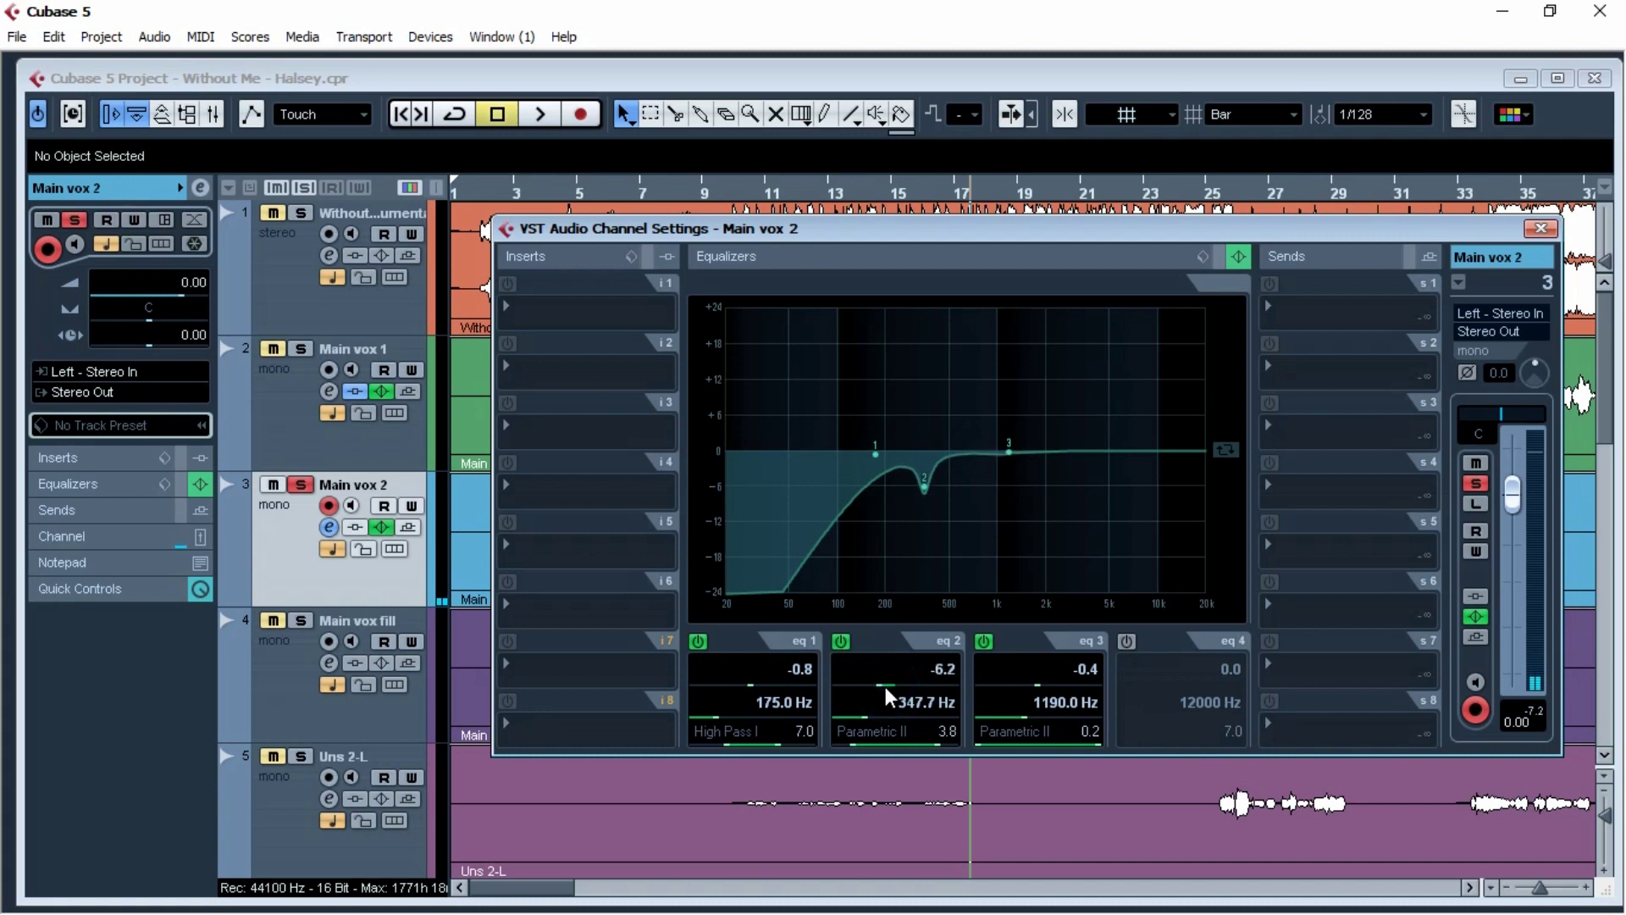
Step: Boost Main vox 2's EQ band 3 to gain 13.6 with Q 5.4 and sweep it between 3417.5 and 7602.9 Hz during playback
left_click_drag(1009, 453, 1135, 386)
key("space")
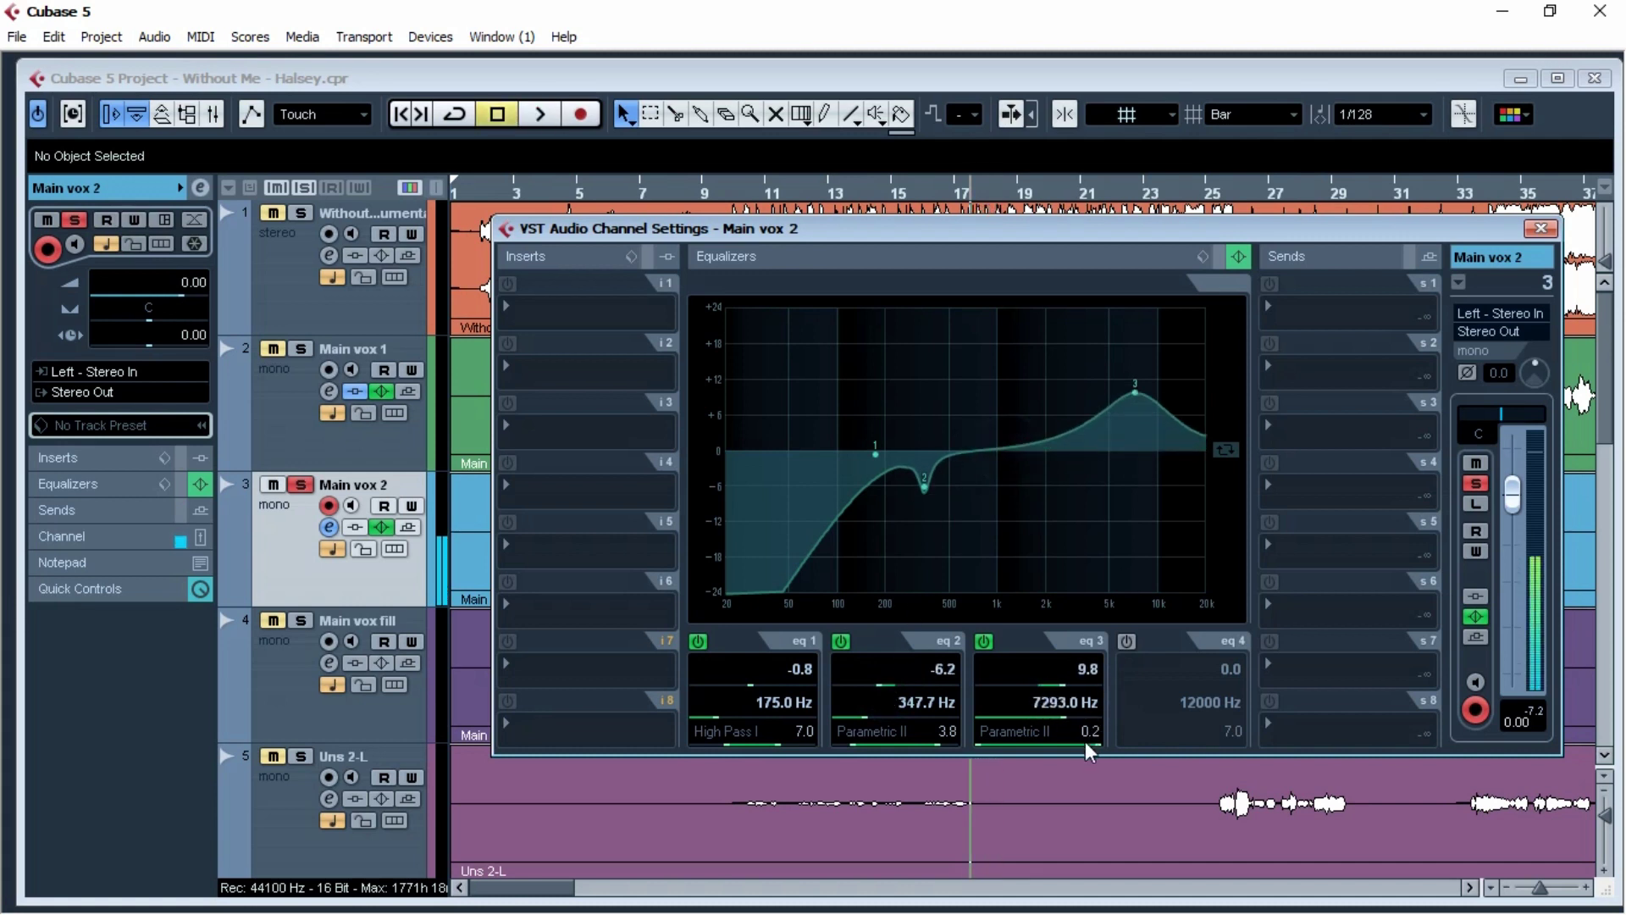
scroll(1080, 745, "up", 8)
key("space")
scroll(1050, 722, "down", 10)
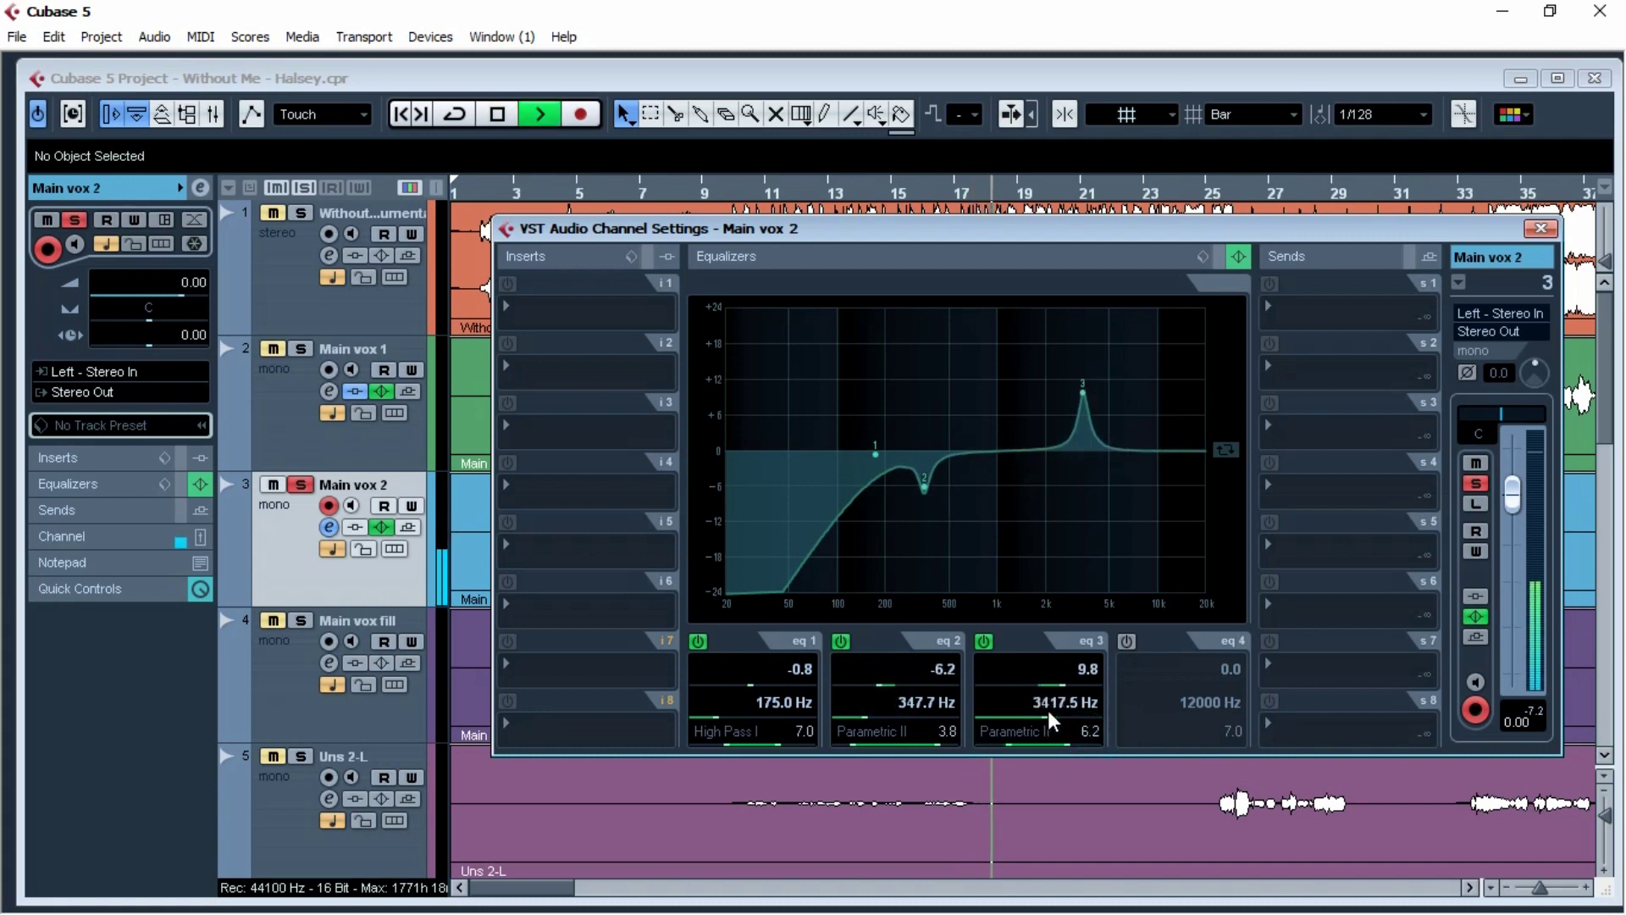
scroll(1064, 682, "up", 2)
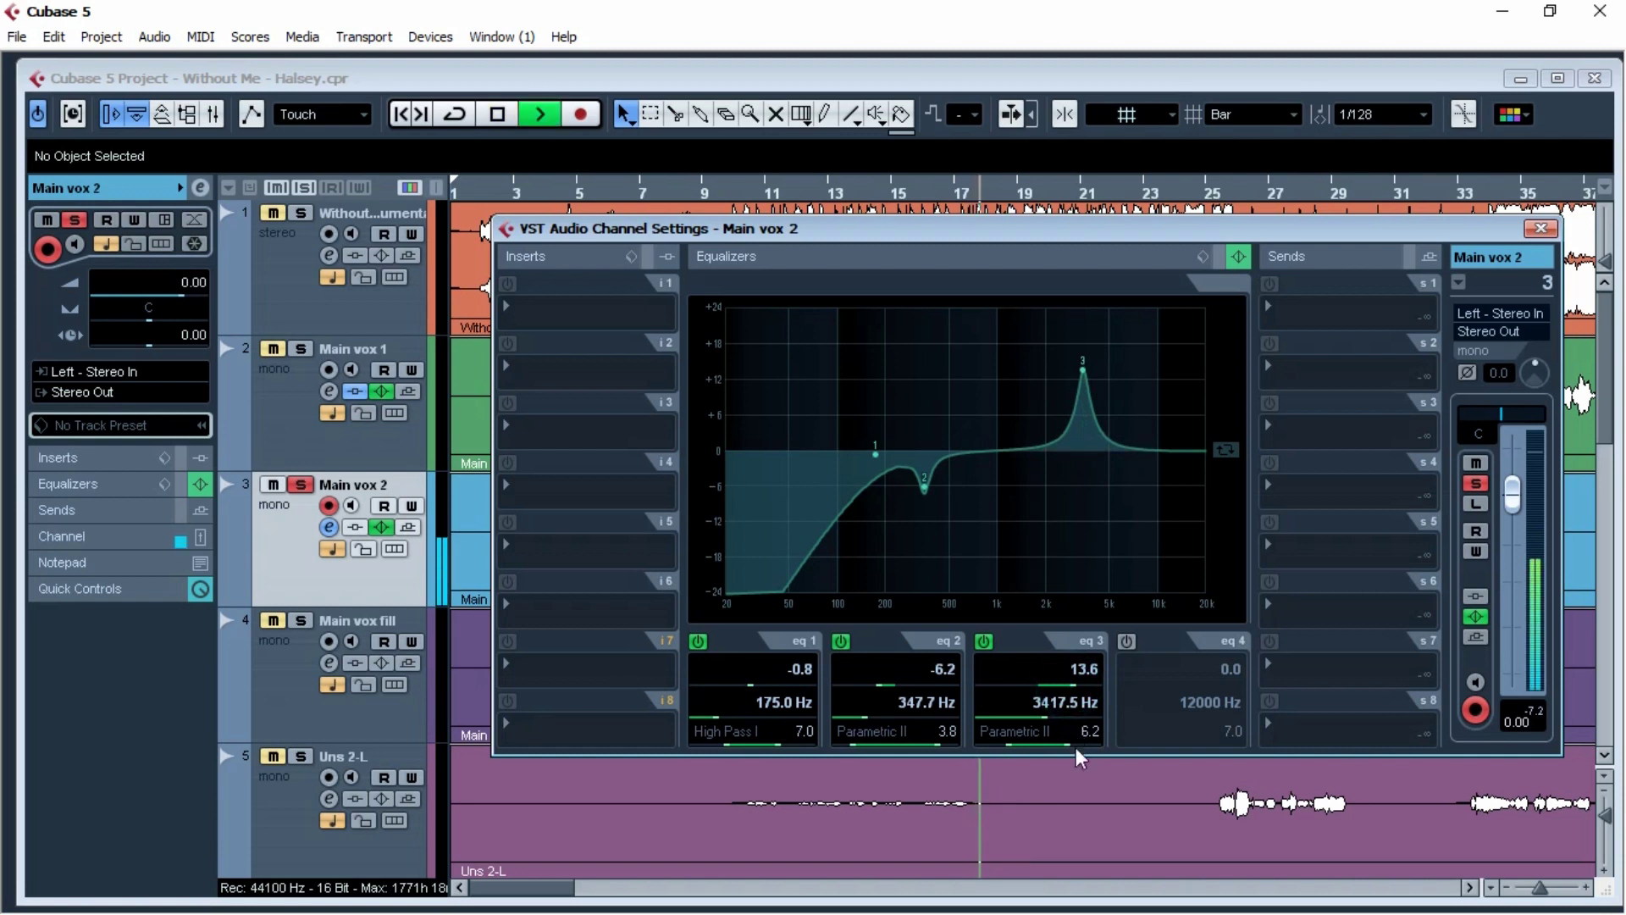
scroll(1067, 728, "down", 8)
scroll(1063, 726, "up", 16)
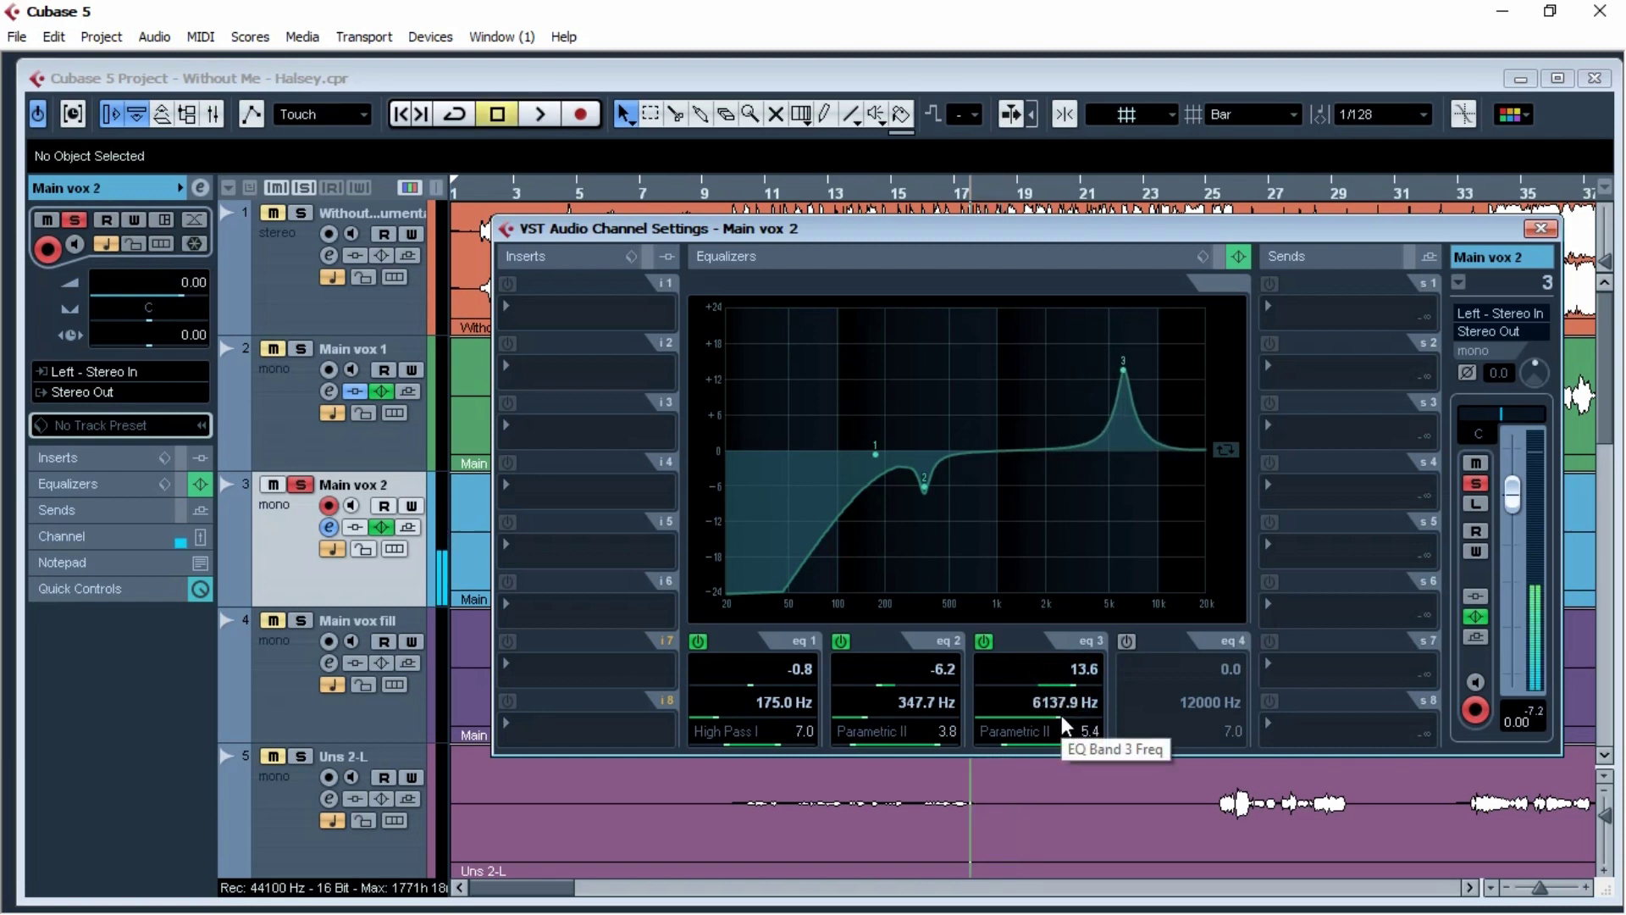
scroll(1066, 726, "up", 2)
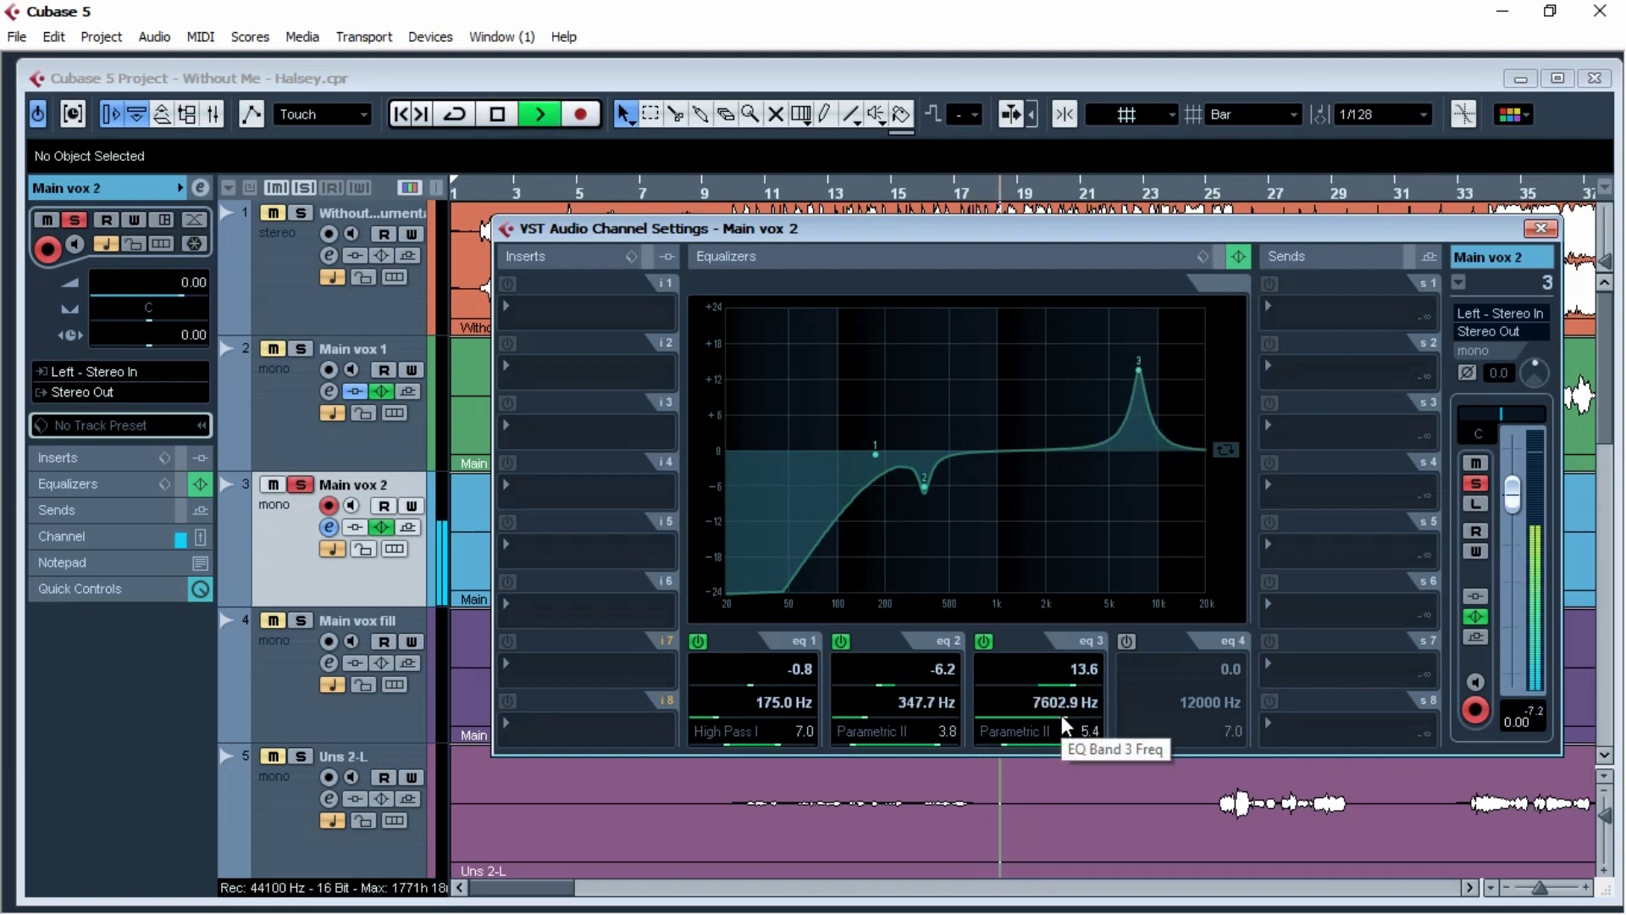
Step: Set EQ band 3 to gain -5.6 at 7293 Hz and enable band 4 as High Shelf II with gain 5.0 at 10993 Hz
key("space")
scroll(1064, 722, "down", 1)
left_click(1032, 686)
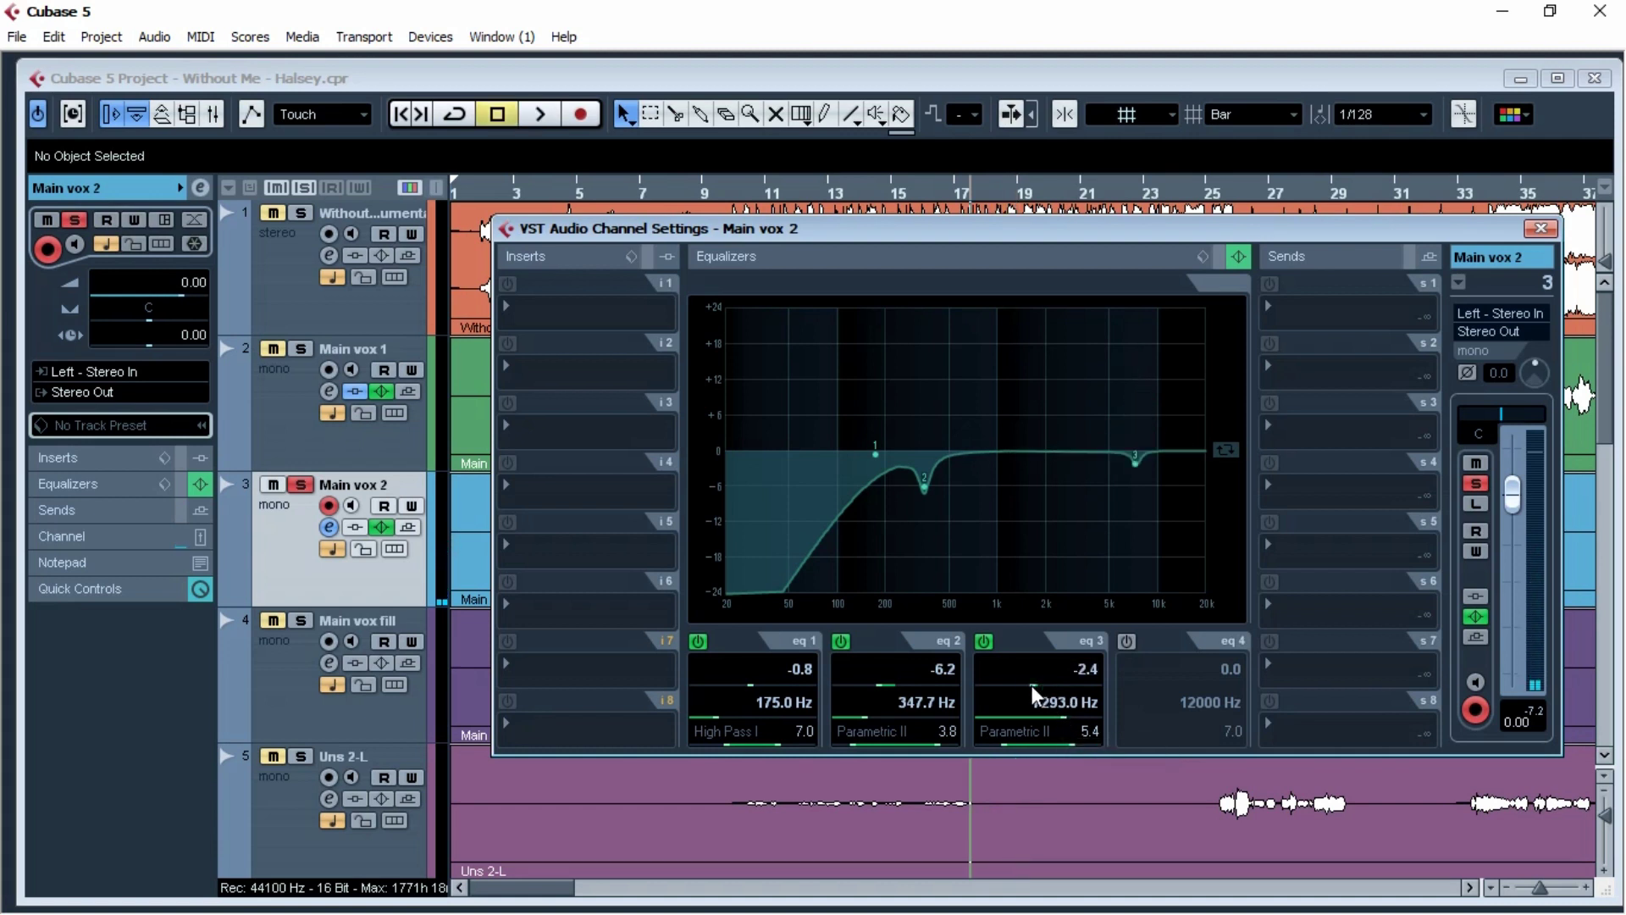
scroll(1032, 695, "down", 4)
left_click(1127, 641)
left_click_drag(1171, 450, 1166, 432)
Step: Load a DeEsser in Main vox 2's first insert slot and raise its S-Reduction during playback
left_click(603, 315)
left_click(636, 294)
left_click(803, 320)
key("space")
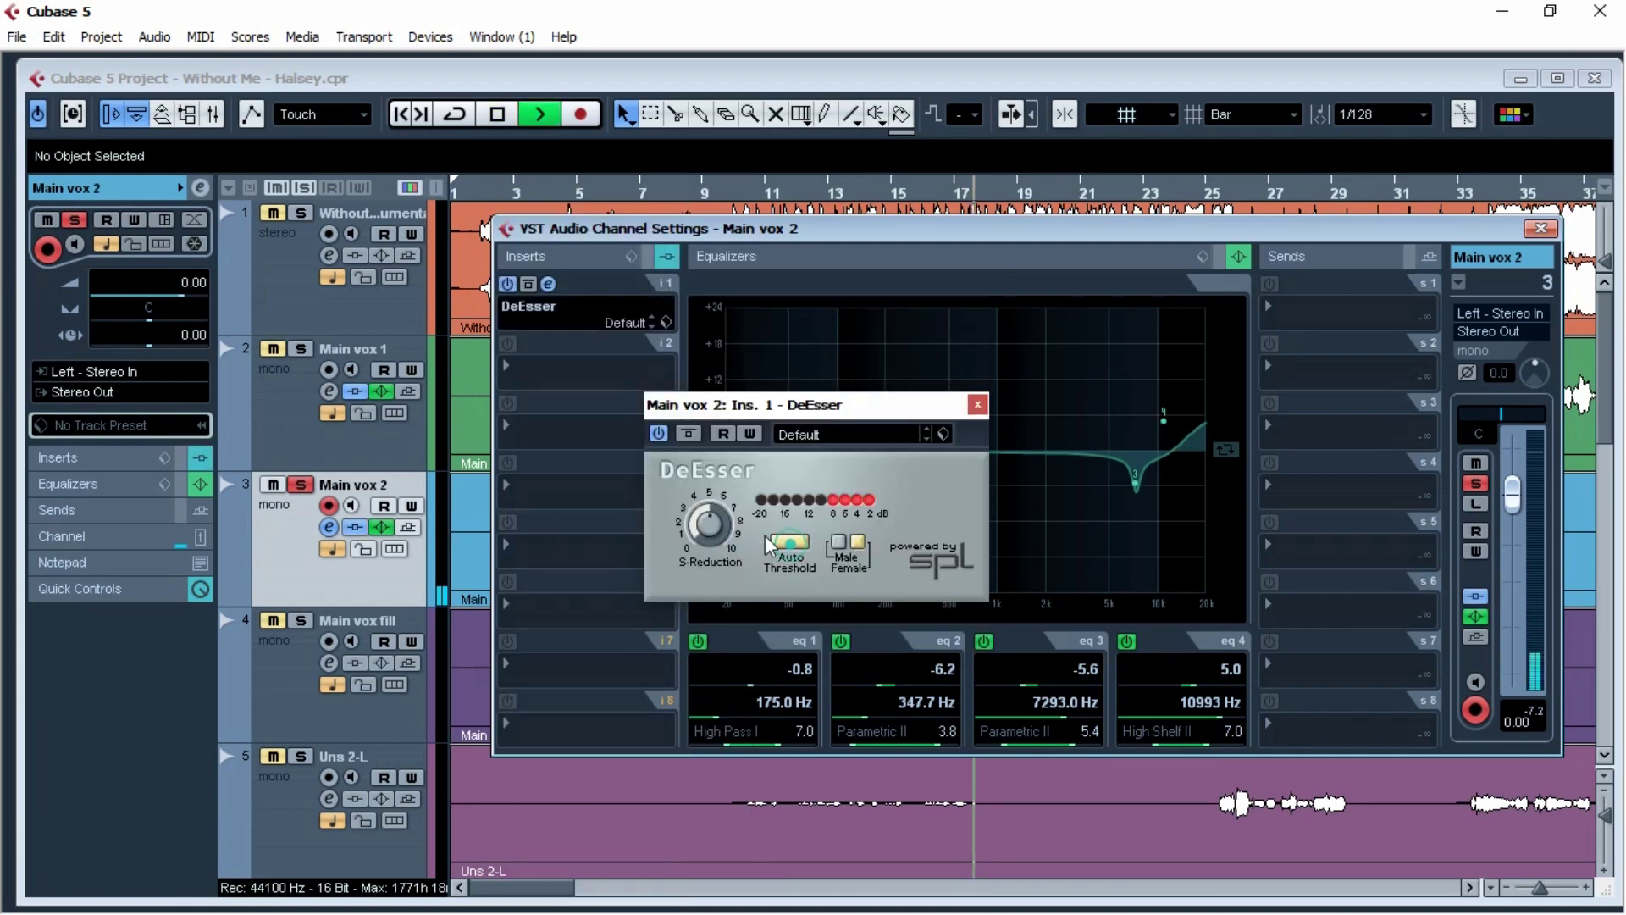
left_click_drag(730, 524, 722, 499)
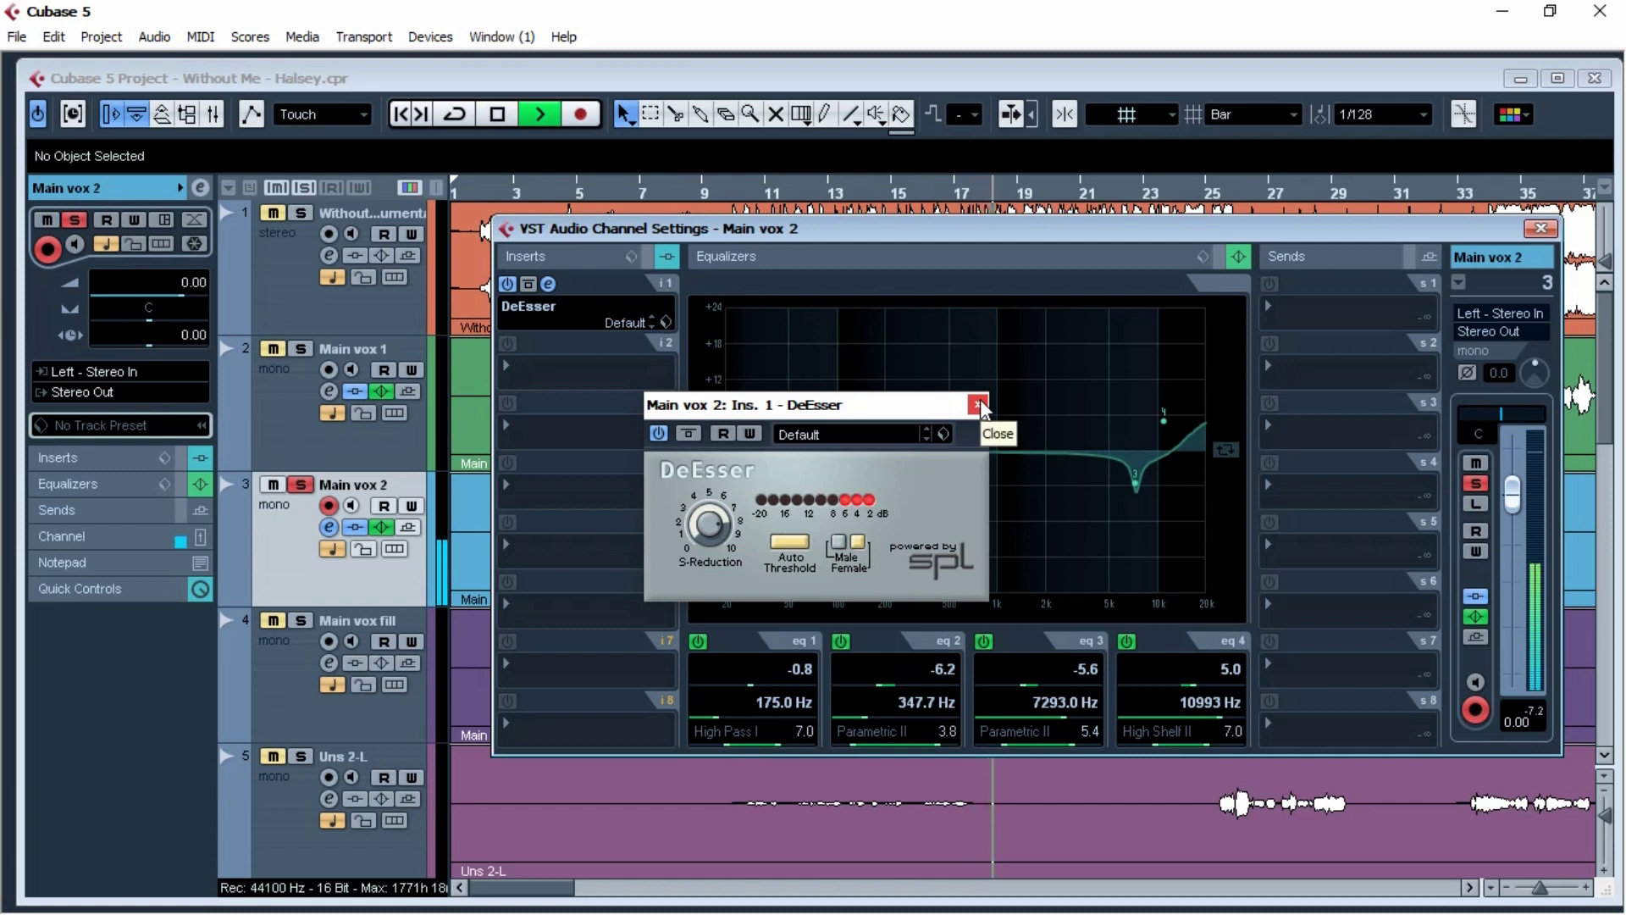
Step: Compare Main vox 2 with its DeEsser bypassed and active during playback, and close the plug-in
key("space")
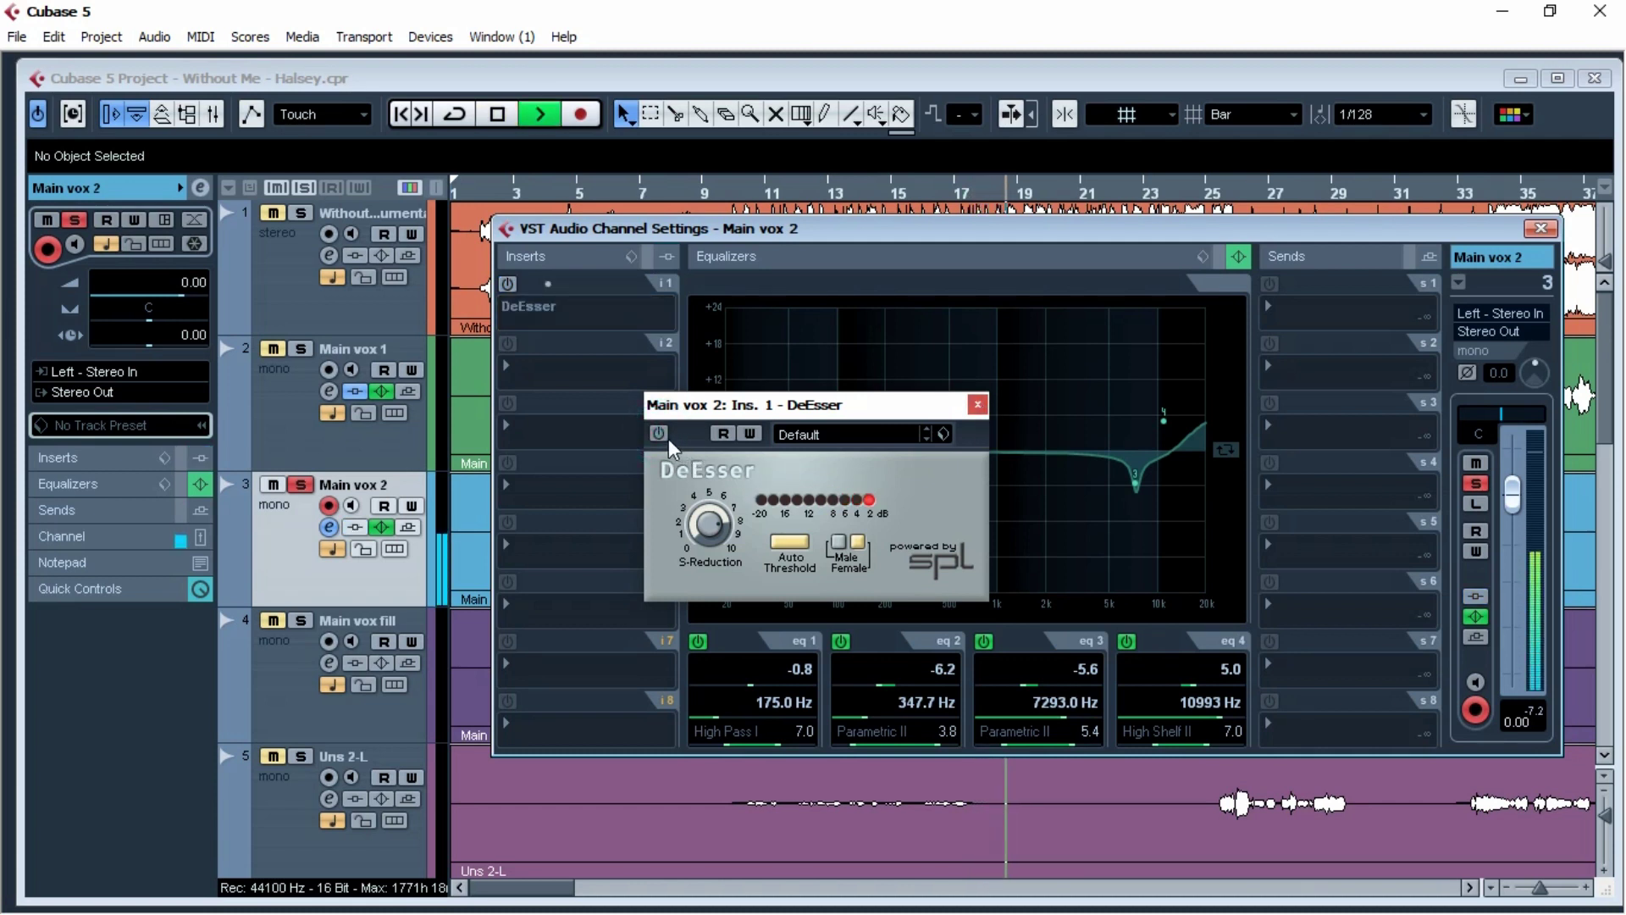
key("space")
left_click(659, 434)
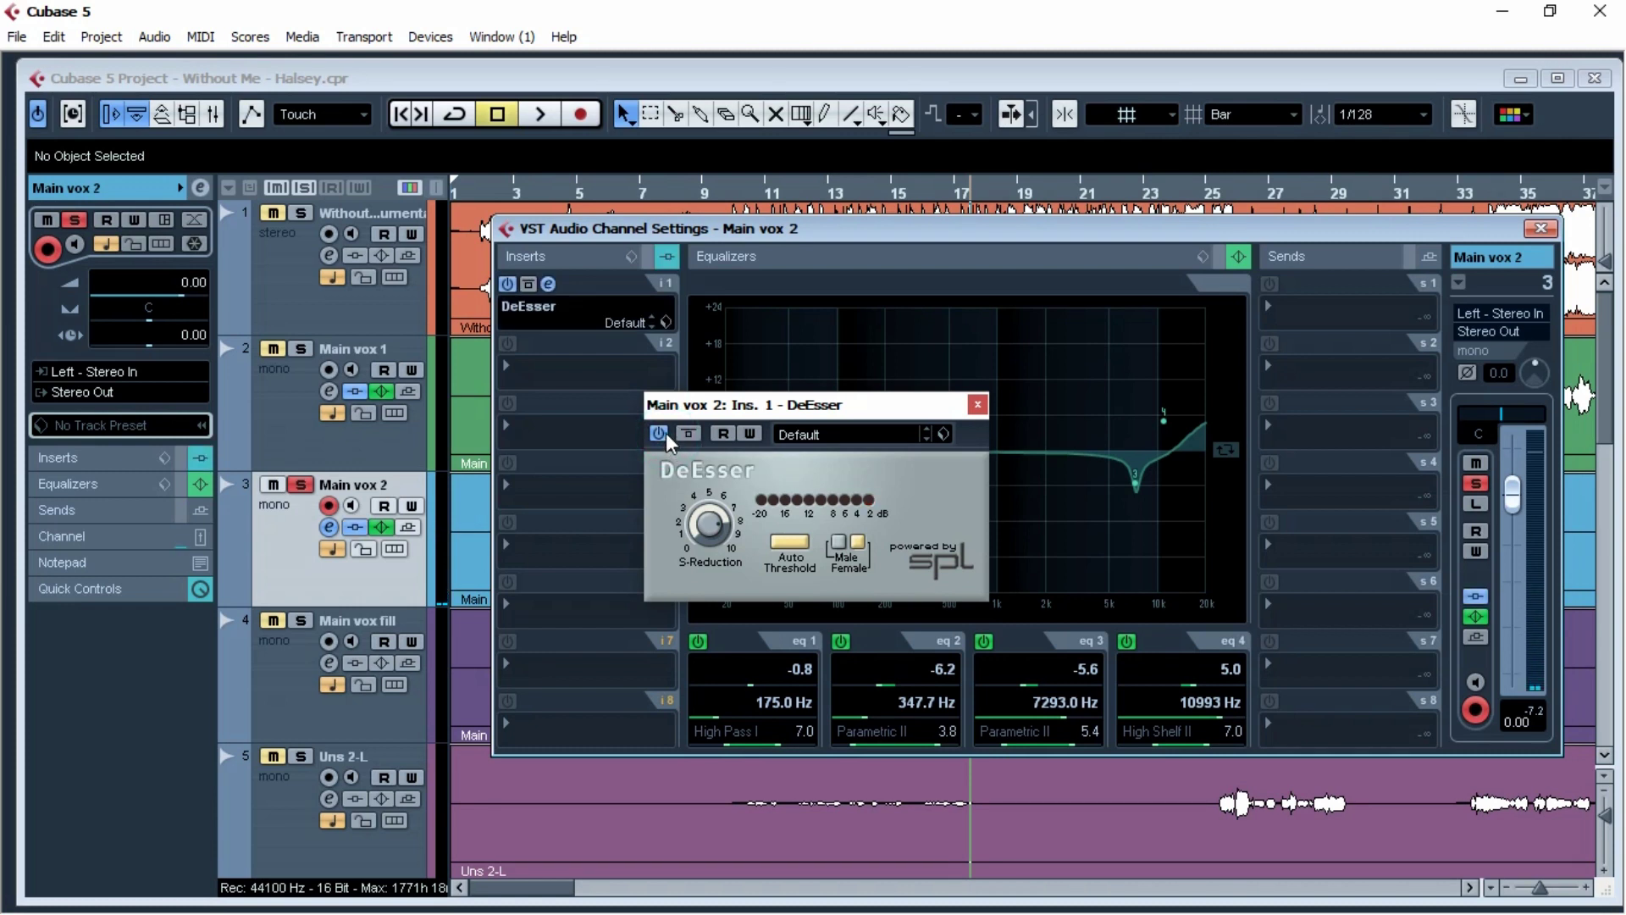
left_click(660, 434)
left_click(663, 435)
key("space")
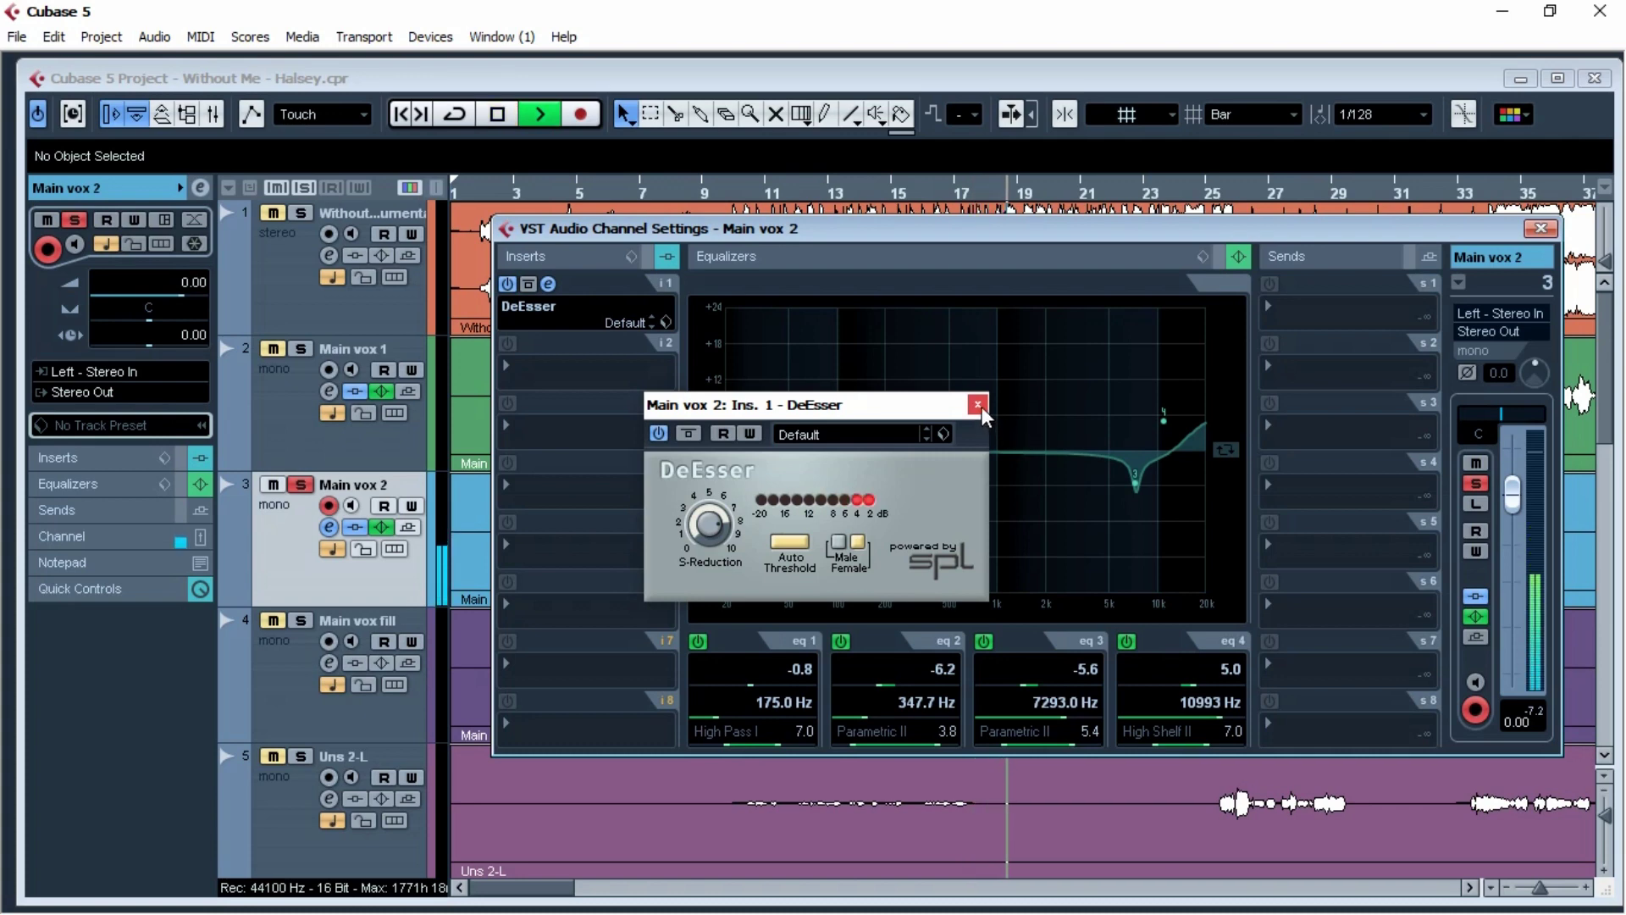
key("space")
left_click(978, 404)
Step: Load a Compressor in Main vox 2's second insert slot with threshold -28.4, ratio 4.98 and make-up gain 10.3
left_click(605, 376)
mouse_move(670, 294)
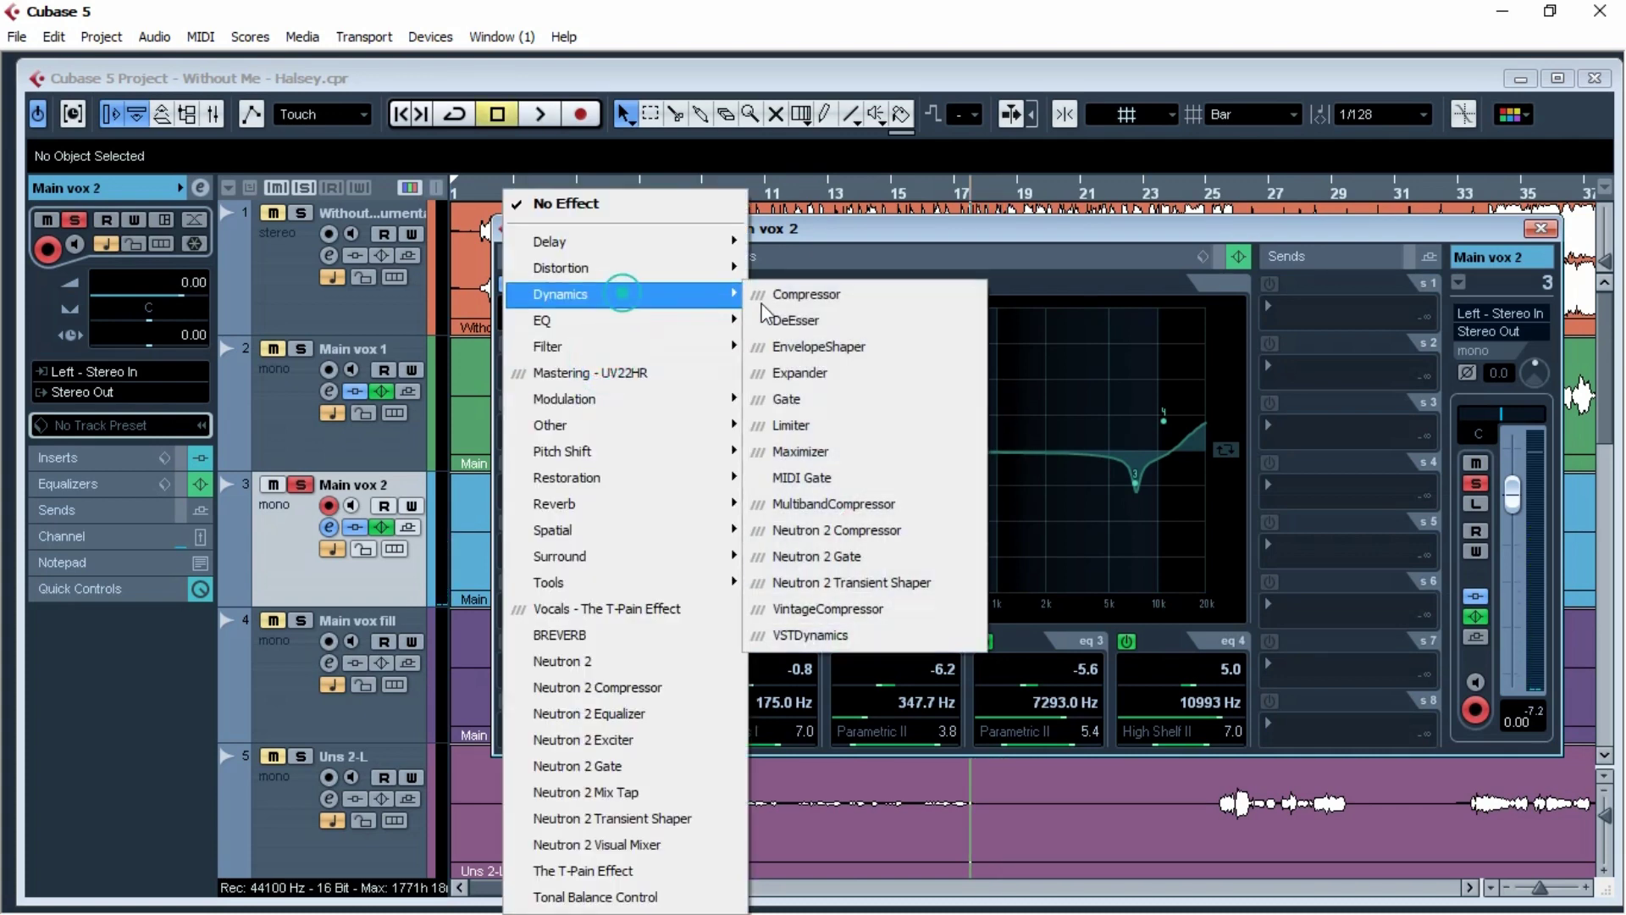
left_click(847, 294)
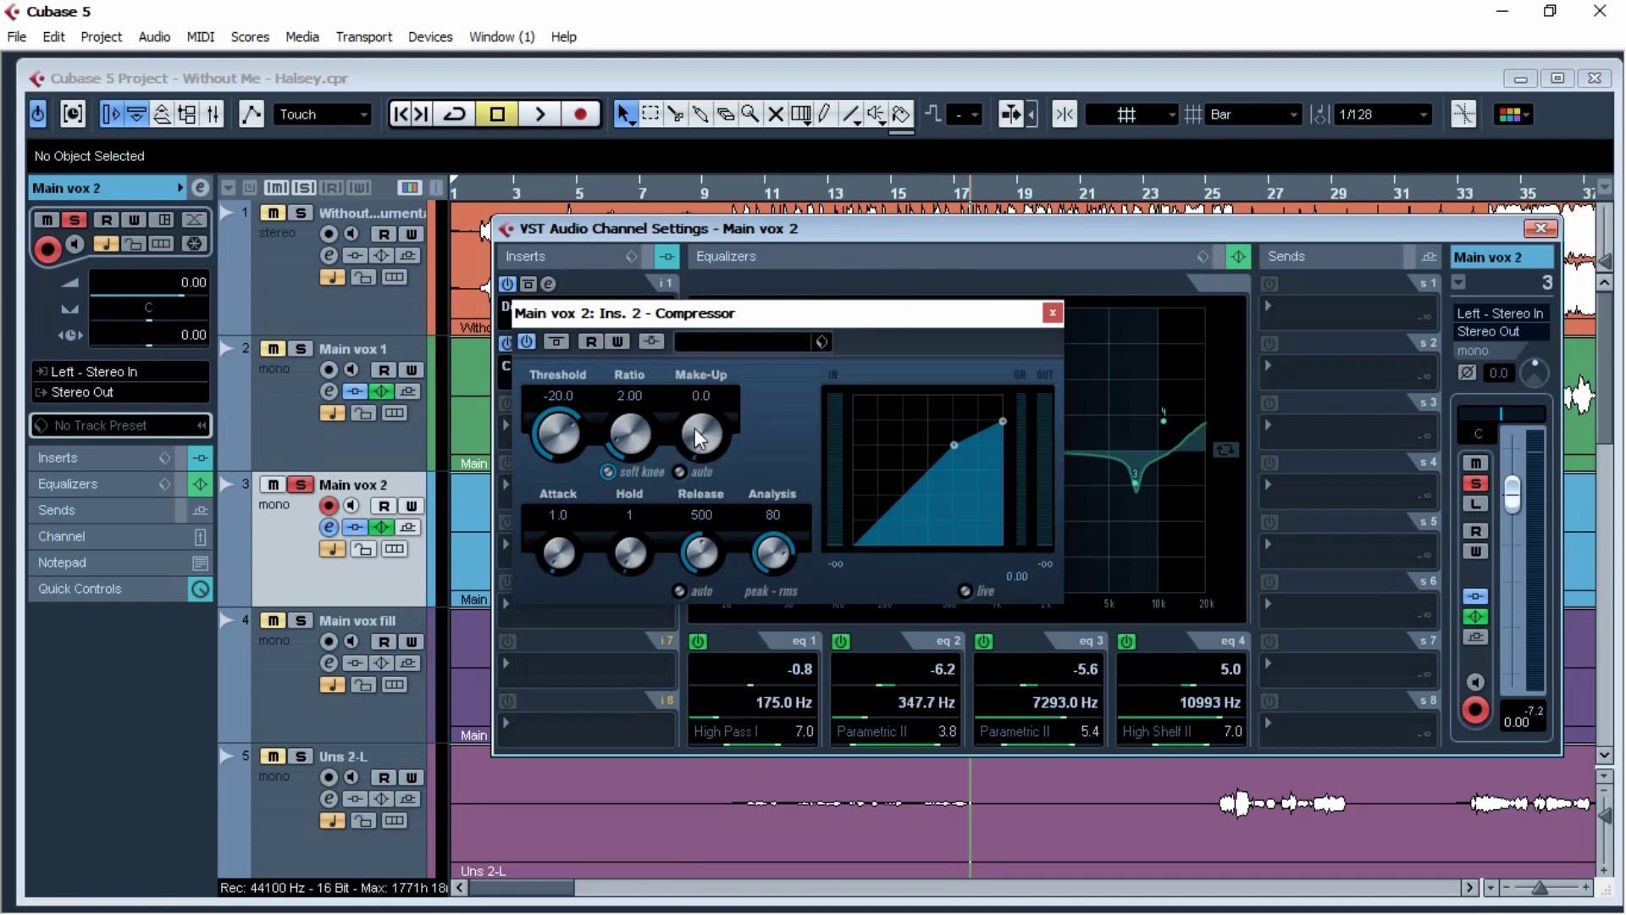
left_click_drag(637, 414, 642, 438)
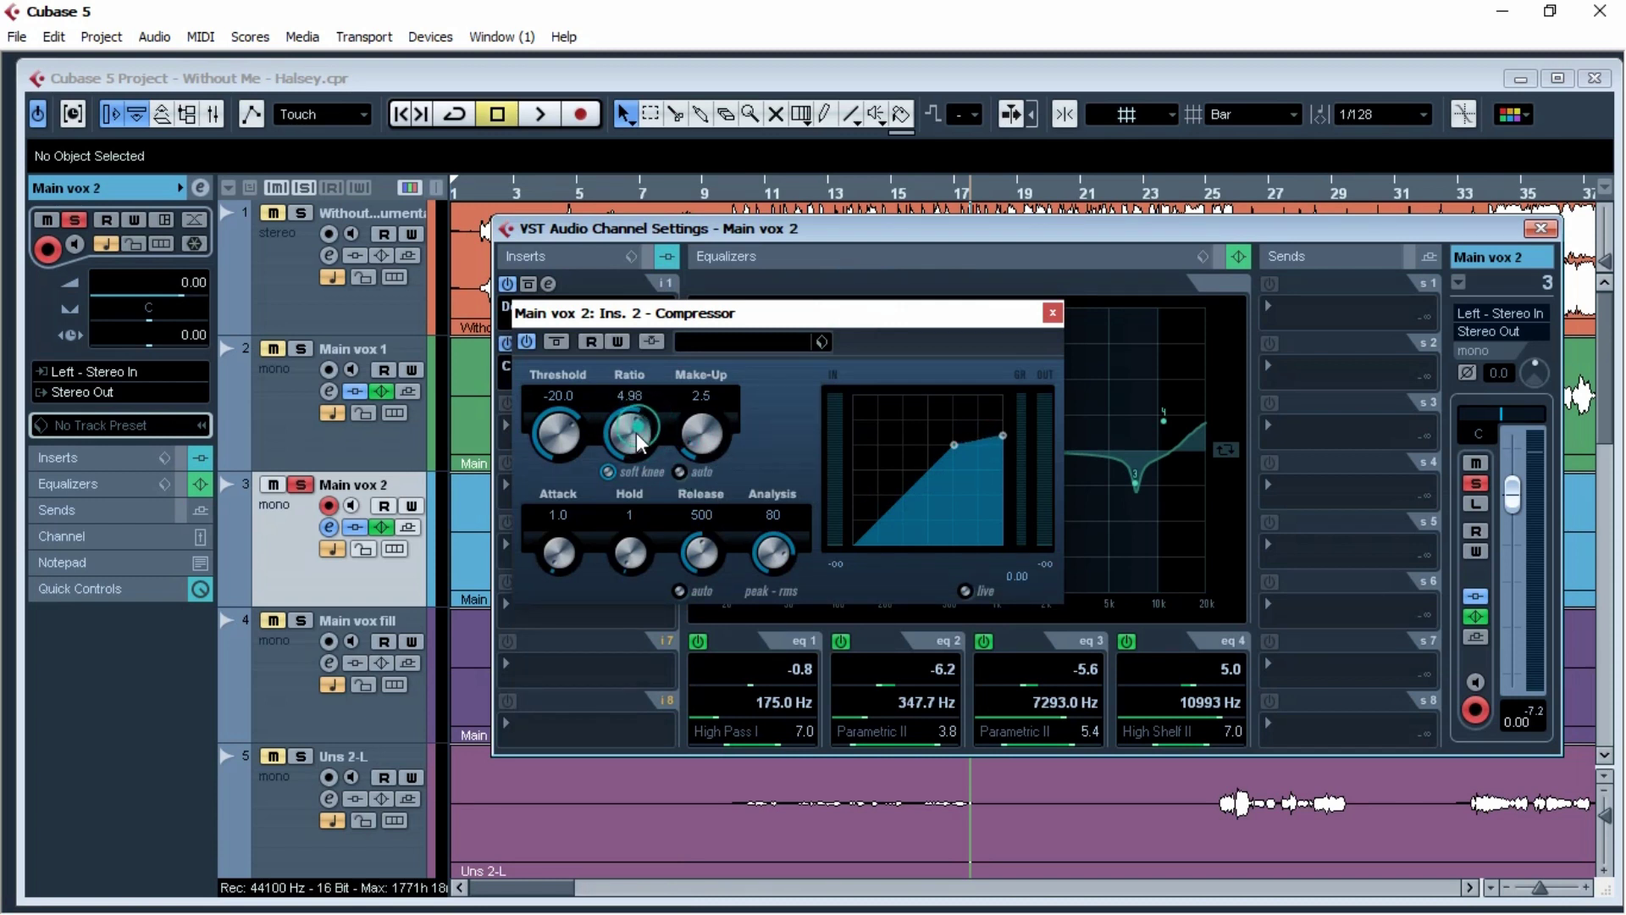
key("space")
left_click_drag(557, 430, 555, 481)
left_click_drag(702, 426, 724, 365)
left_click_drag(569, 434, 570, 422)
key("space")
key("space")
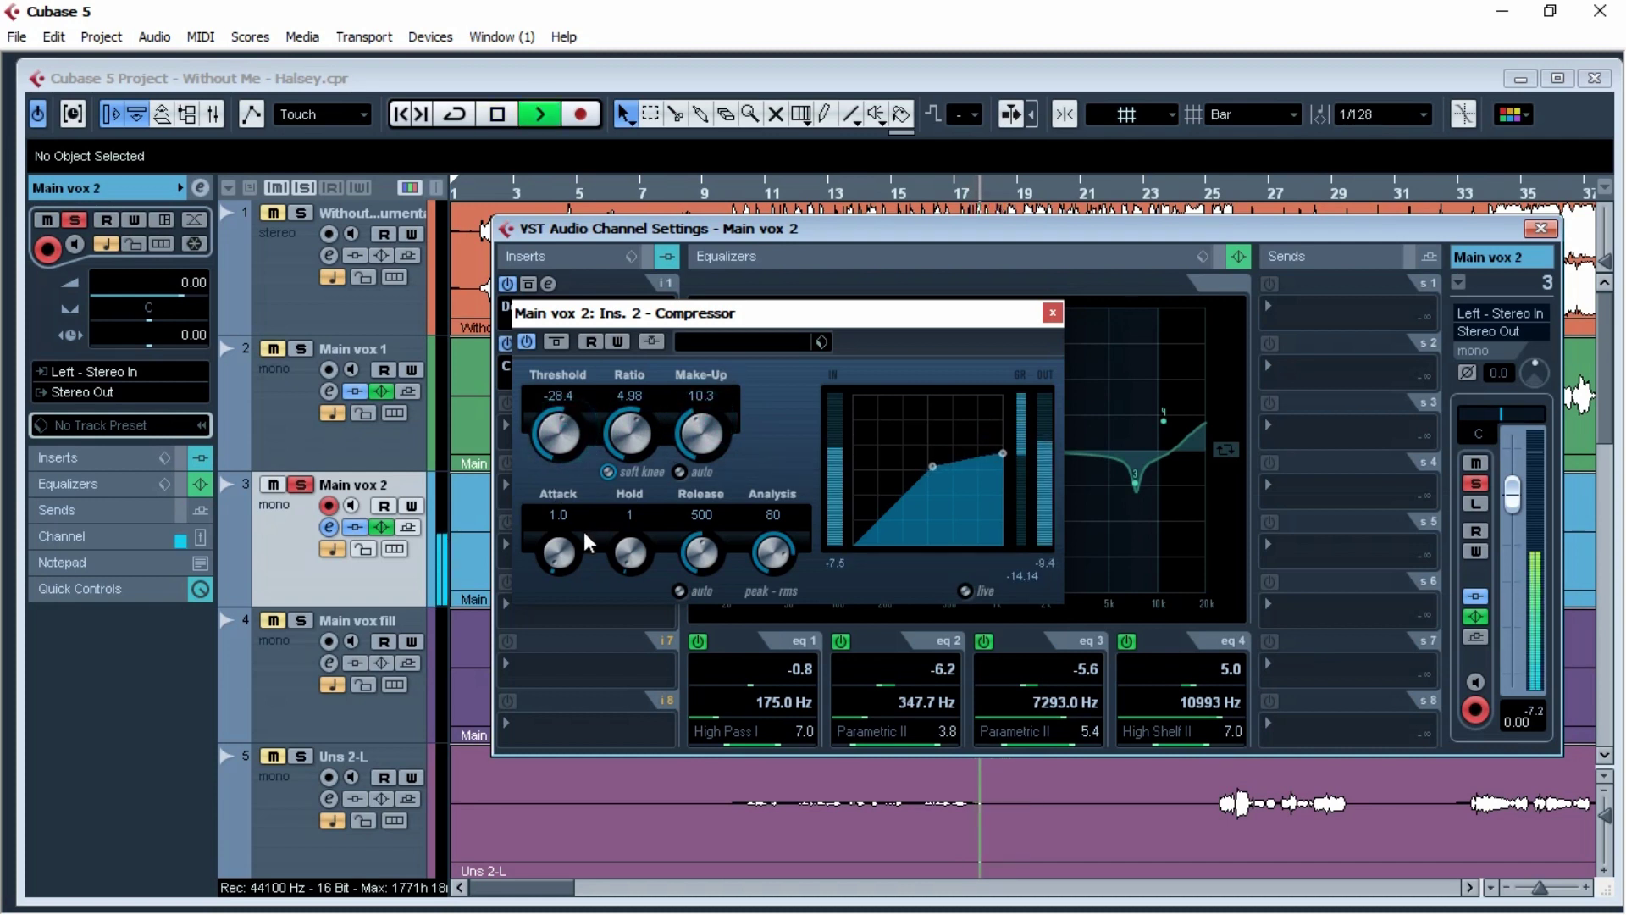
Step: Set the Main vox 2 compressor's attack to 41.0 and release to 342 during playback, and close it
left_click_drag(559, 550, 556, 540)
key("space")
key("space")
left_click_drag(703, 552, 703, 564)
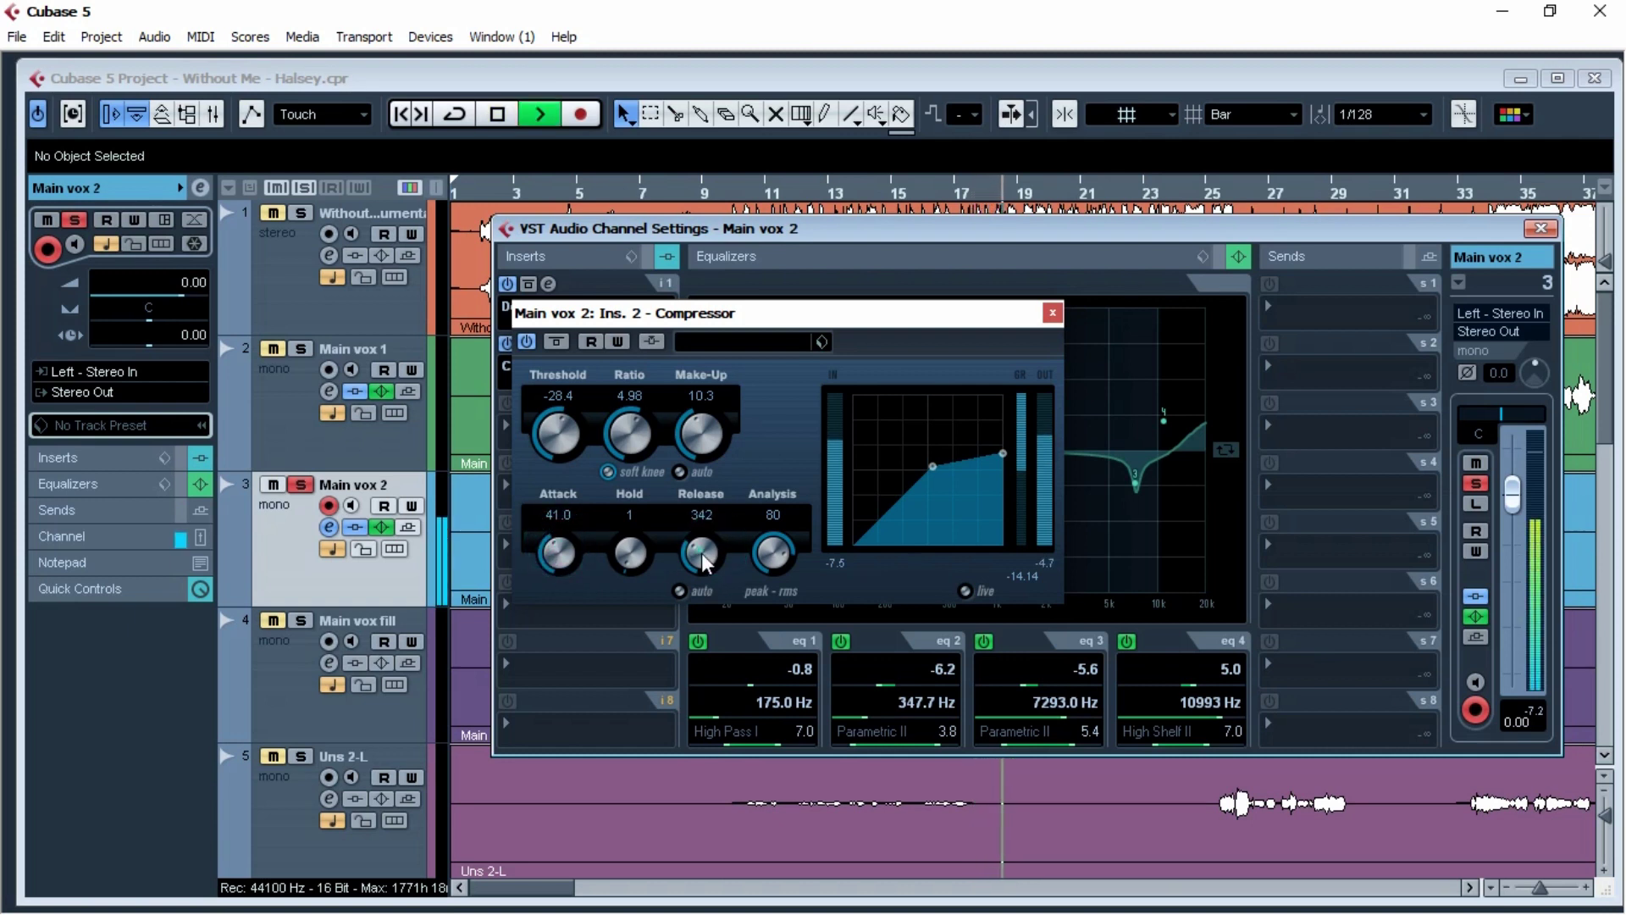
key("space")
key("space")
left_click(1052, 312)
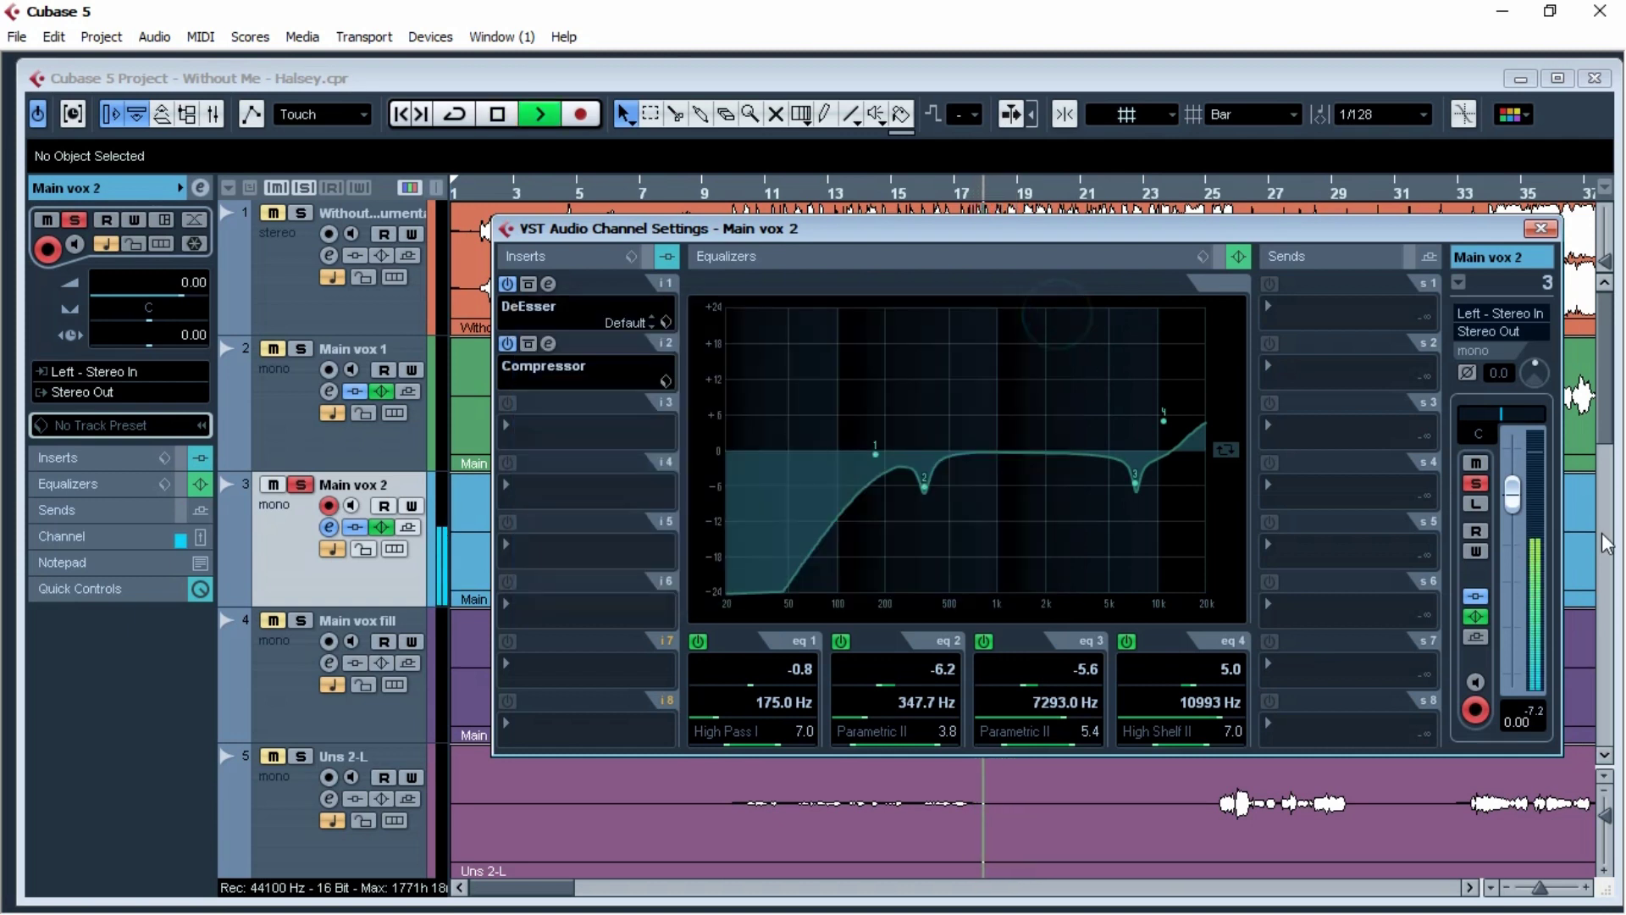
Step: Unsolo Main vox 2, close its channel settings and play the vocals together with the instrumental
left_click(1474, 486)
key("space")
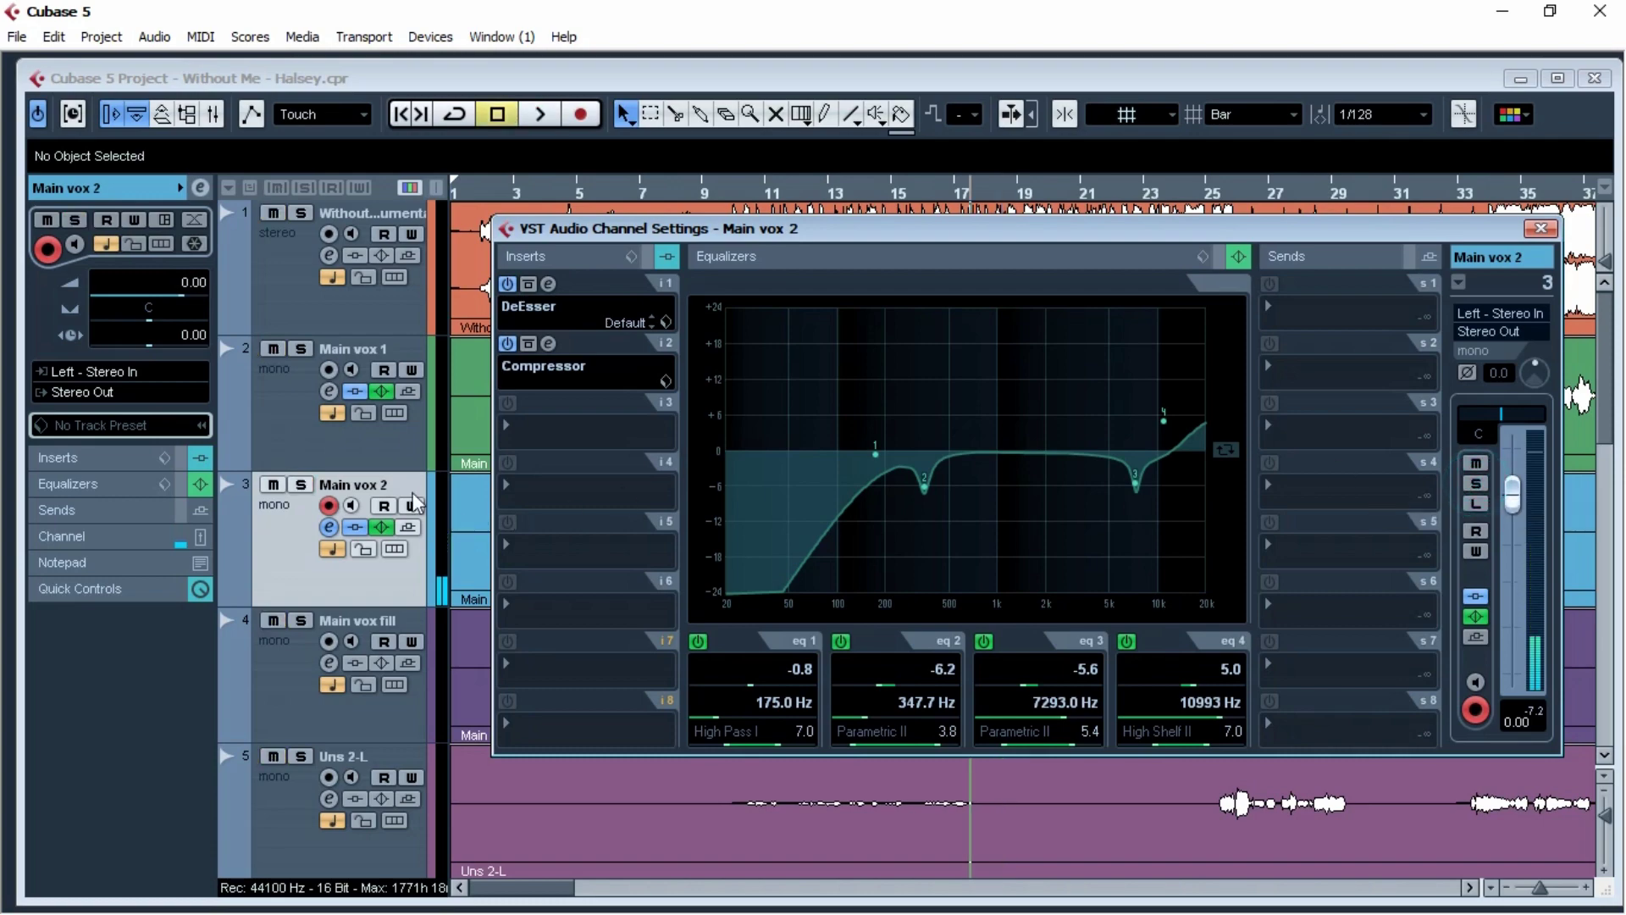
left_click(1541, 229)
key("g")
key("space")
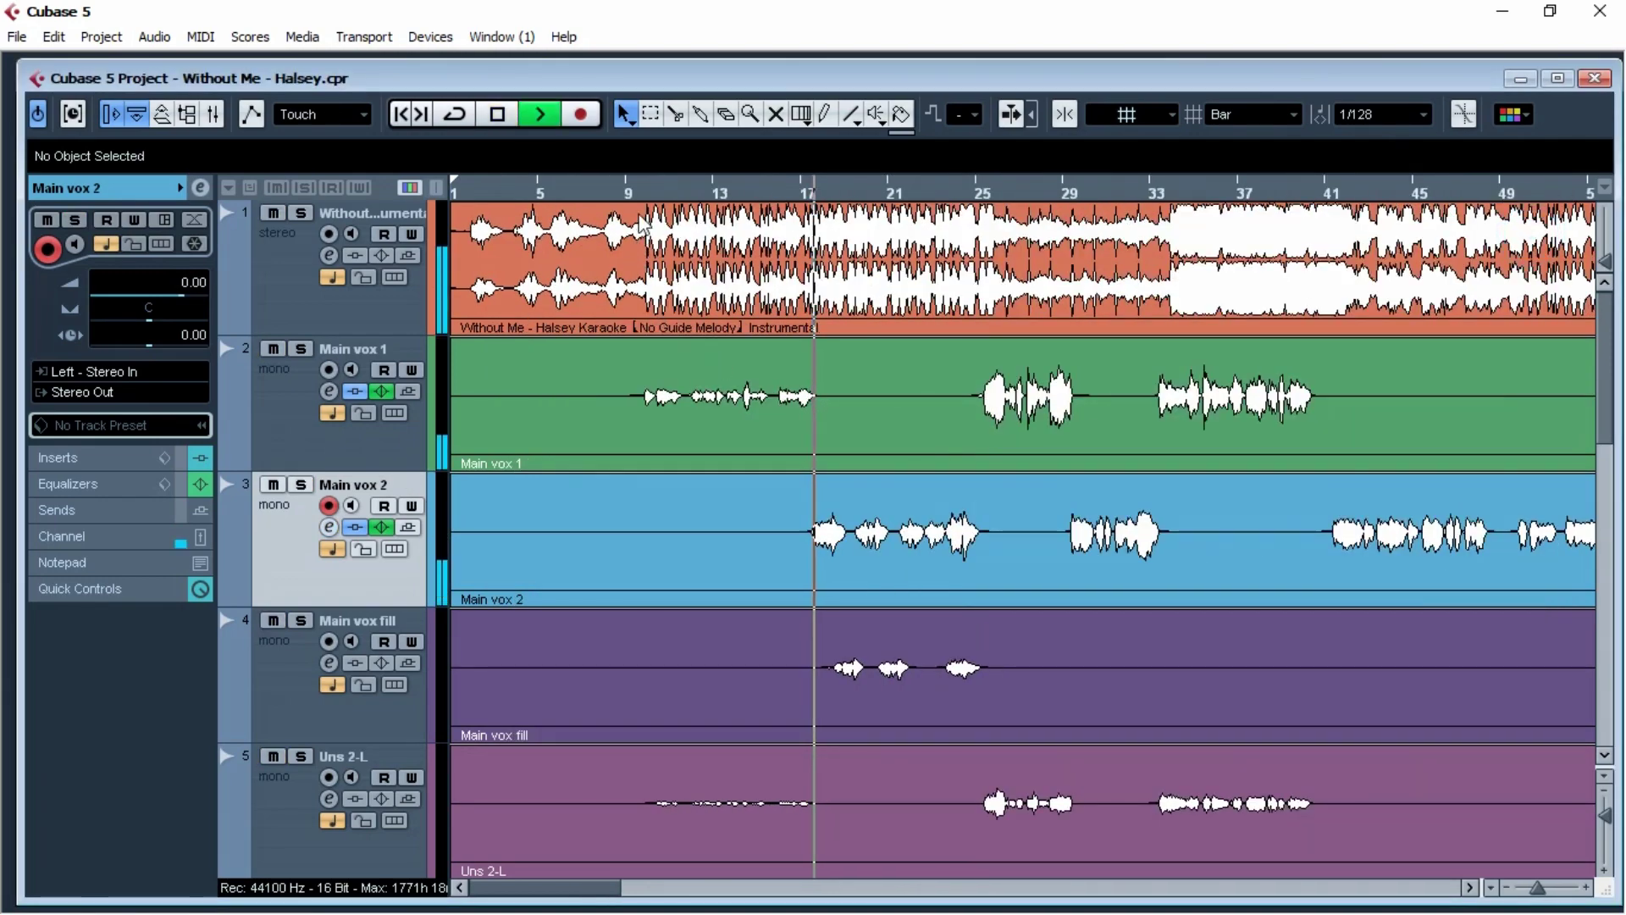
key("g")
scroll(788, 625, "down", 6)
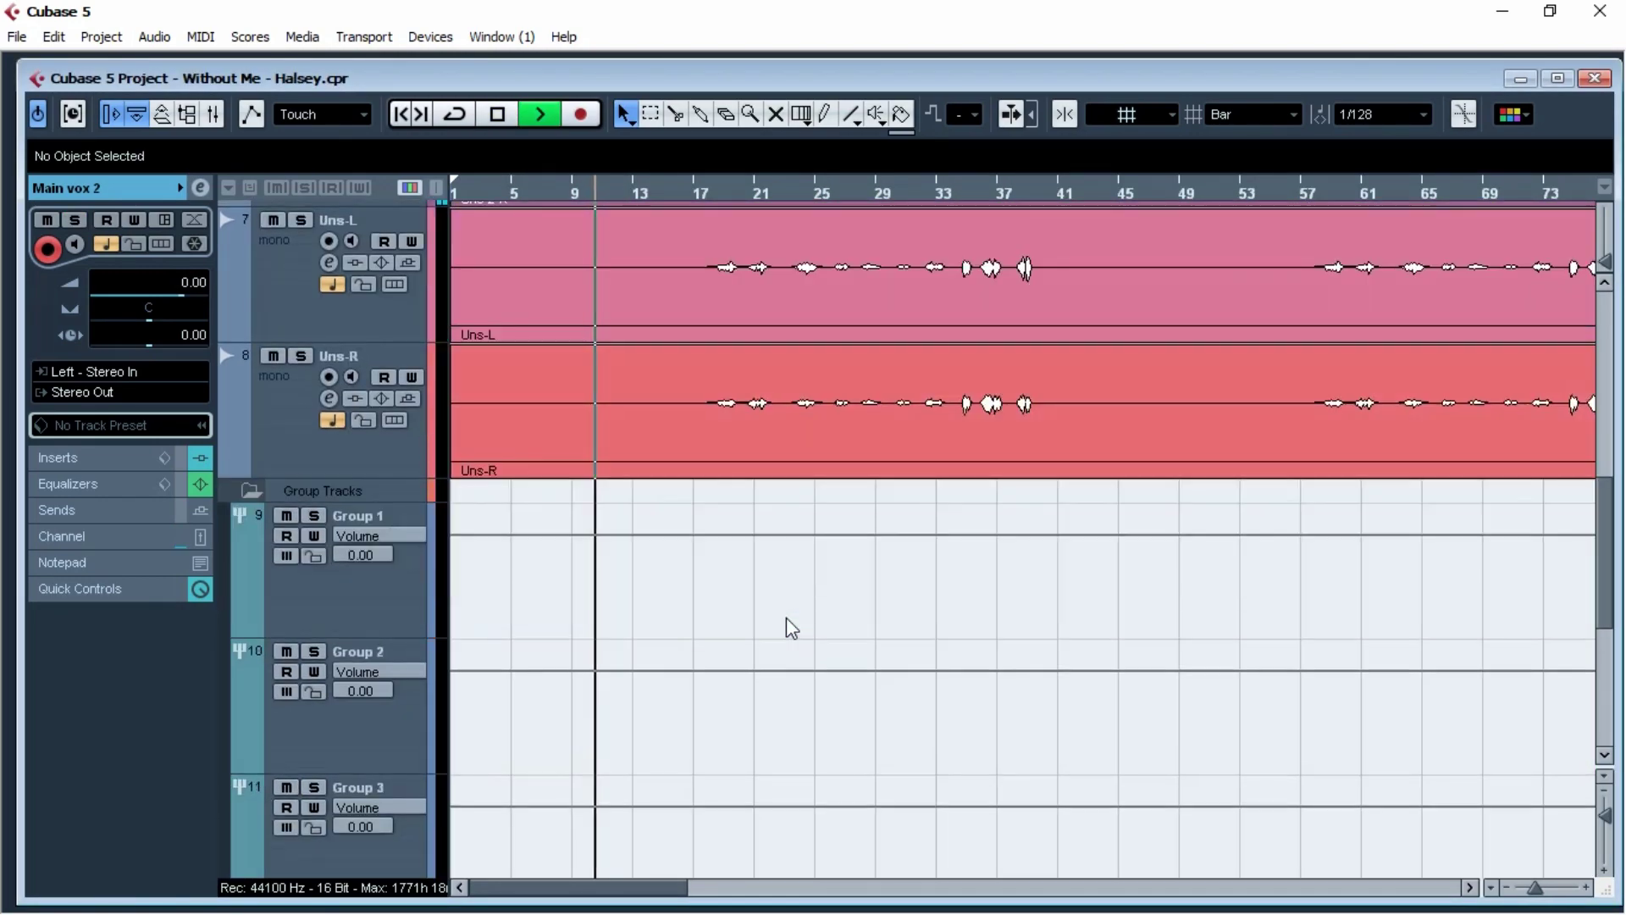
scroll(788, 624, "up", 5)
scroll(788, 627, "down", 1)
key("space")
Step: Rename the Group 2 track as UNS
left_click(306, 451)
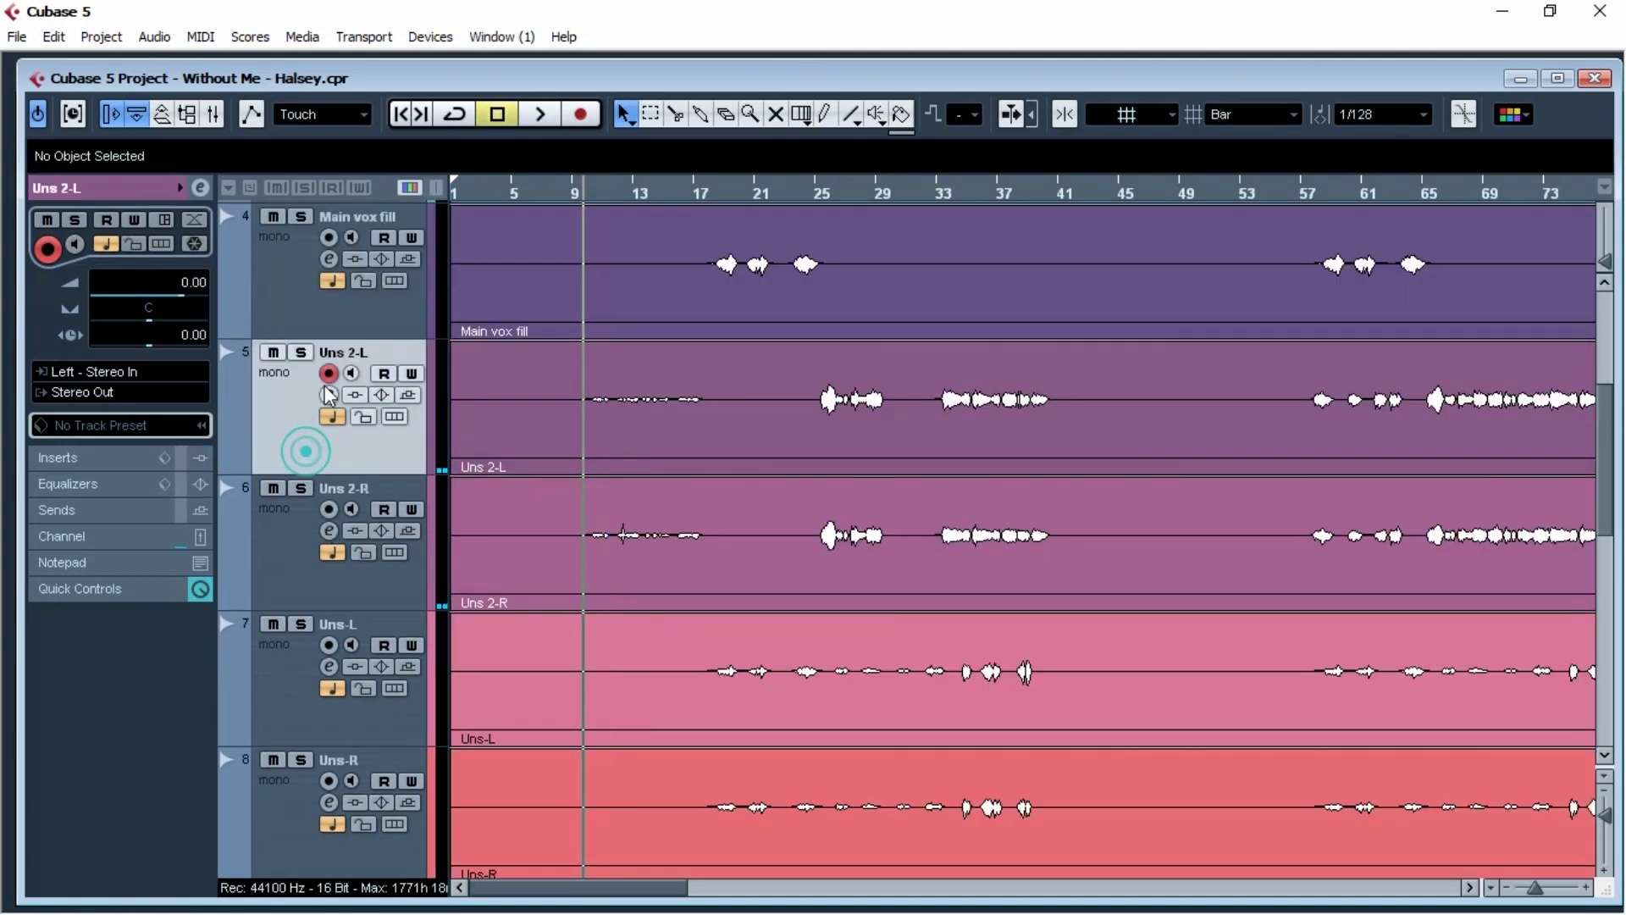
key("g")
scroll(669, 506, "down", 5)
scroll(668, 506, "up", 1)
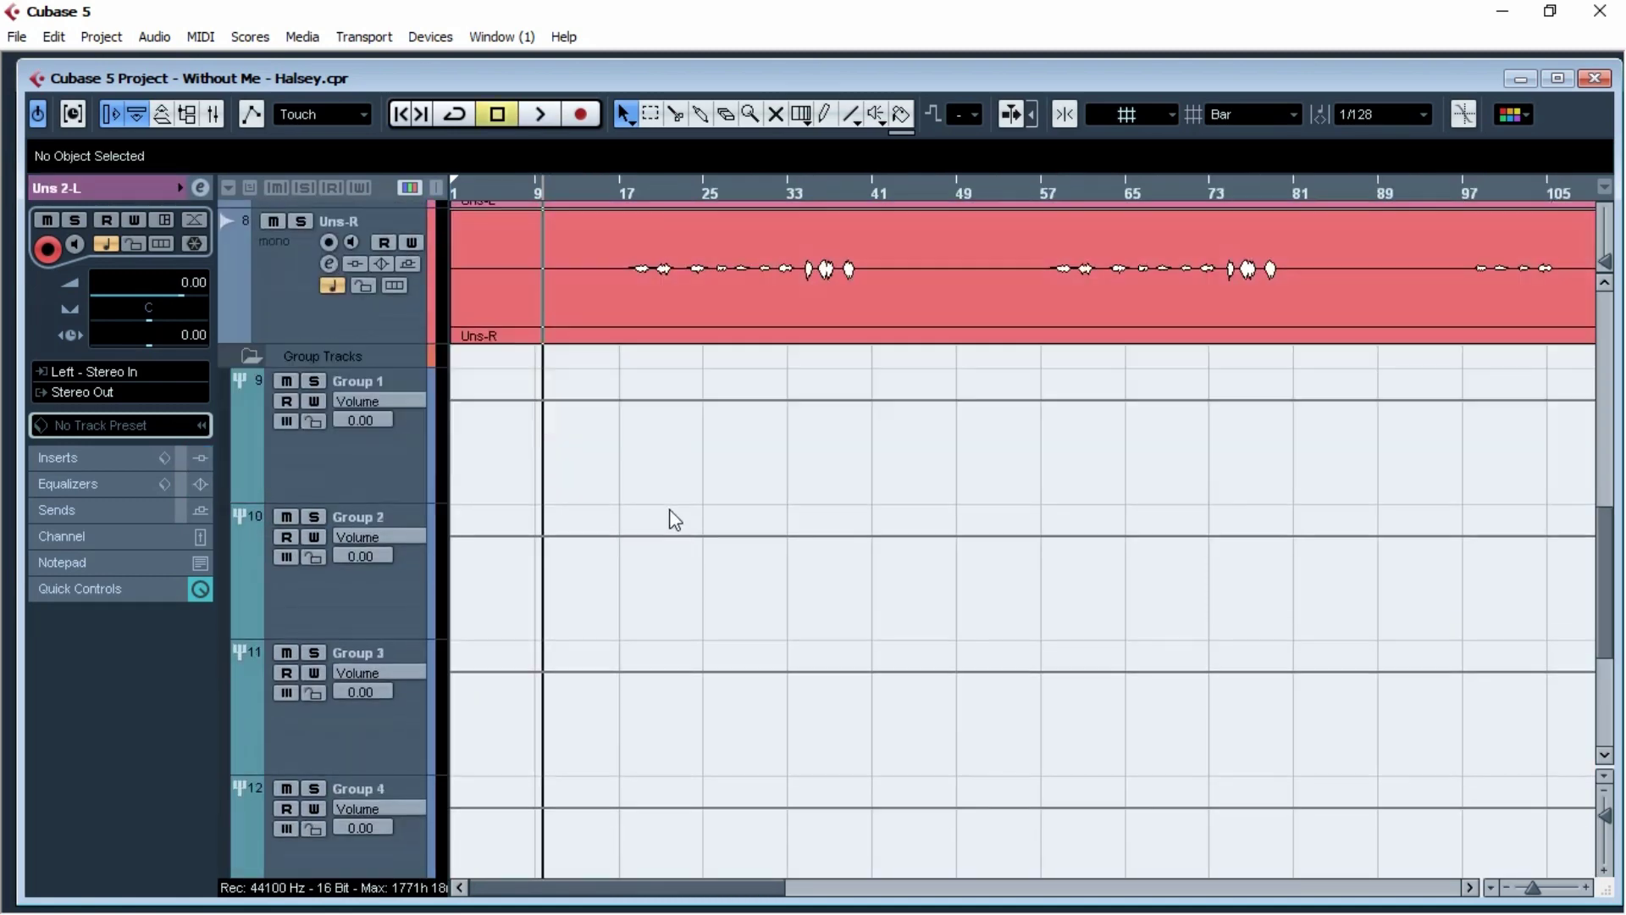
left_click(385, 603)
right_click(362, 513)
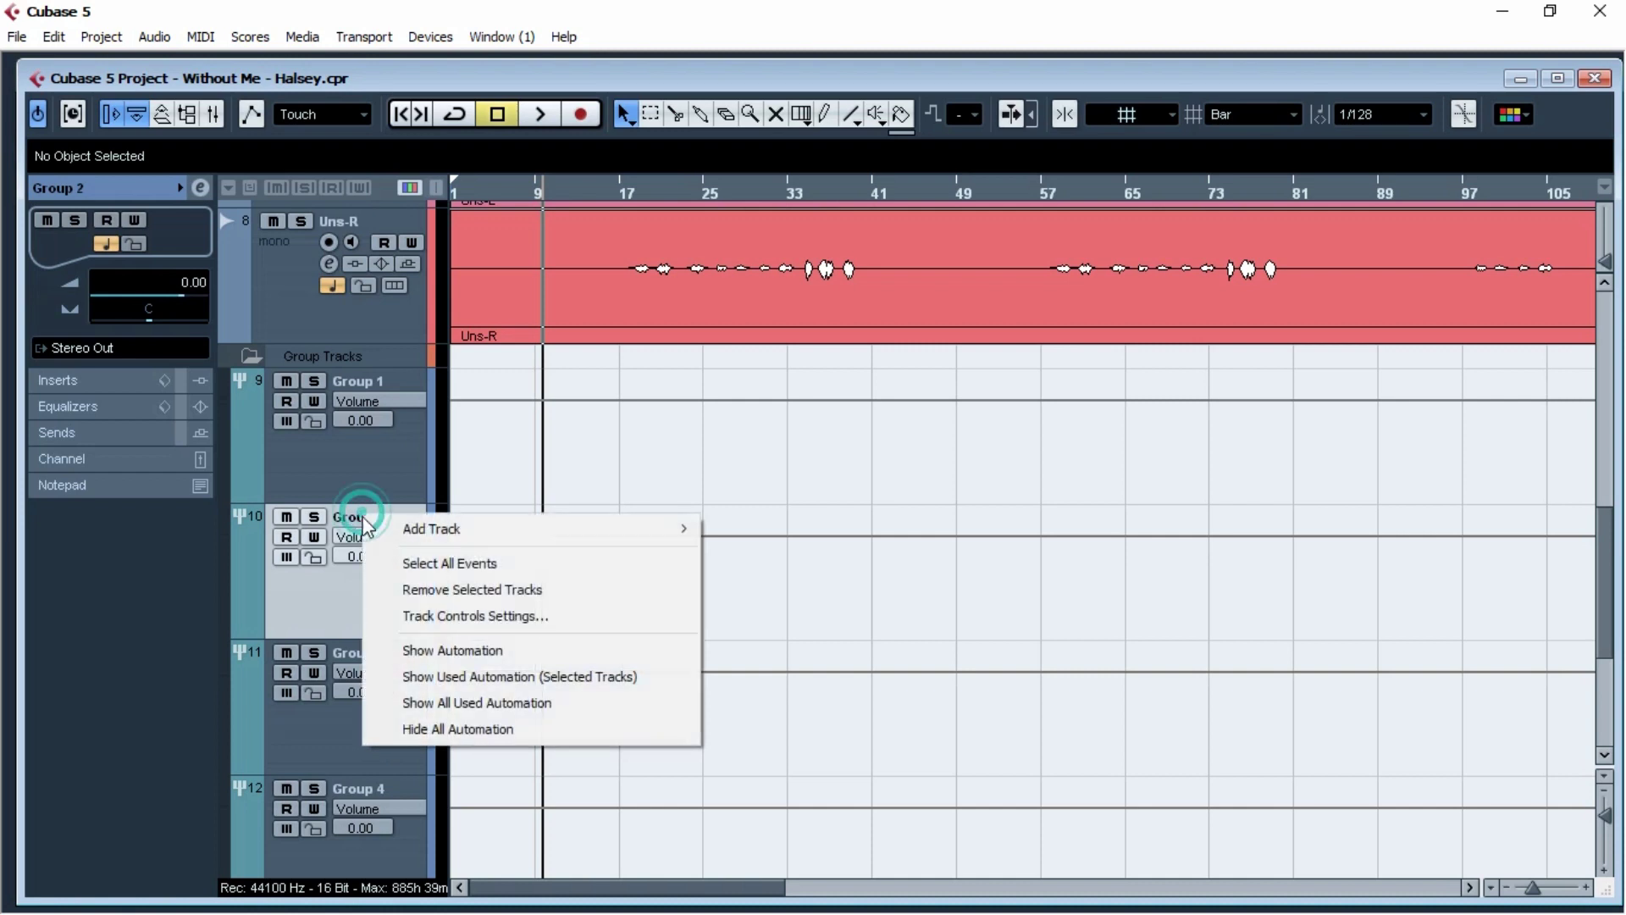
left_click(354, 526)
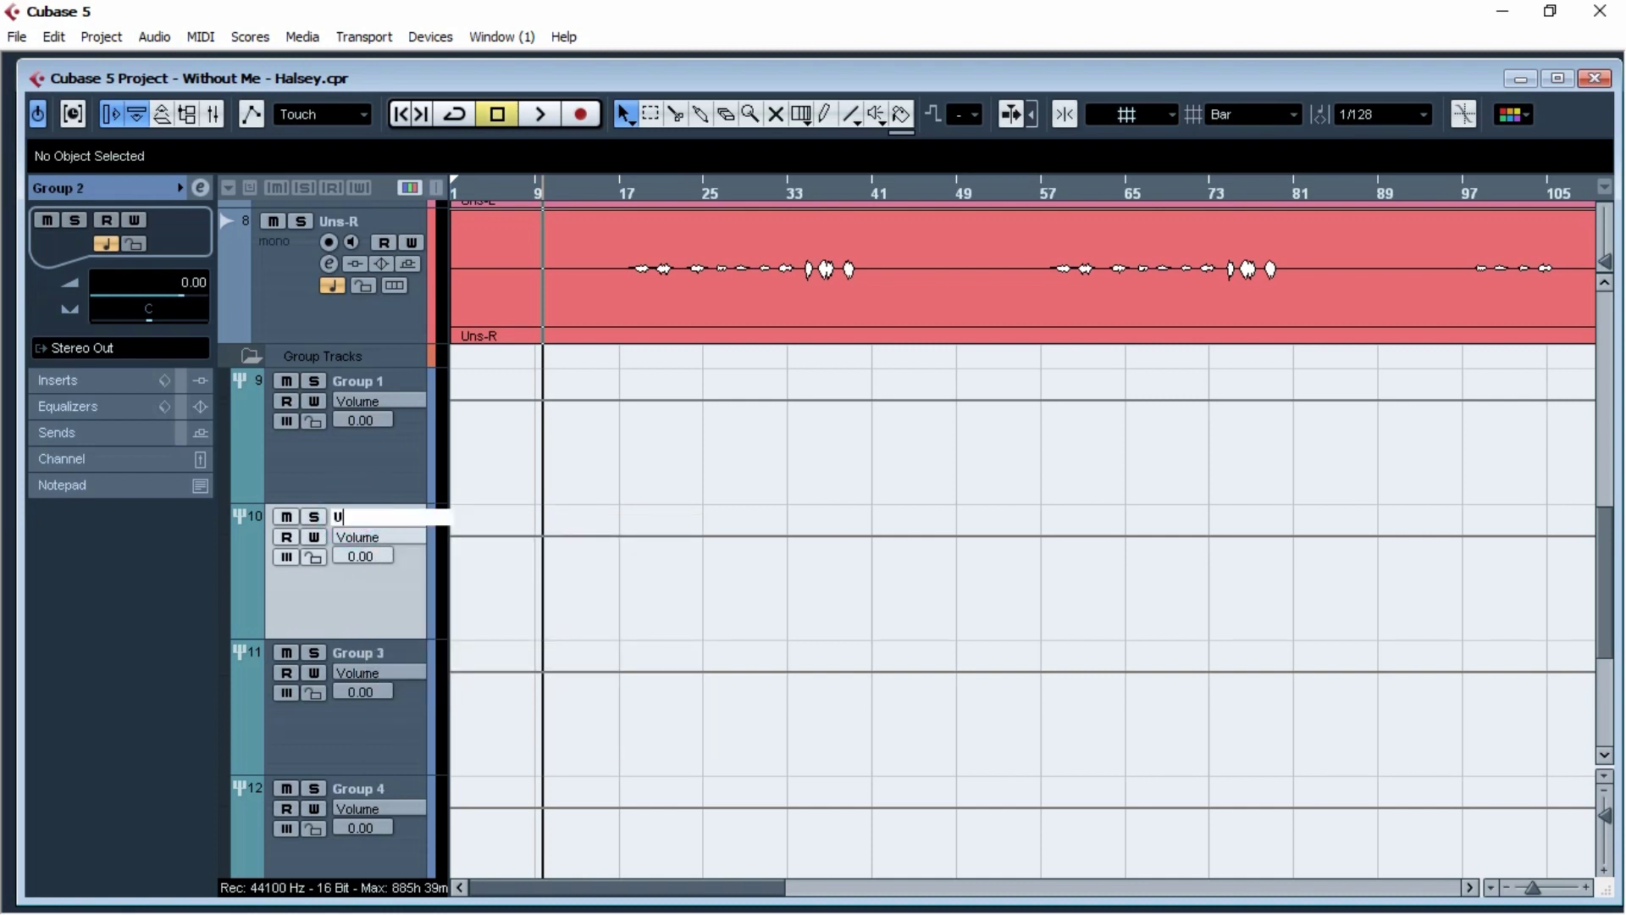
key("Return")
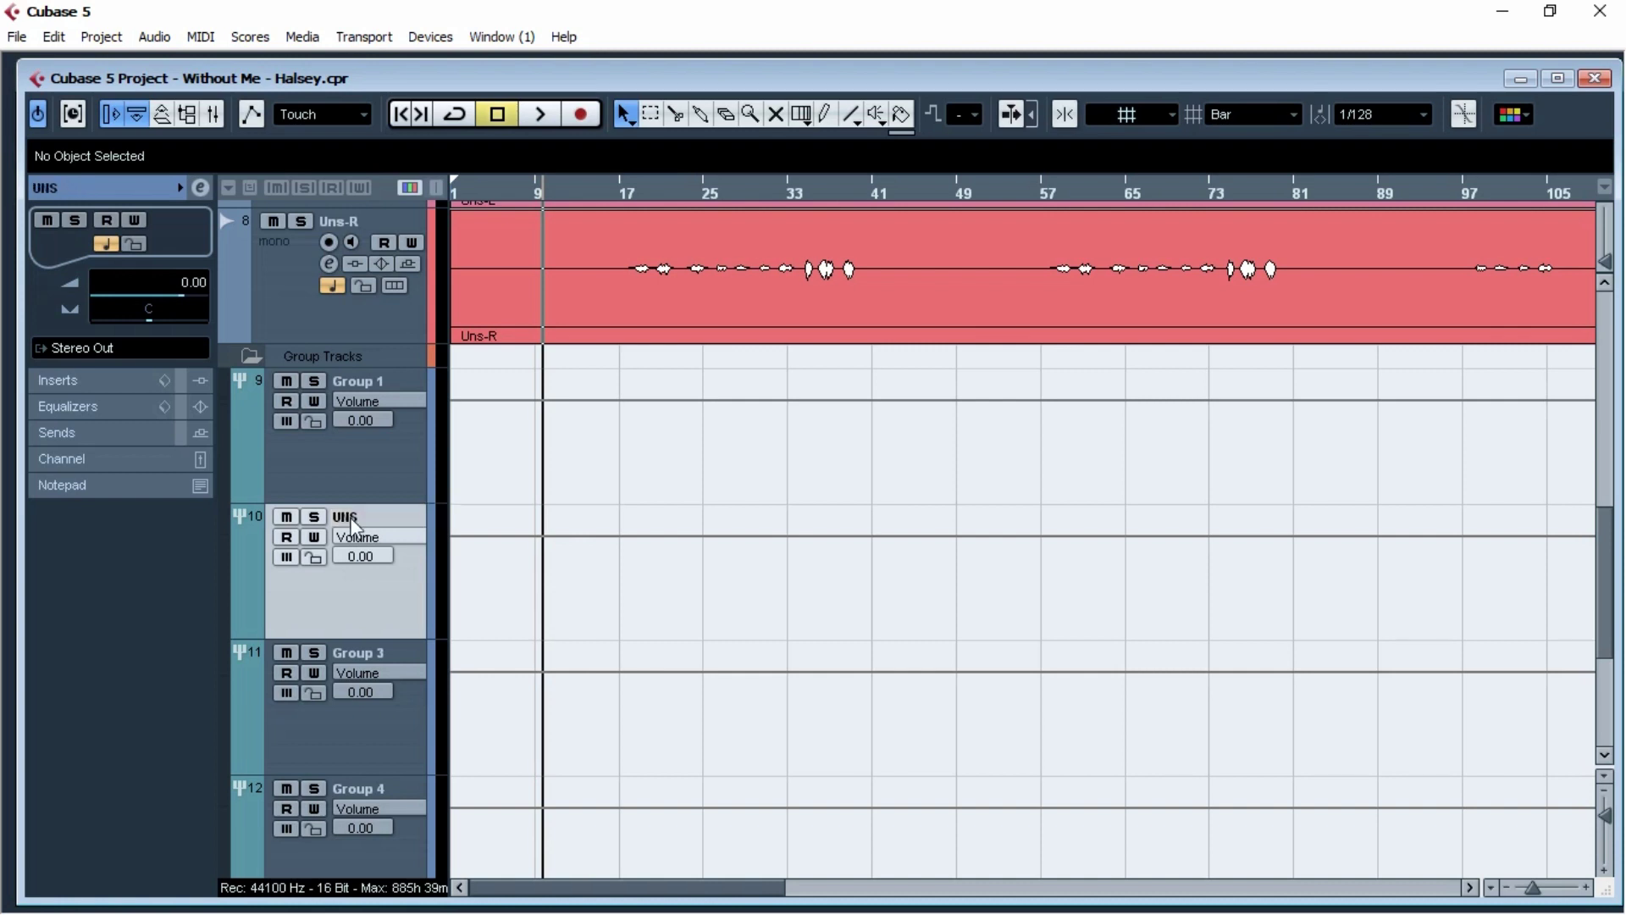
Step: Route the outputs of Uns 2-L and Uns 2-R to the UNS group
scroll(723, 536, "up", 4)
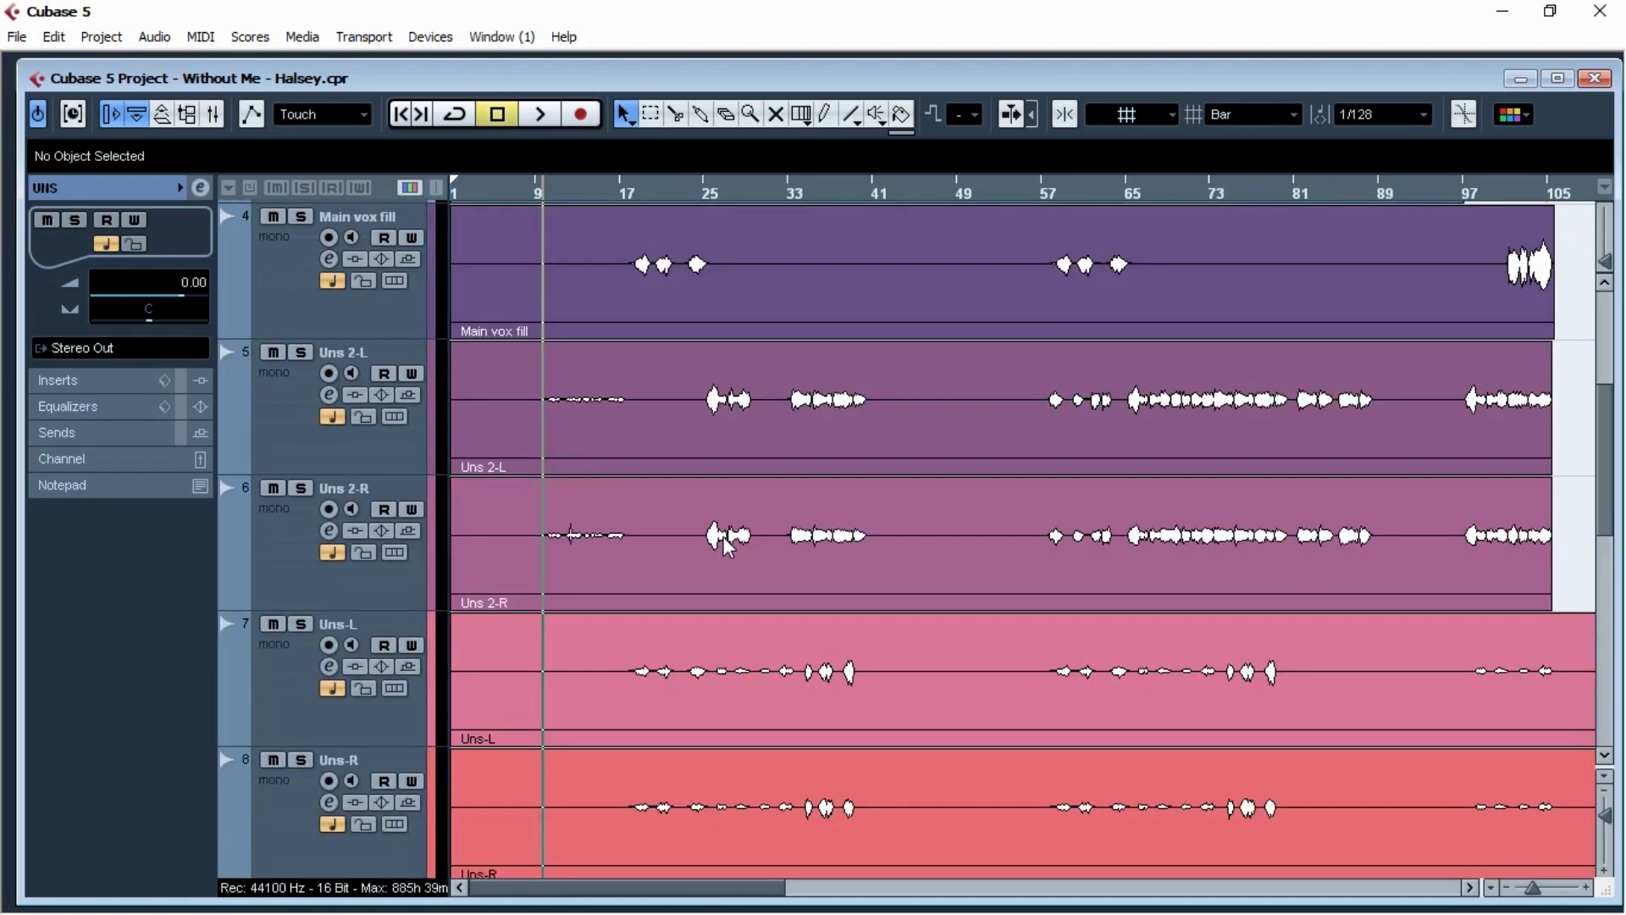
left_click(272, 419)
left_click(106, 397)
mouse_move(208, 539)
left_click(288, 566)
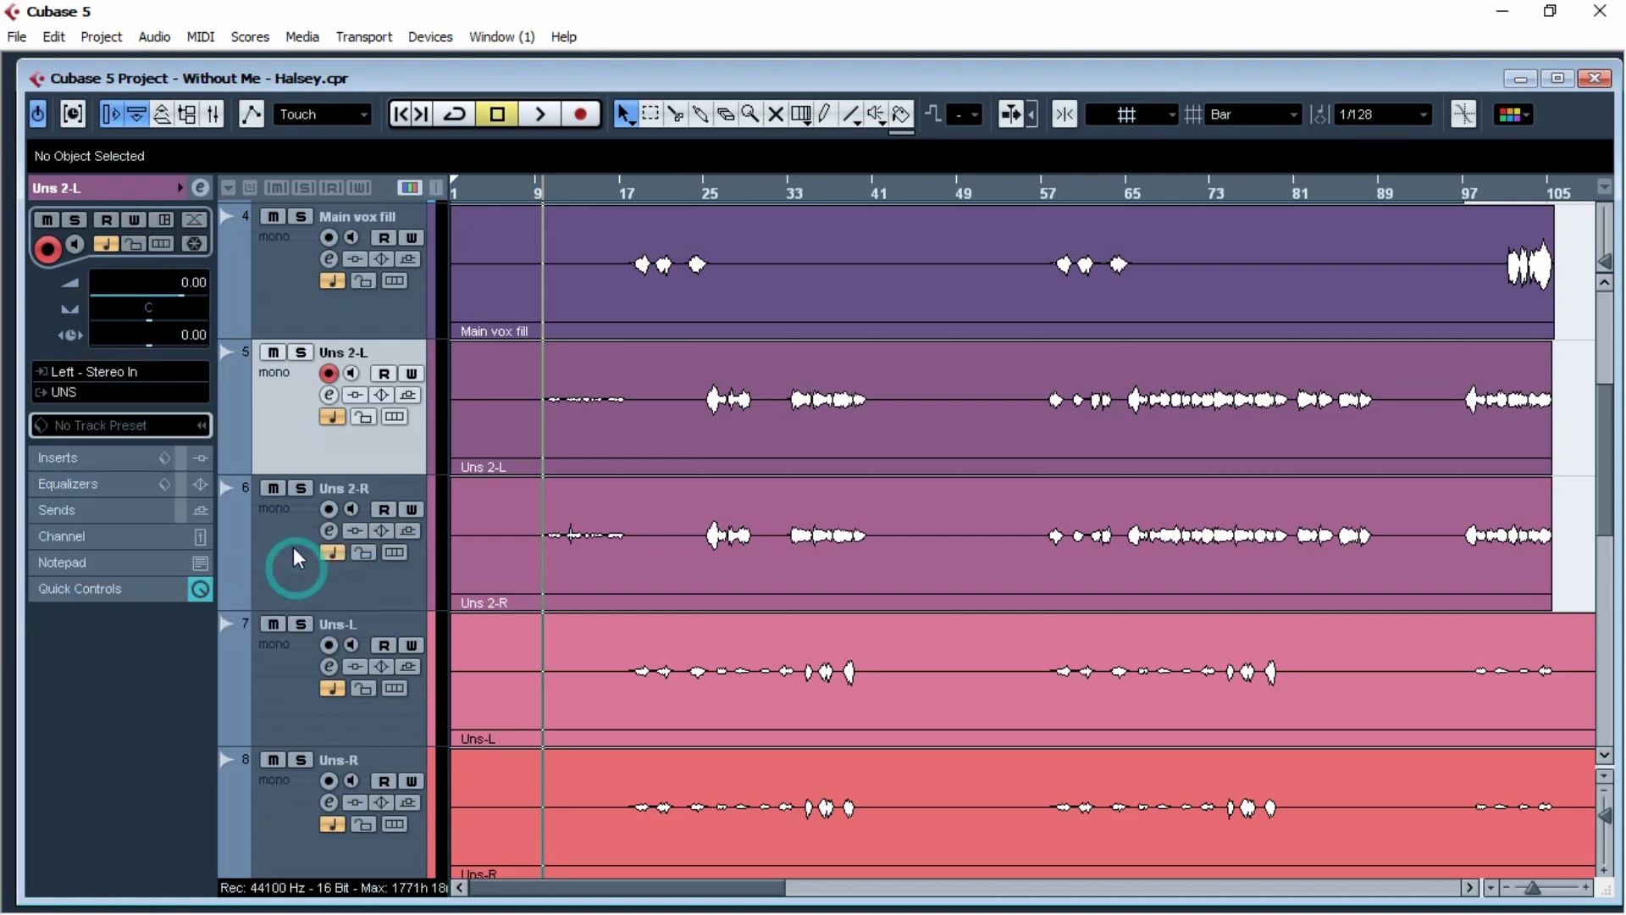
left_click(106, 396)
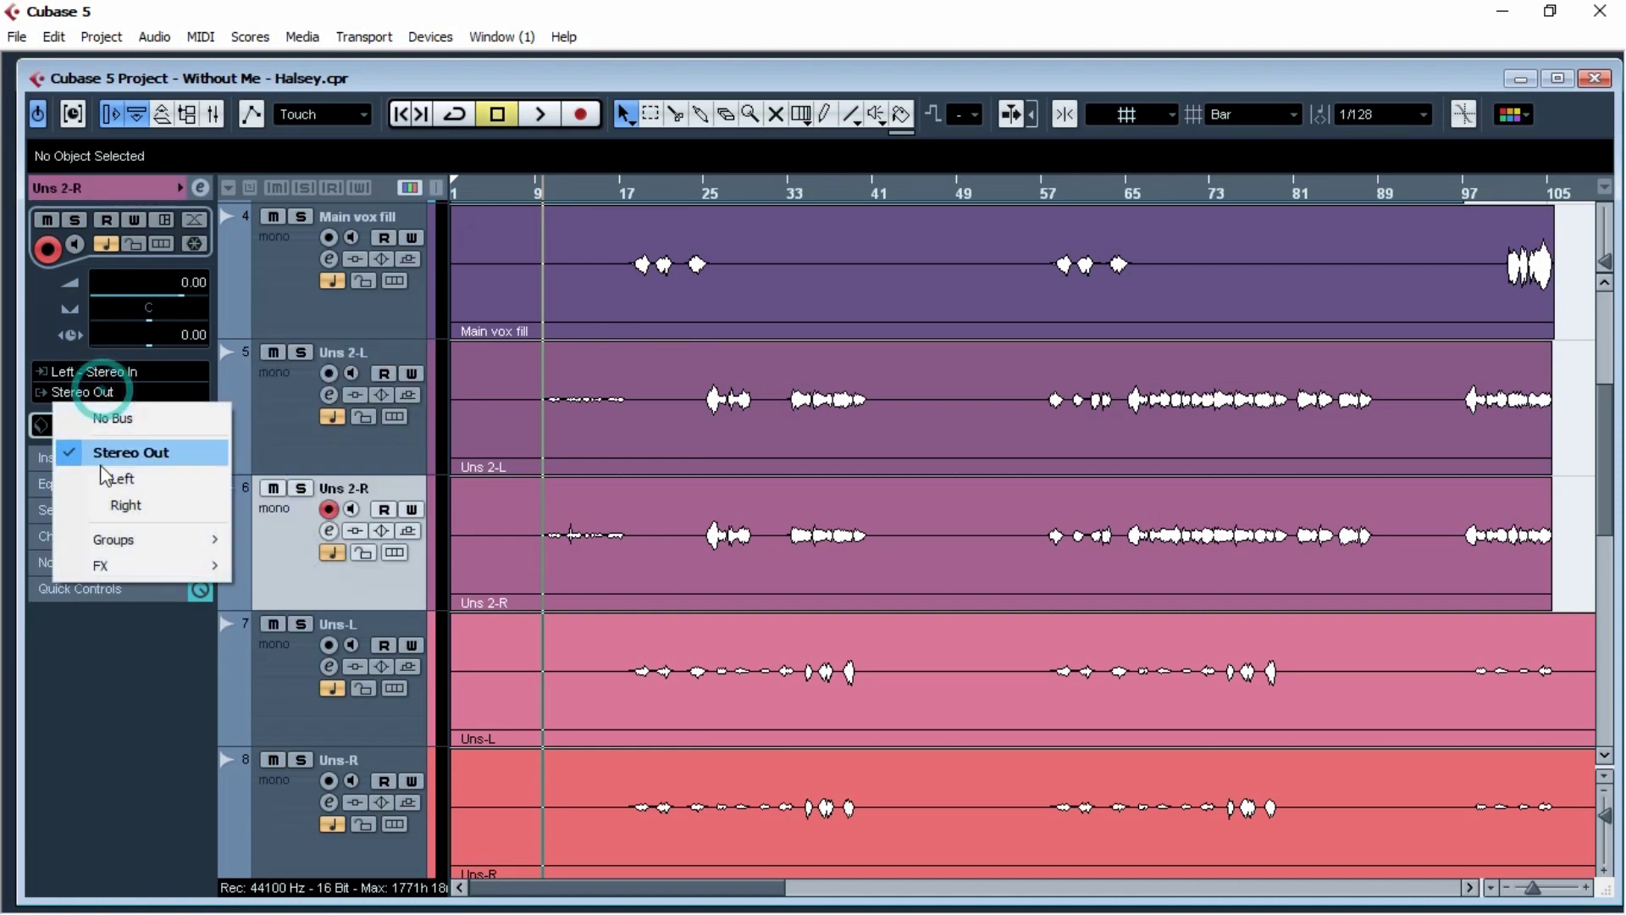
mouse_move(134, 543)
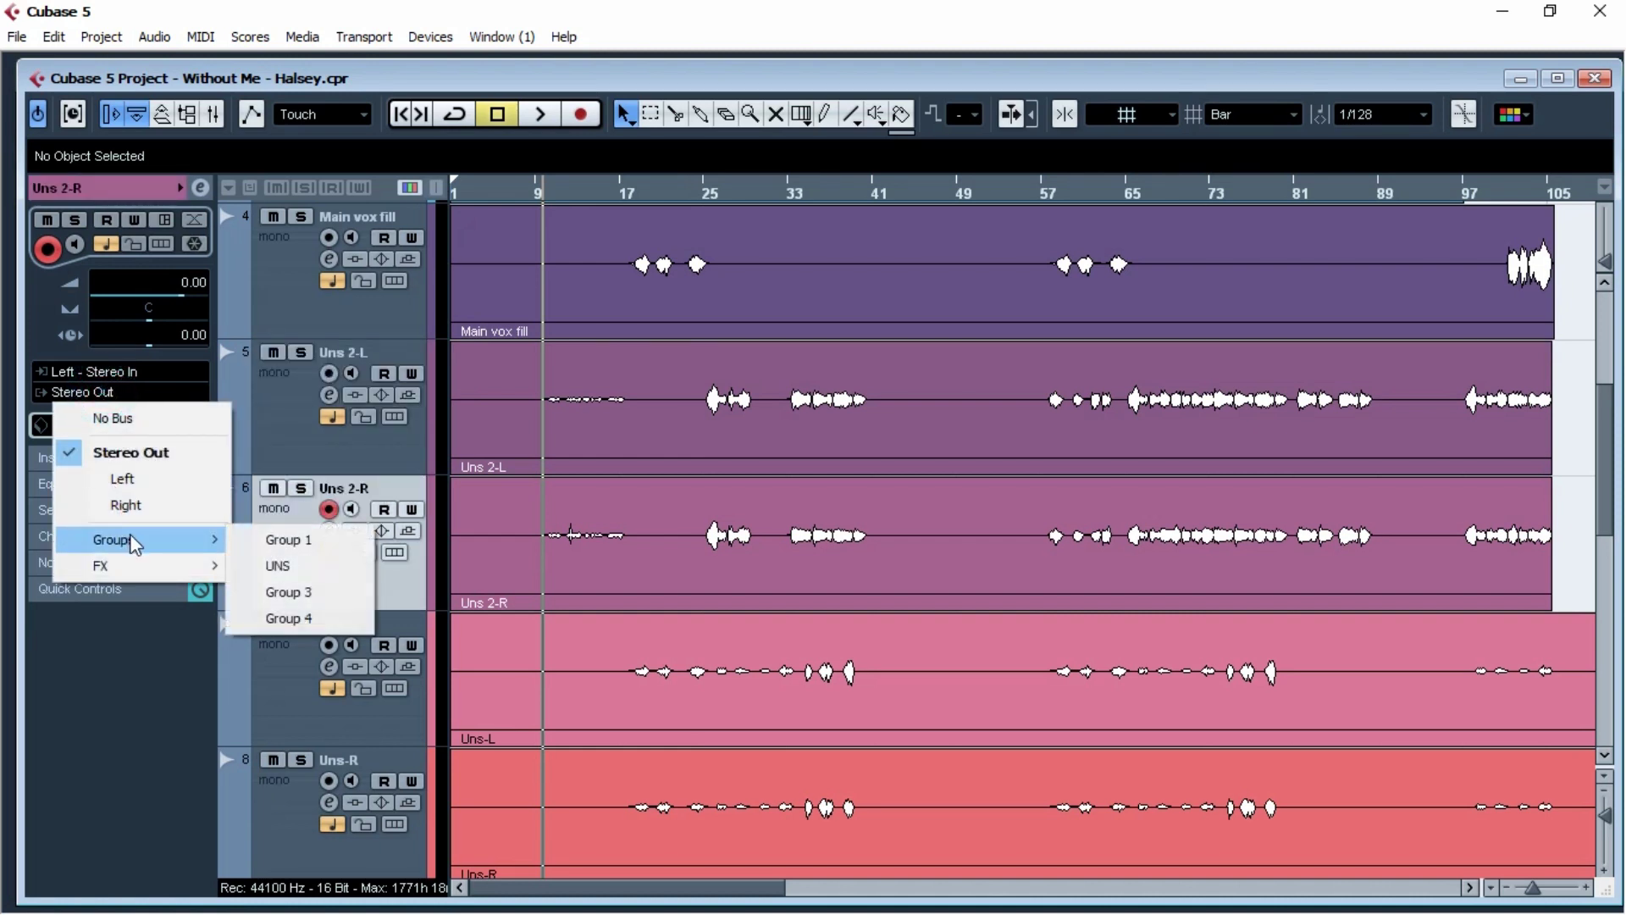
left_click(278, 566)
Step: Route the outputs of Uns-L and Uns-R to the UNS group
scroll(618, 593, "down", 3)
left_click(278, 412)
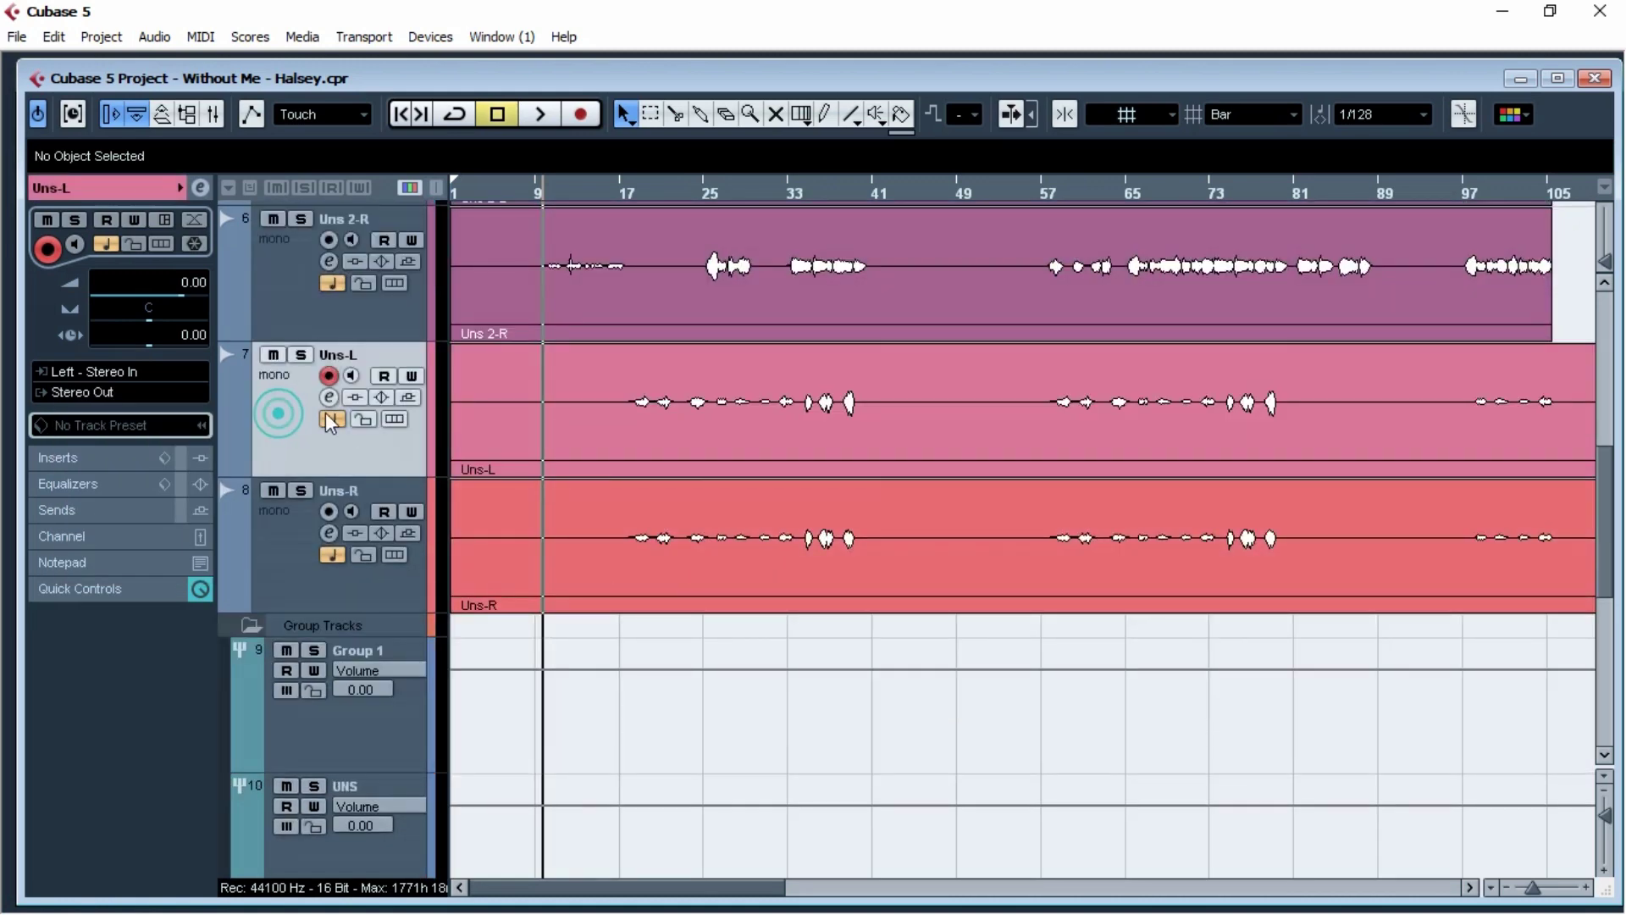
left_click(142, 394)
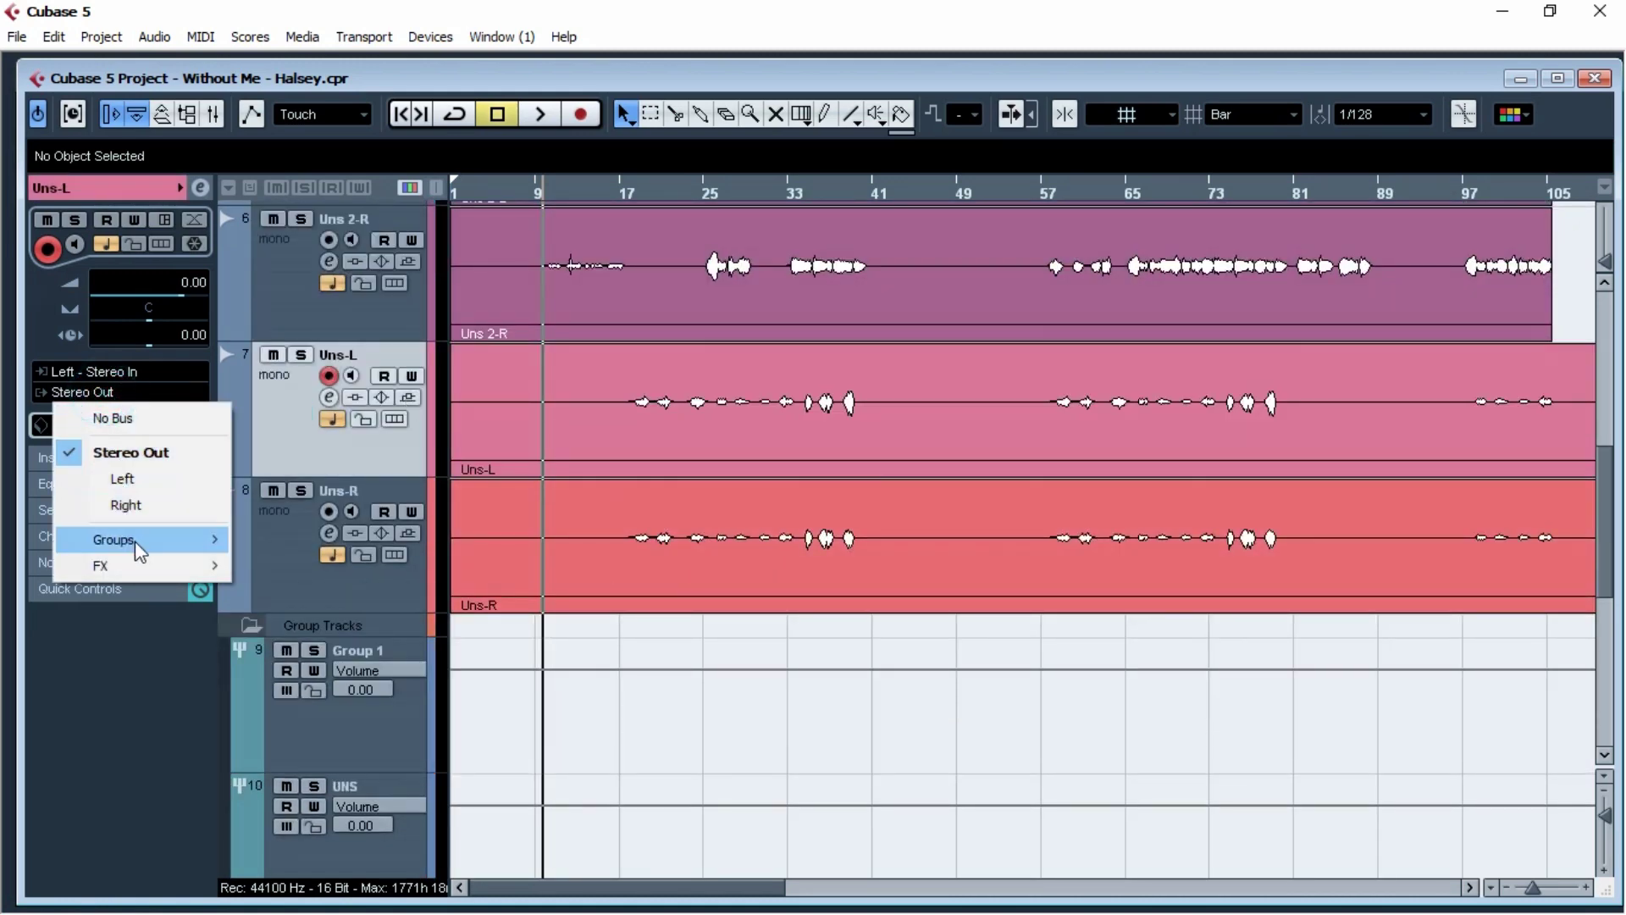
mouse_move(134, 542)
left_click(307, 562)
left_click(301, 555)
left_click(101, 392)
mouse_move(177, 542)
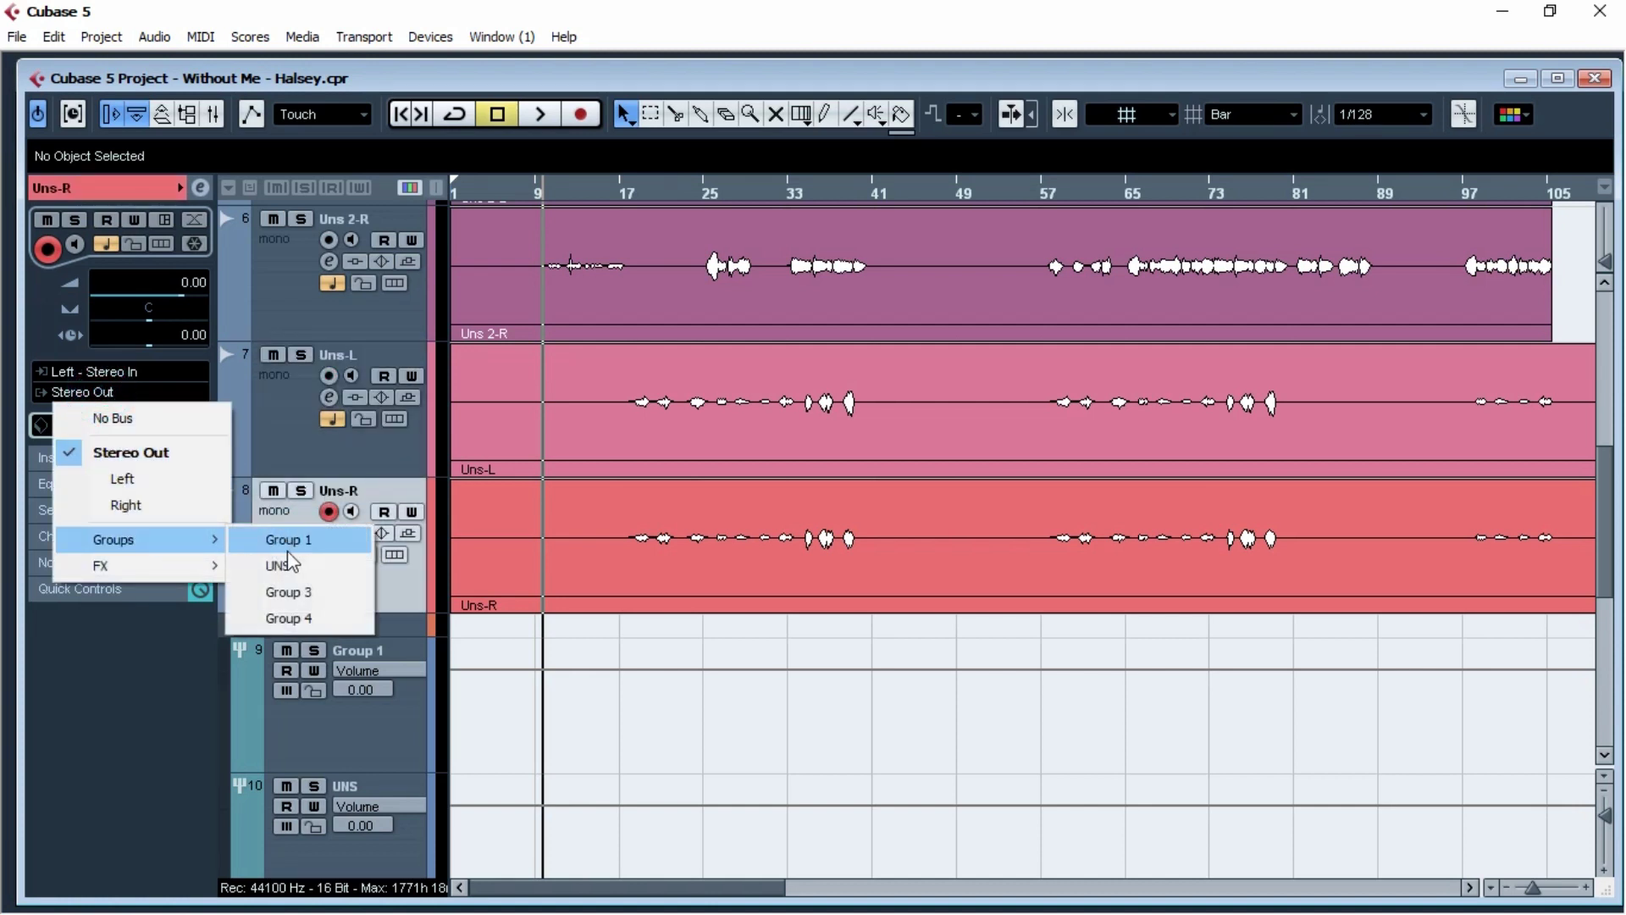
left_click(284, 561)
Step: Solo the UNS group to audition its routed tracks during playback, and pan Uns 2-L fully left
scroll(698, 536, "down", 3)
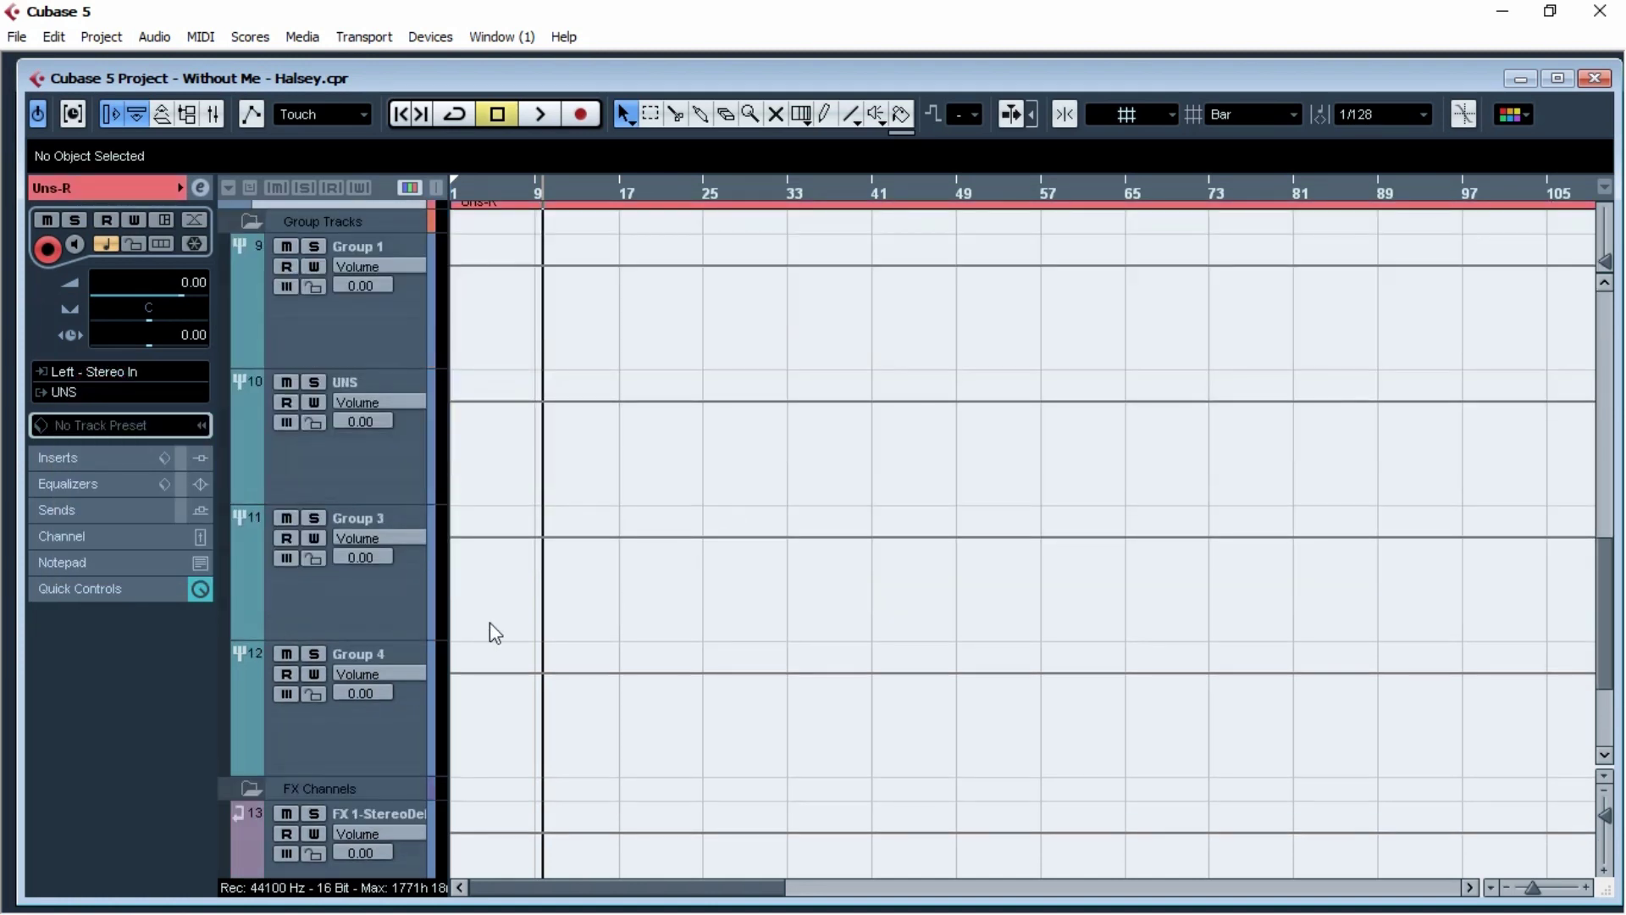
left_click(396, 476)
key("space")
left_click(314, 383)
scroll(856, 460, "up", 7)
scroll(857, 460, "down", 3)
scroll(857, 460, "up", 2)
scroll(863, 516, "down", 2)
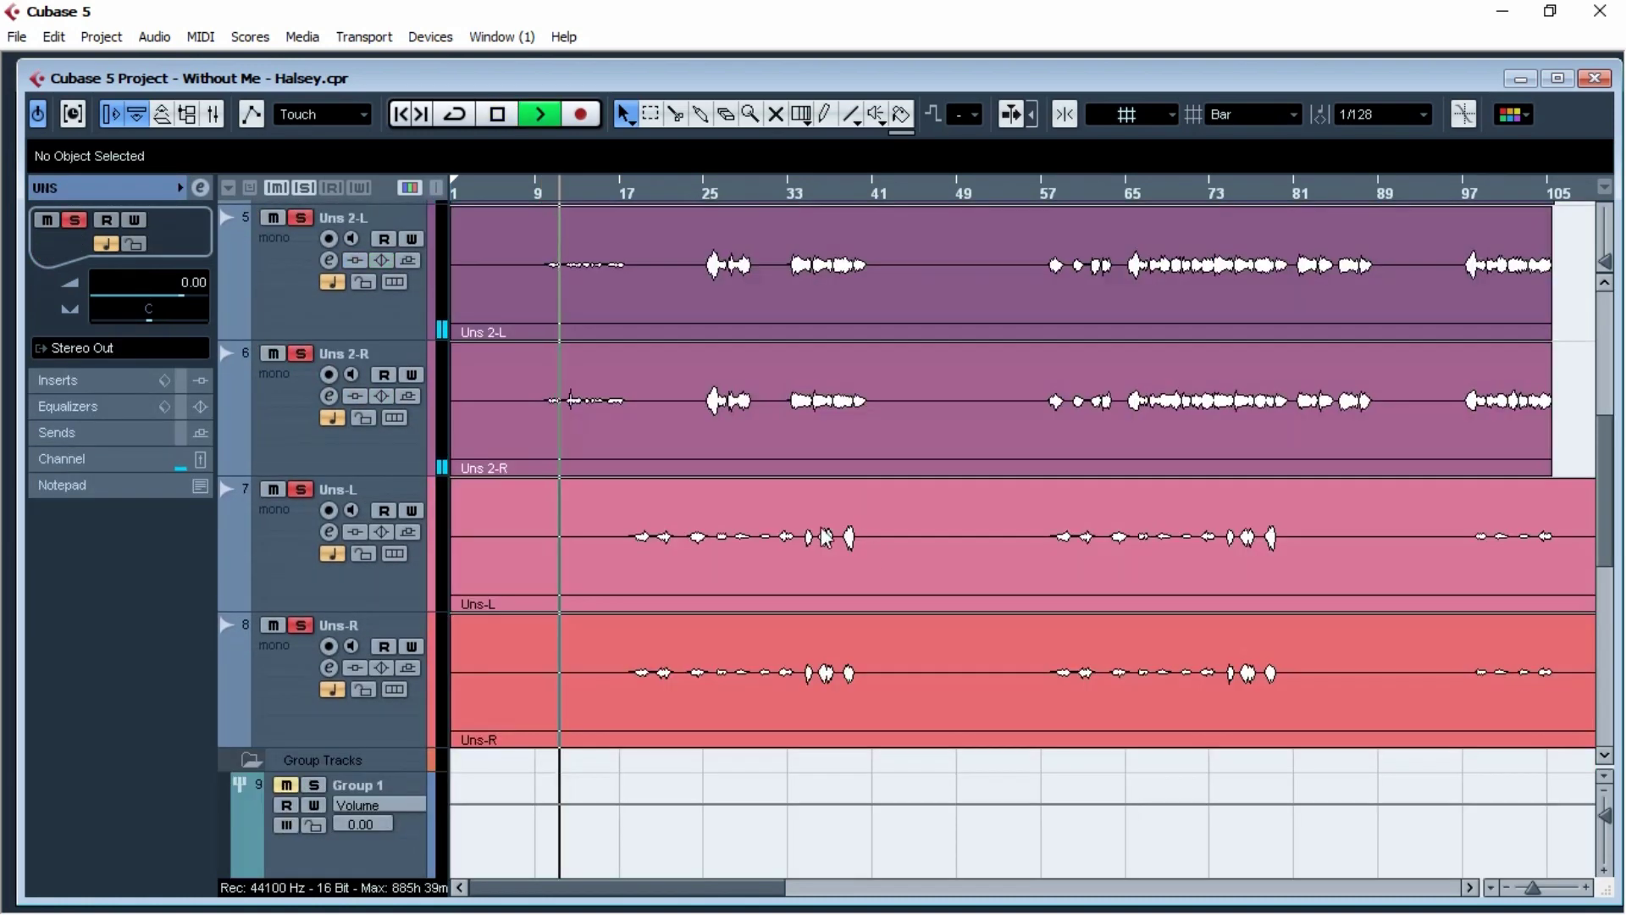
key("space")
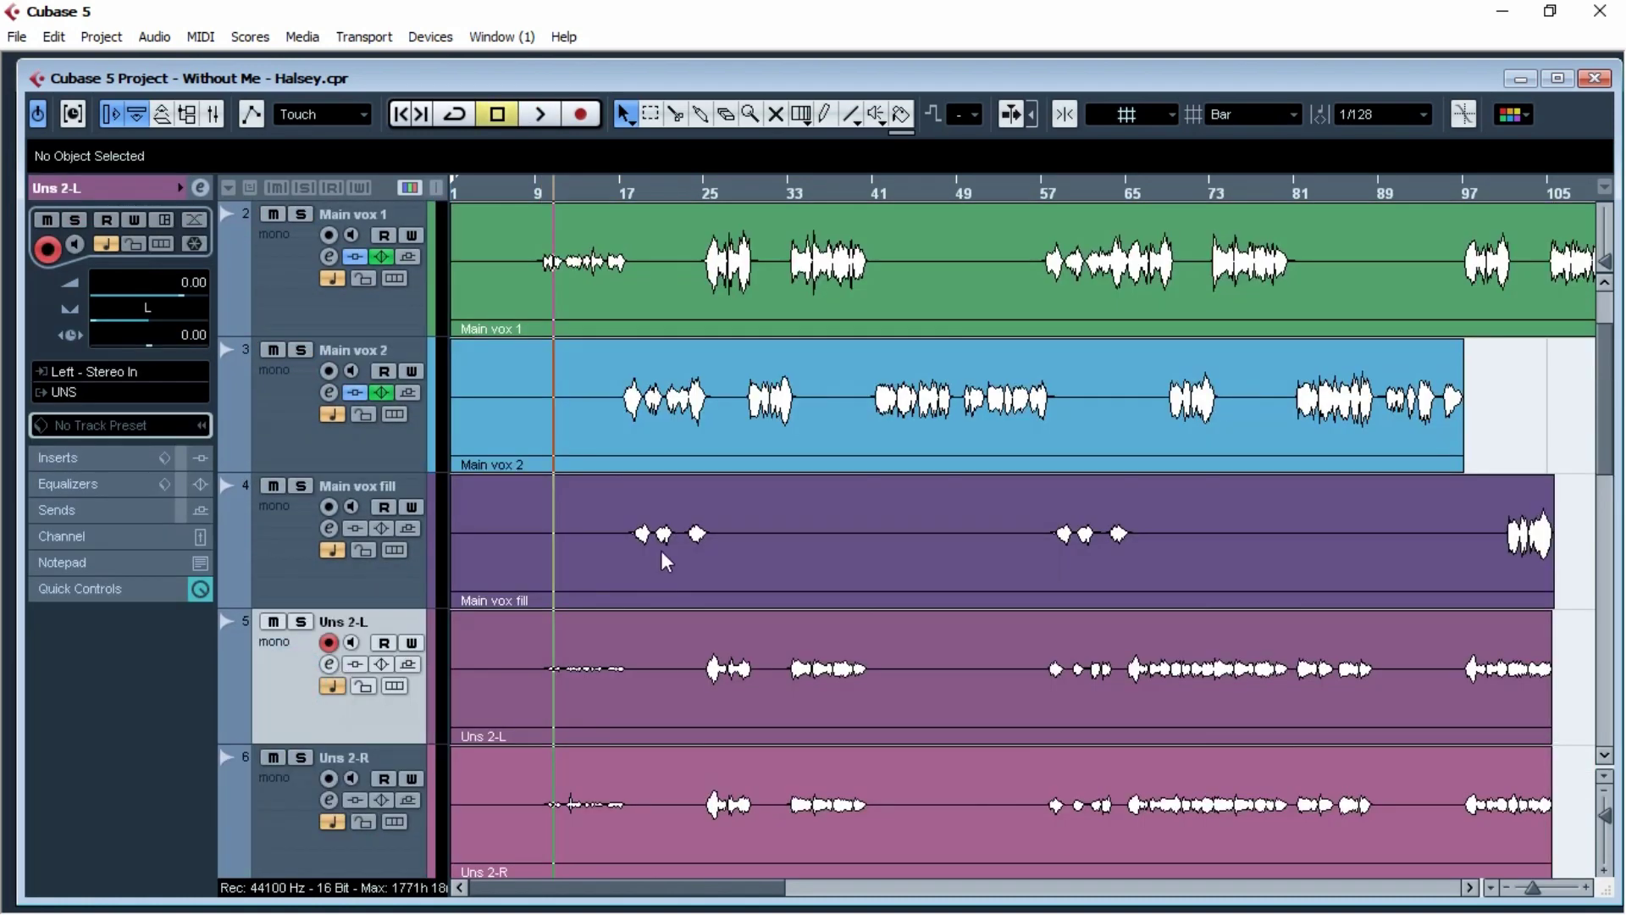
Step: Audition Main vox 1 in solo during playback
scroll(667, 561, "up", 1)
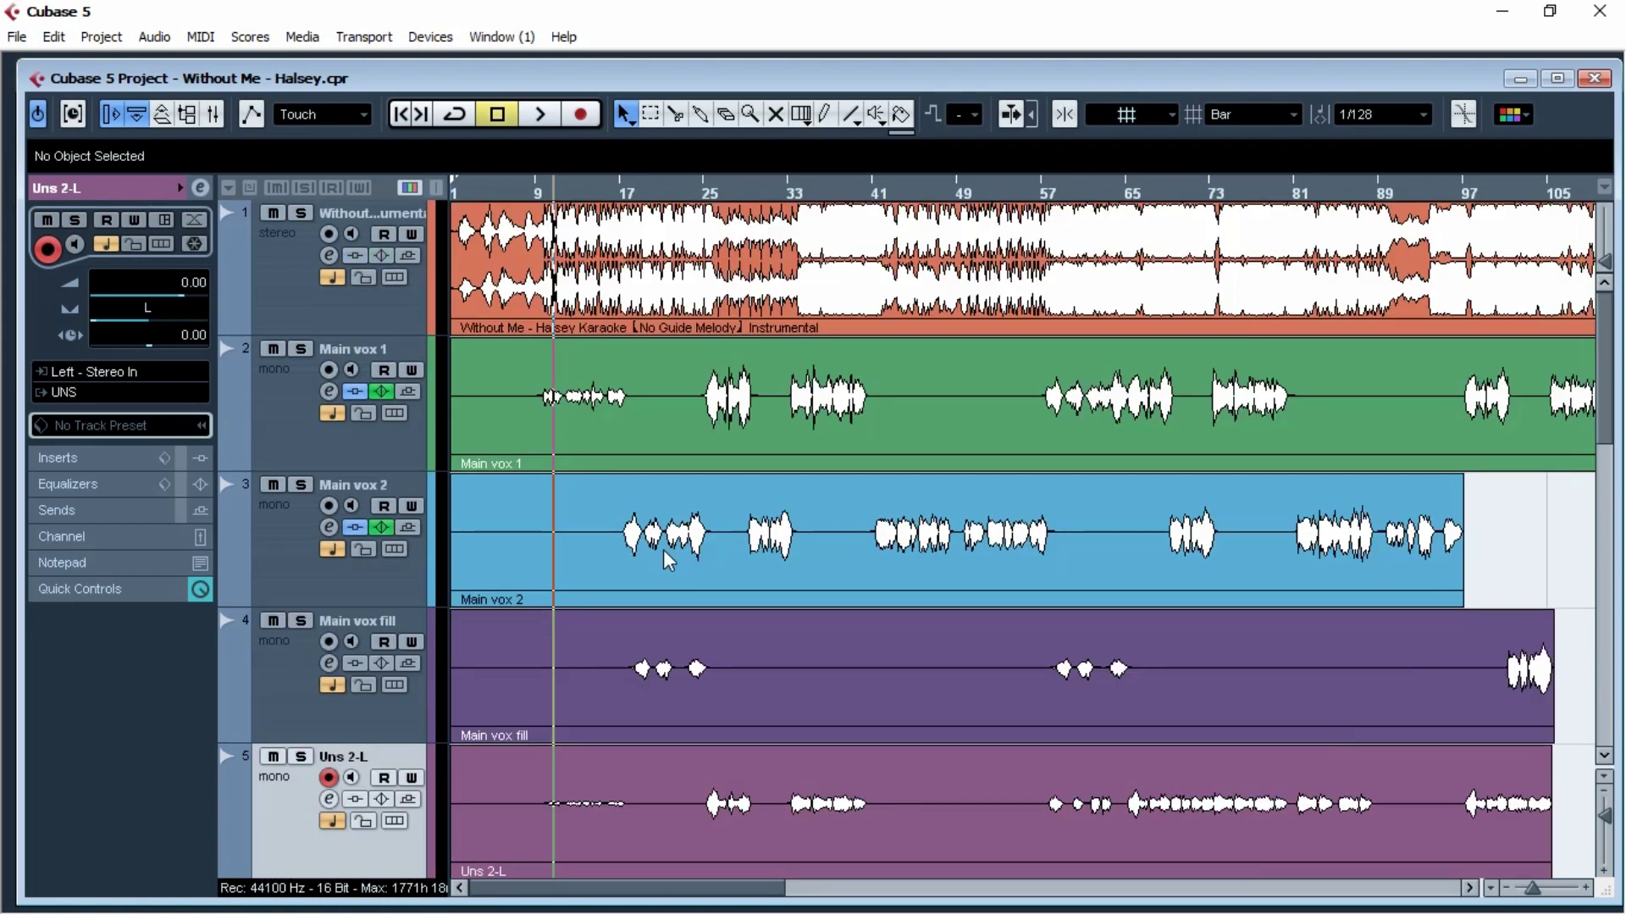
left_click(618, 401)
key("space")
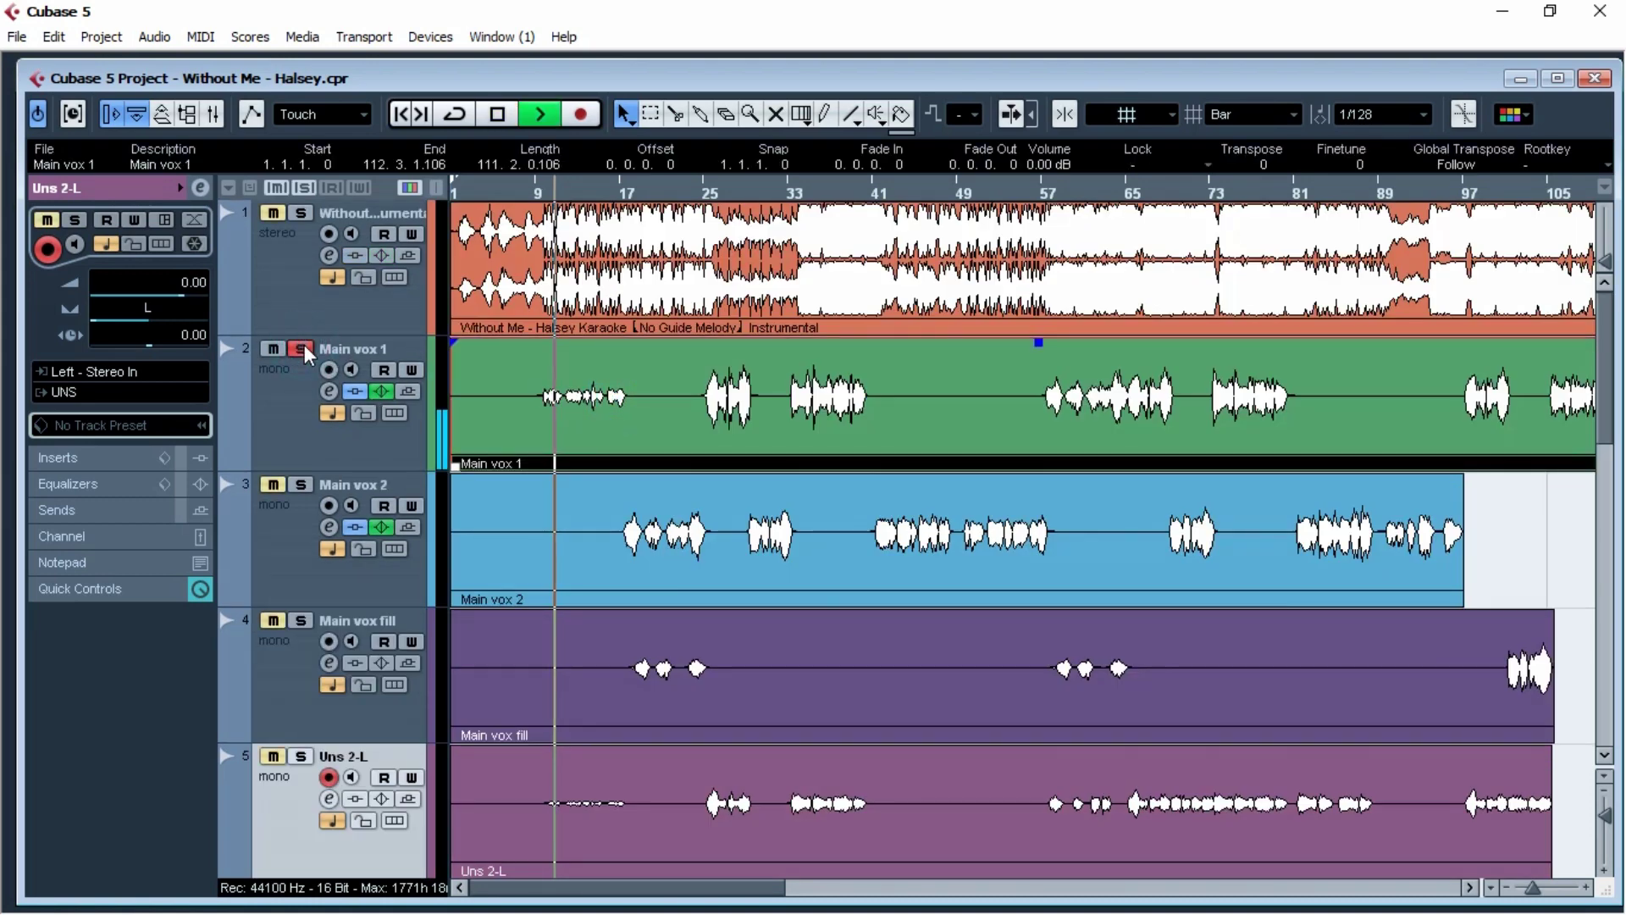
key("space")
left_click(300, 349)
Step: Save Main vox 1's channel settings as a VST mixer settings file named Main vox 1
left_click(329, 393)
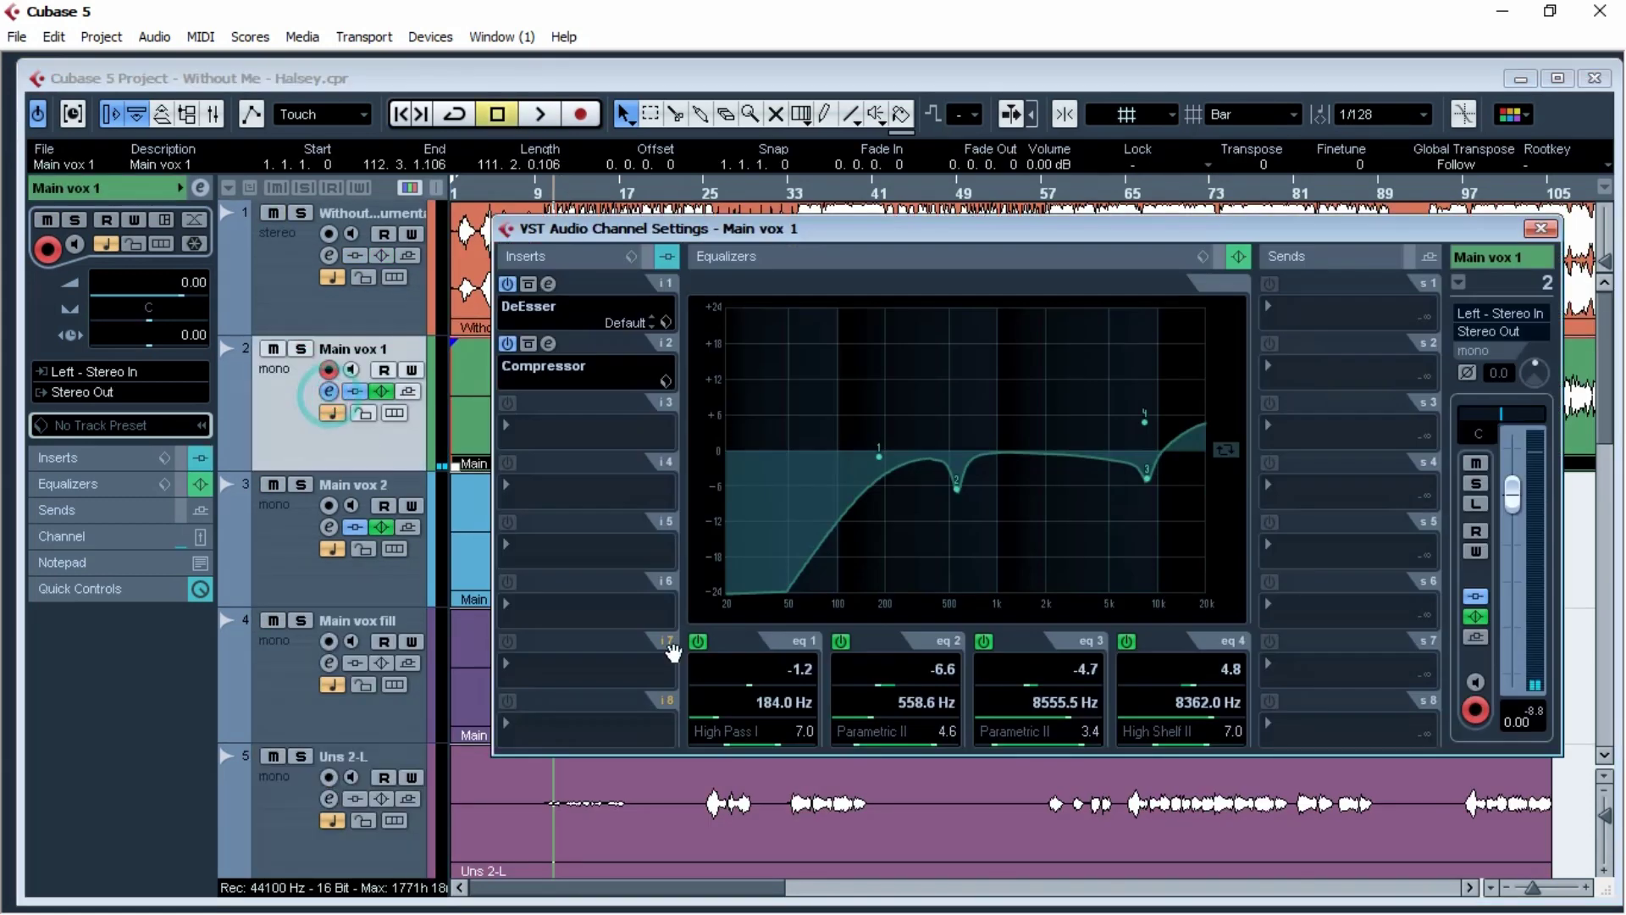
key("space")
key("space")
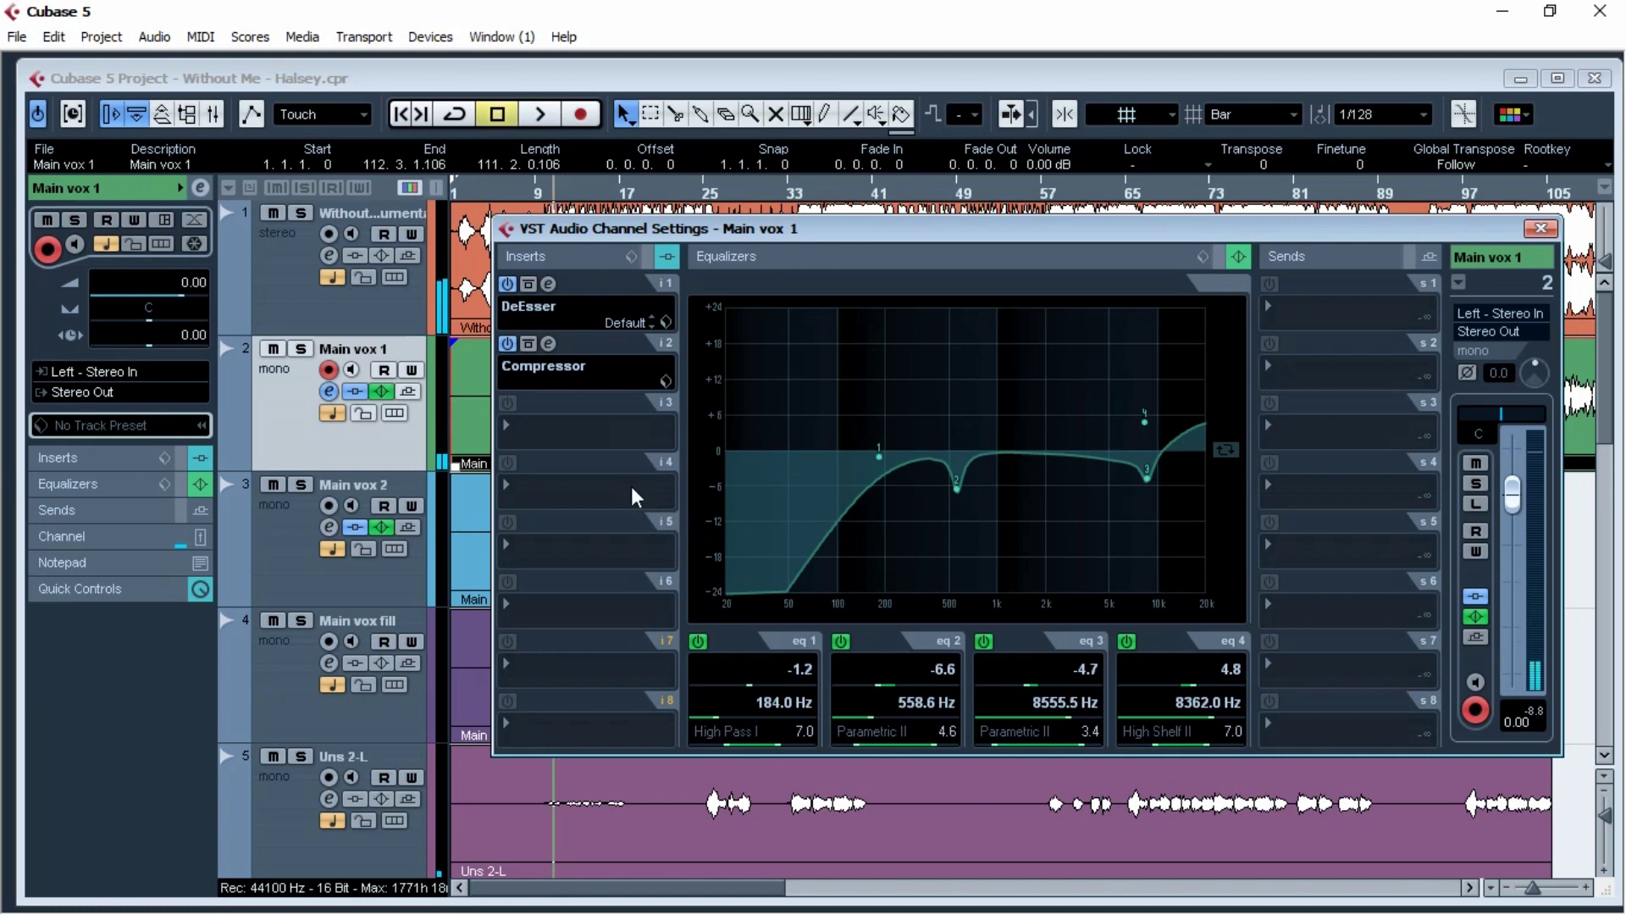
right_click(632, 488)
left_click(740, 572)
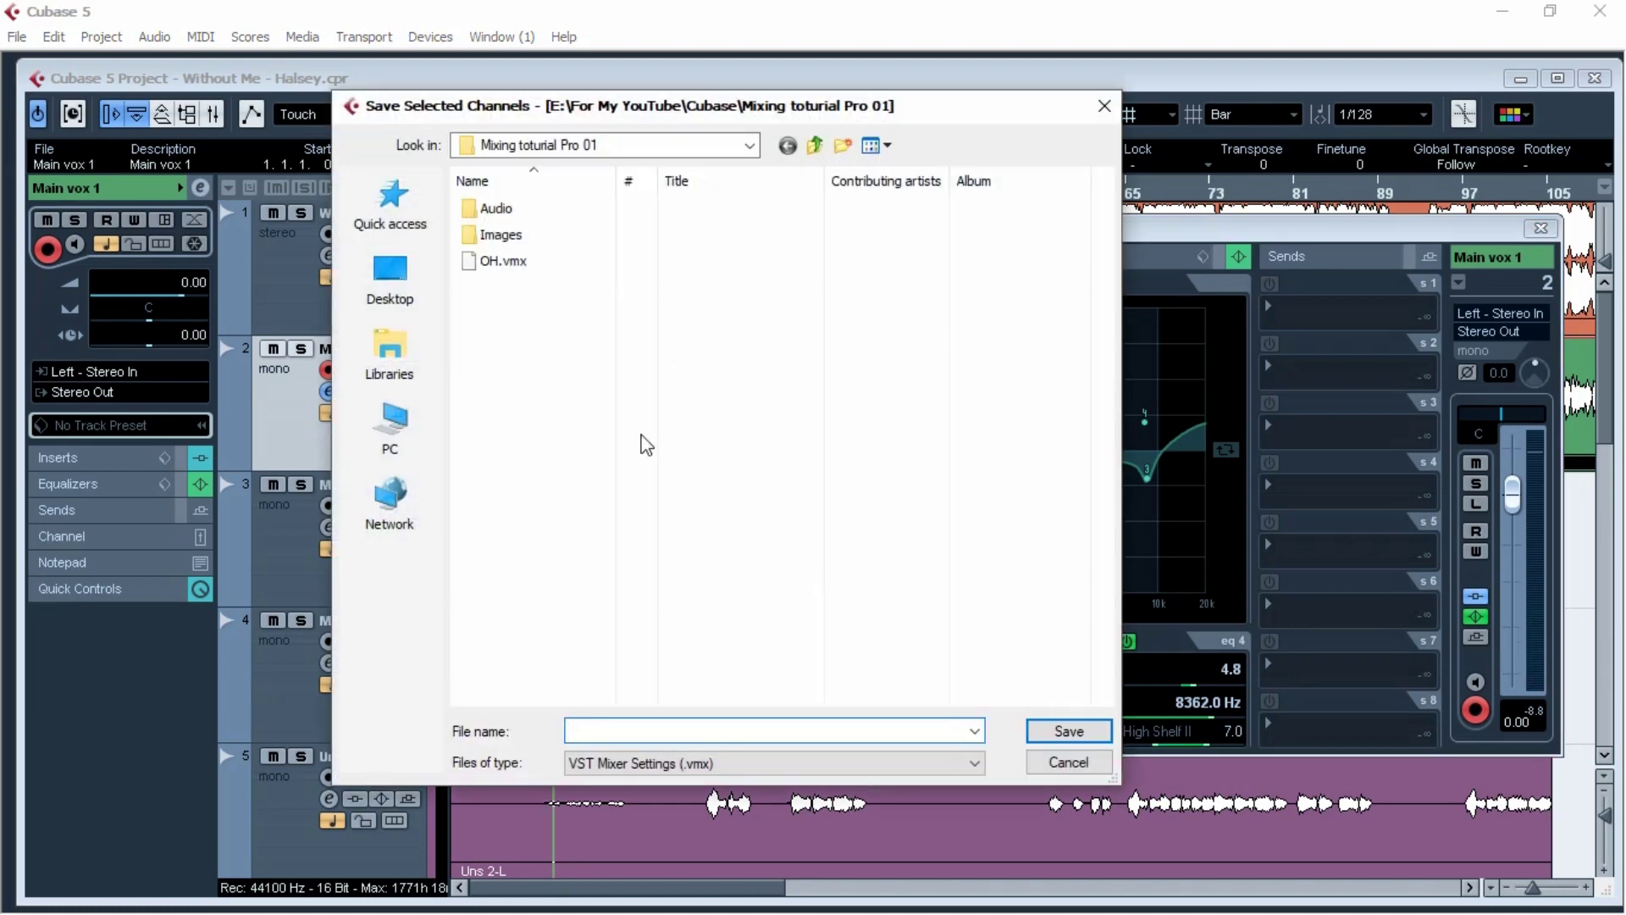
type("Main vox 1")
key("Return")
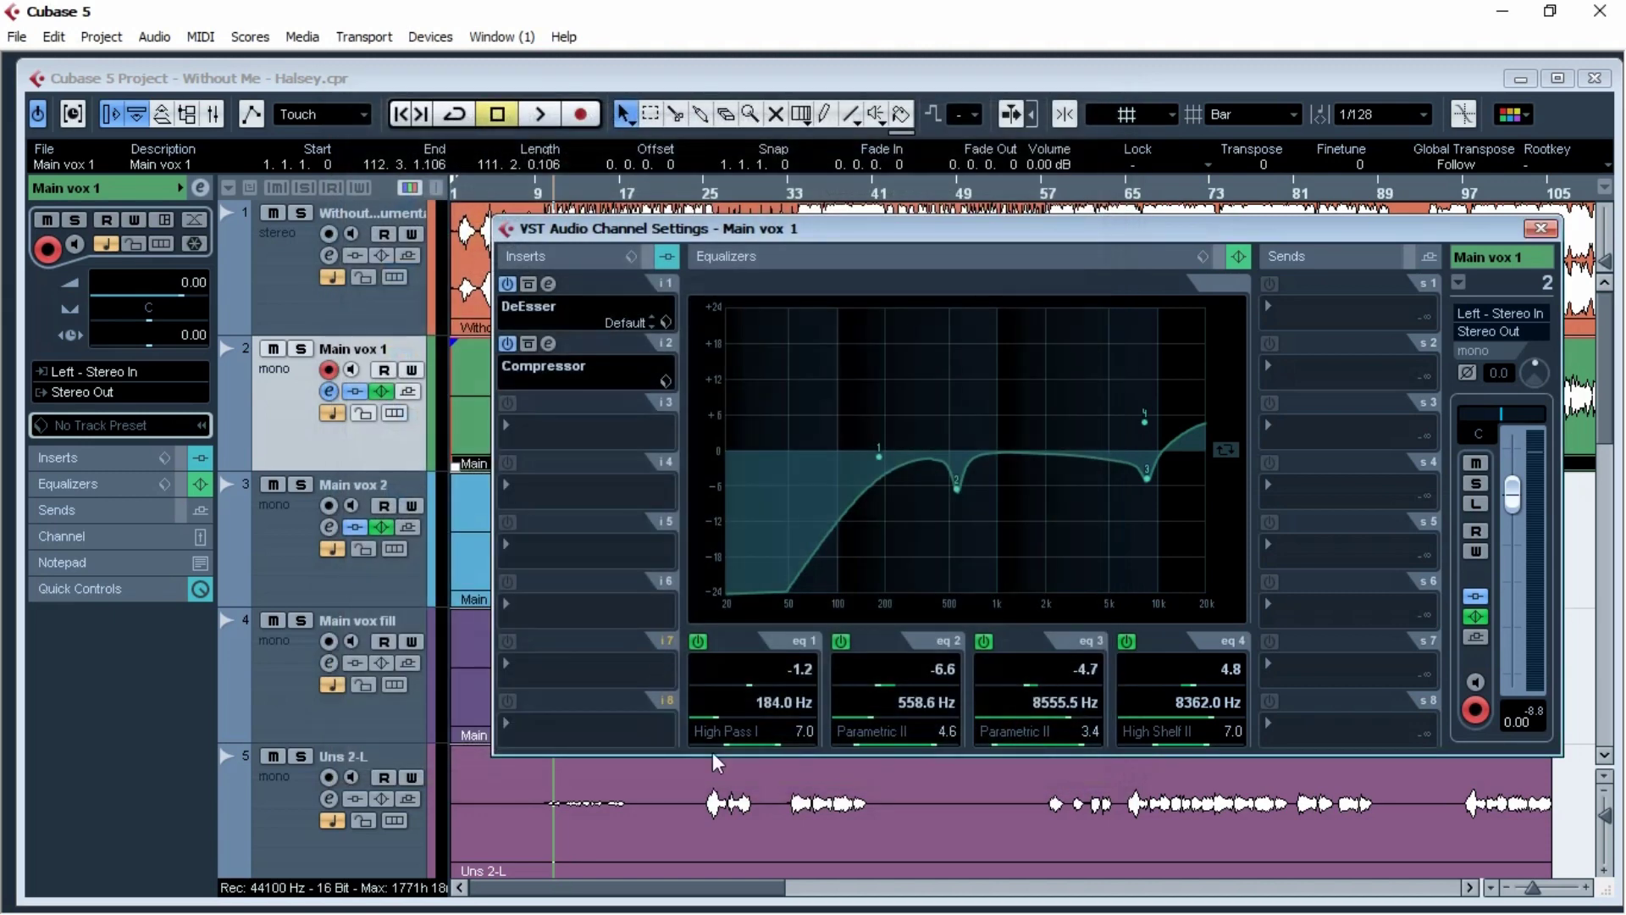
left_click(1537, 231)
Step: Load the saved Main vox 1.vmx channel settings onto the Uns 2-L channel
scroll(635, 491, "down", 3)
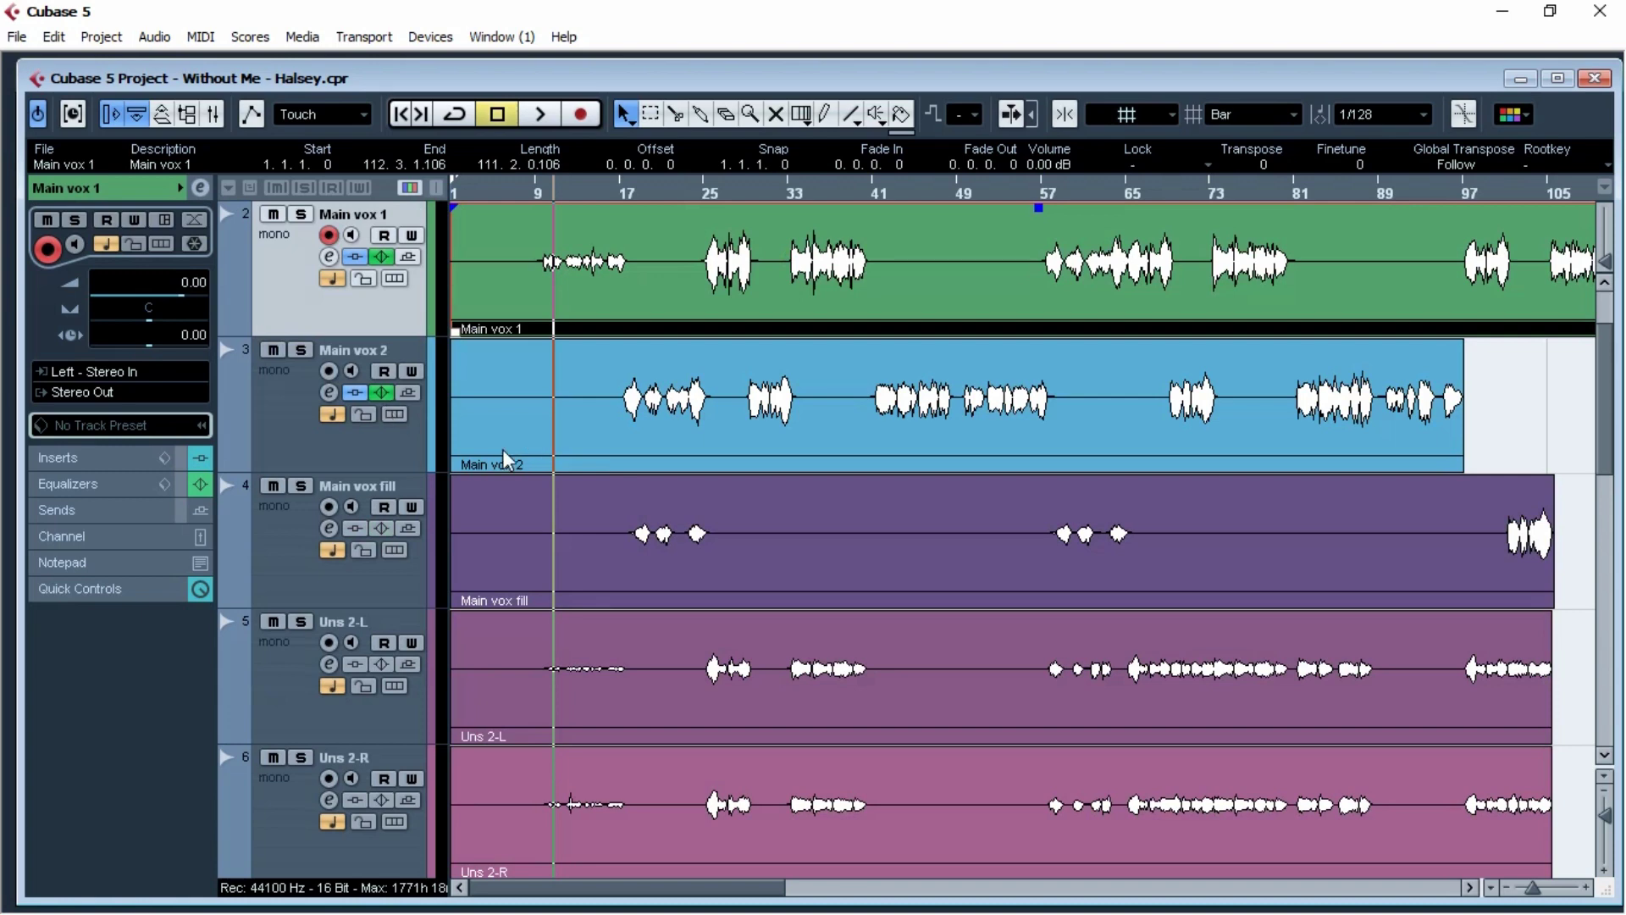
key("F3")
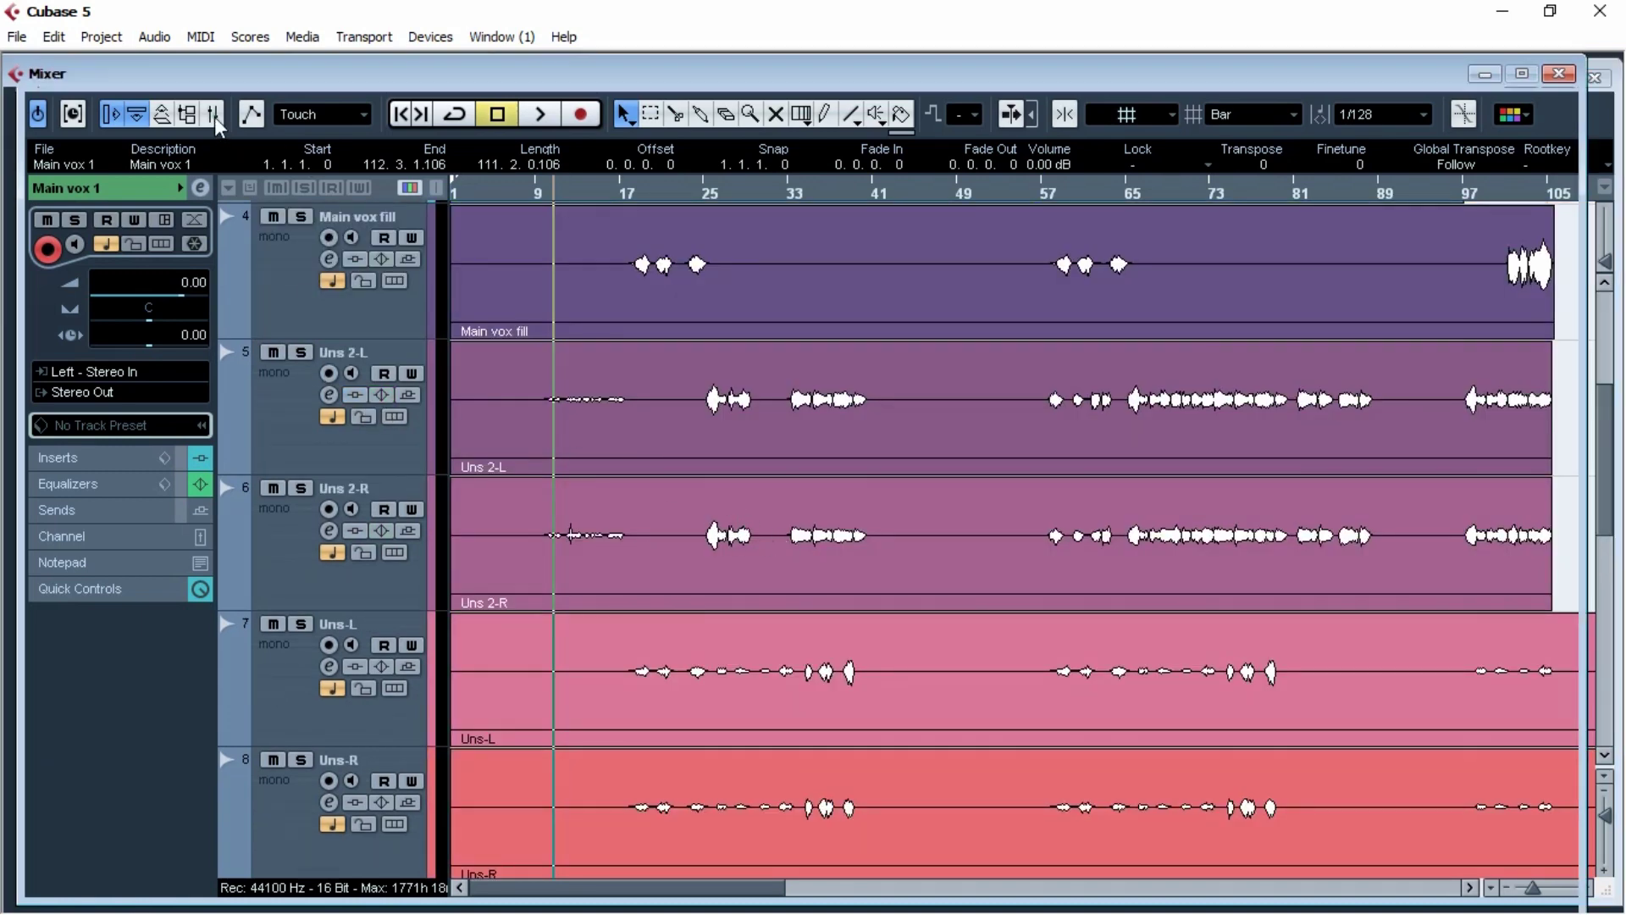
left_click(756, 646)
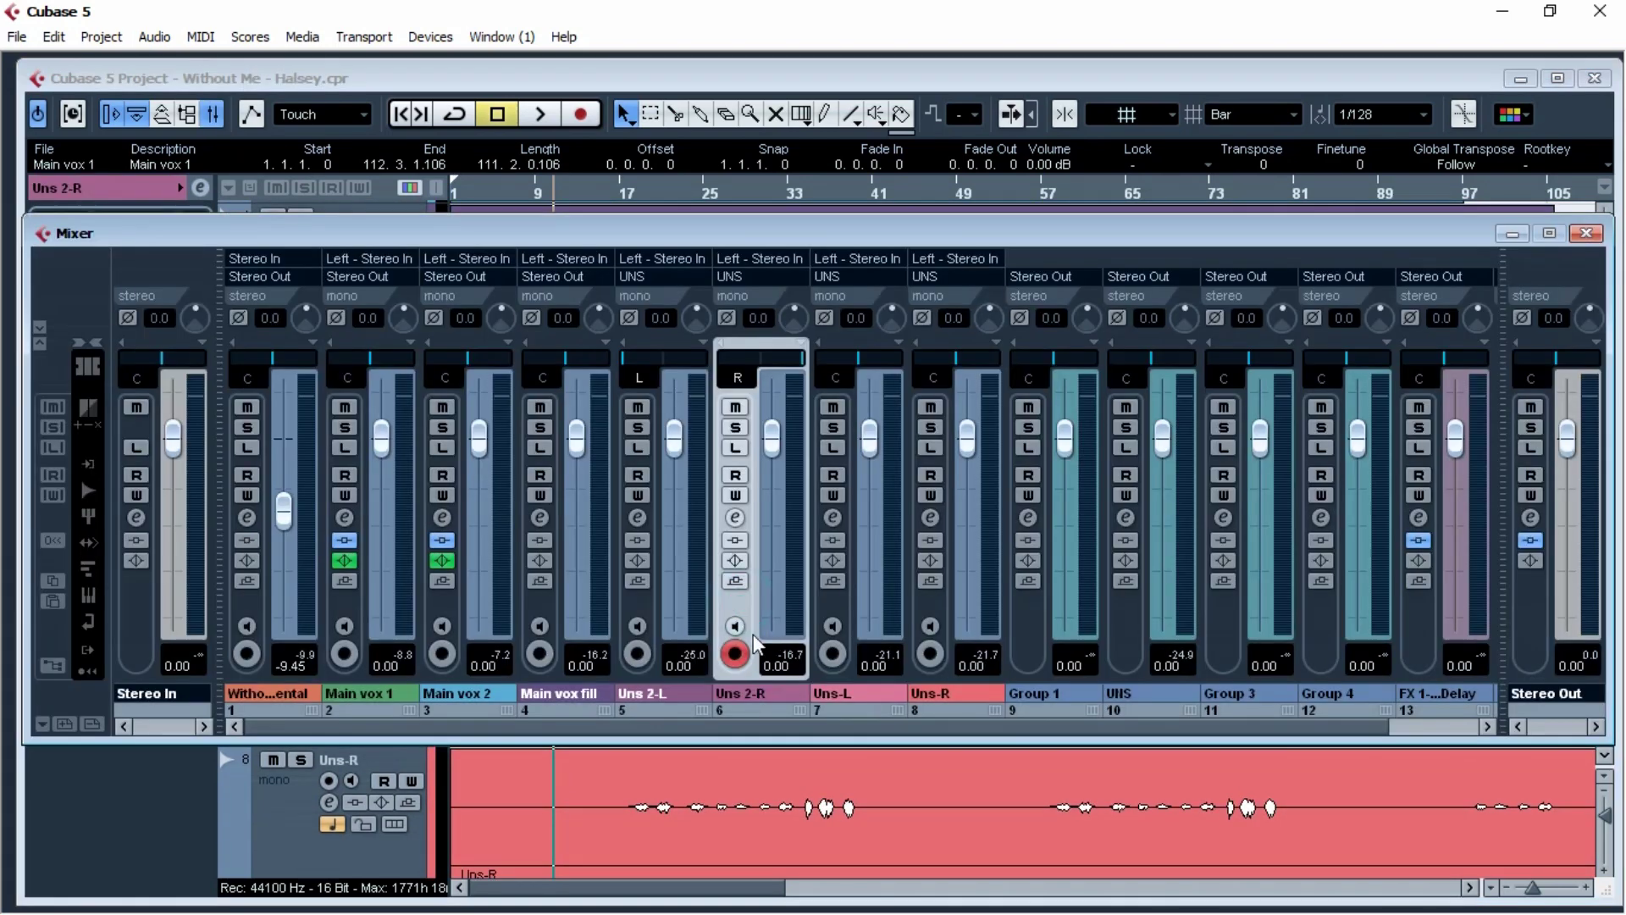
left_click(642, 614)
right_click(666, 506)
left_click(649, 512)
left_click(638, 517)
right_click(617, 415)
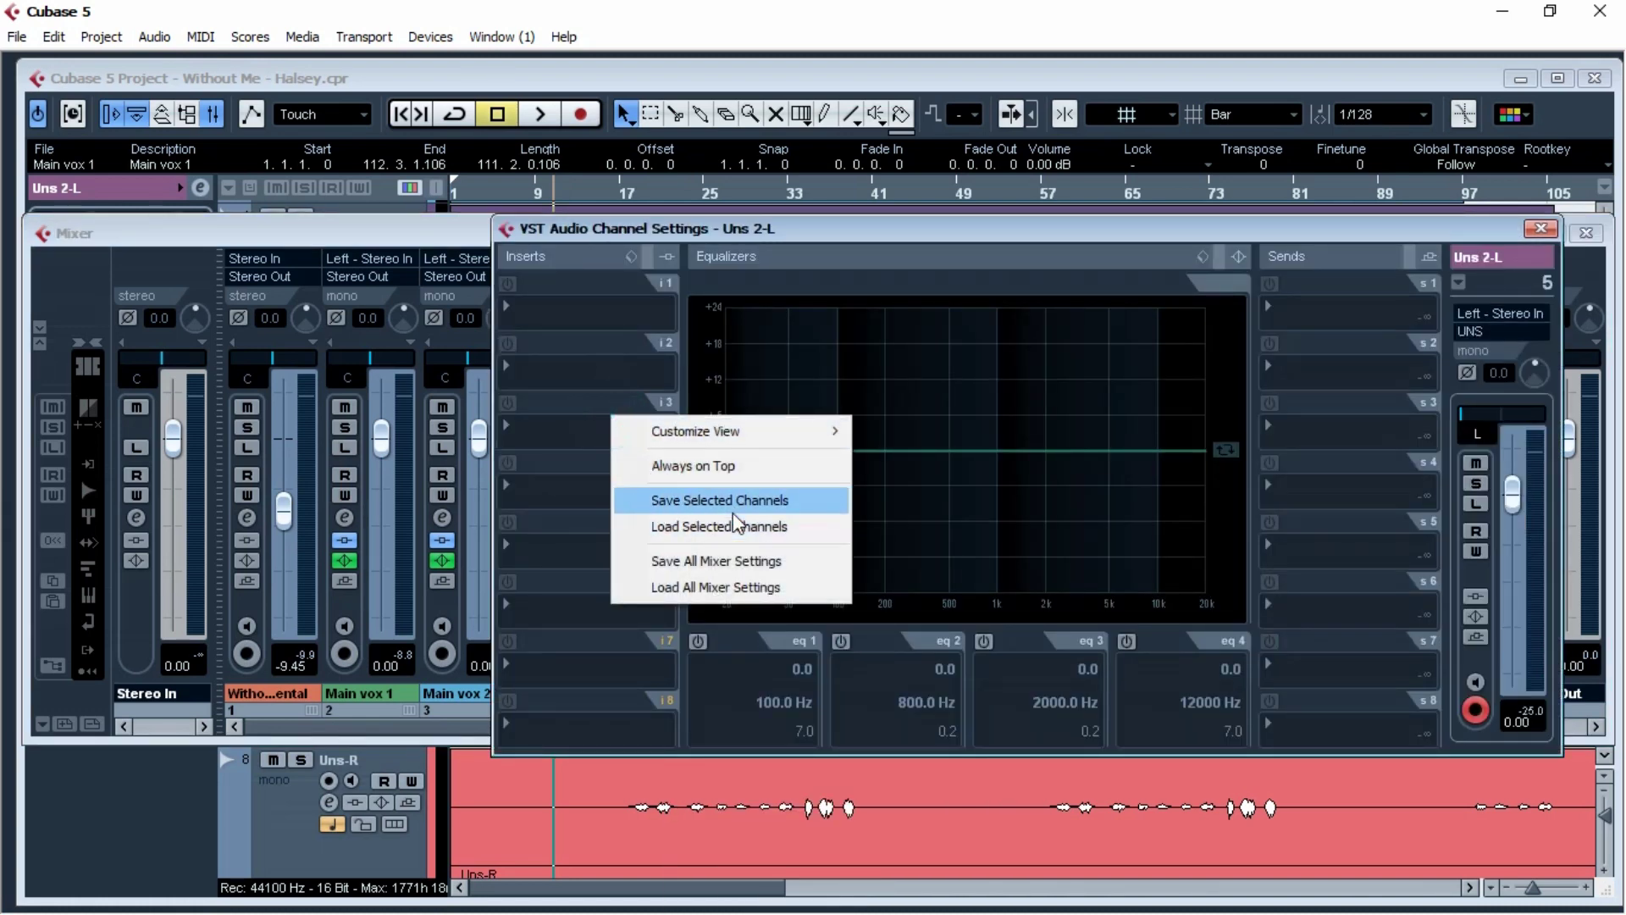
left_click(756, 527)
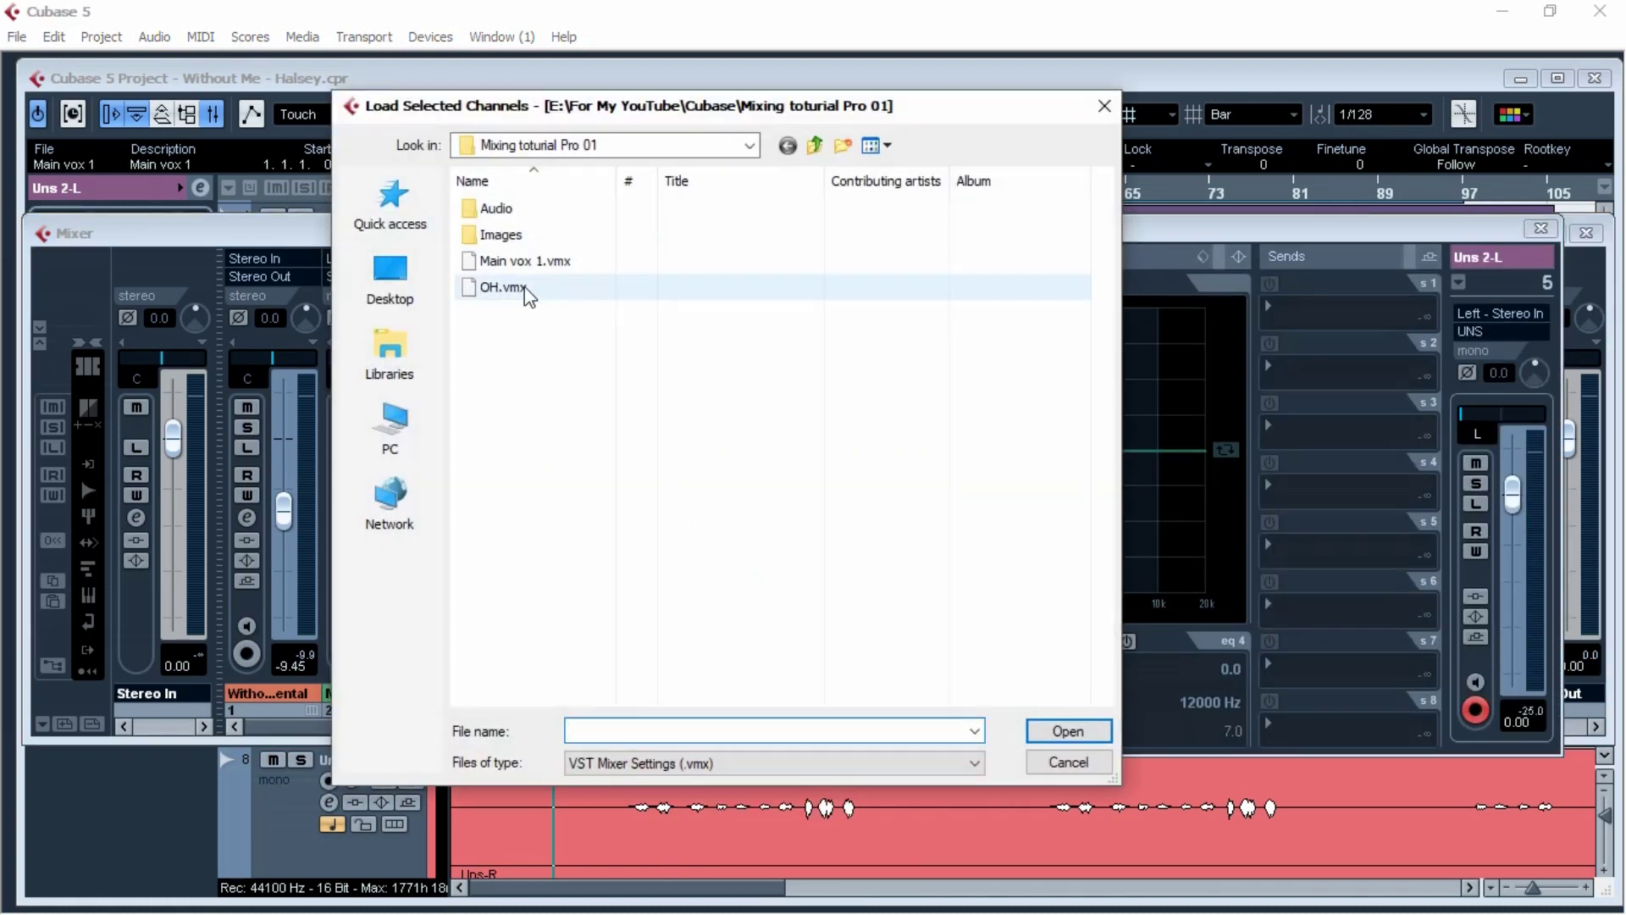
double_click(559, 263)
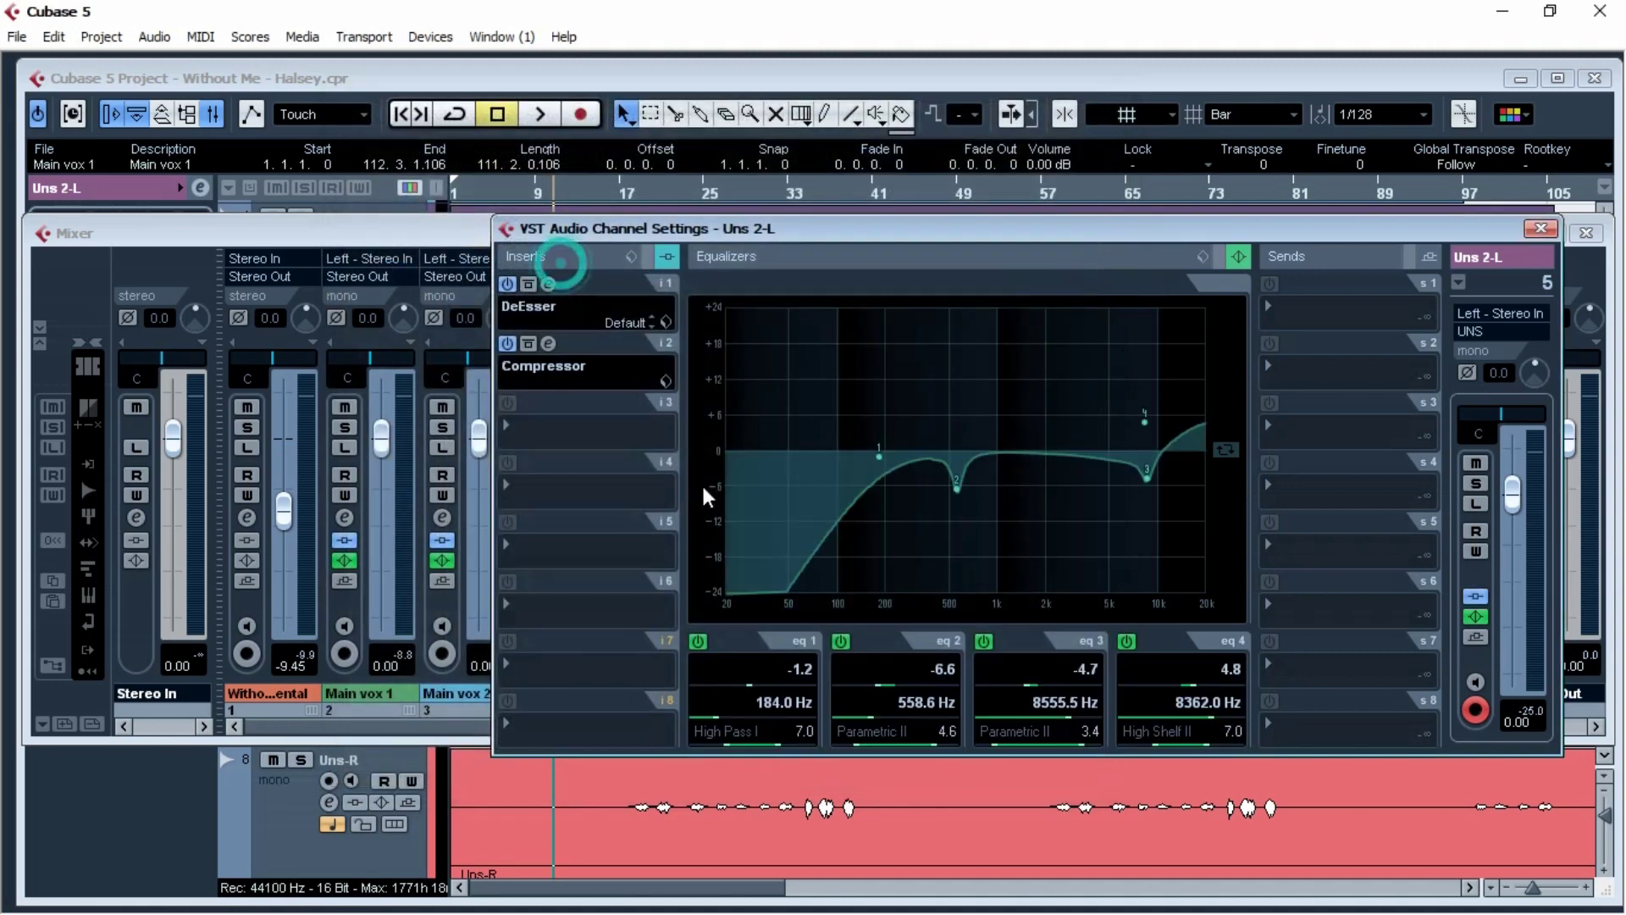
left_click(1540, 229)
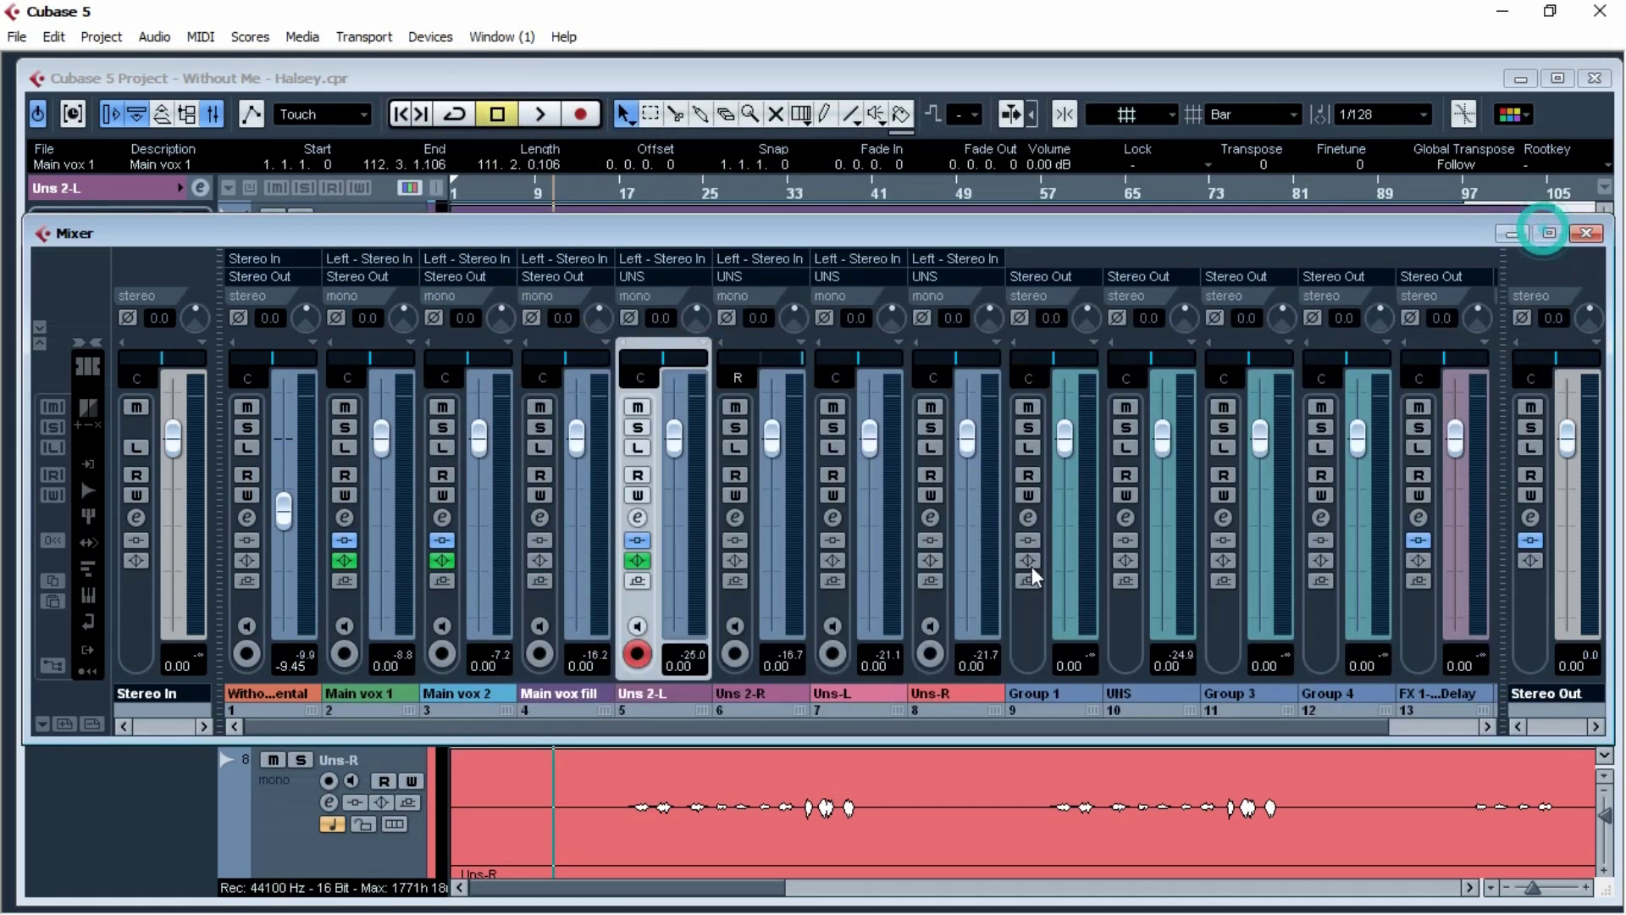
Step: Load the Main vox 1.vmx channel settings onto Uns 2-R
right_click(737, 600)
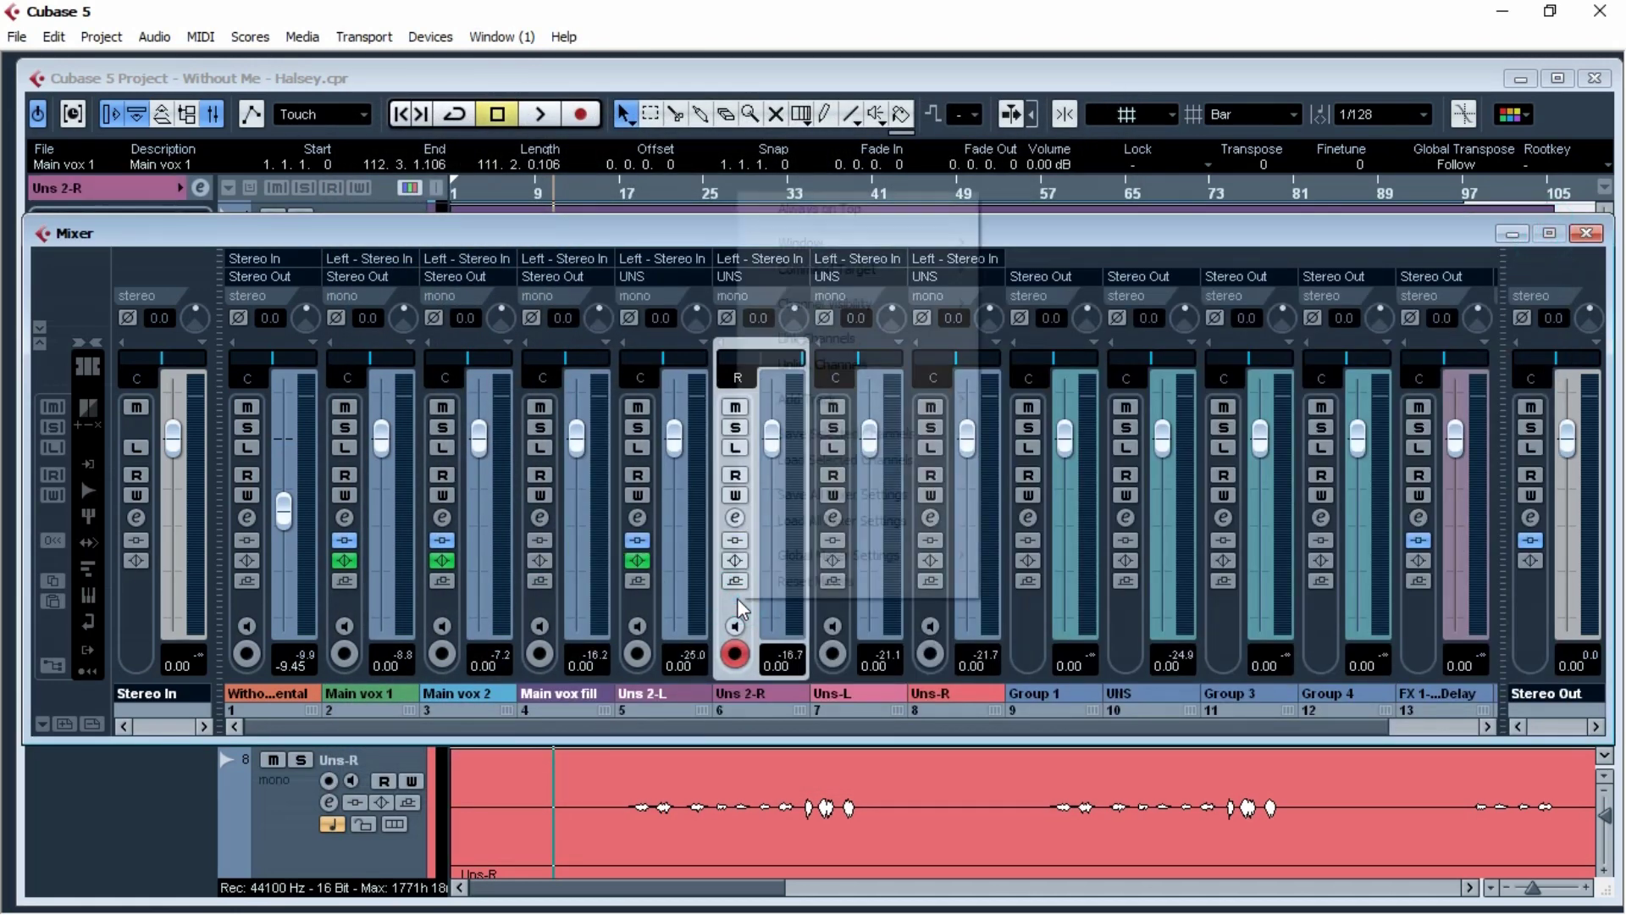
left_click(786, 461)
double_click(550, 263)
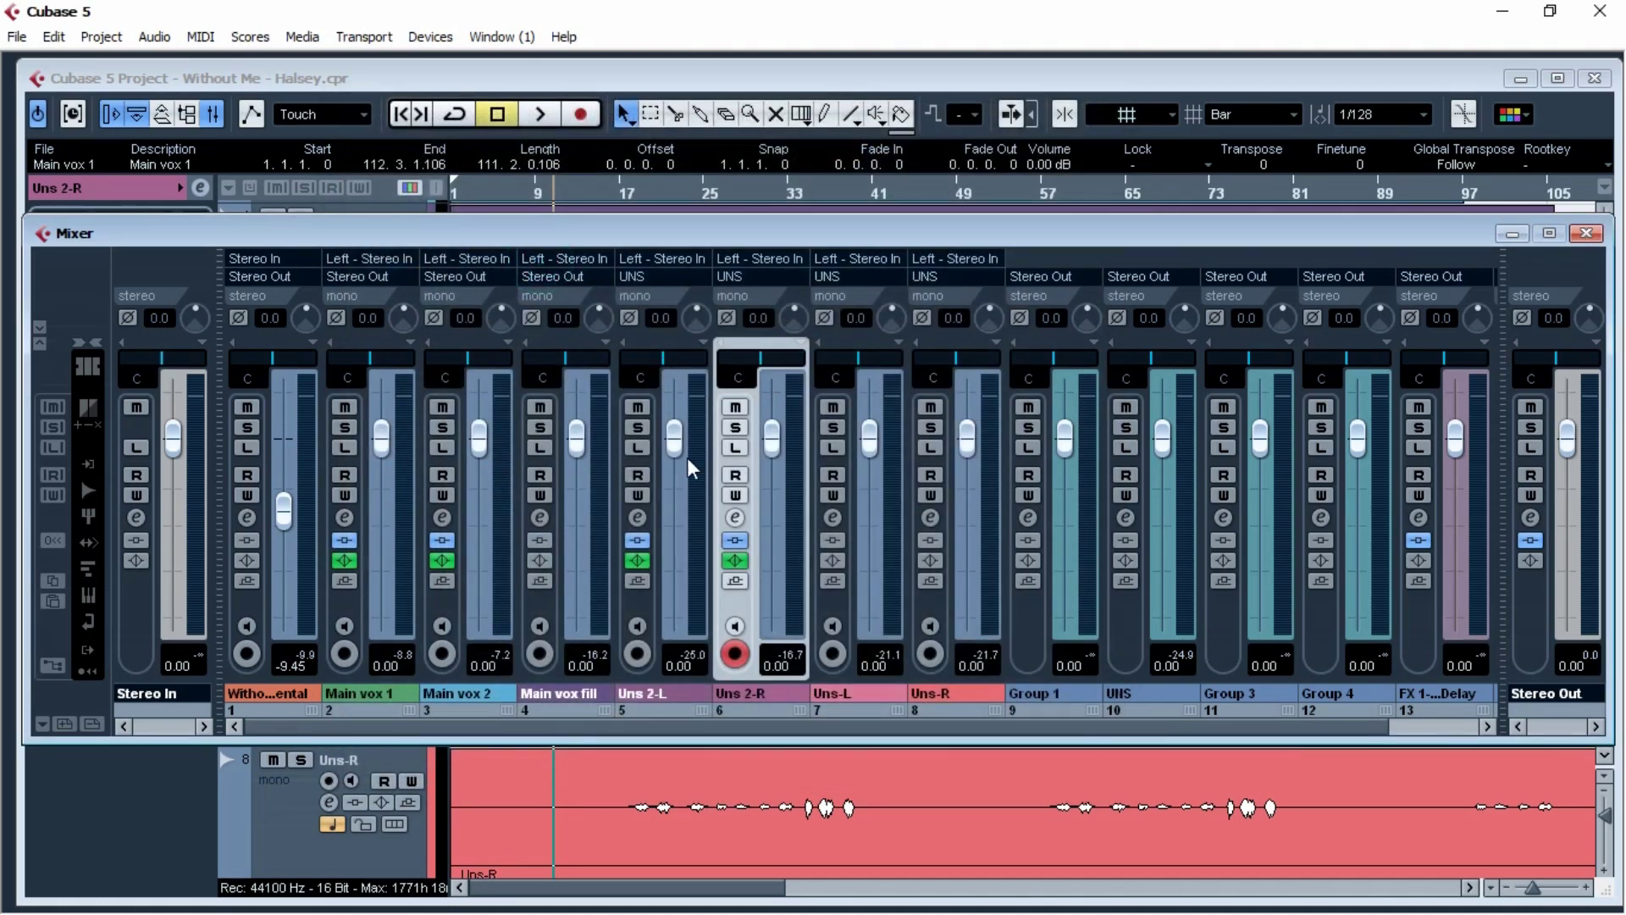
Step: Pan Uns 2-L fully left and Uns 2-R fully right, and audition both in solo during playback
key("space")
left_click(638, 427)
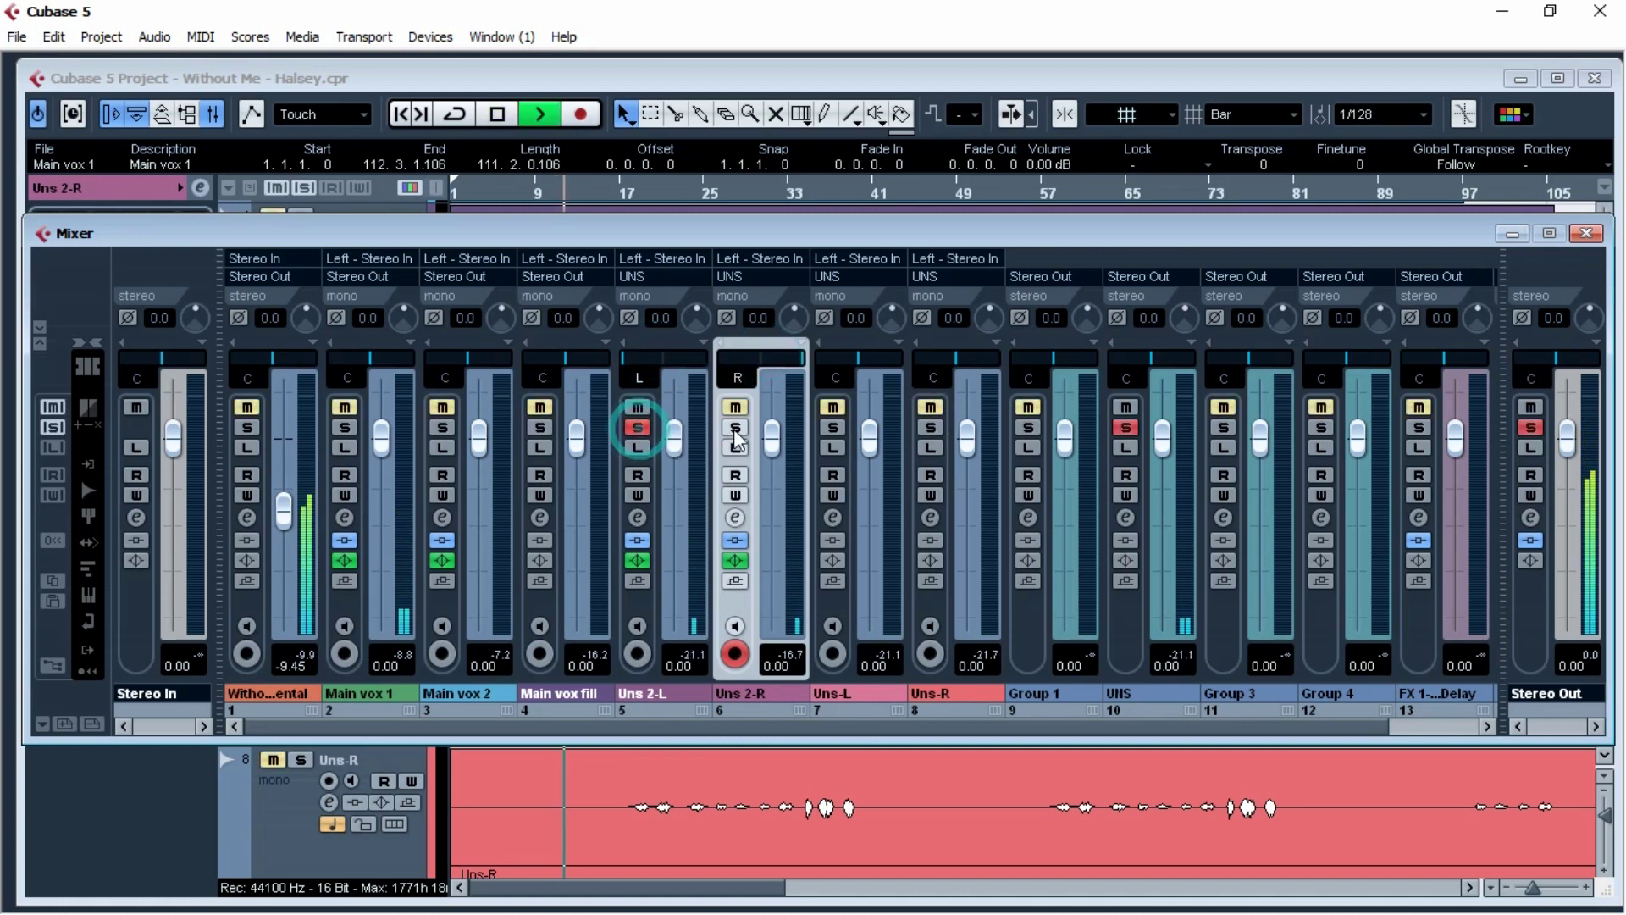
left_click(733, 432)
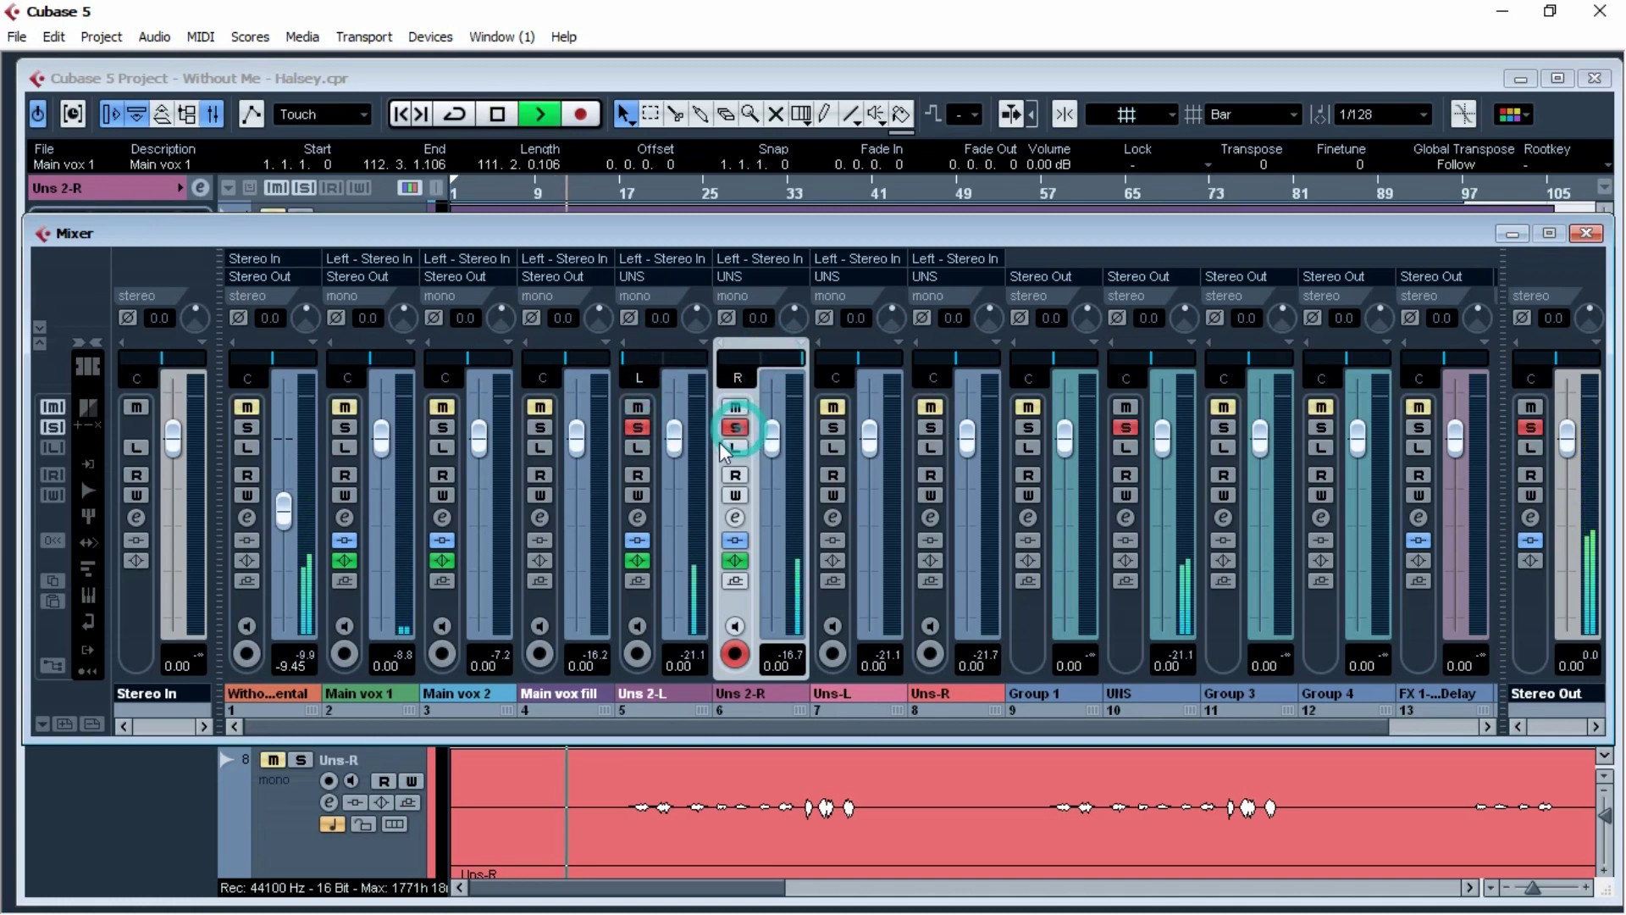
key("space")
left_click(1587, 237)
Step: Audition Uns-L in solo during playback from about bar 20 and view its channel settings
scroll(712, 485, "down", 2)
scroll(712, 484, "up", 1)
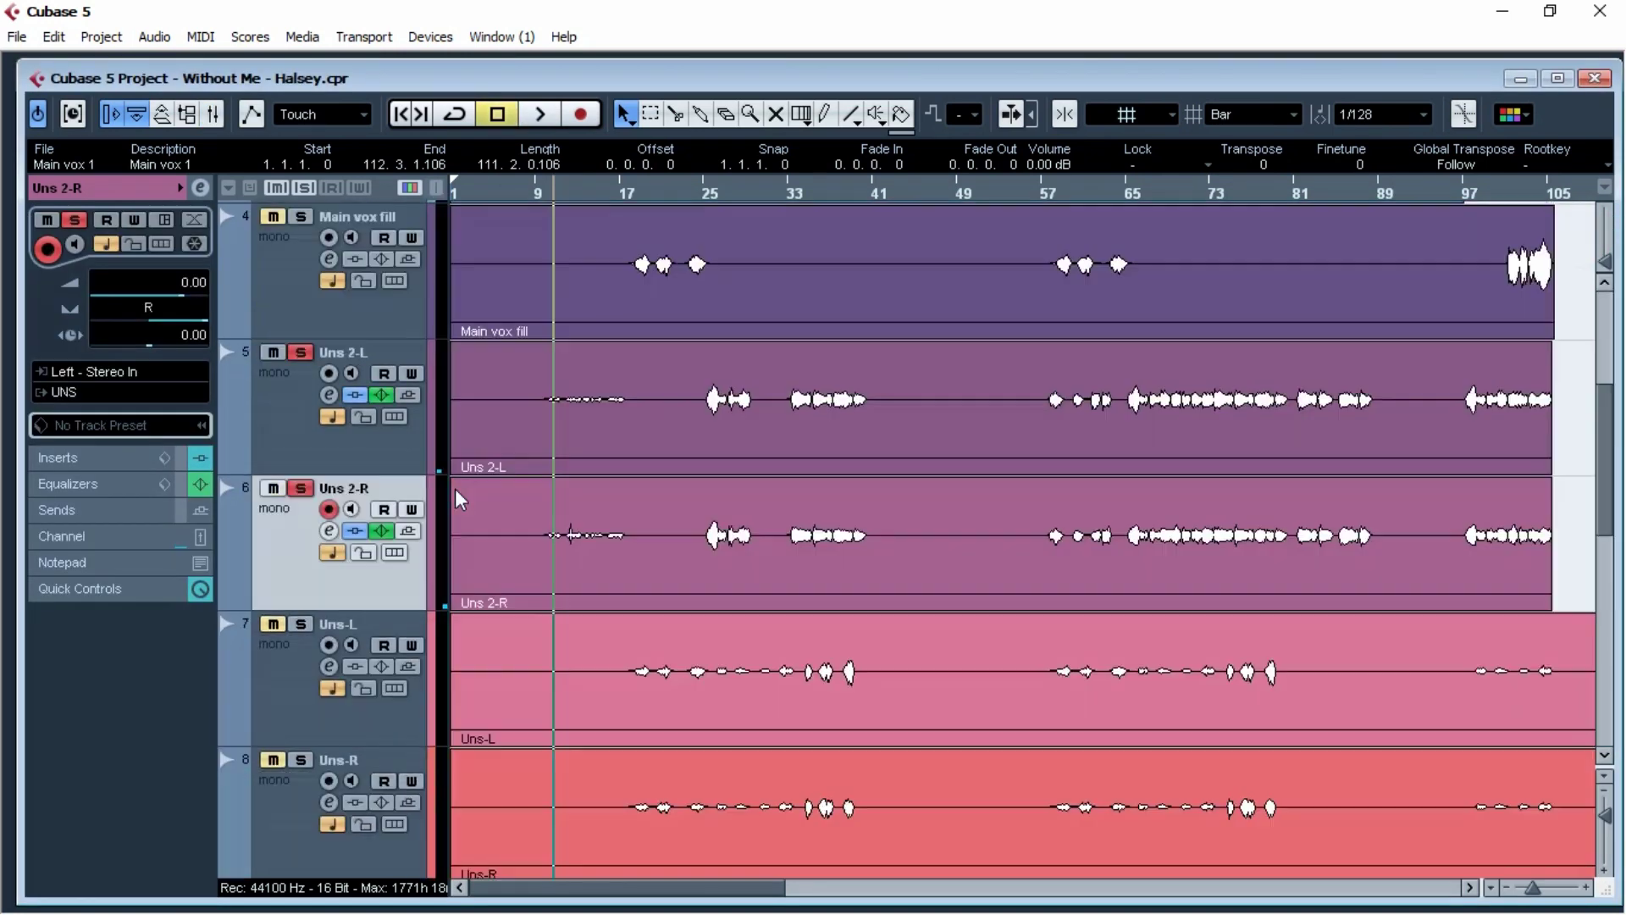
left_click(301, 489)
left_click(648, 194)
left_click(659, 193)
key("space")
left_click(329, 532)
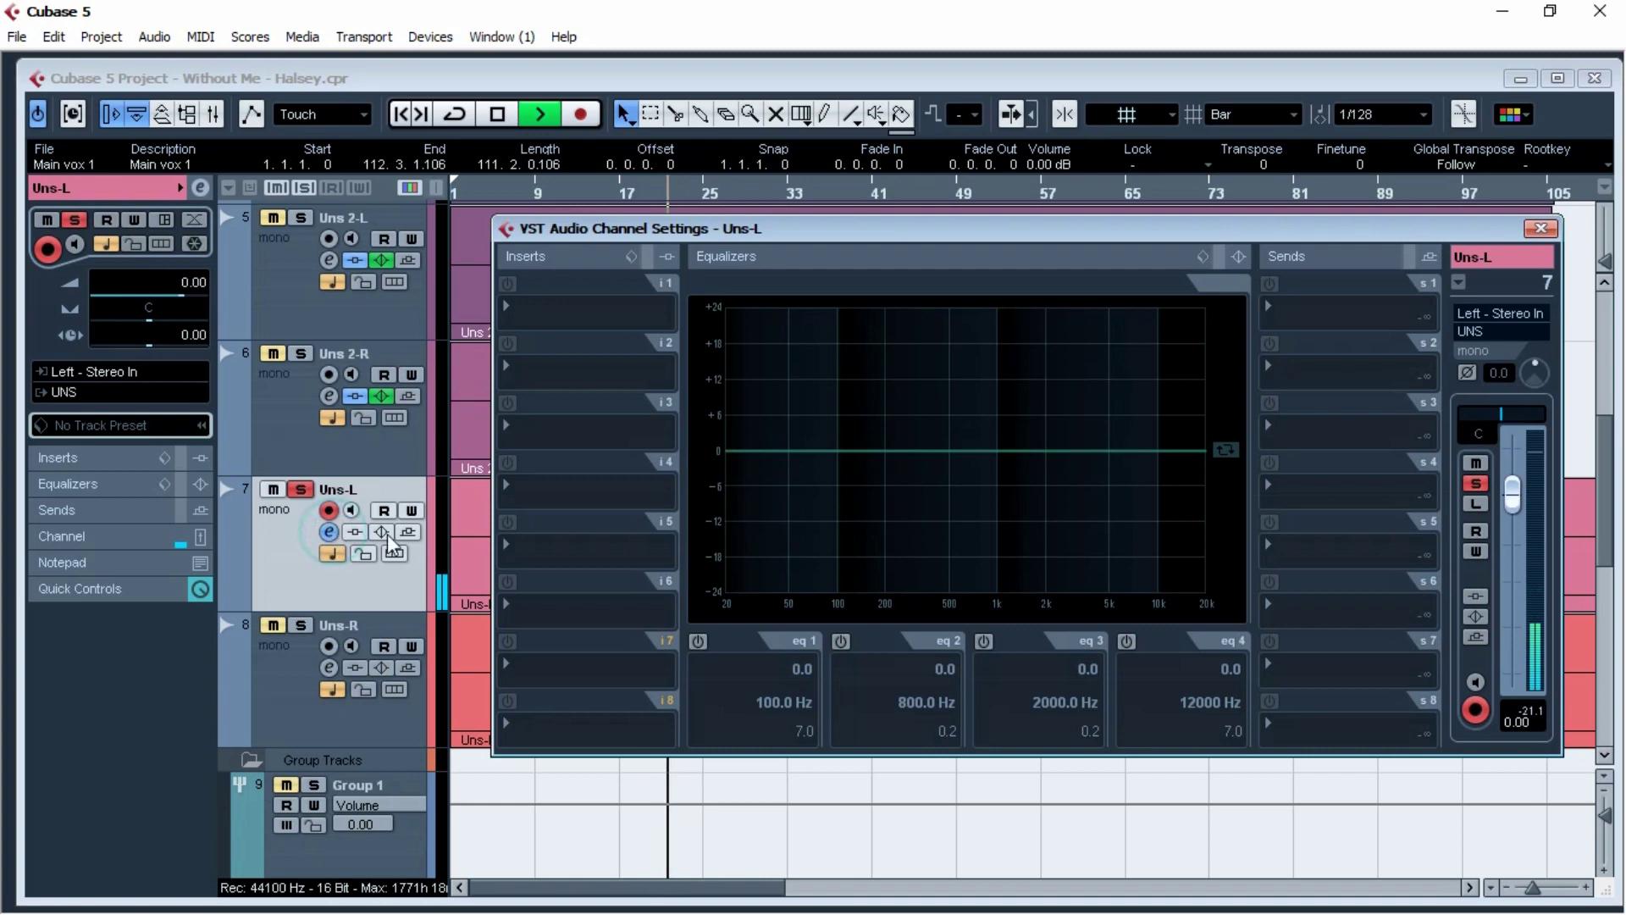
key("space")
left_click(301, 490)
left_click(330, 532)
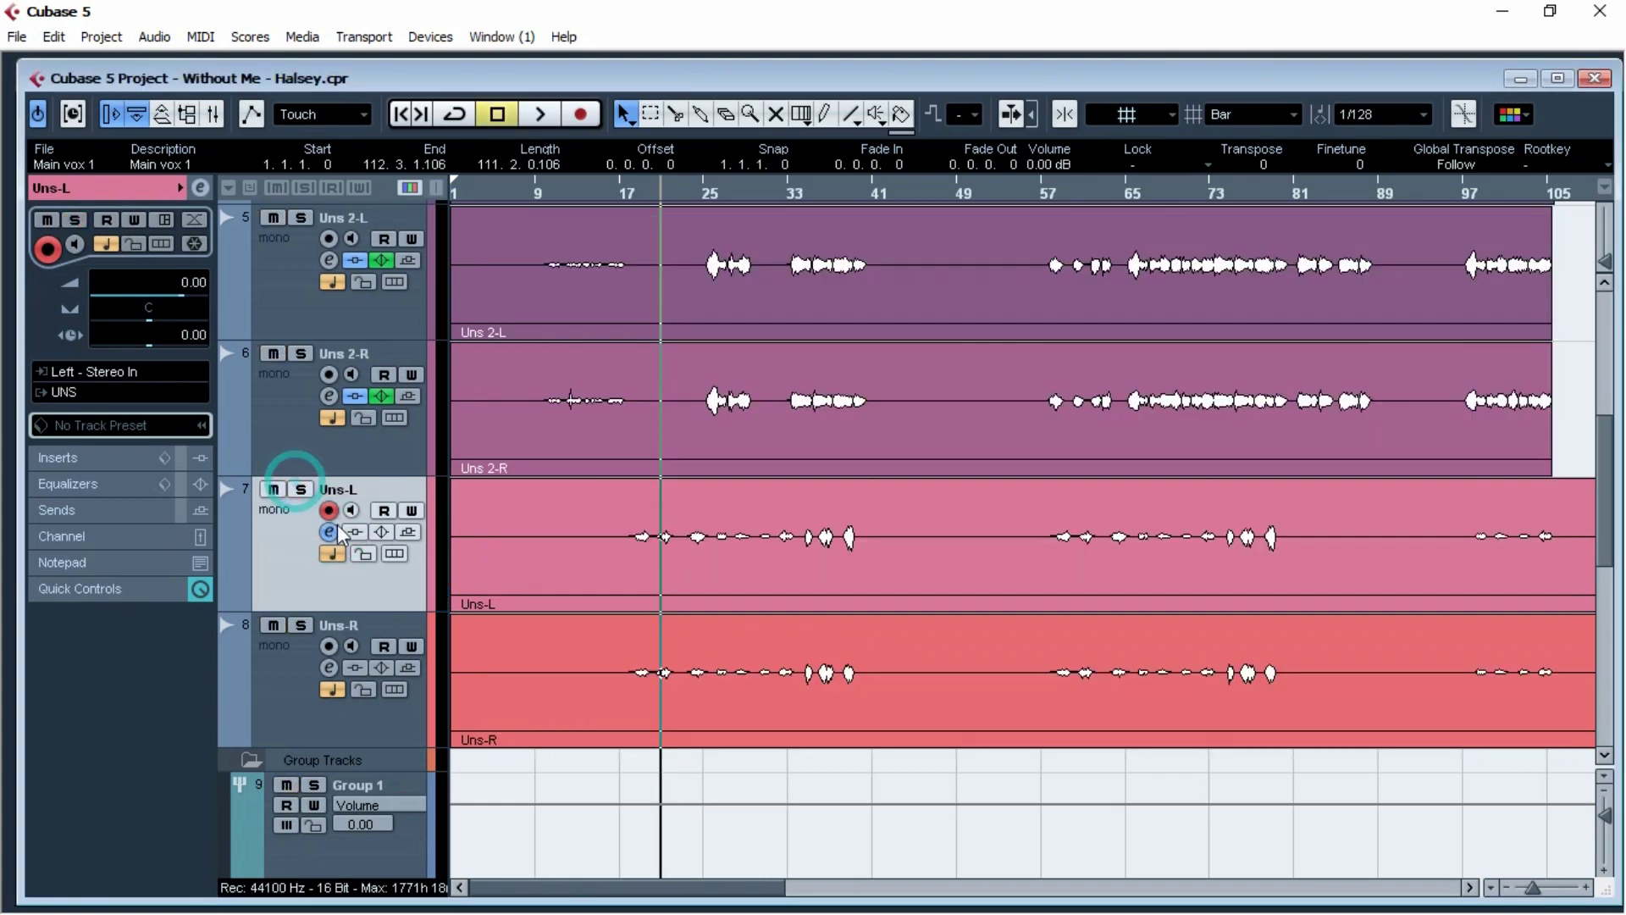
Step: Save Main vox 2's channel settings as Main vox 2.vmx and load them onto Uns-L and Uns-R
scroll(551, 532, "up", 5)
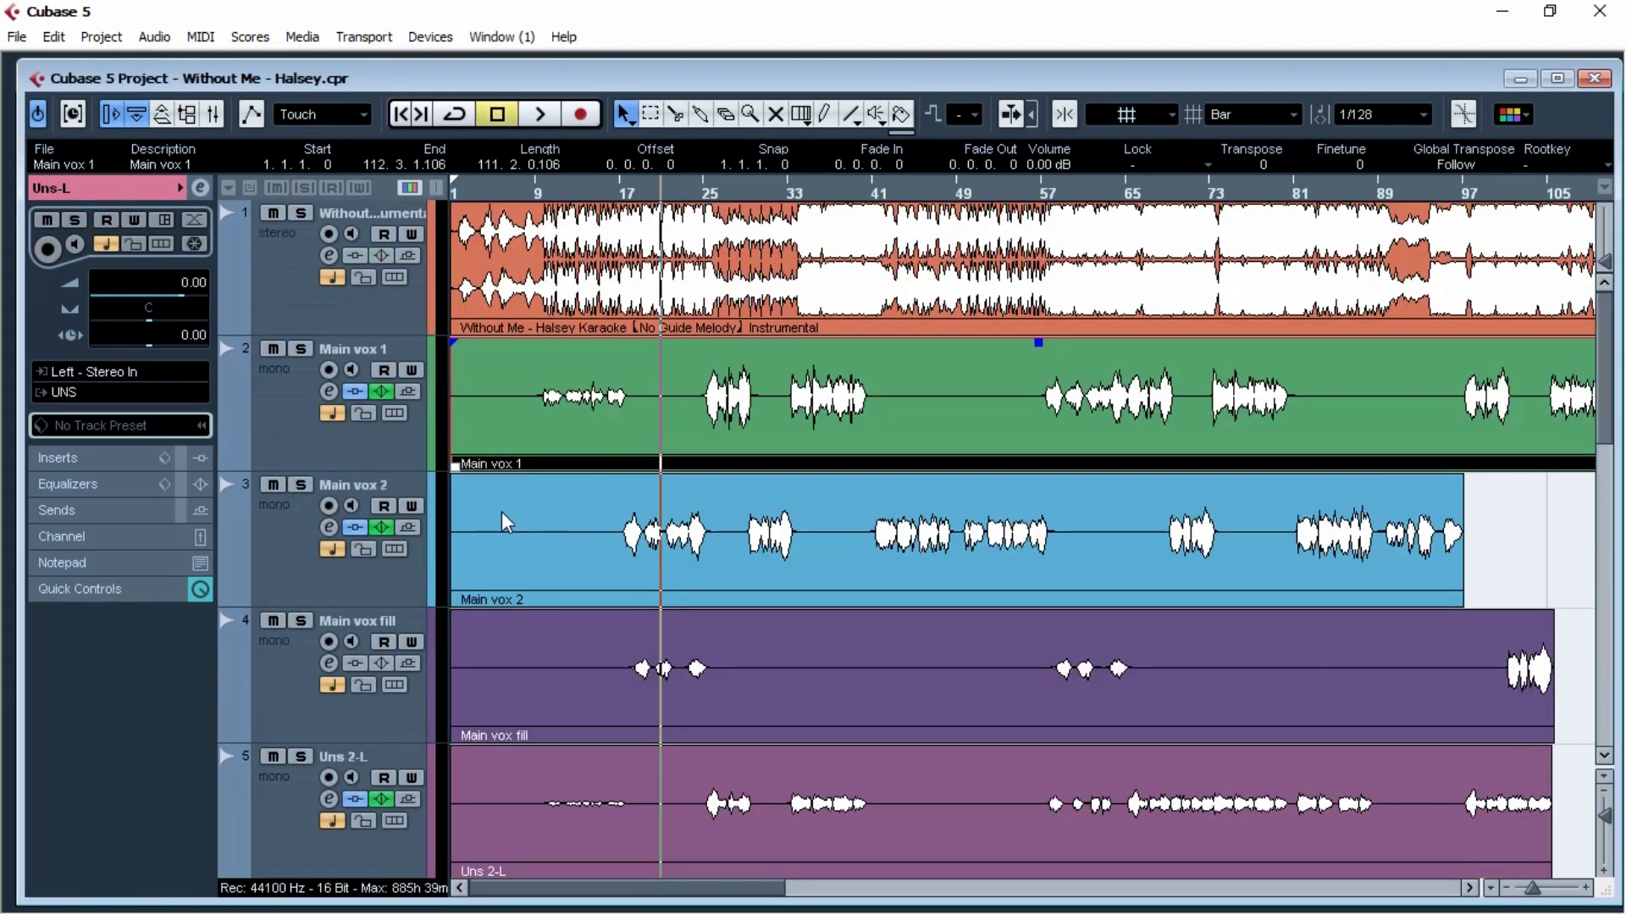
left_click(300, 489)
key("space")
left_click(292, 517)
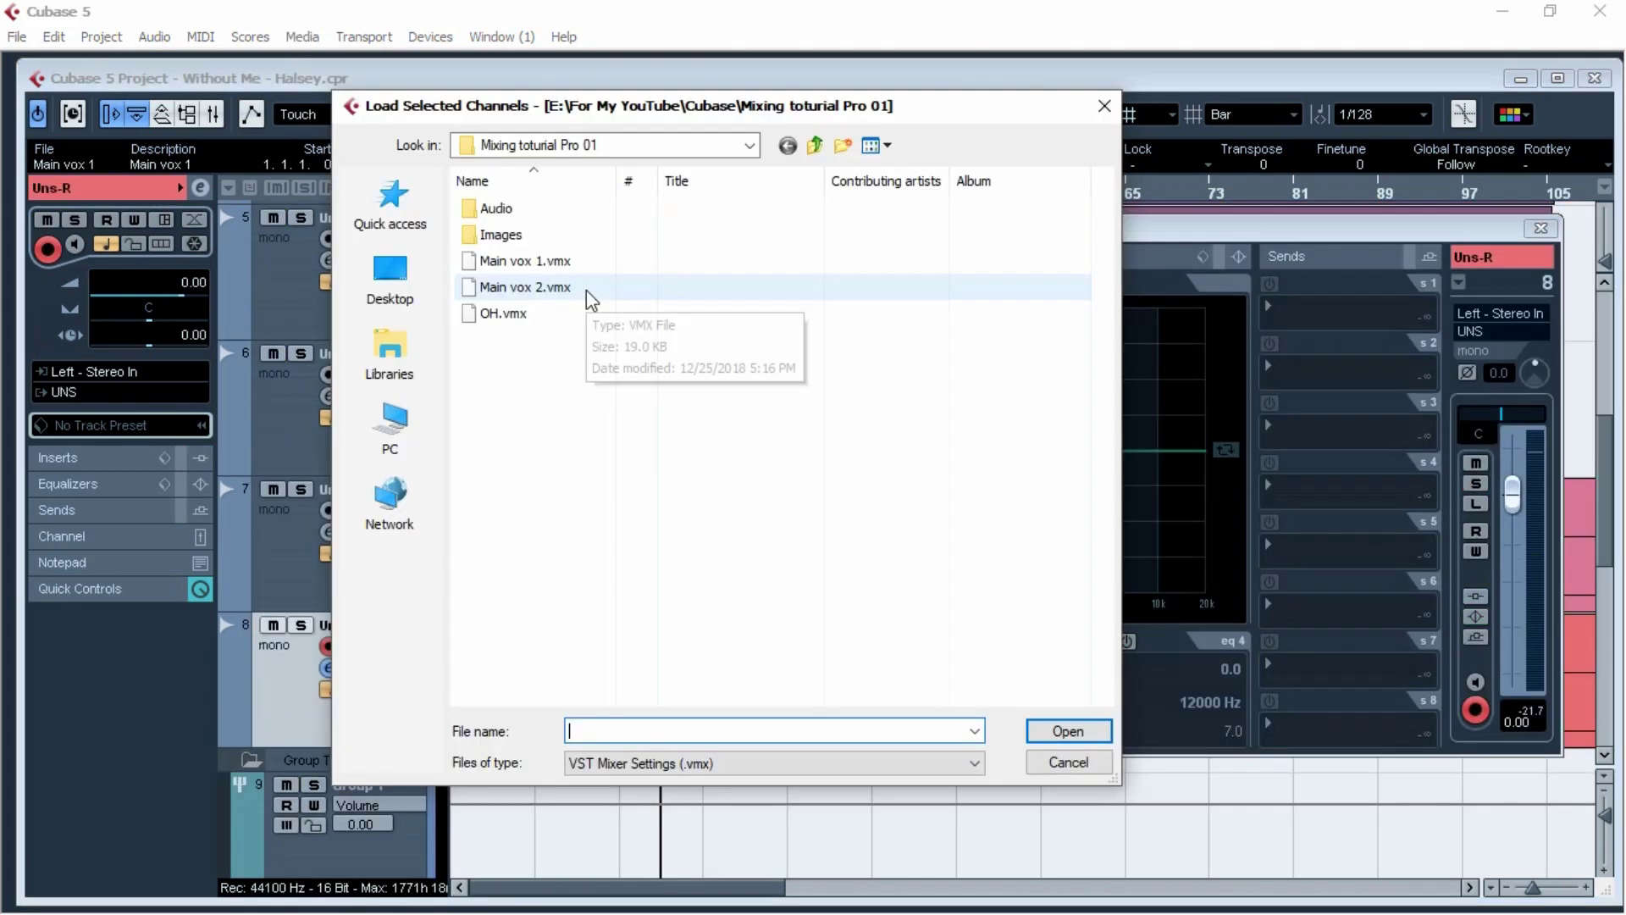
double_click(588, 302)
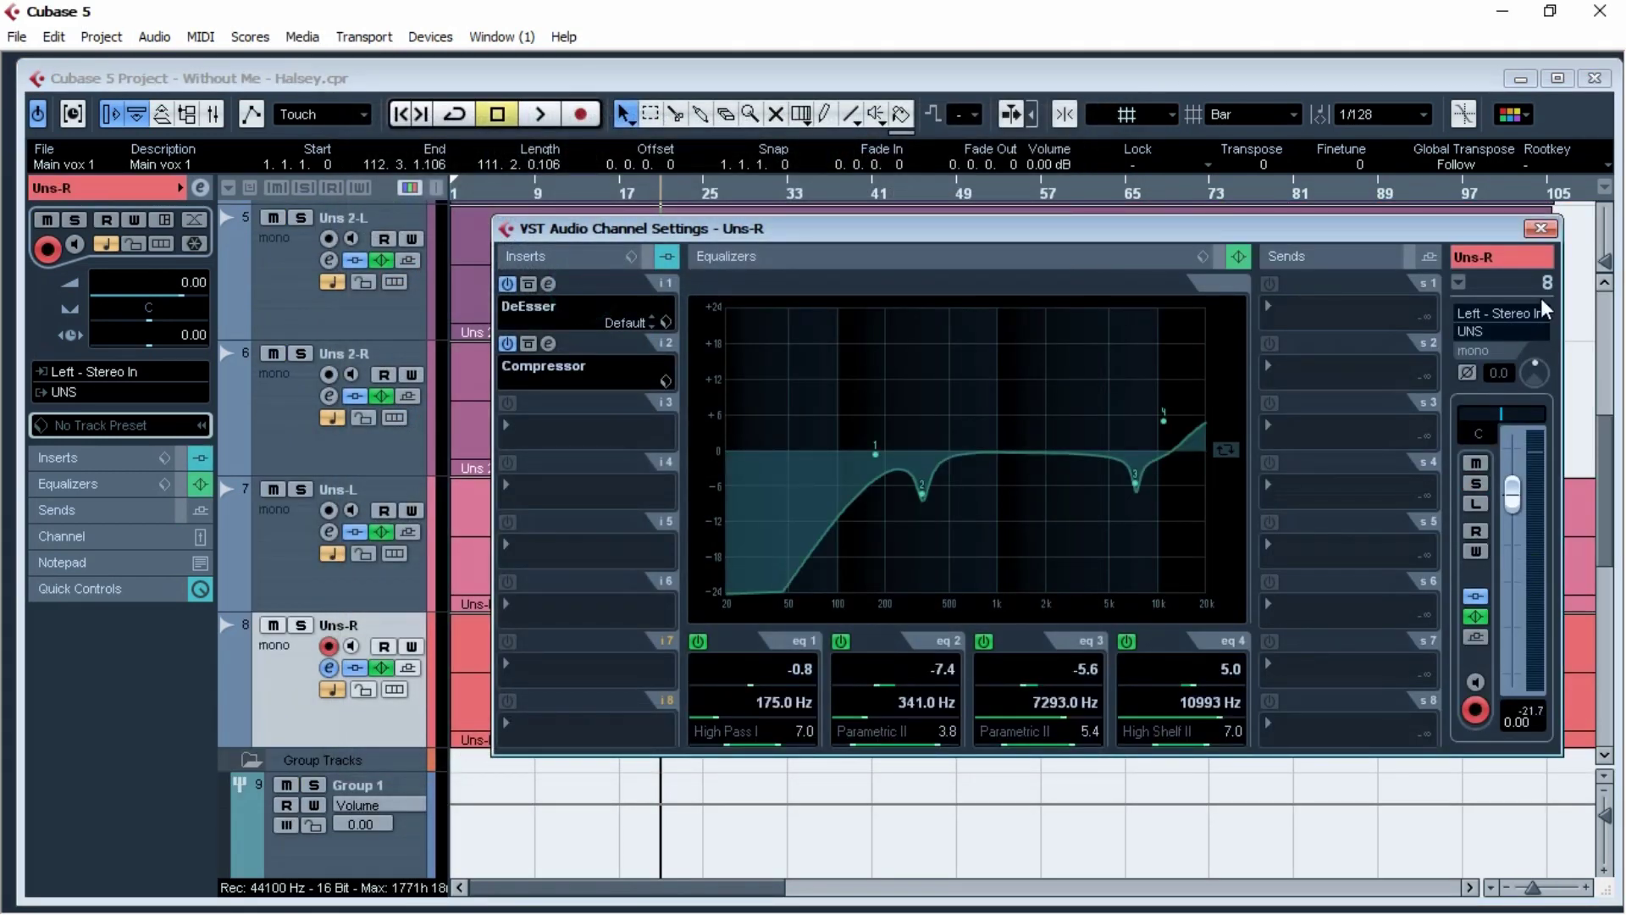
left_click(1539, 229)
Step: Pan Uns-L fully left and Uns-R fully right
left_click(290, 540)
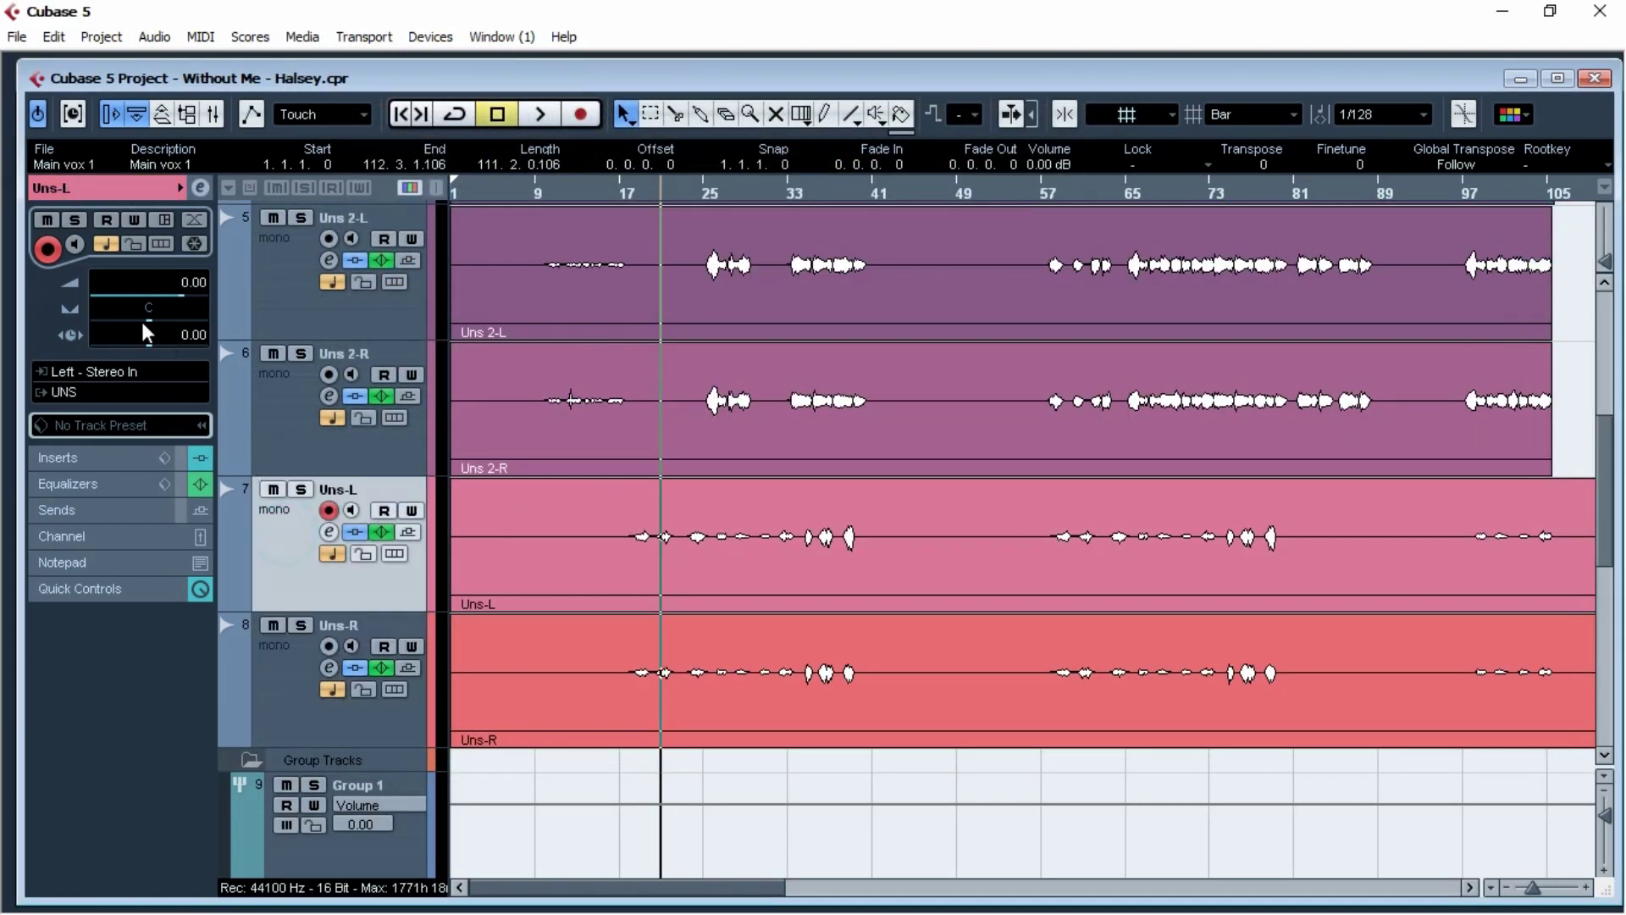
left_click(282, 677)
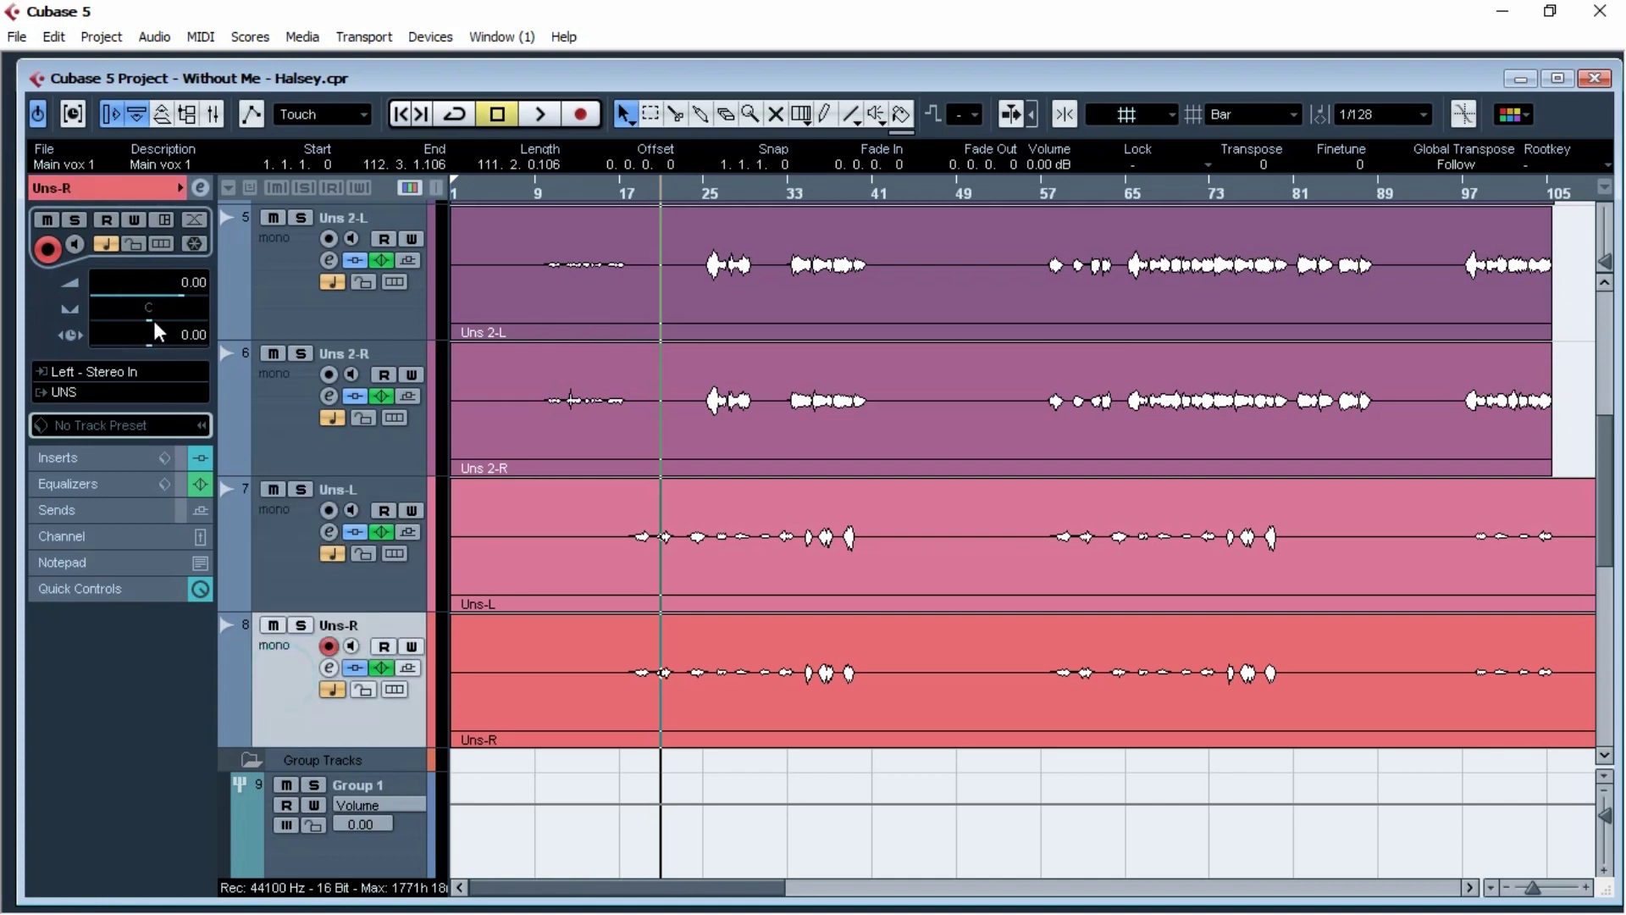
left_click_drag(158, 331, 204, 229)
Step: Link the Uns-L and Uns-R channels in the mixer and lower their faders together to -3.77 dB
left_click(212, 116)
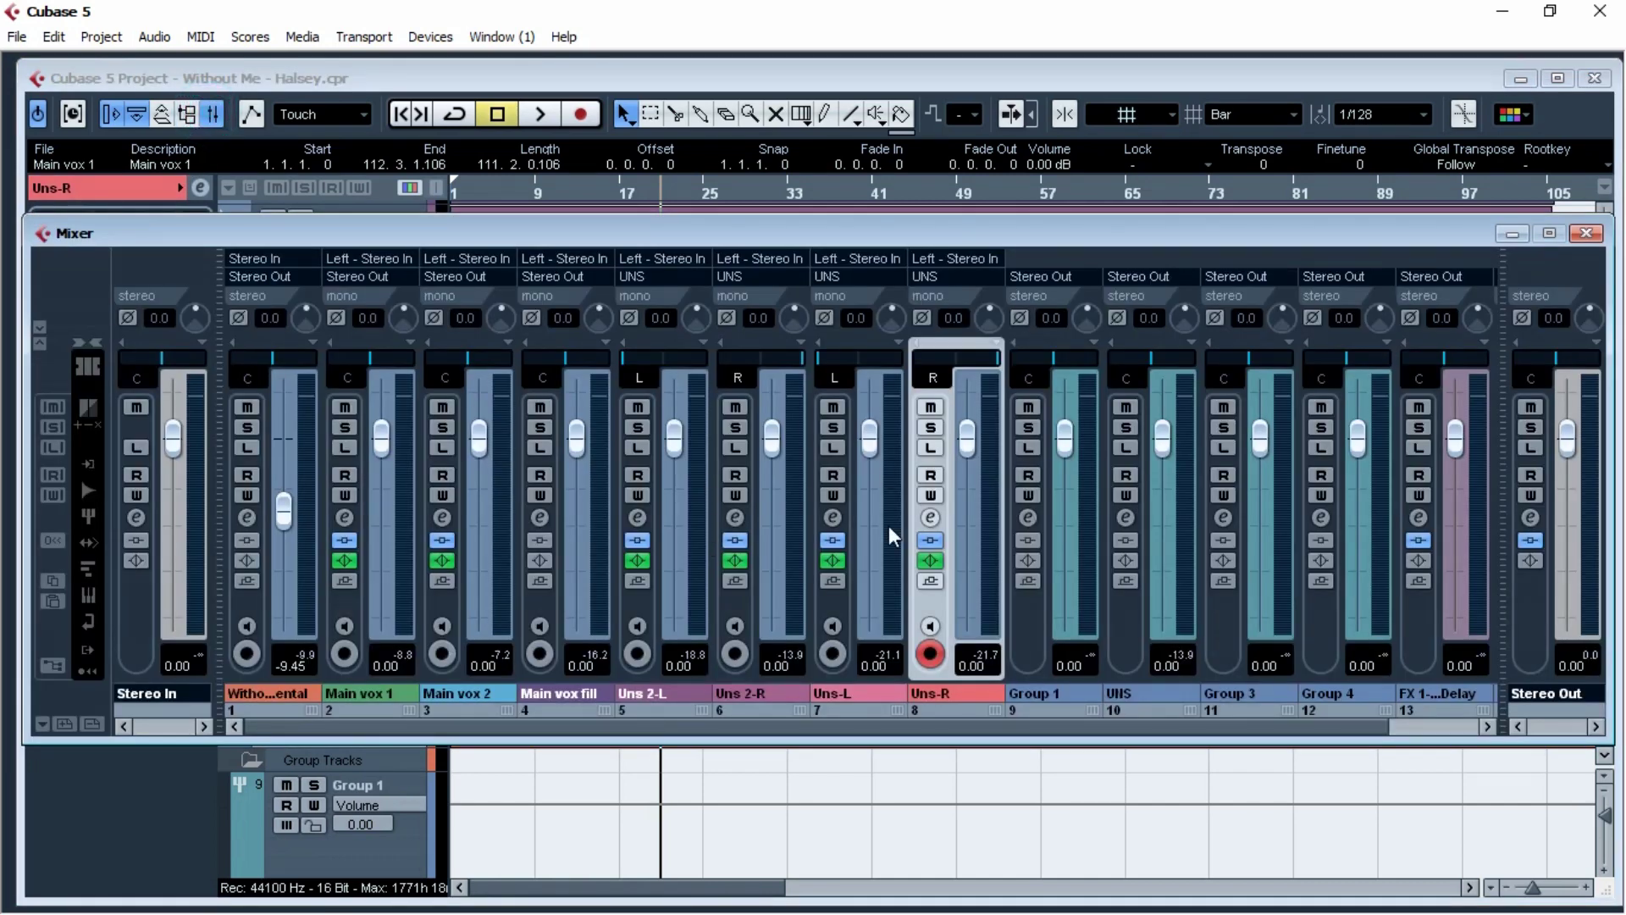
left_click(830, 603)
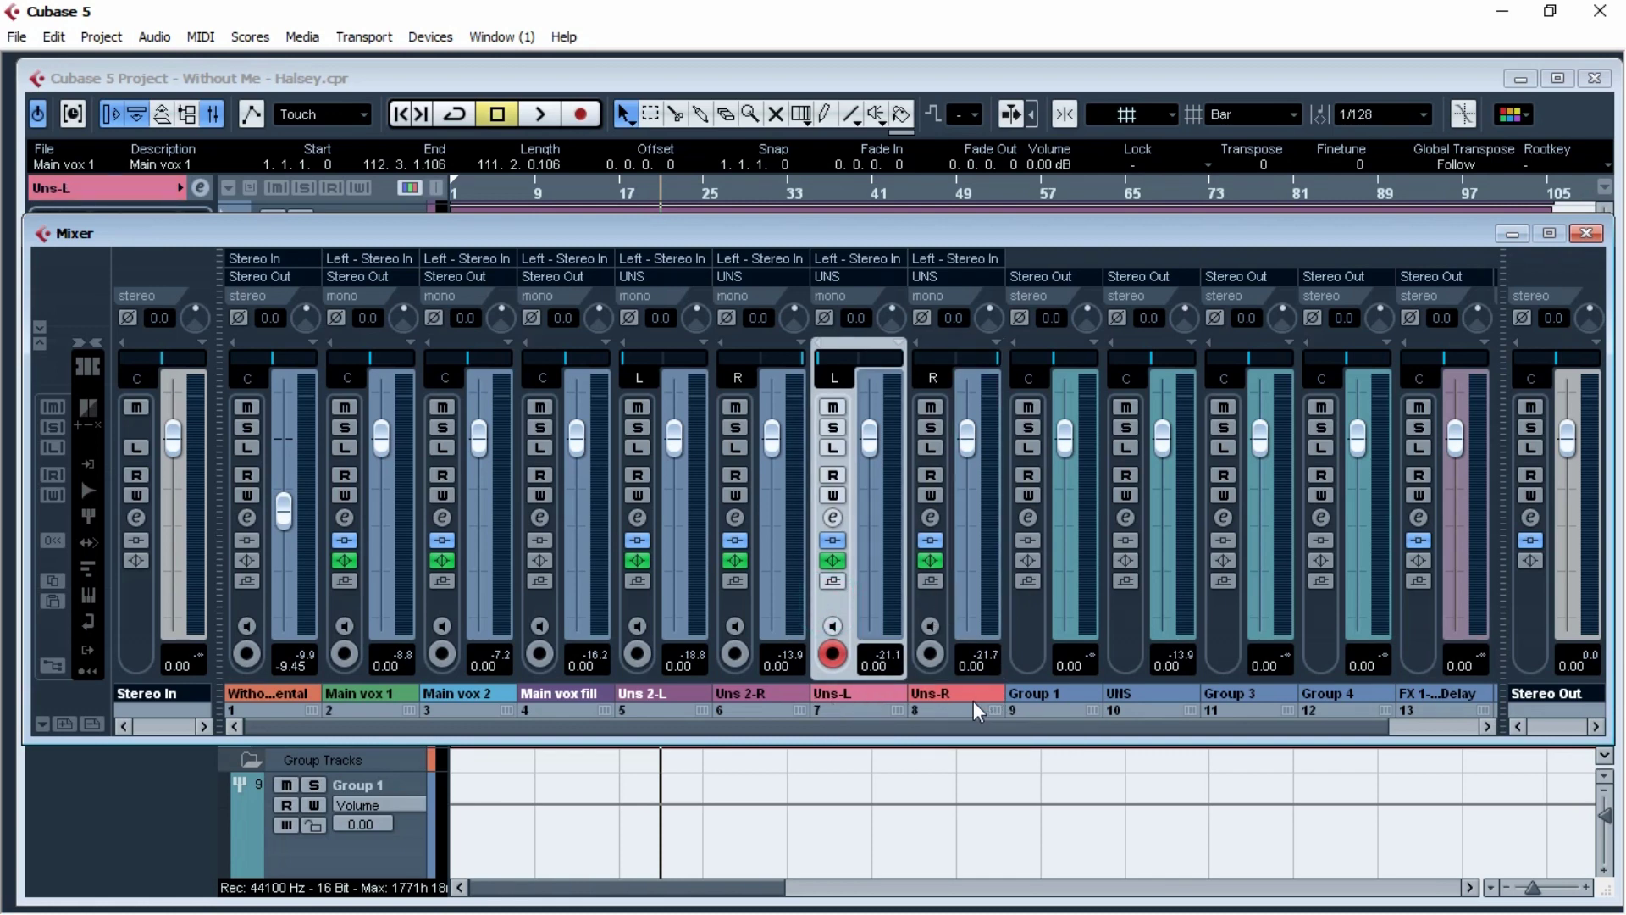
left_click(928, 604, "ctrl")
right_click(868, 559)
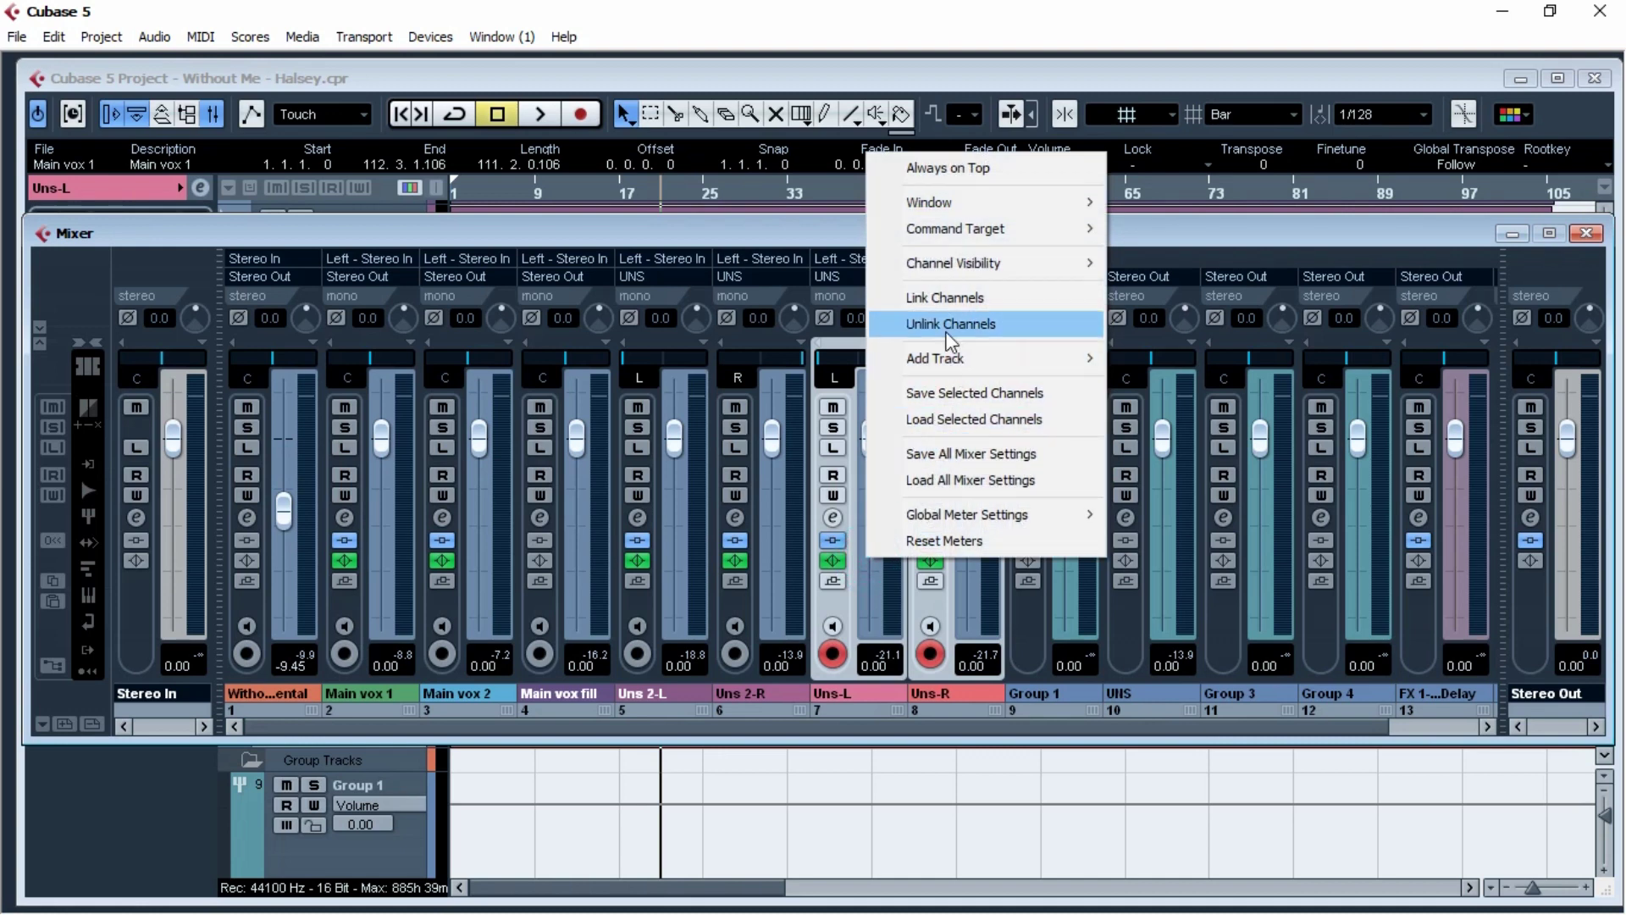
left_click(947, 298)
left_click_drag(874, 495, 874, 476)
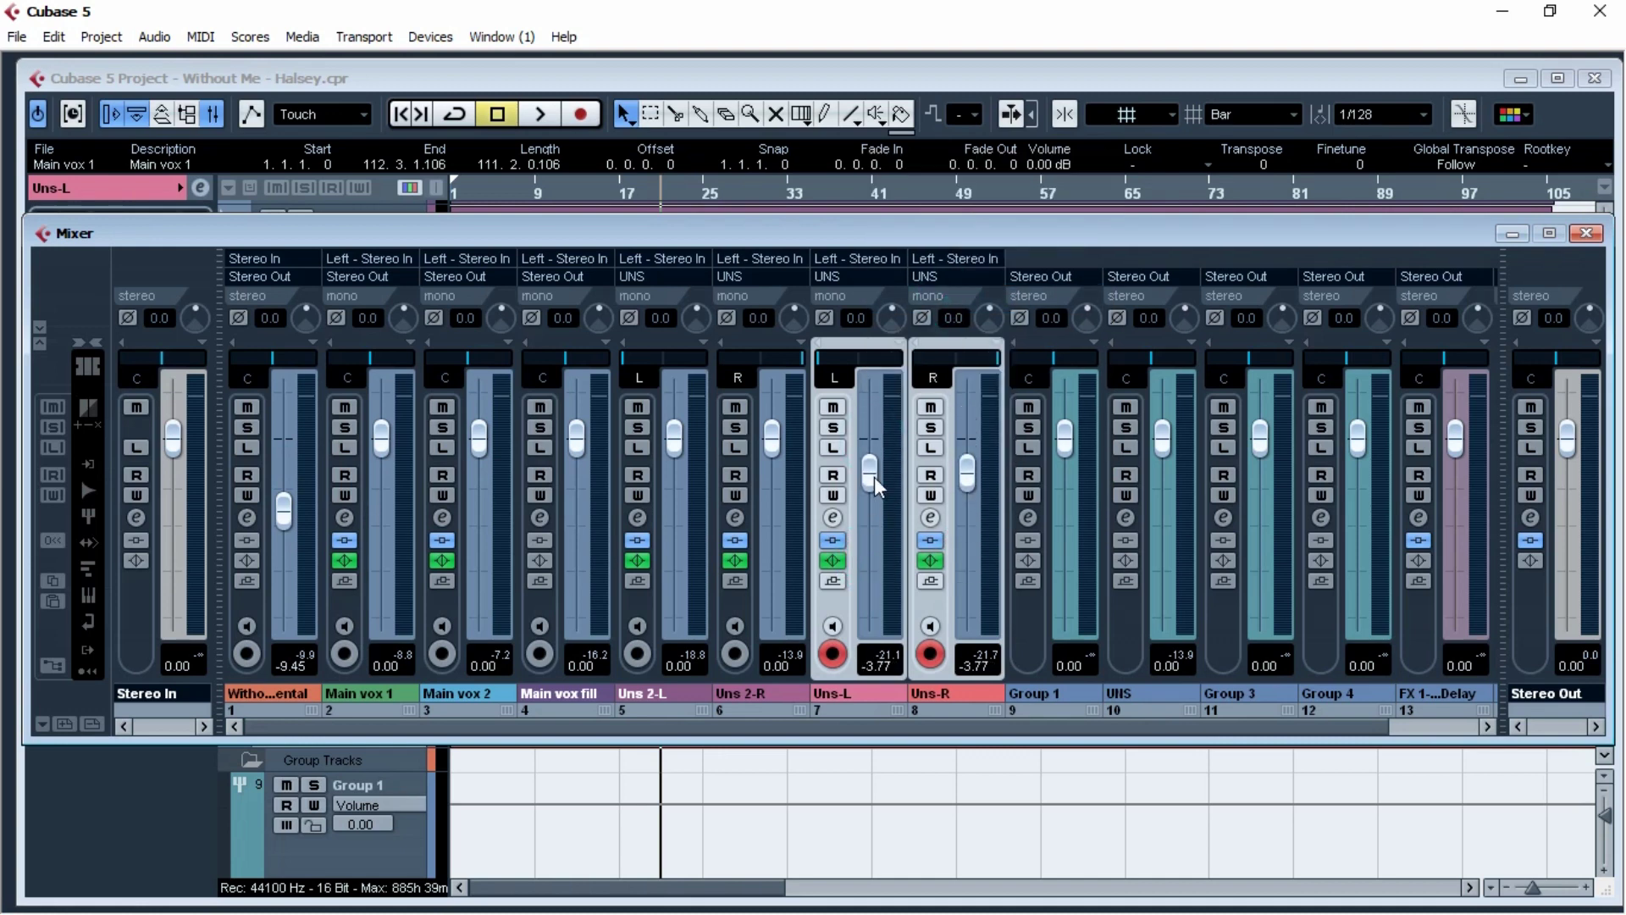
Step: Link Uns 2-L and Uns 2-R and lower their faders together to -3.00 dB
left_click(669, 638)
right_click(666, 537)
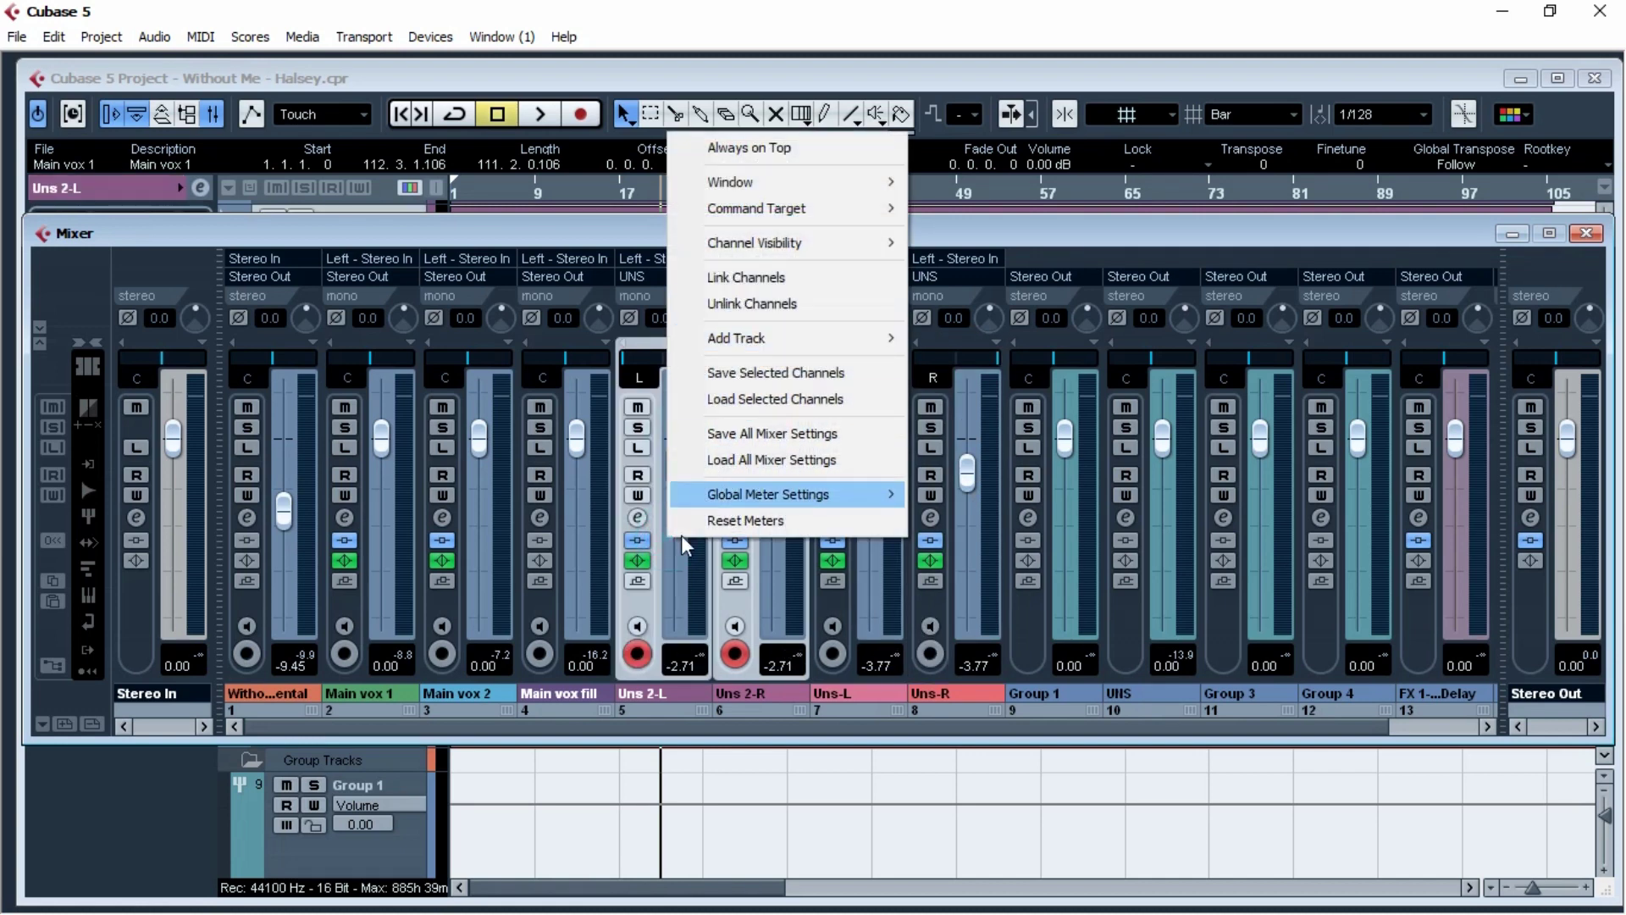
left_click(650, 607)
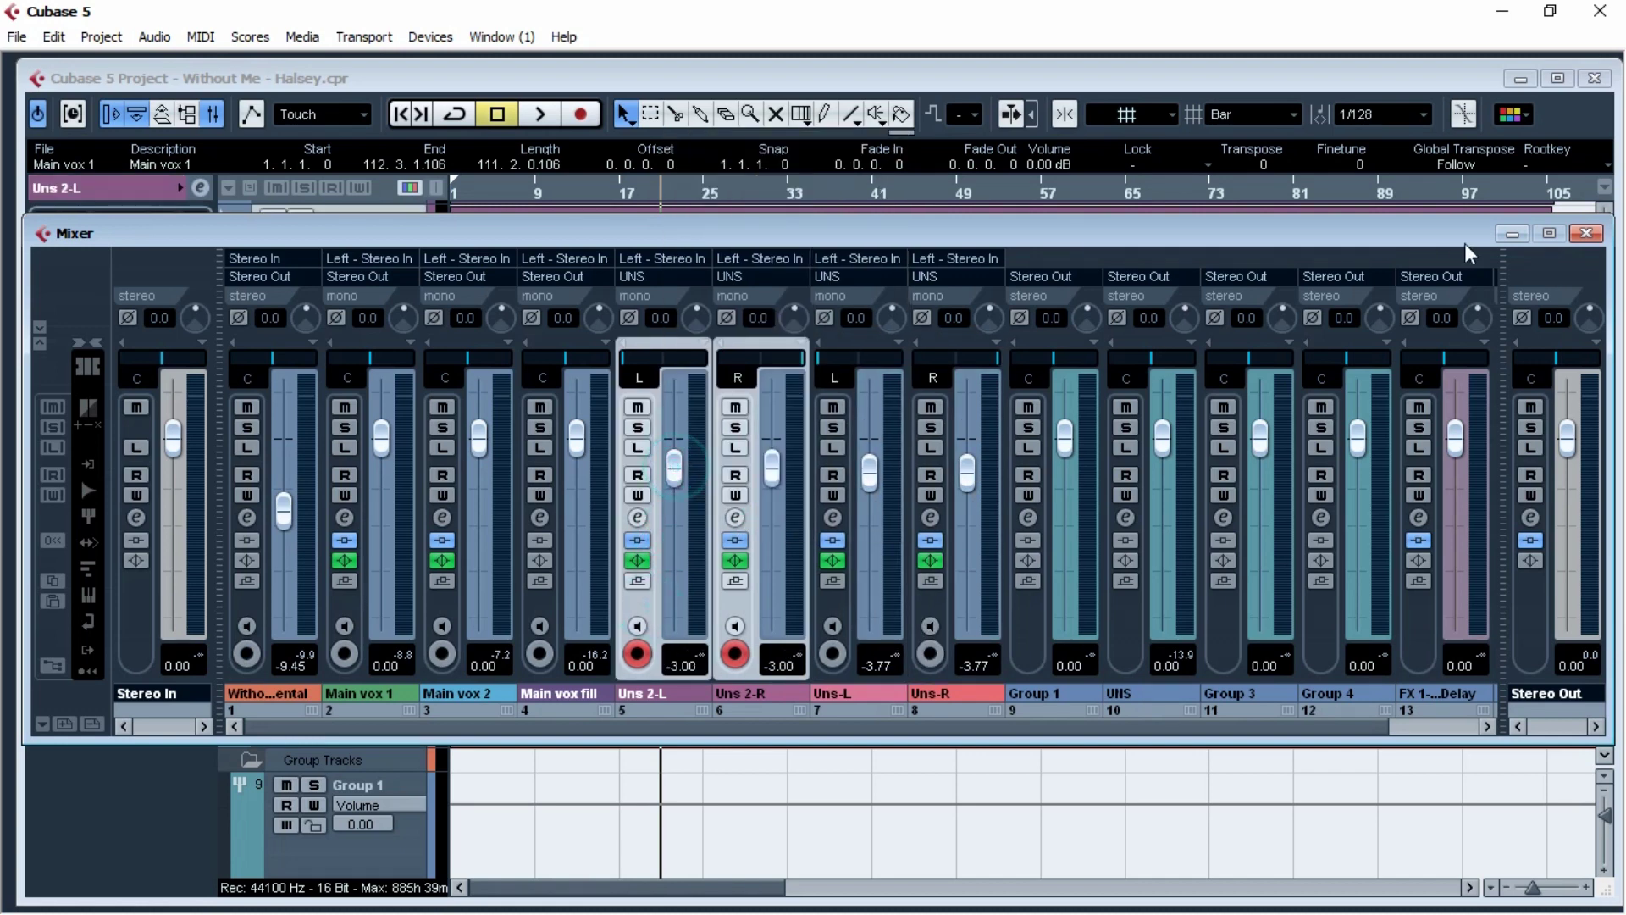
left_click(1586, 236)
Step: Solo the UNS group and audition its routed backing vocals during playback from about bar 12
left_click(568, 193)
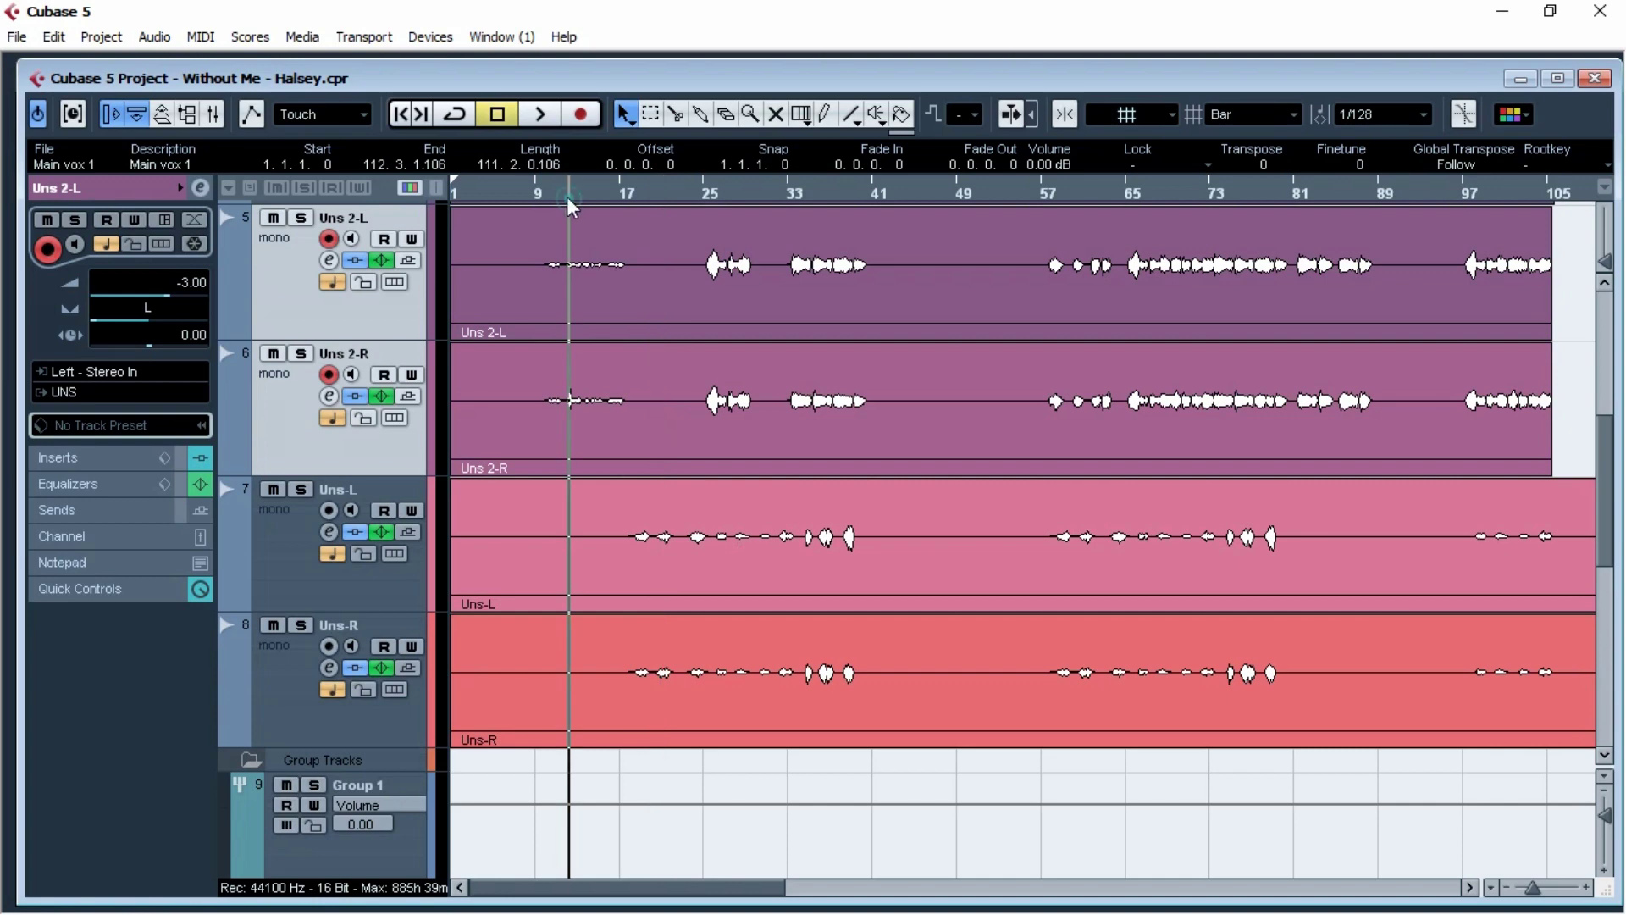
key("space")
scroll(715, 399, "down", 6)
left_click(703, 424)
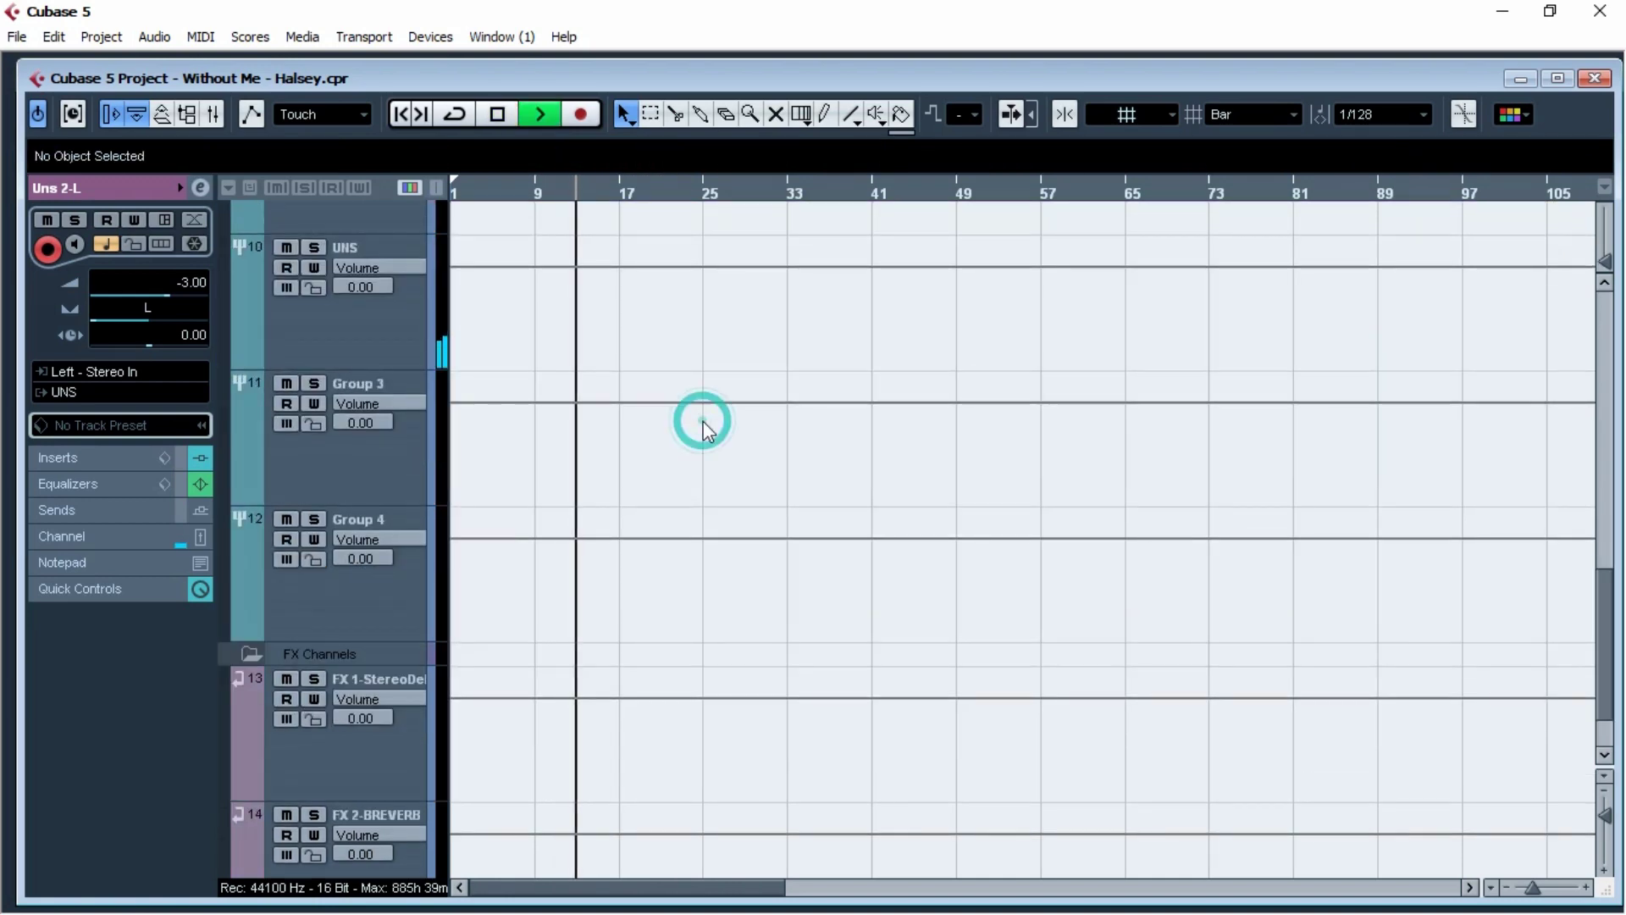
left_click(399, 454)
left_click(389, 339)
left_click(315, 247)
scroll(660, 381, "up", 6)
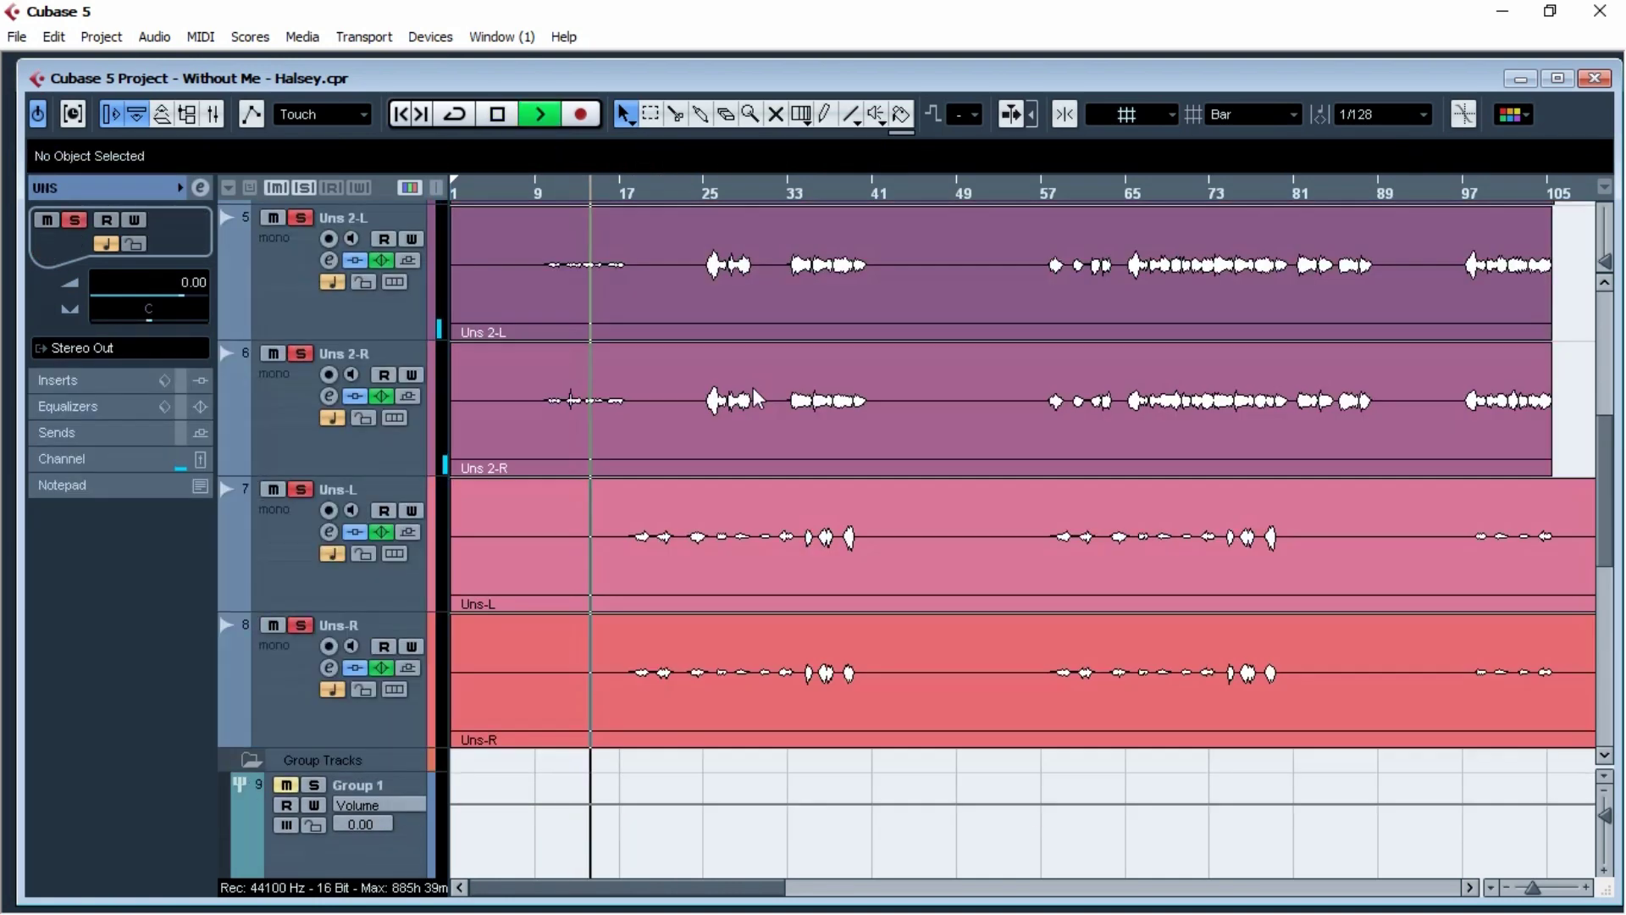
key("space")
scroll(728, 482, "up", 1)
scroll(762, 506, "down", 1)
scroll(703, 504, "up", 1)
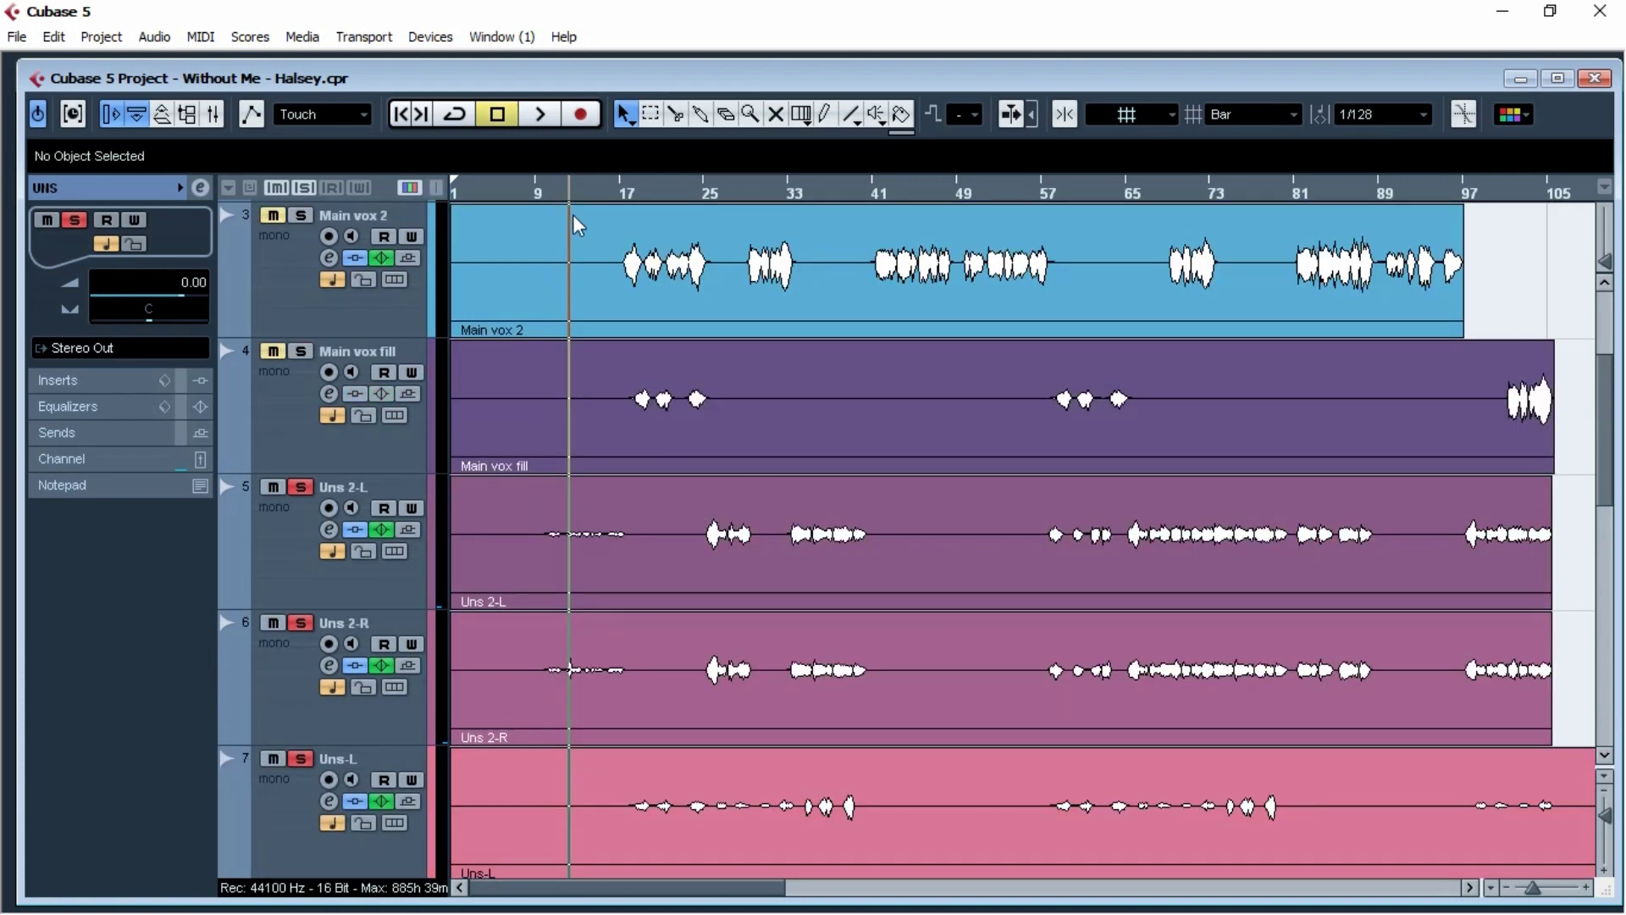
Step: Replay the soloed backing vocals and open the UNS group's channel settings
left_click(560, 183)
key("space")
scroll(802, 418, "down", 5)
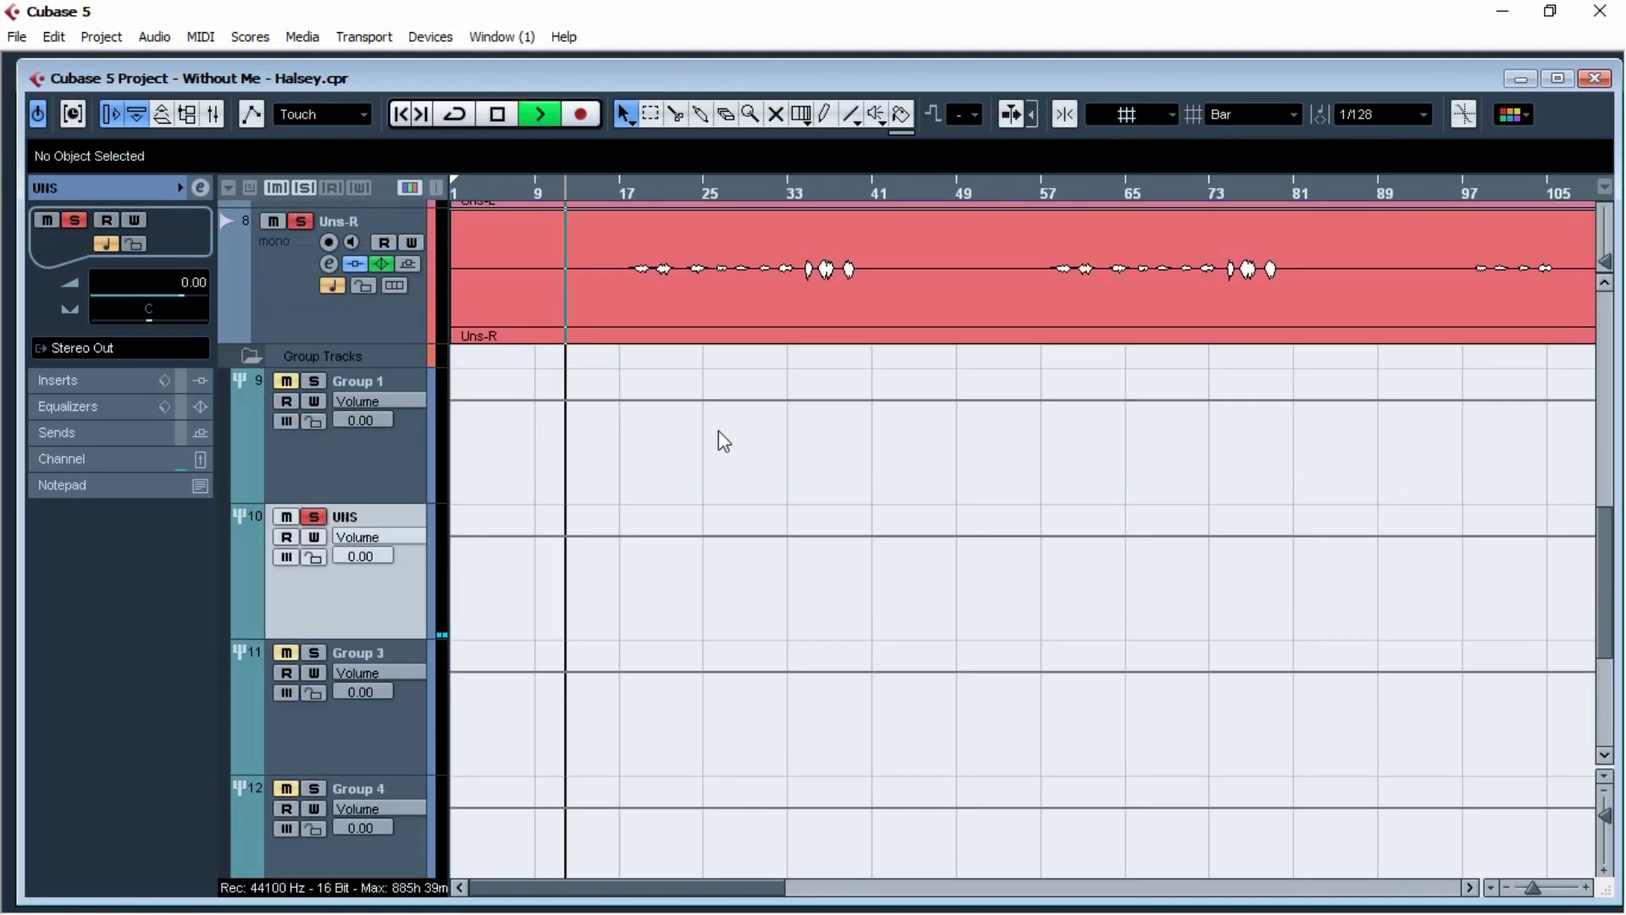
left_click(115, 457)
left_click(121, 498)
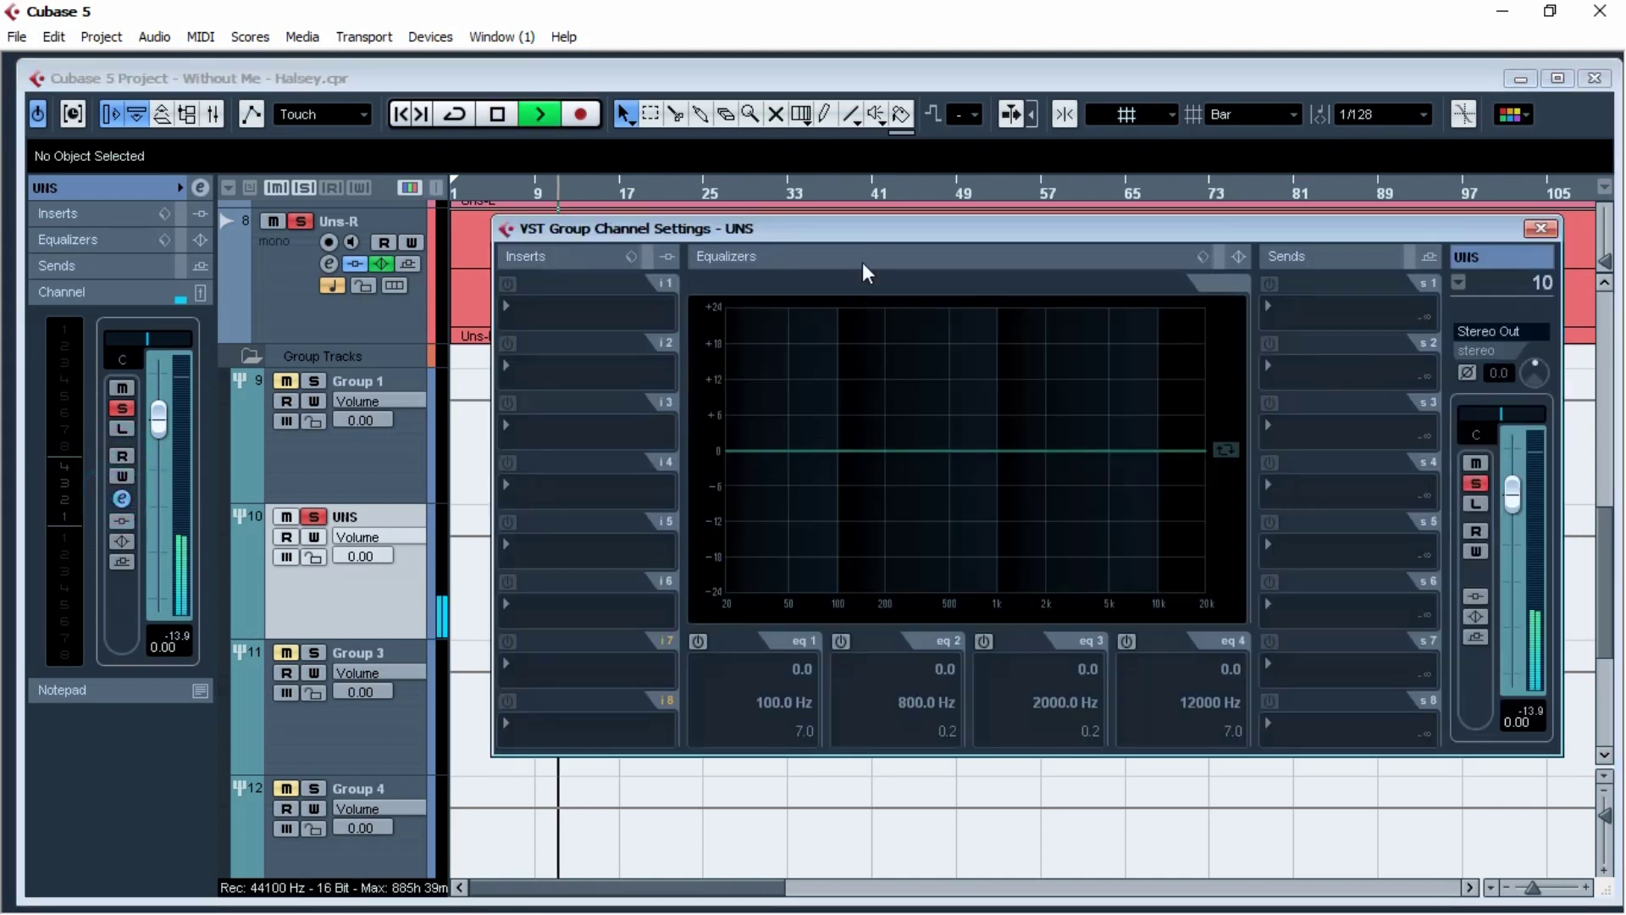
left_click_drag(879, 237, 817, 185)
key("space")
Step: Enable the UNS group's first EQ band as High Pass I and set its frequency to about 128 Hz
left_click(632, 586)
left_click(660, 676)
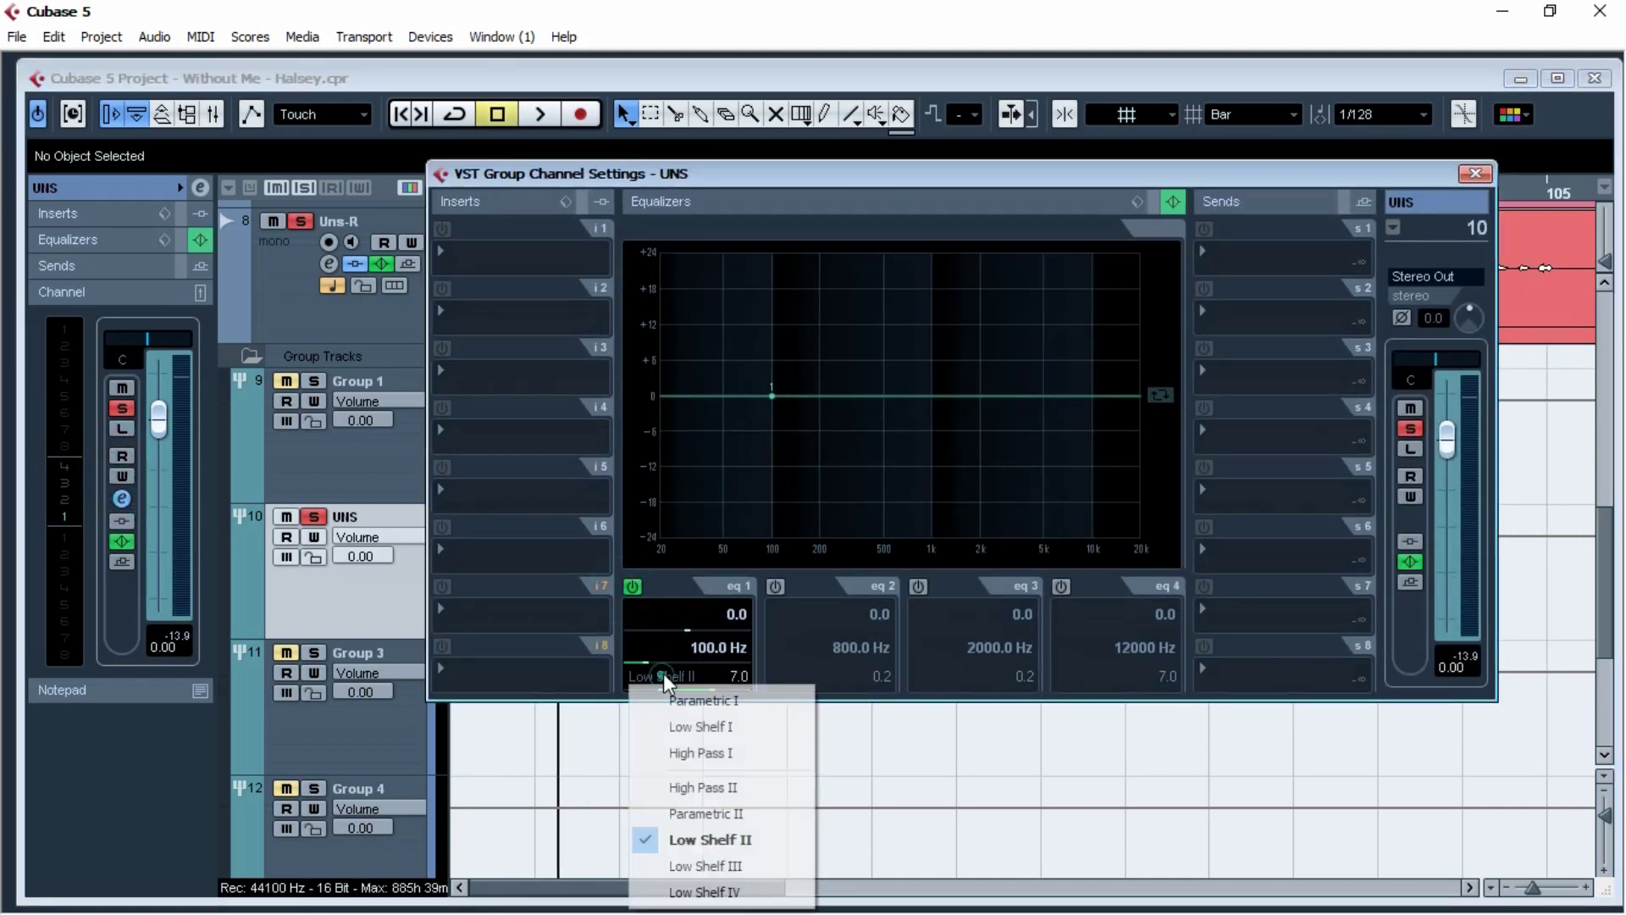
left_click(700, 786)
left_click(669, 678)
left_click(678, 747)
key("space")
left_click_drag(771, 396, 789, 394)
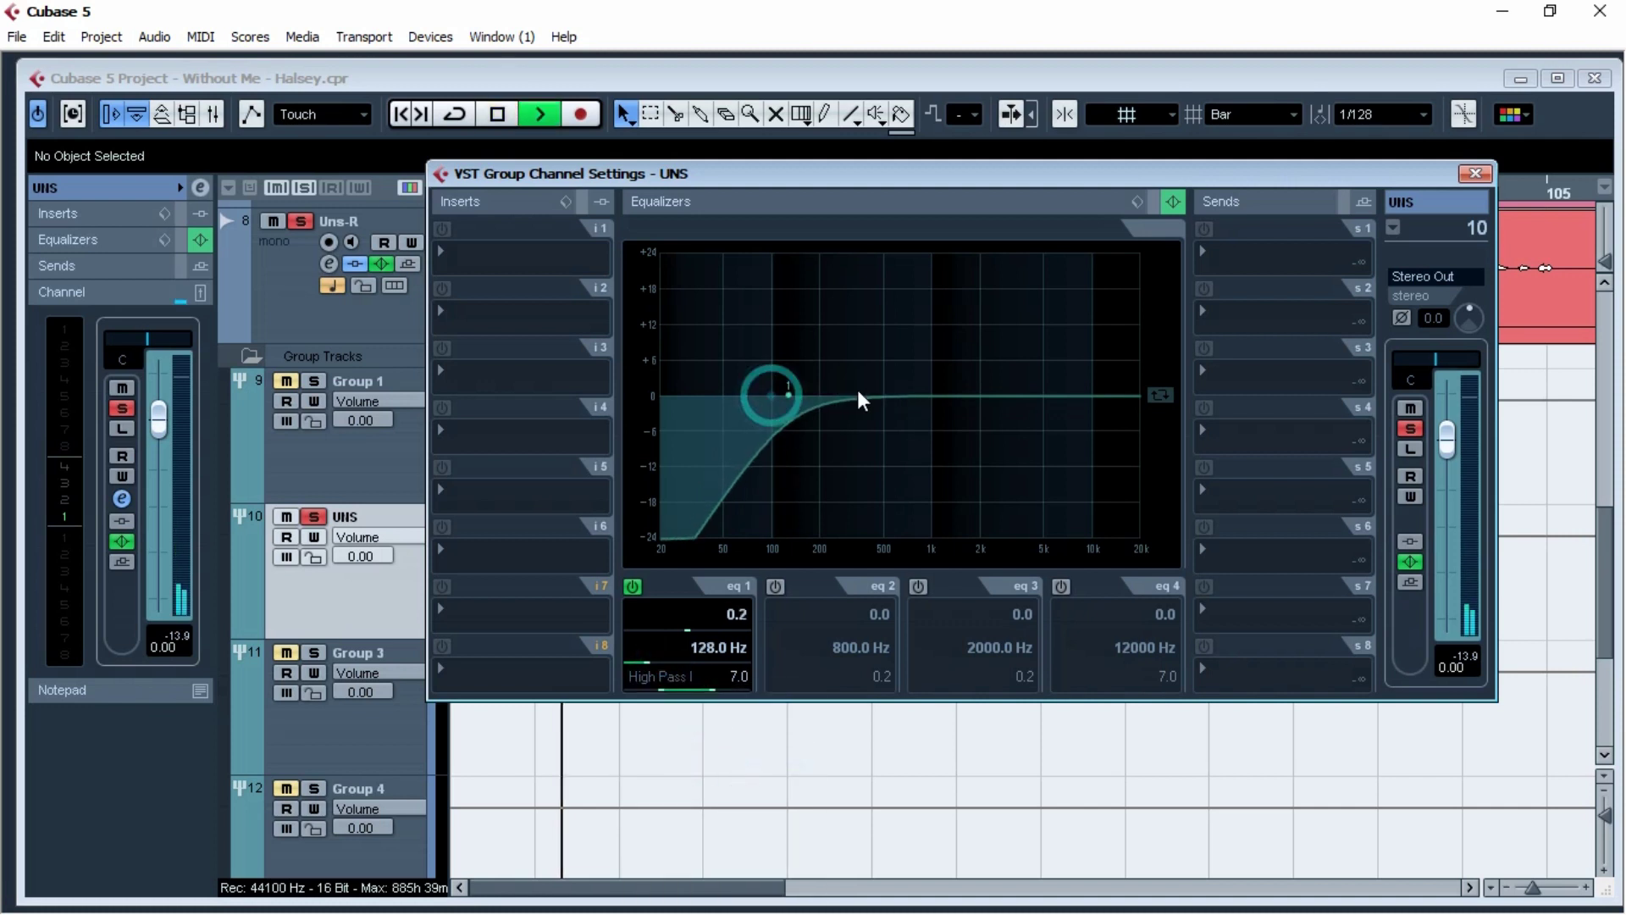
Step: Add a Parametric II second EQ band on UNS with Q 3.1, cutting about 4.6 dB near 412 Hz
left_click_drag(923, 390, 925, 339)
left_click_drag(884, 690, 877, 690)
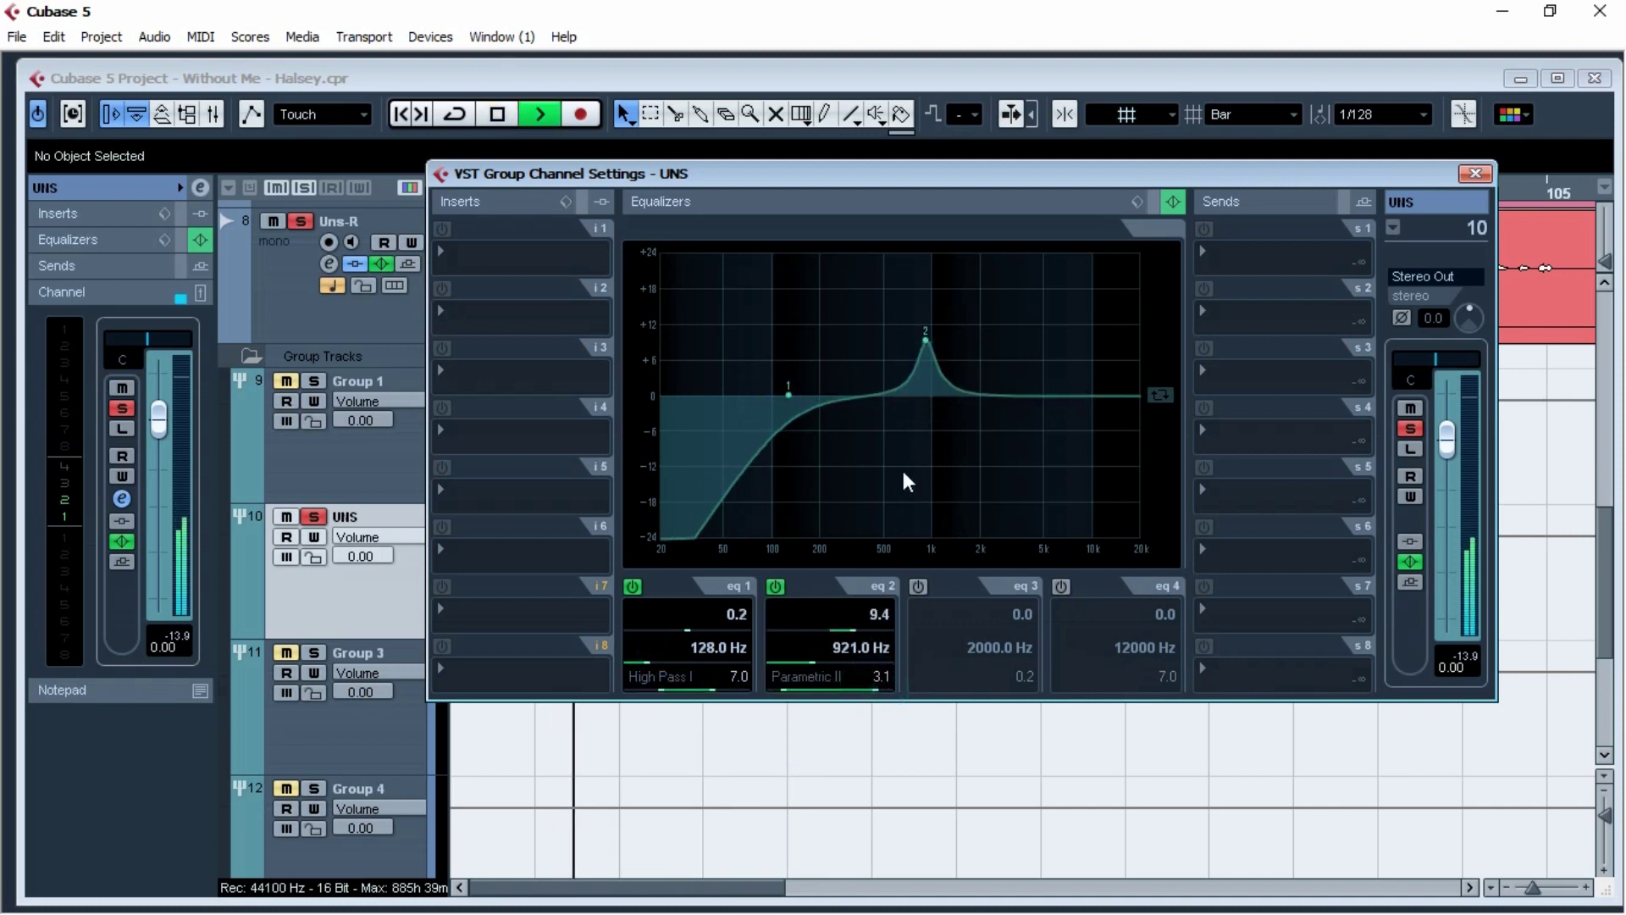
left_click_drag(922, 338, 871, 424)
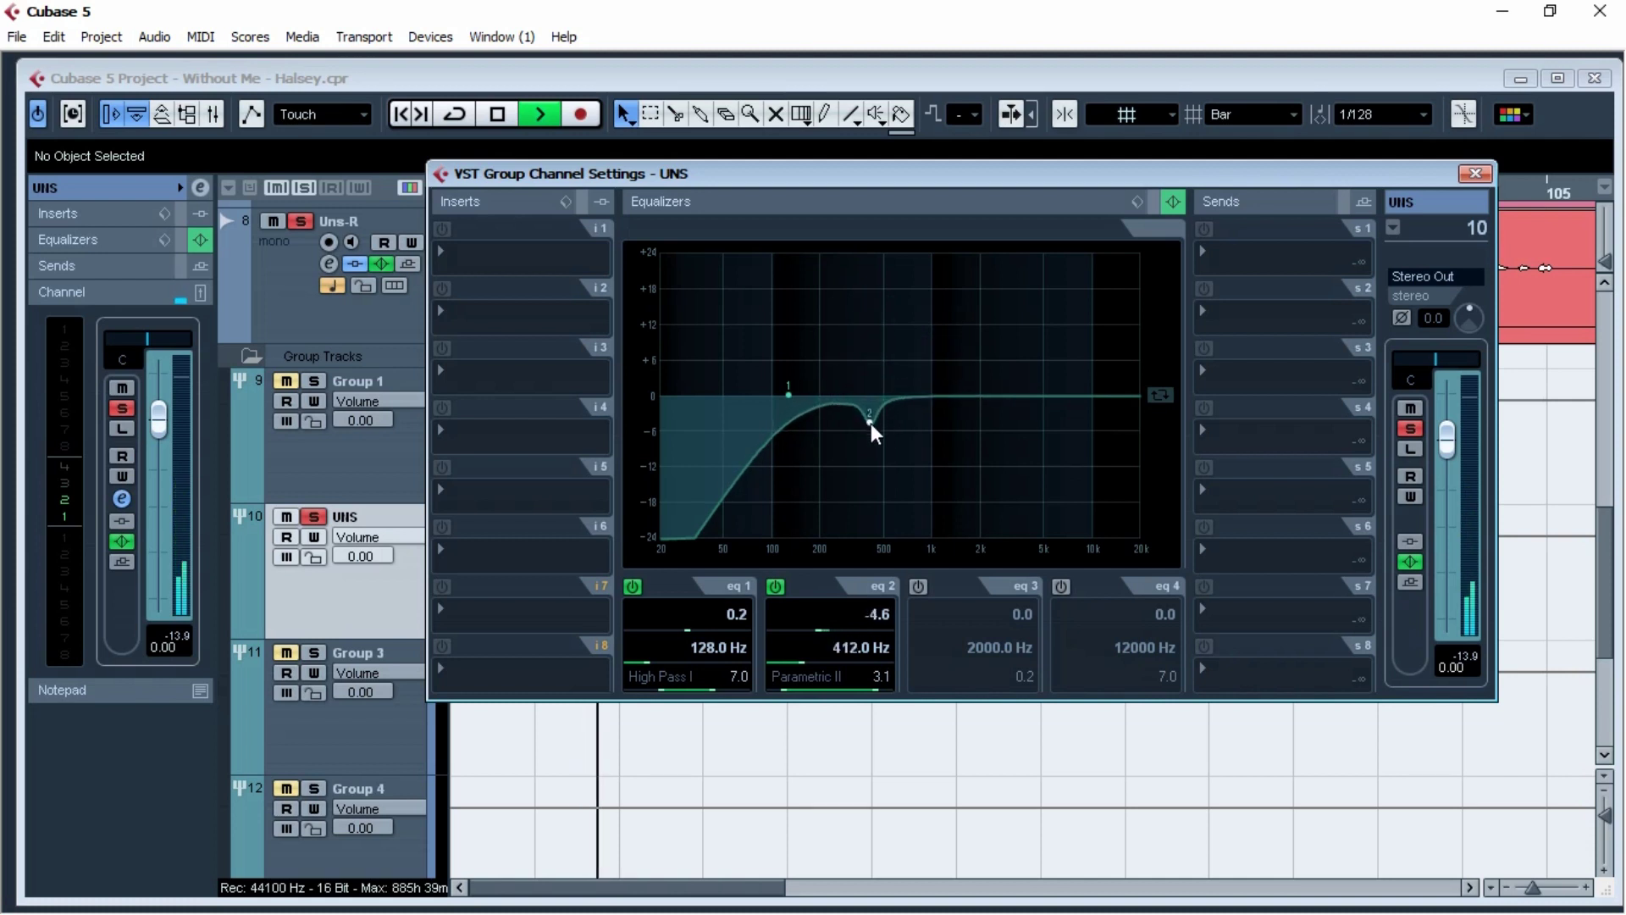
Step: Add two more UNS EQ bands: a Parametric II boost of about 3.4 dB near 1954 Hz and High Shelf II about 5.6 dB at 6042 Hz
left_click(918, 586)
key("space")
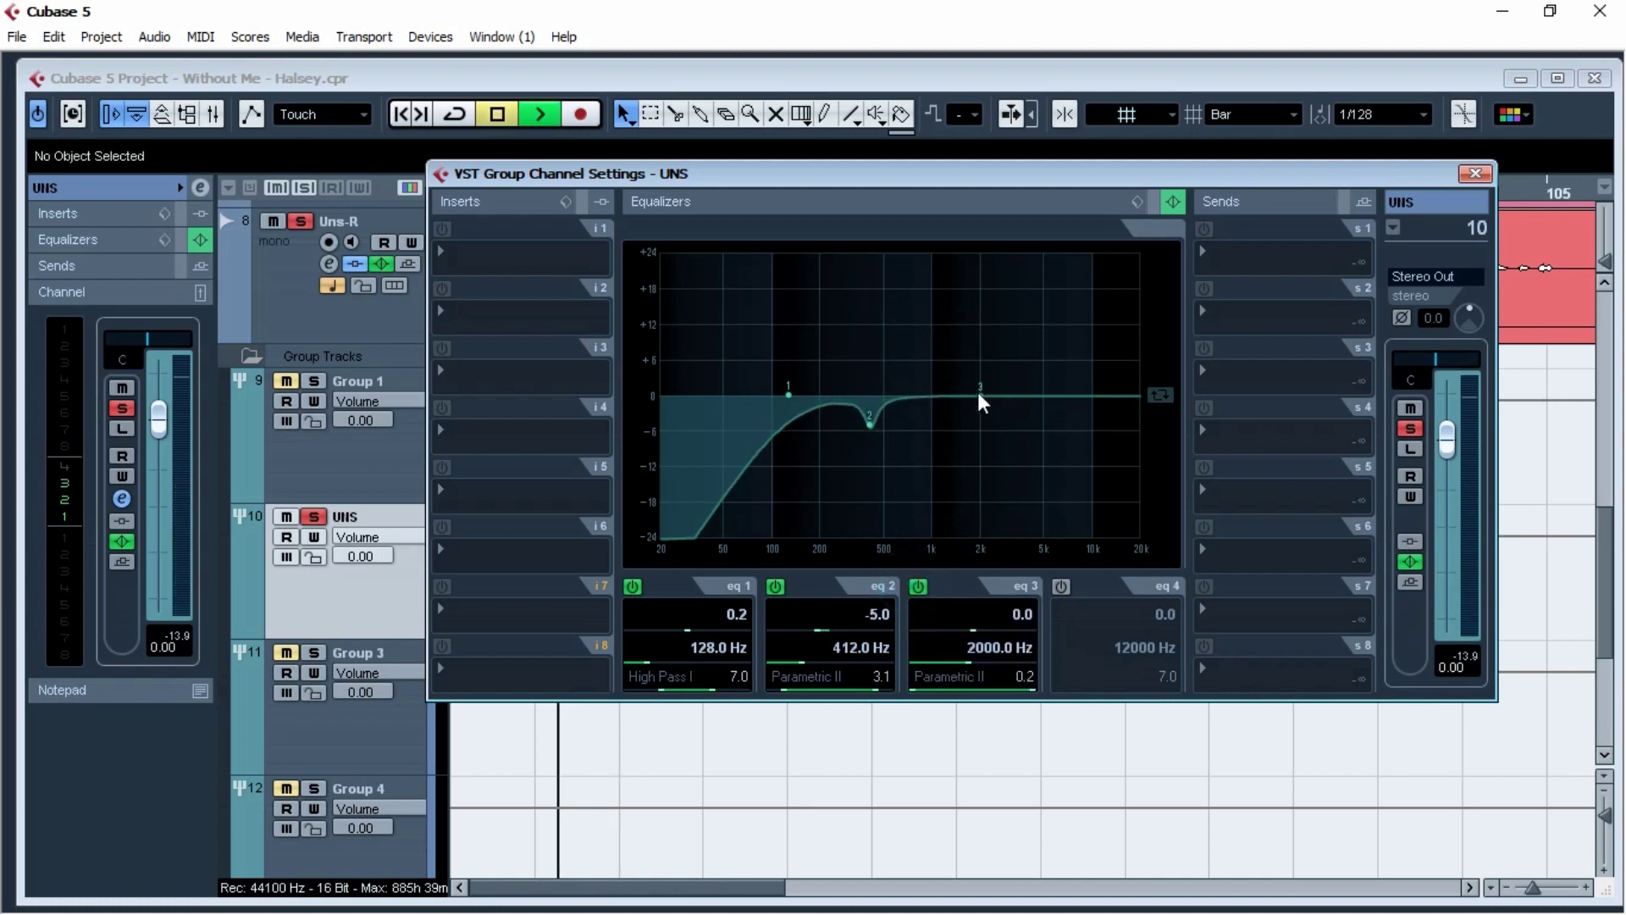
left_click_drag(980, 396, 978, 373)
left_click(1061, 587)
left_click_drag(1102, 396, 1080, 366)
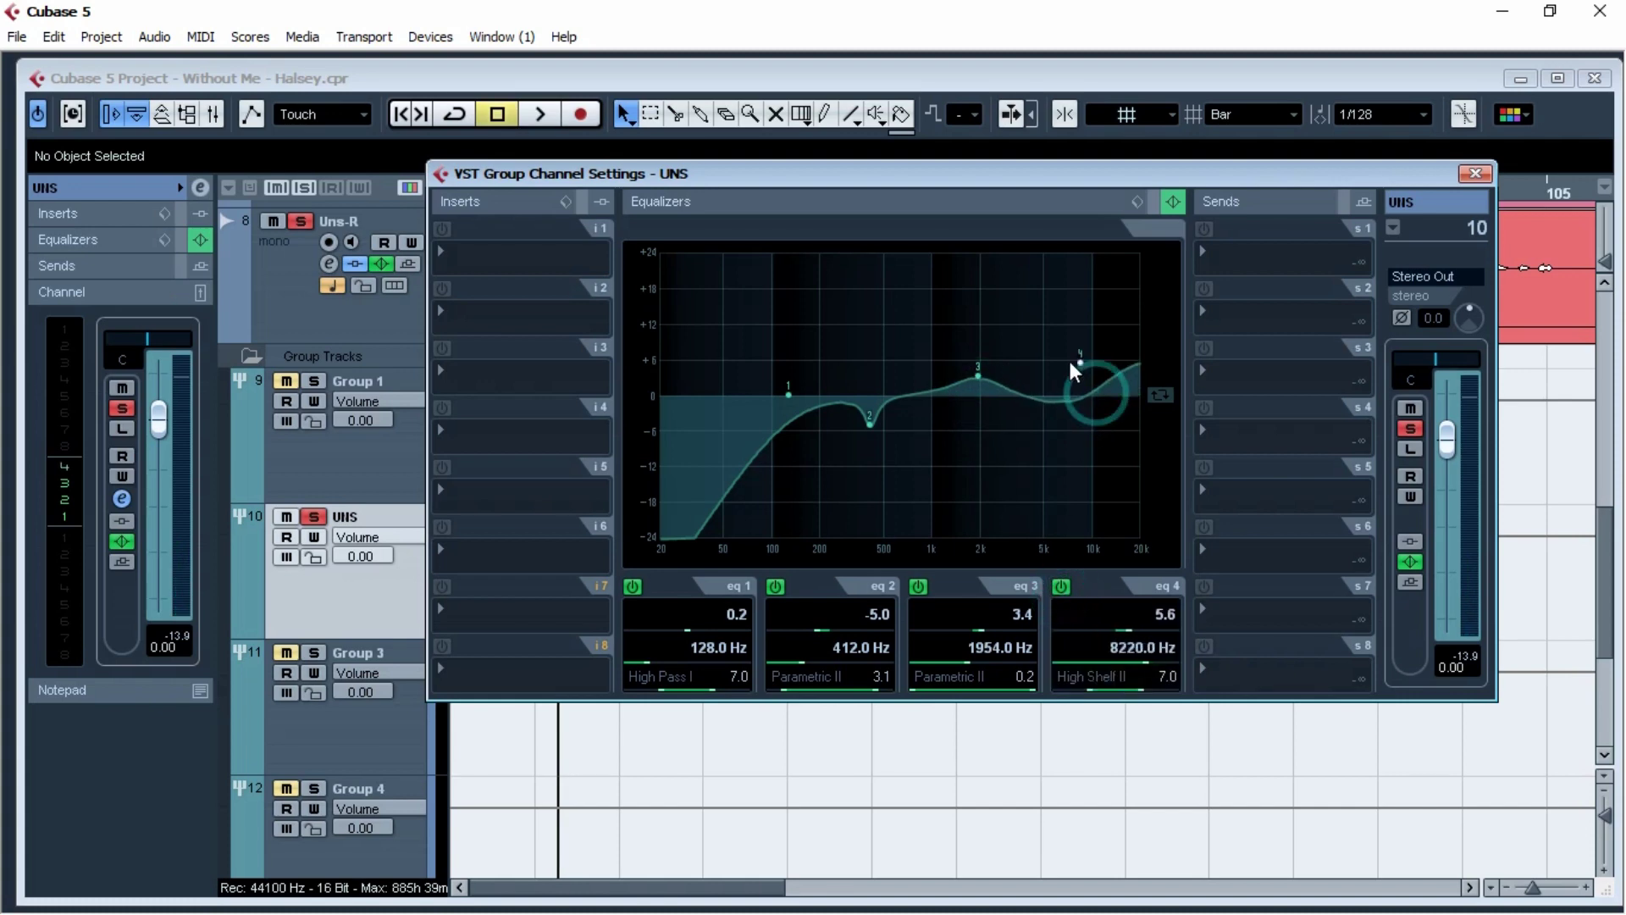
key("space")
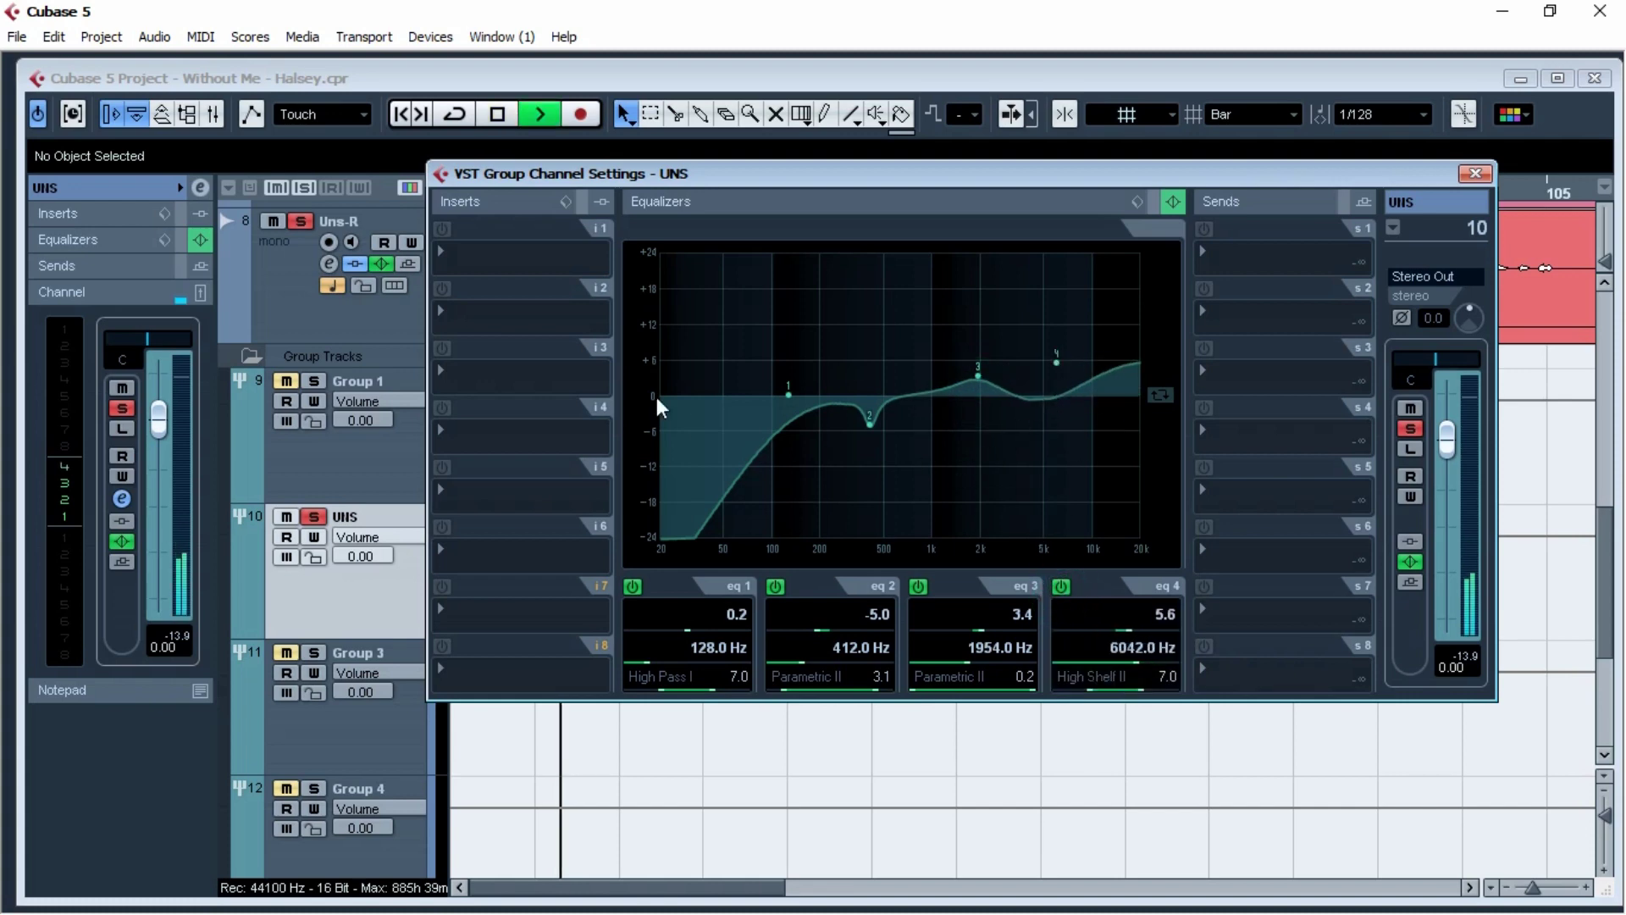
key("space")
Step: Insert a DeEsser on the UNS group, audition it during playback, and move it to the third insert slot
left_click(525, 253)
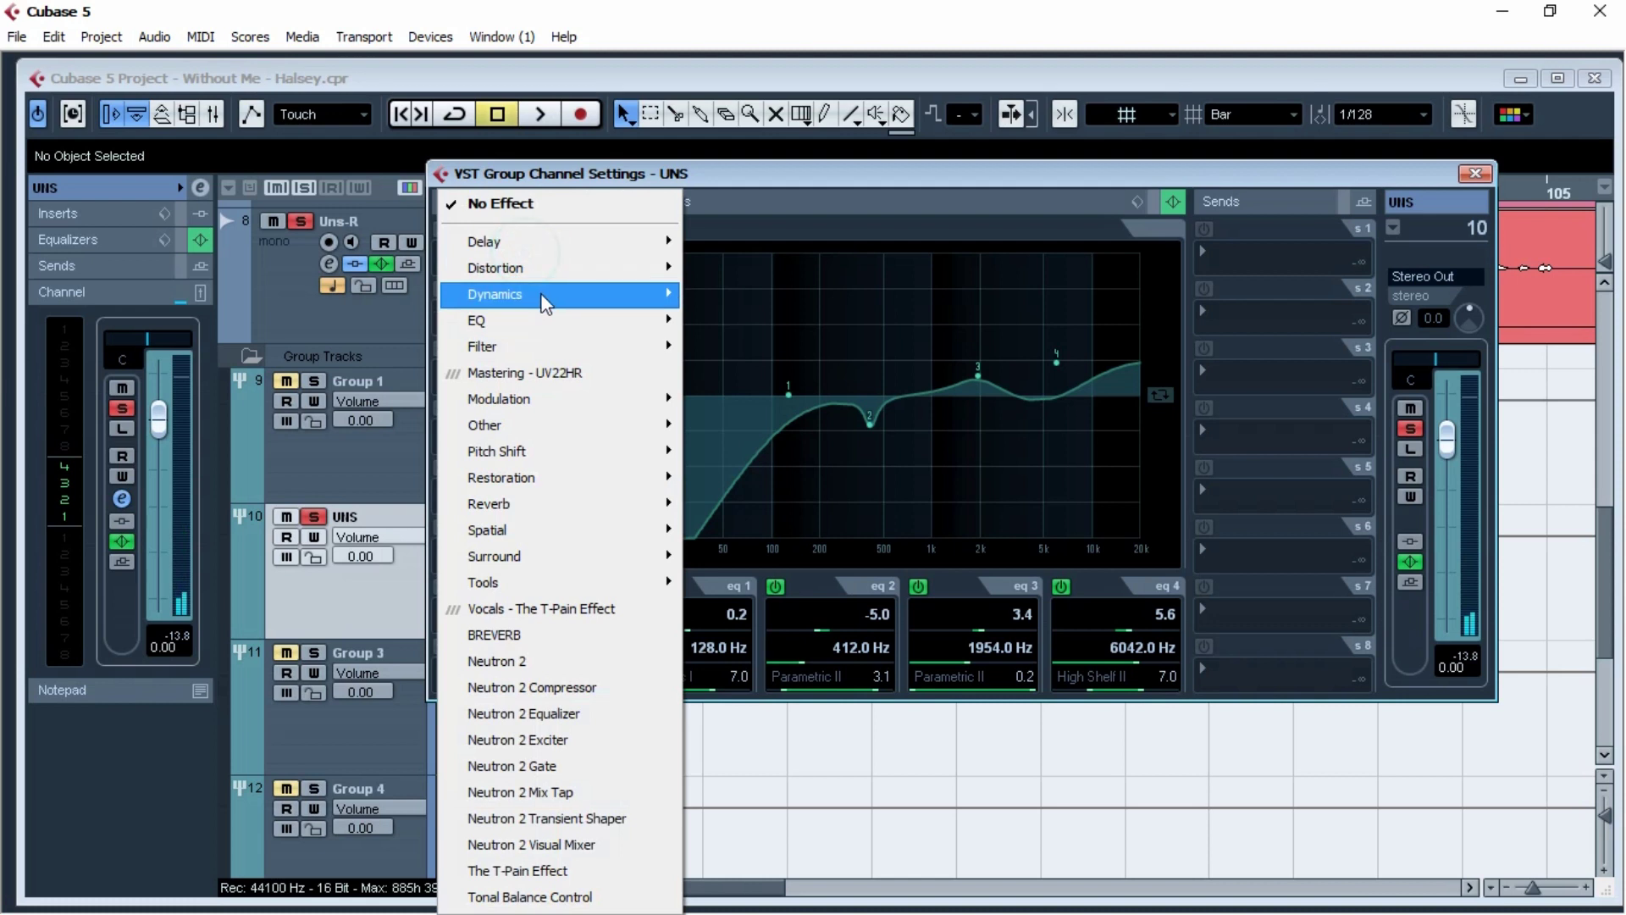
mouse_move(545, 302)
left_click(781, 321)
key("space")
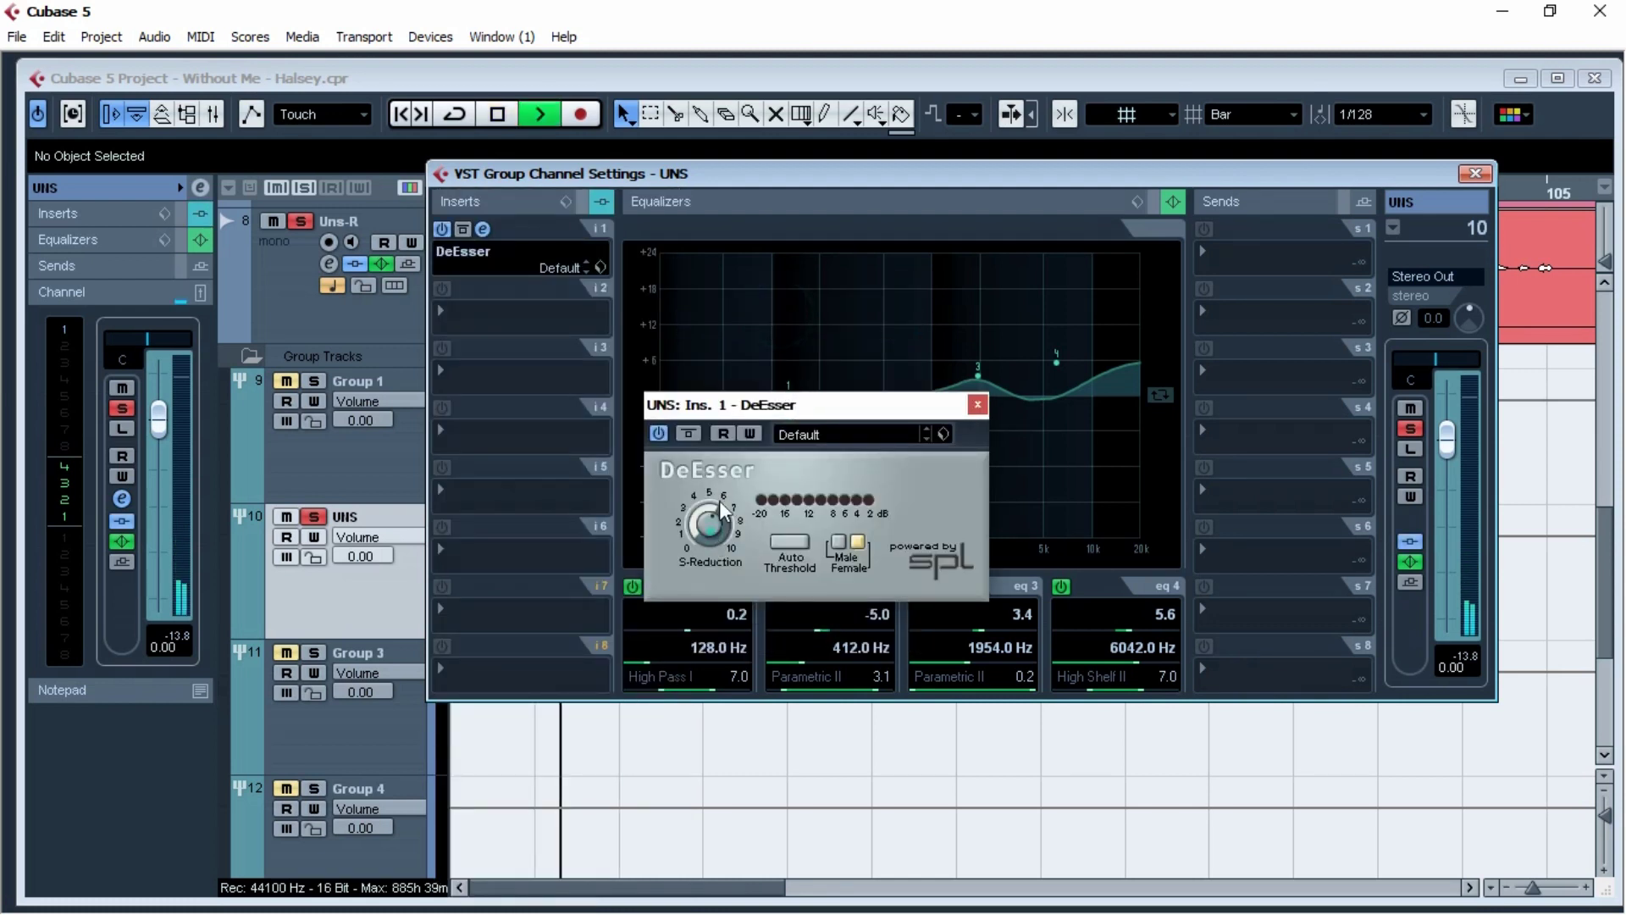
left_click(977, 404)
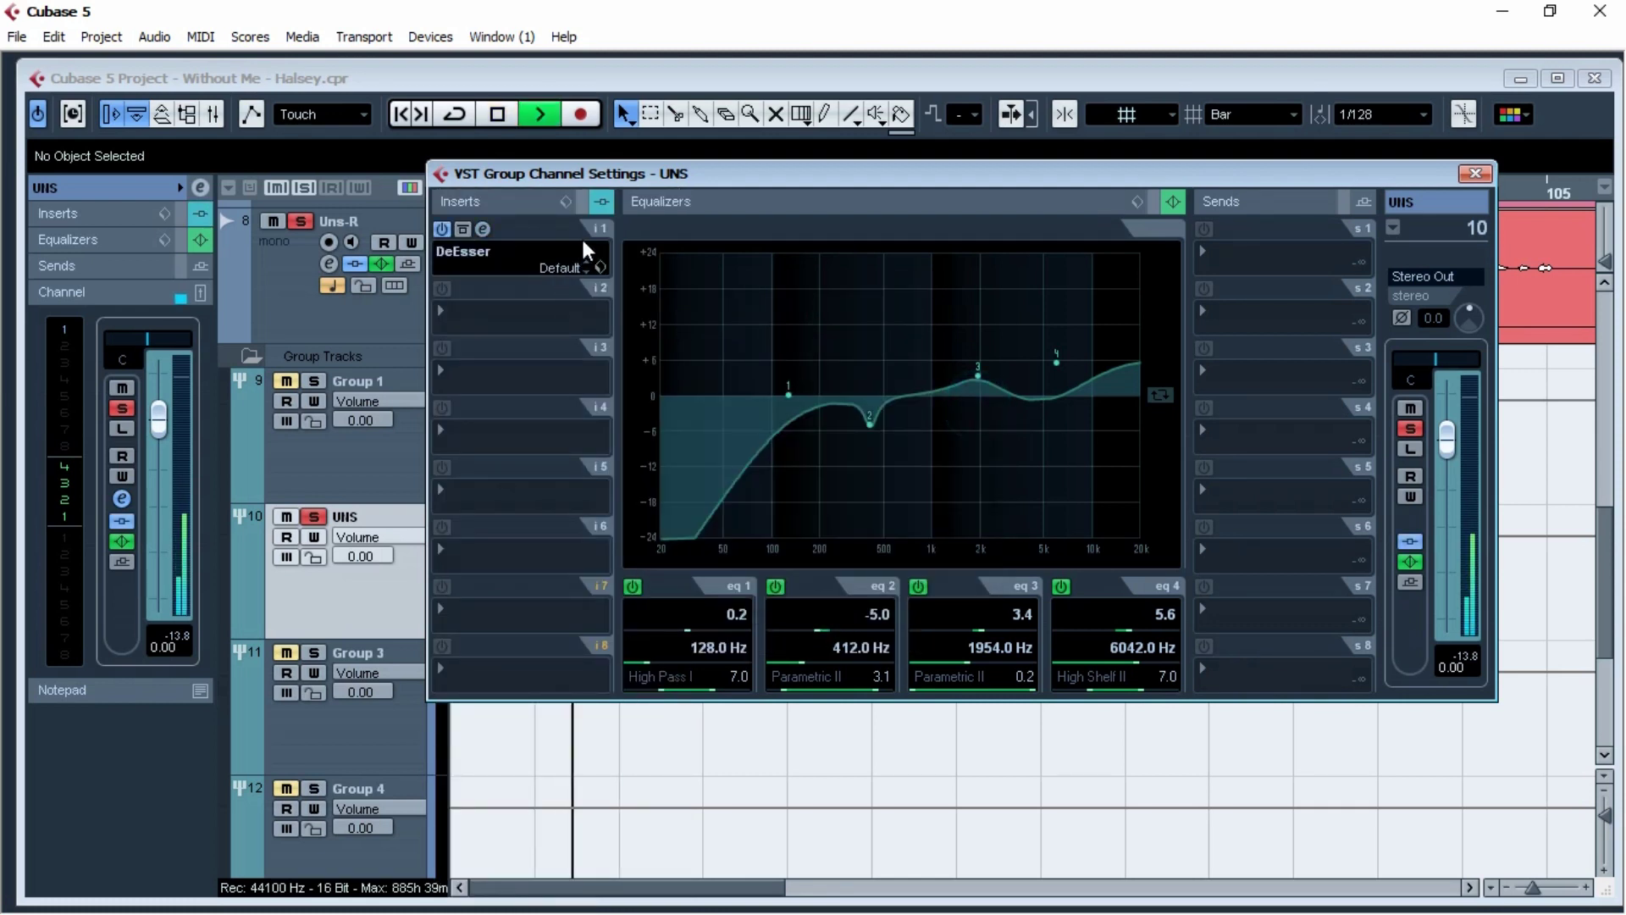
key("space")
left_click_drag(599, 240, 570, 334)
Step: Insert a Compressor in UNS's first slot with threshold -32.0, ratio 4.27 and manual make-up gain 8.6 during playback
left_click(543, 269)
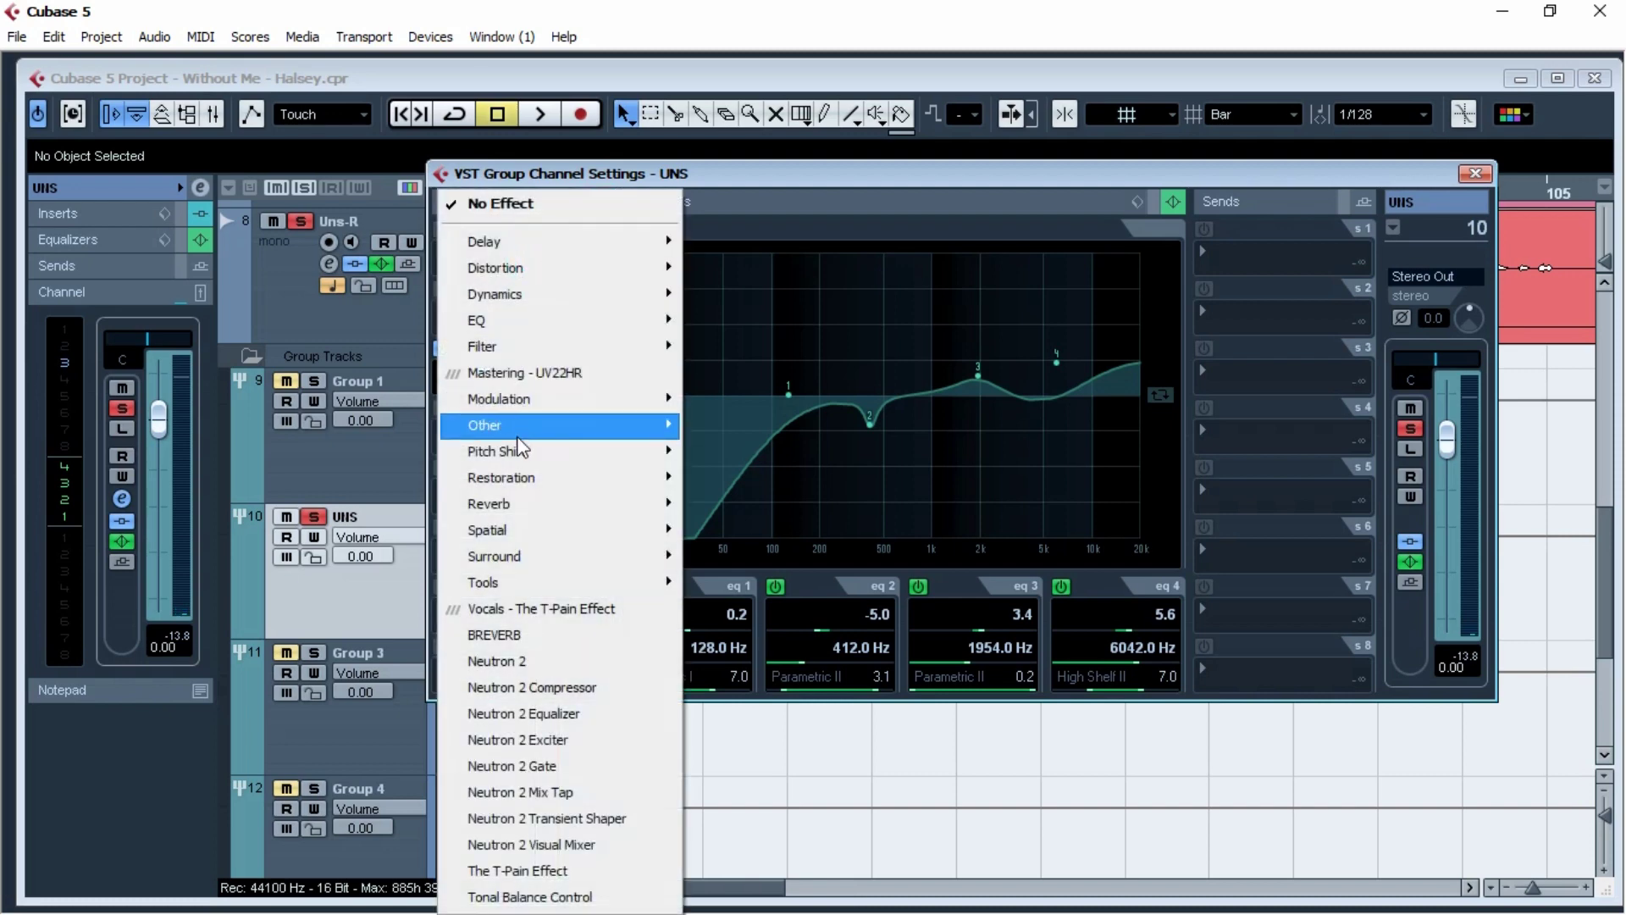
mouse_move(537, 290)
left_click(814, 293)
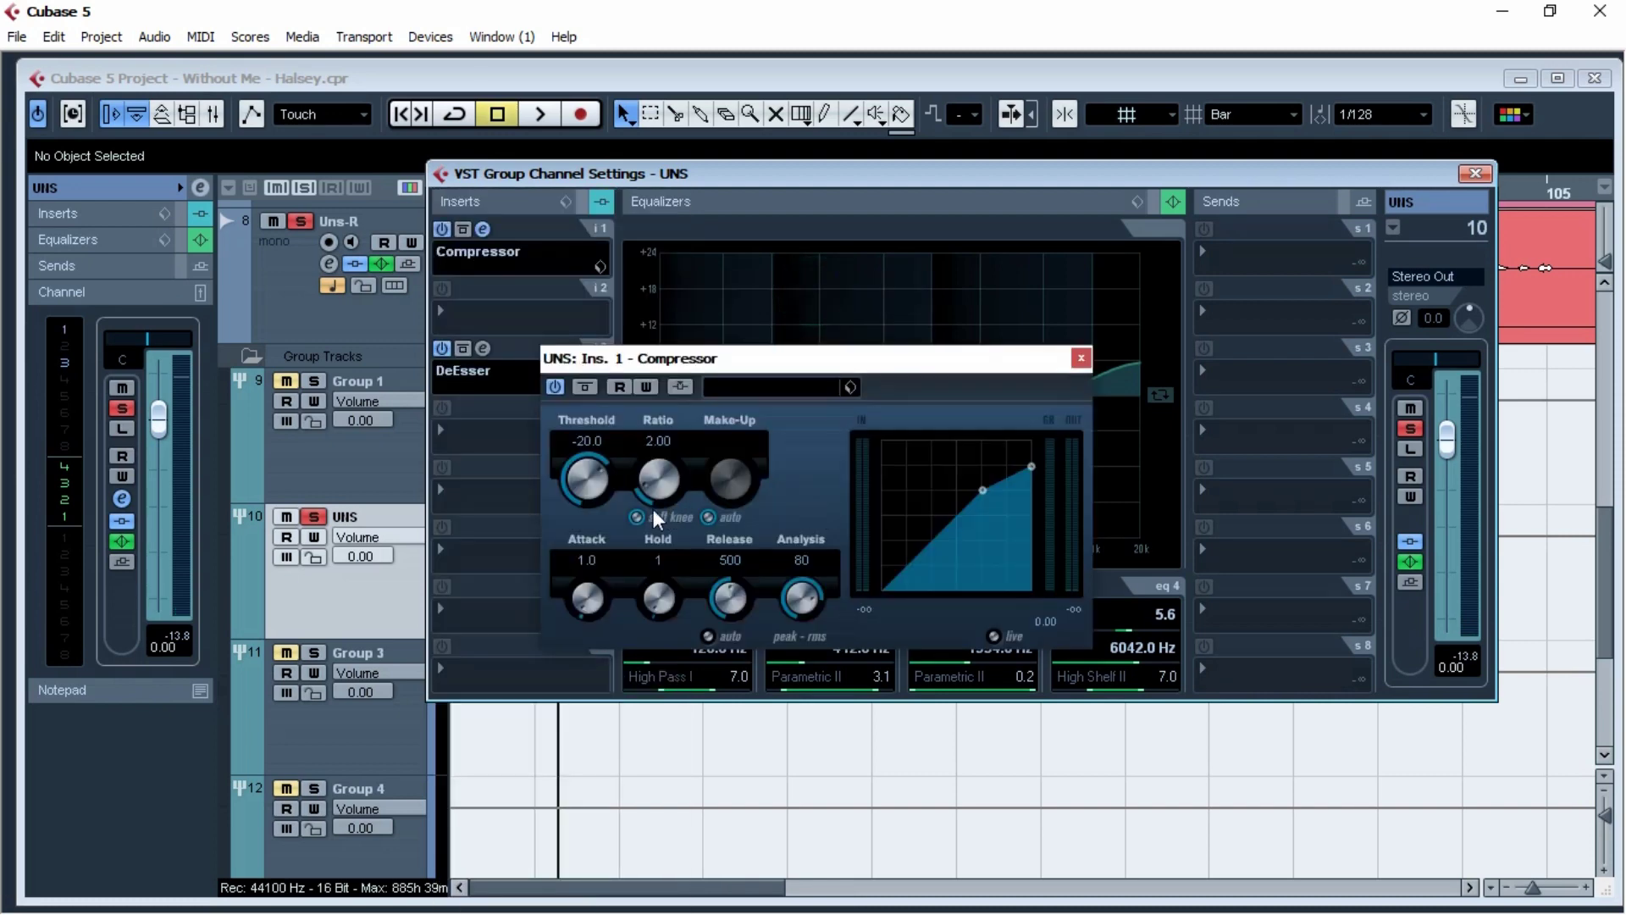
left_click_drag(669, 483, 597, 510)
key("space")
left_click(708, 517)
left_click_drag(716, 502, 717, 453)
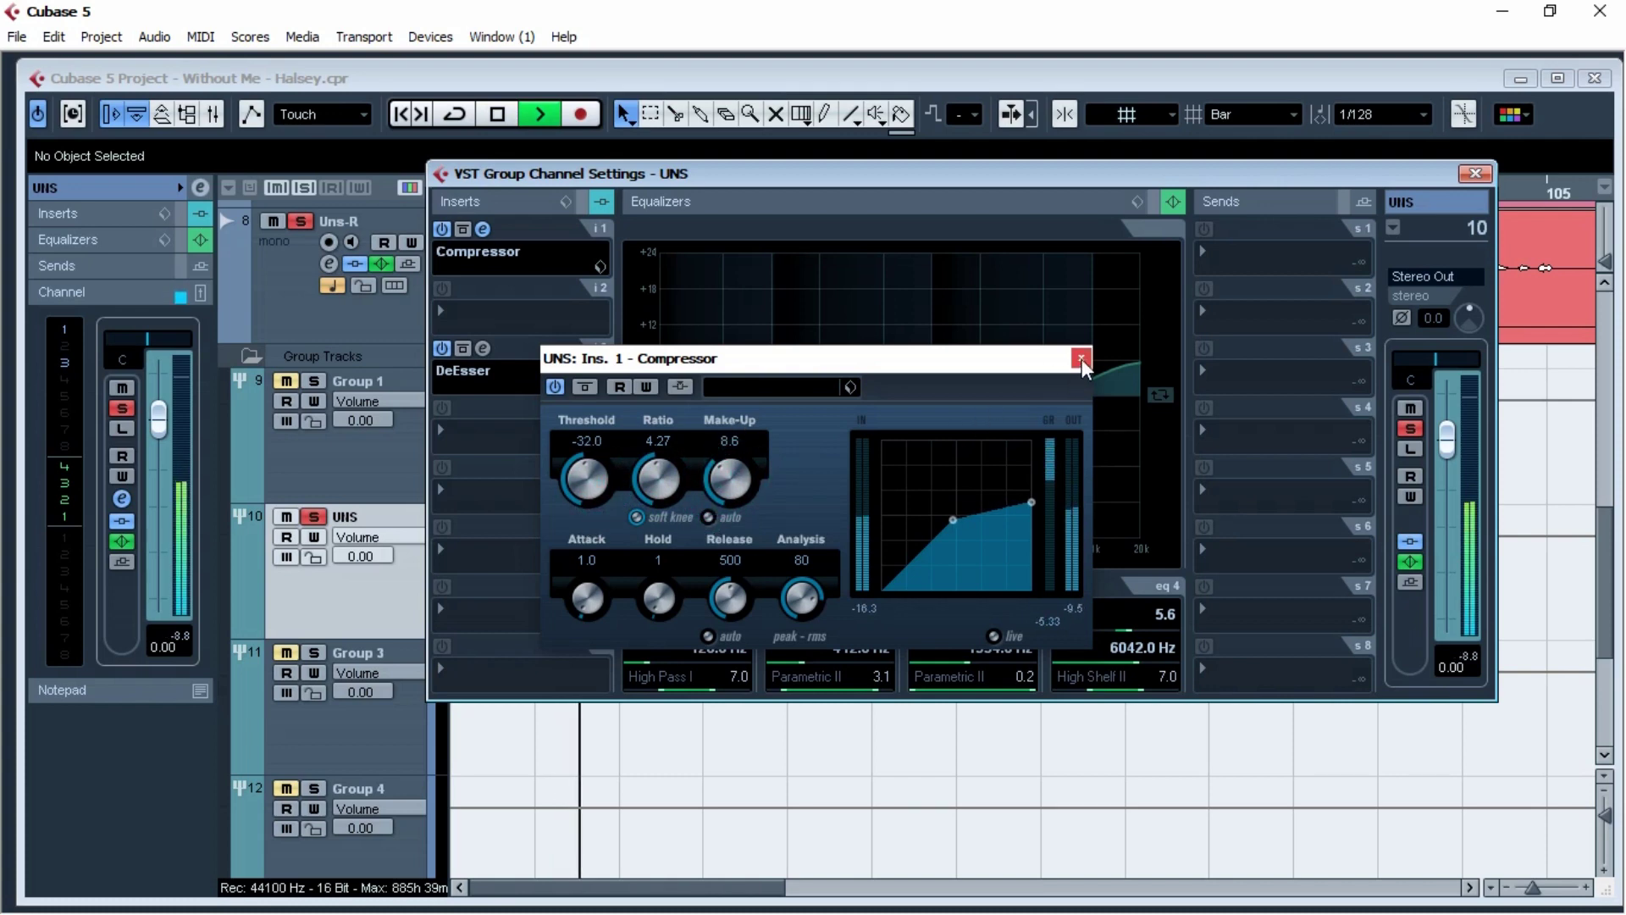
left_click(1081, 358)
key("space")
Step: Insert a Chorus in UNS's fourth slot and compare the playback with the effect bypassed and active
left_click(504, 432)
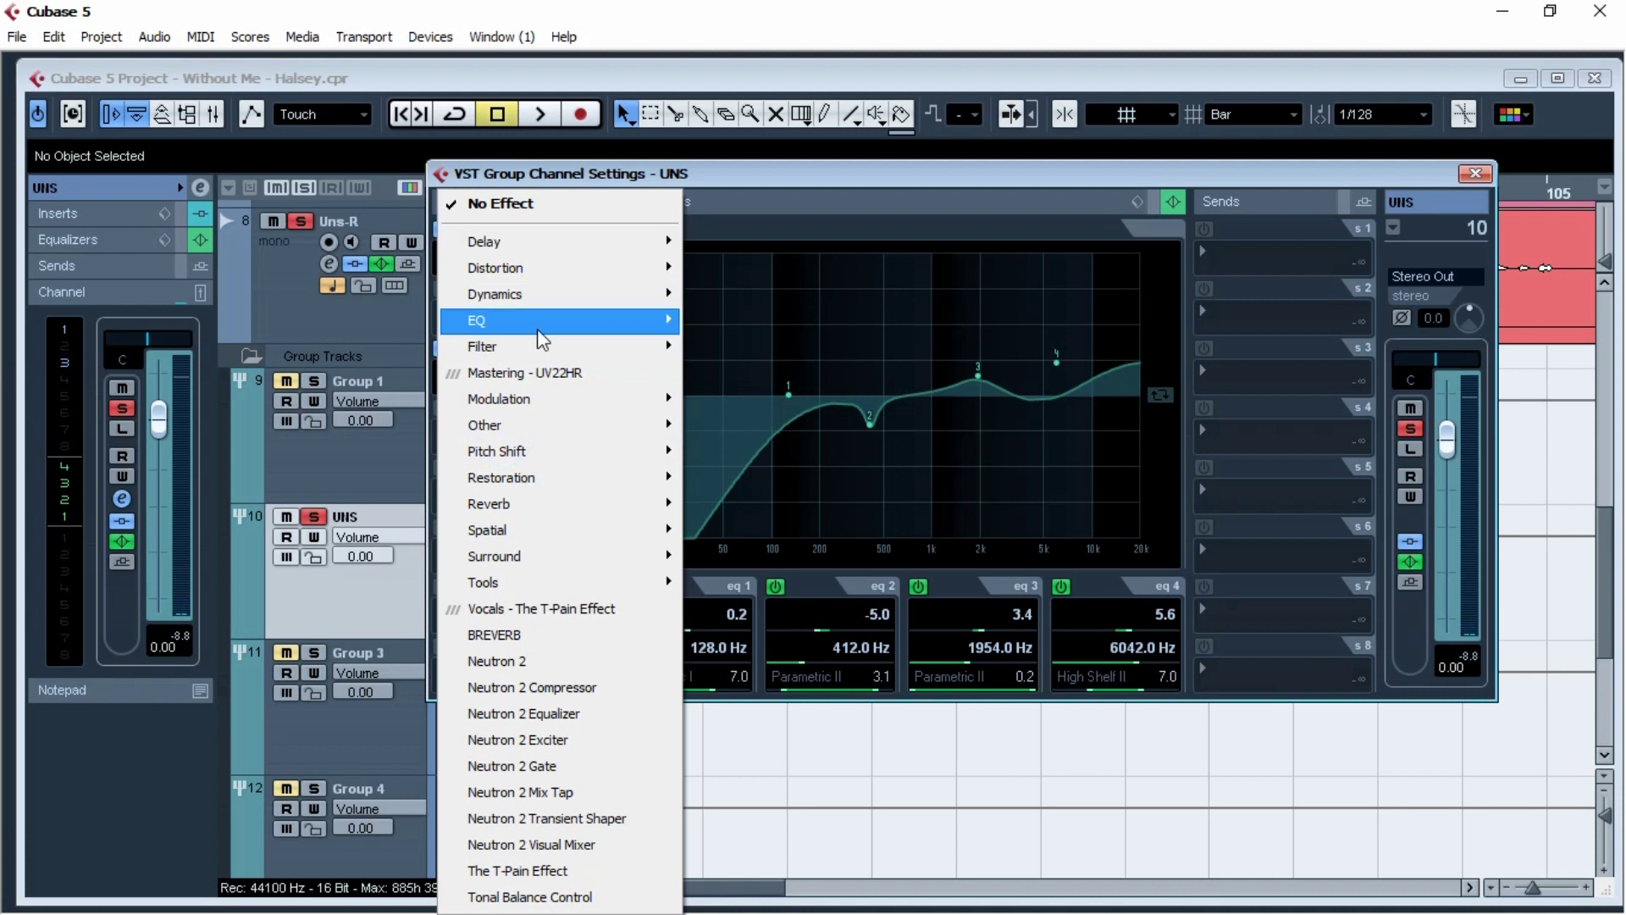
mouse_move(533, 402)
left_click(737, 426)
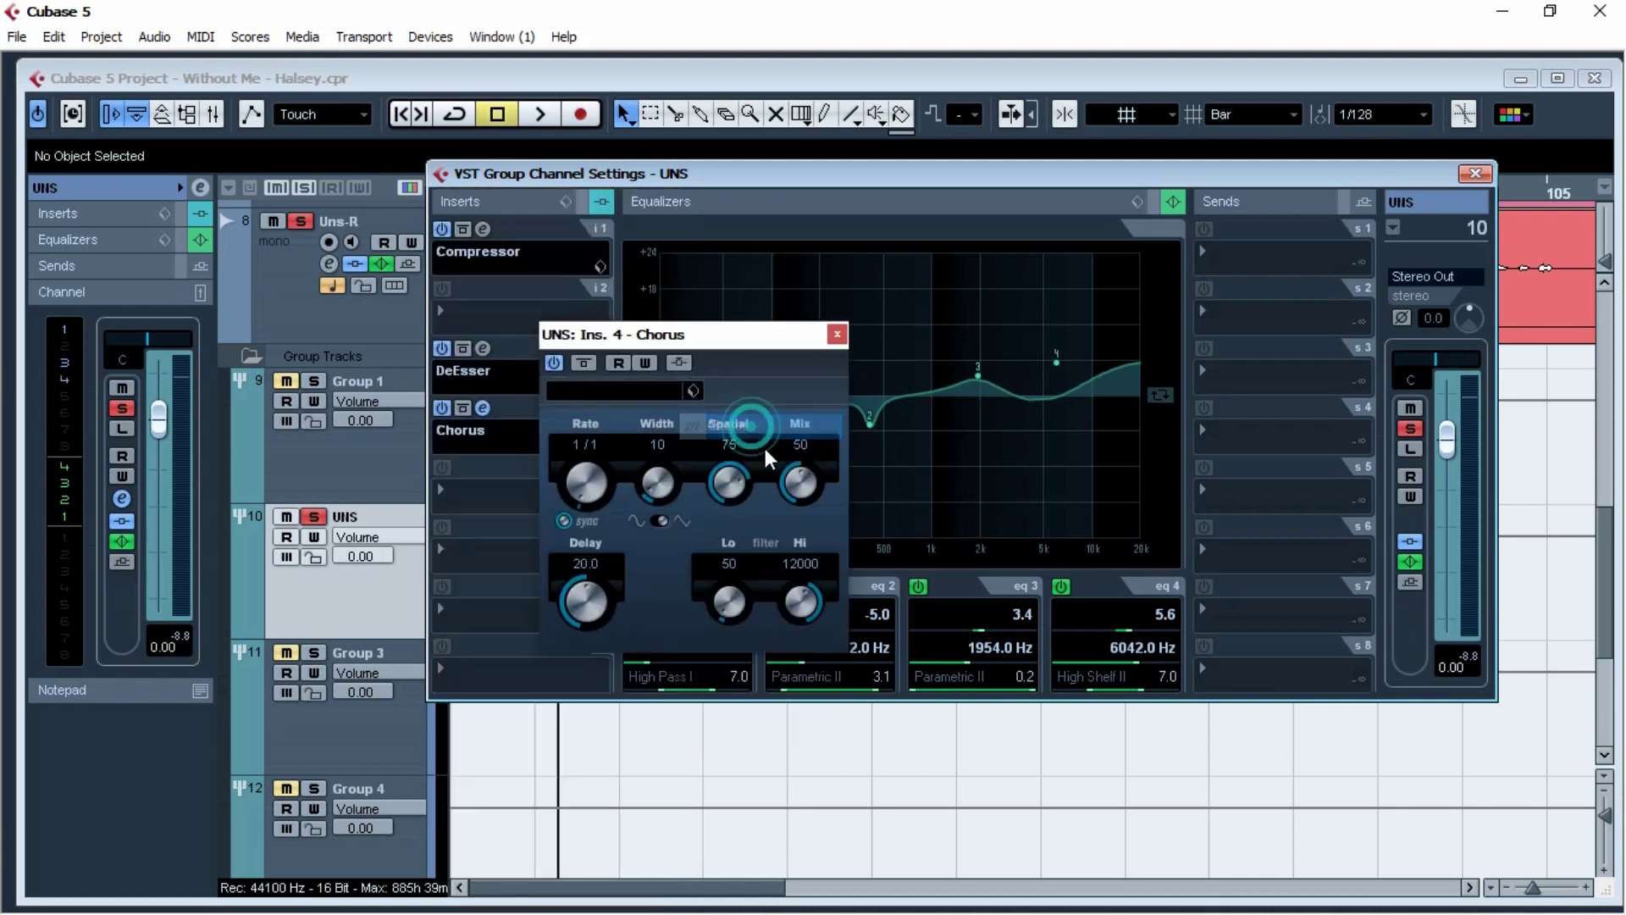
left_click_drag(740, 332, 746, 303)
key("space")
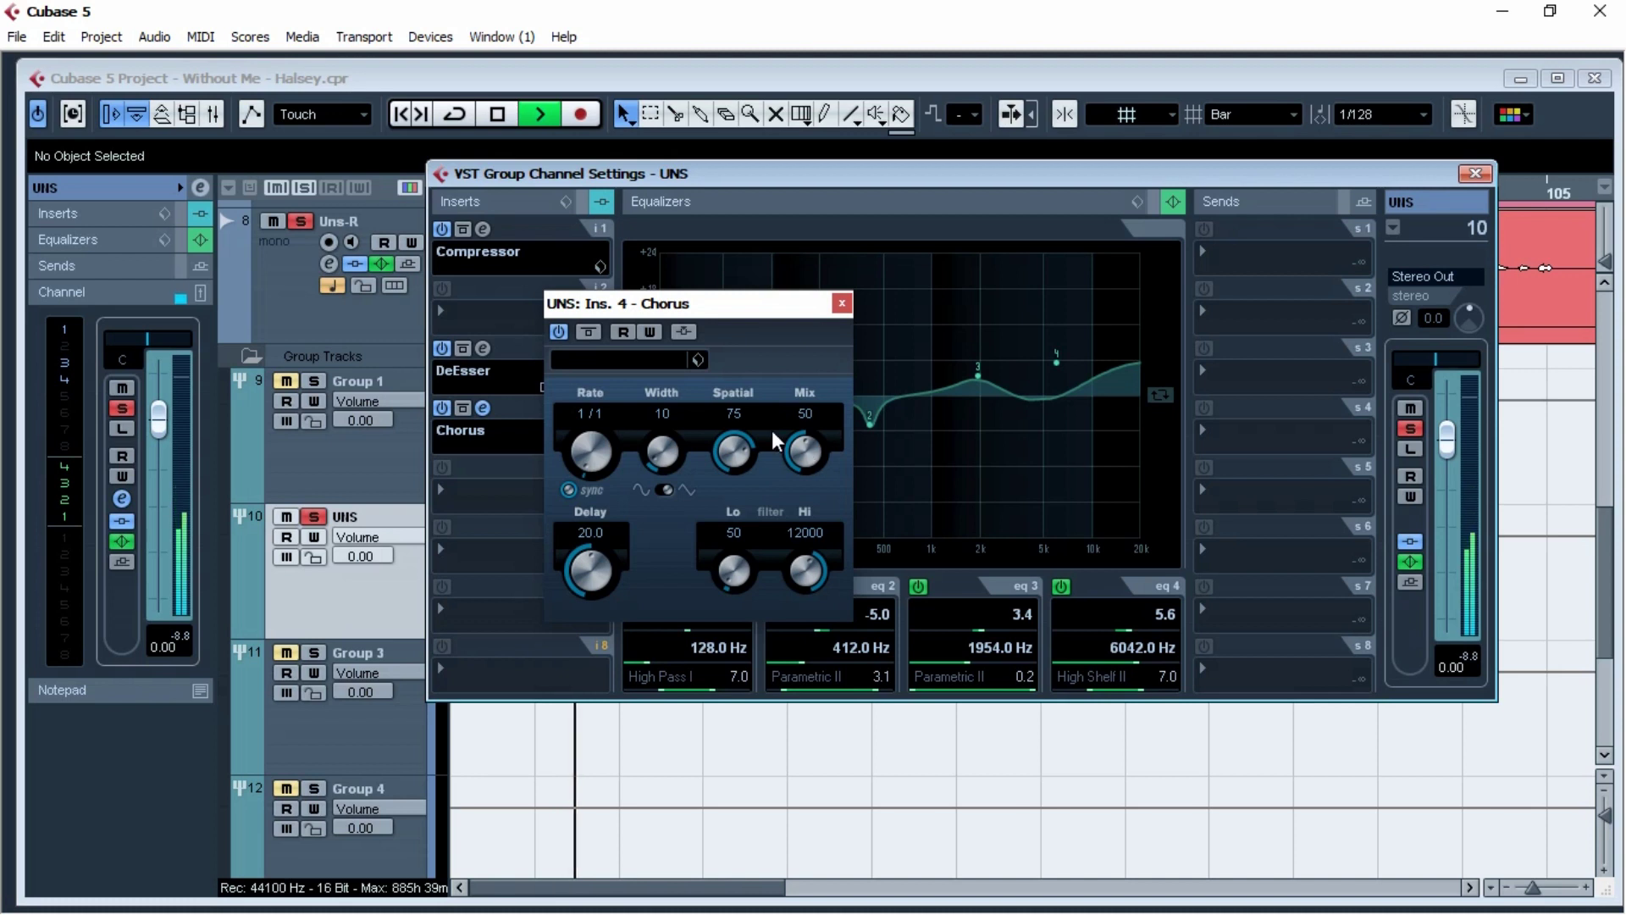
left_click(559, 331)
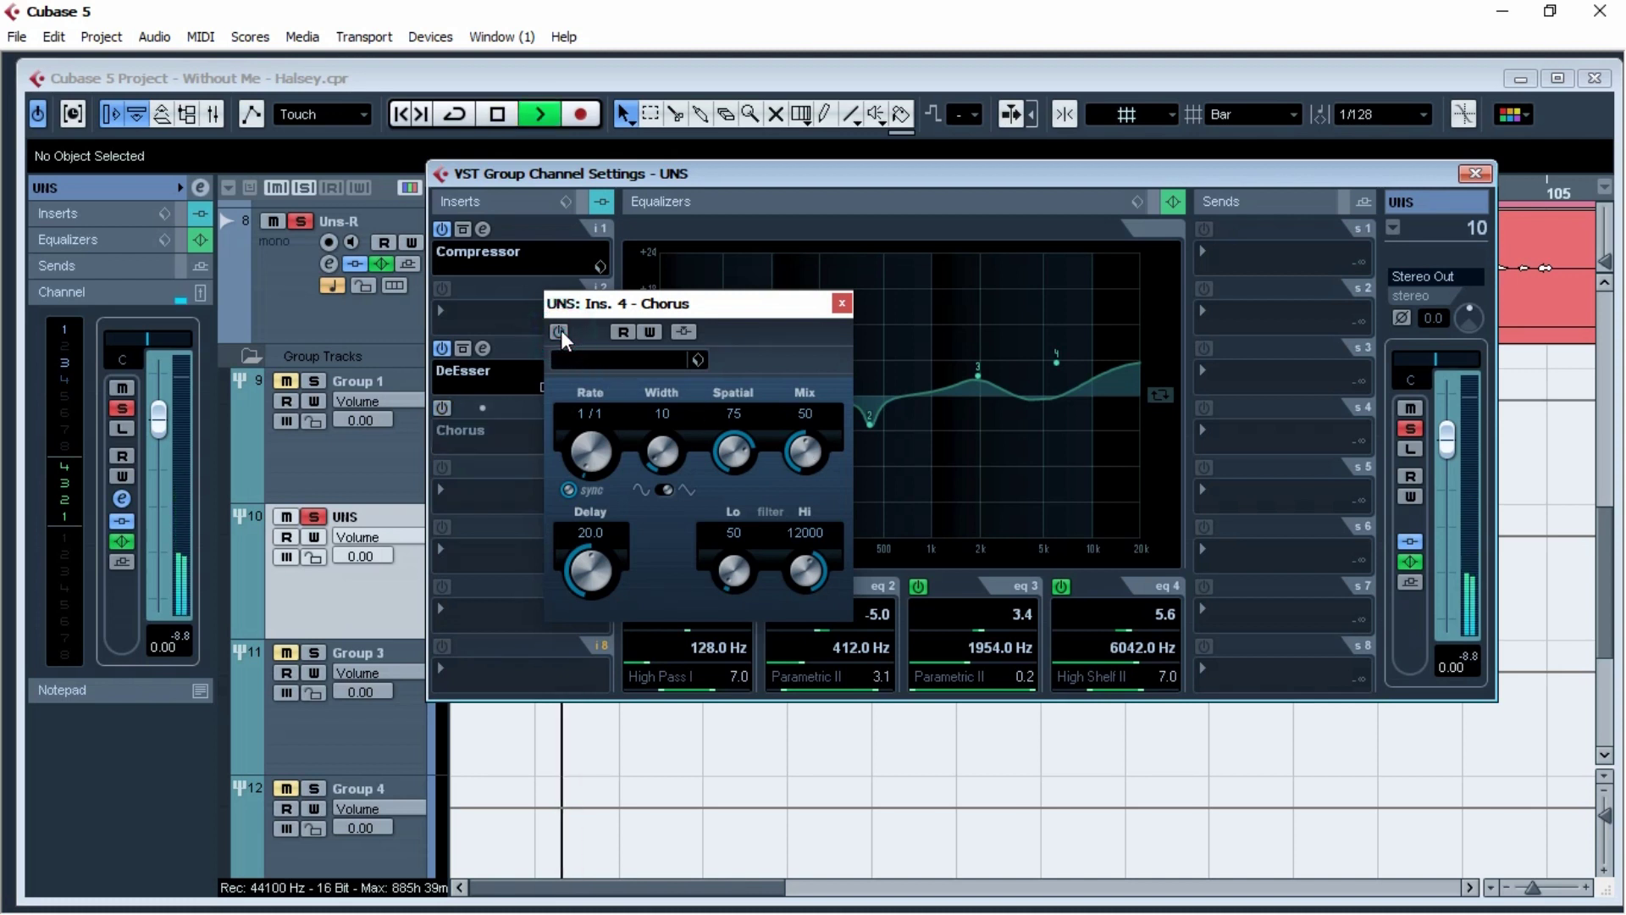
left_click(559, 332)
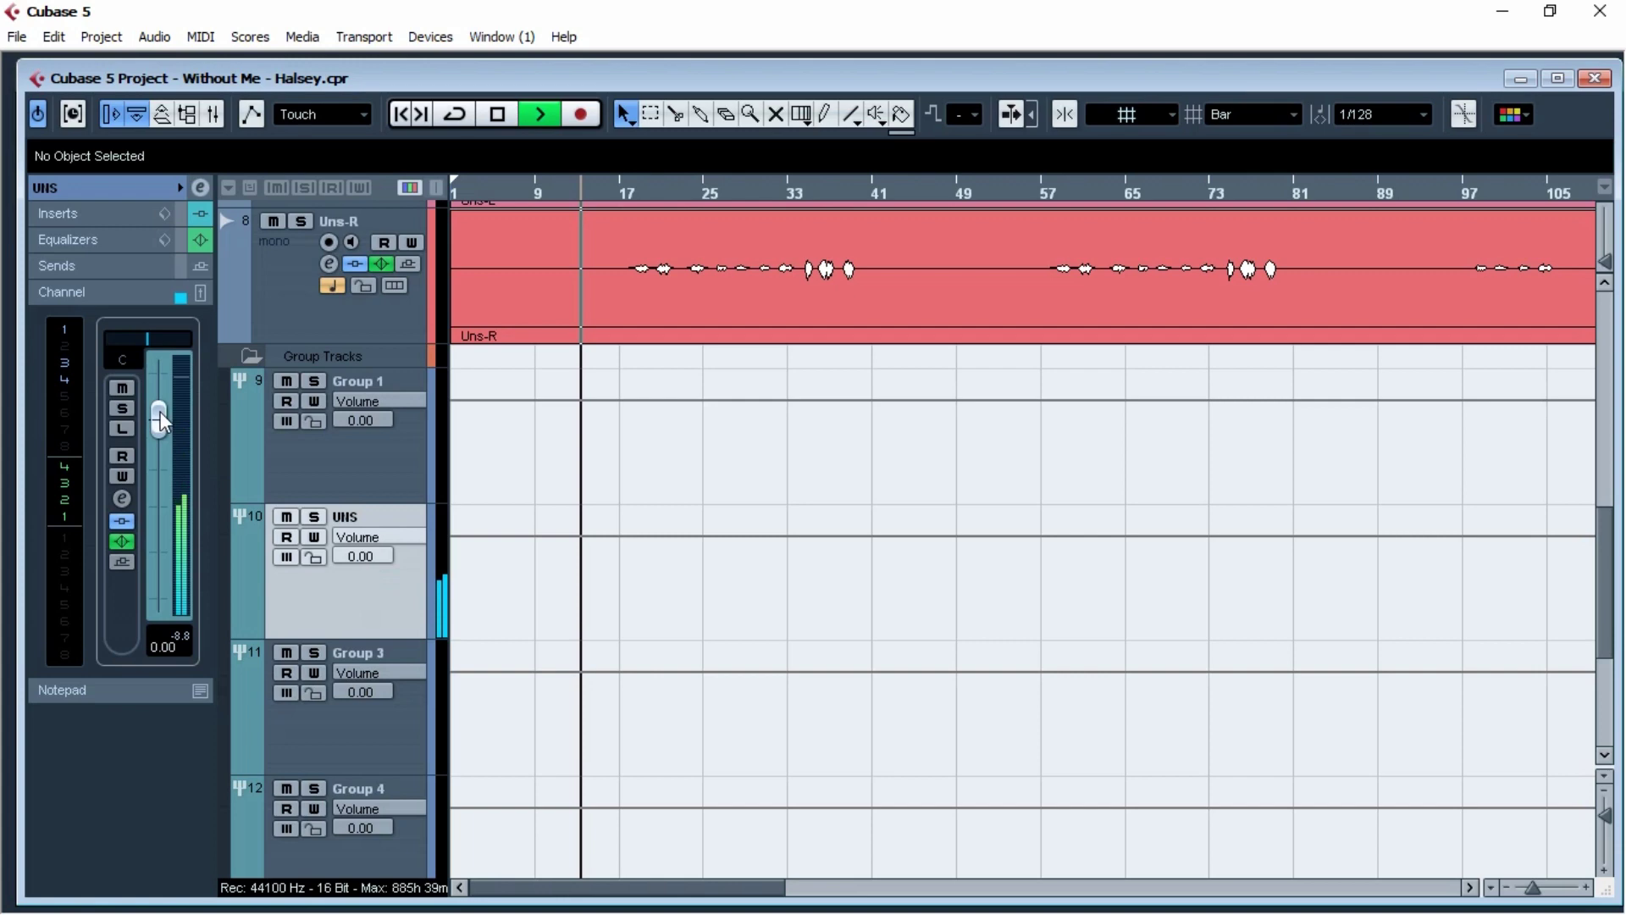
Step: Lower the UNS group's volume to about -4.60 dB and replay the full mix from about bar 9
left_click_drag(158, 419, 161, 430)
key("space")
scroll(163, 431, "down", 5)
key("space")
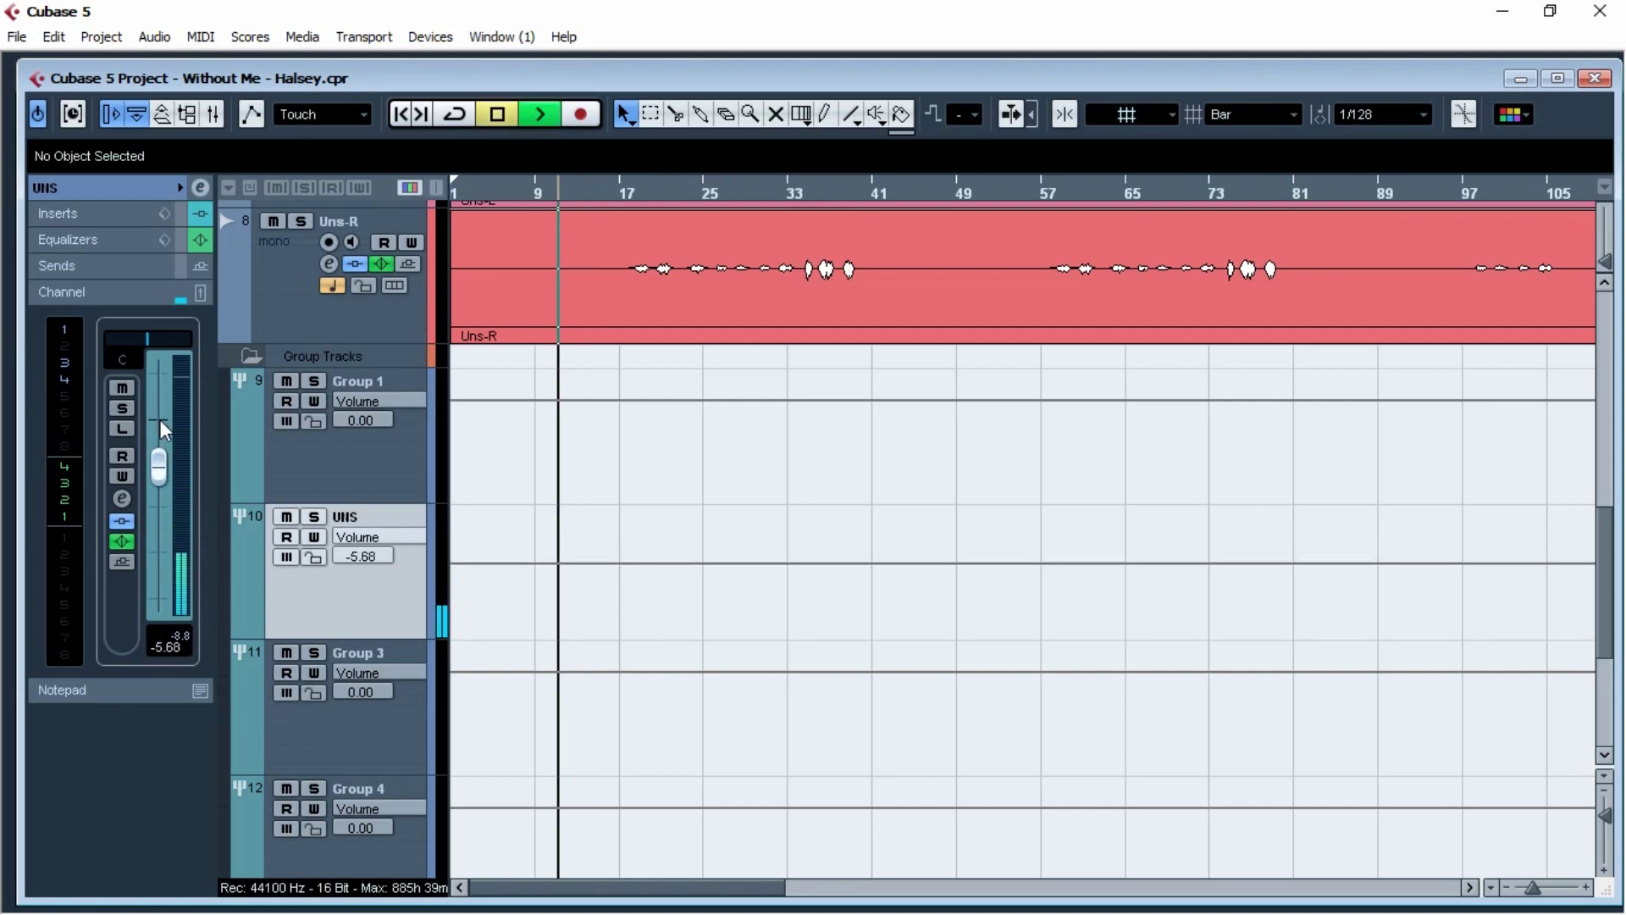
scroll(796, 584, "up", 8)
key("space")
left_click(540, 182)
key("space")
scroll(794, 417, "up", 2)
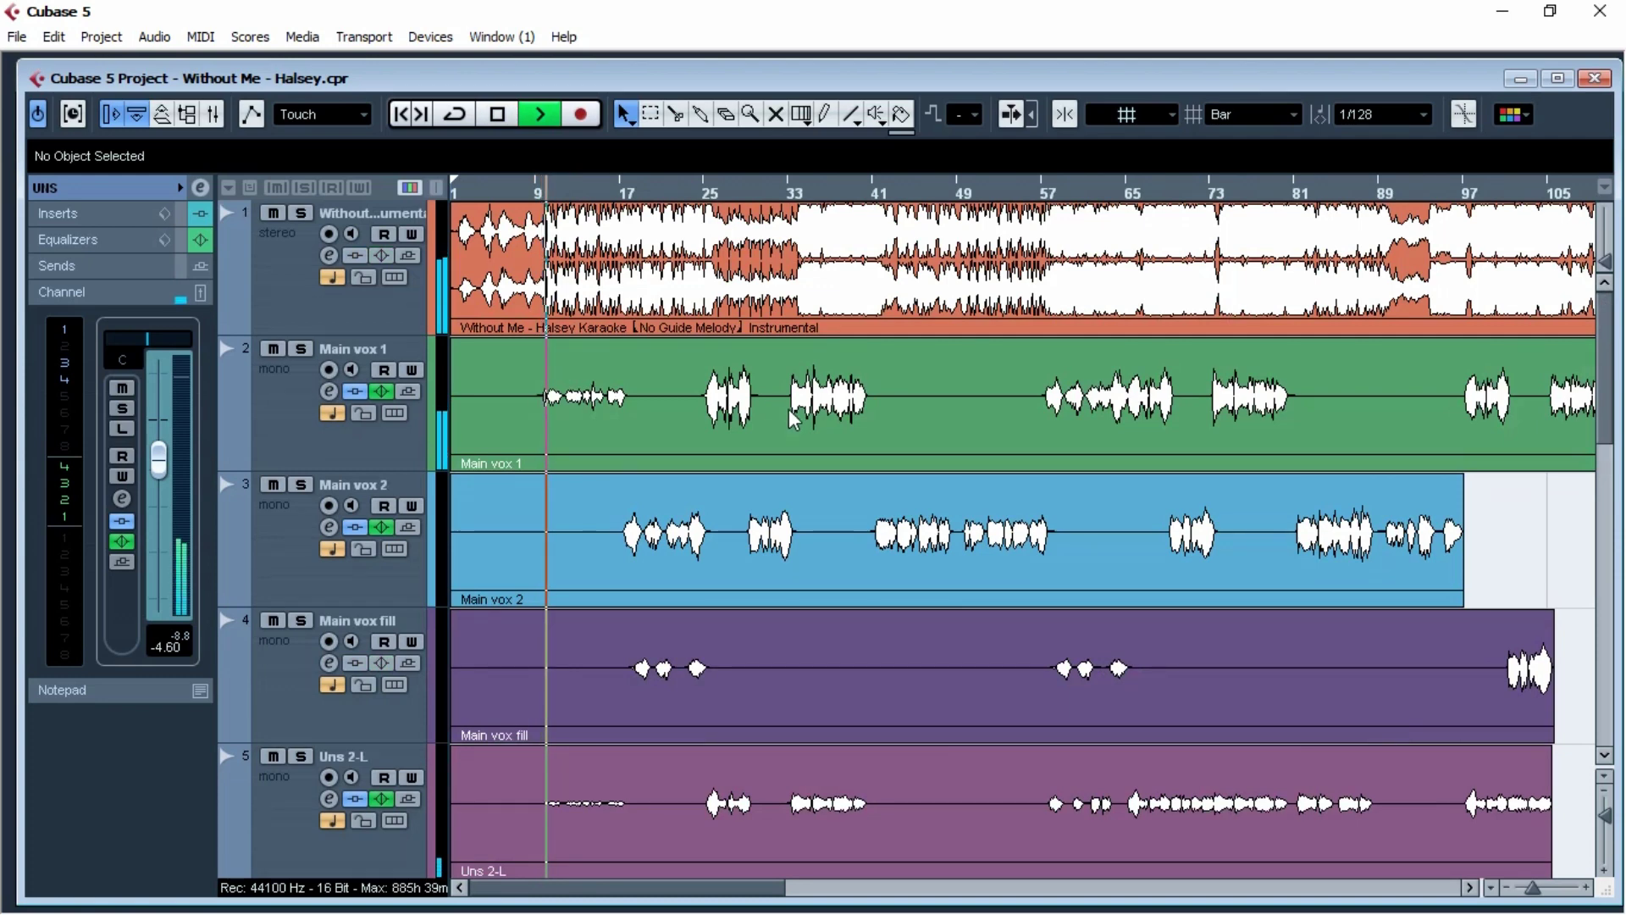
Step: Send Main vox 1 to FX 1-StereoDelay, solo the track, and lower the send level to about -25.10 dB
key("h")
key("h")
left_click(296, 422)
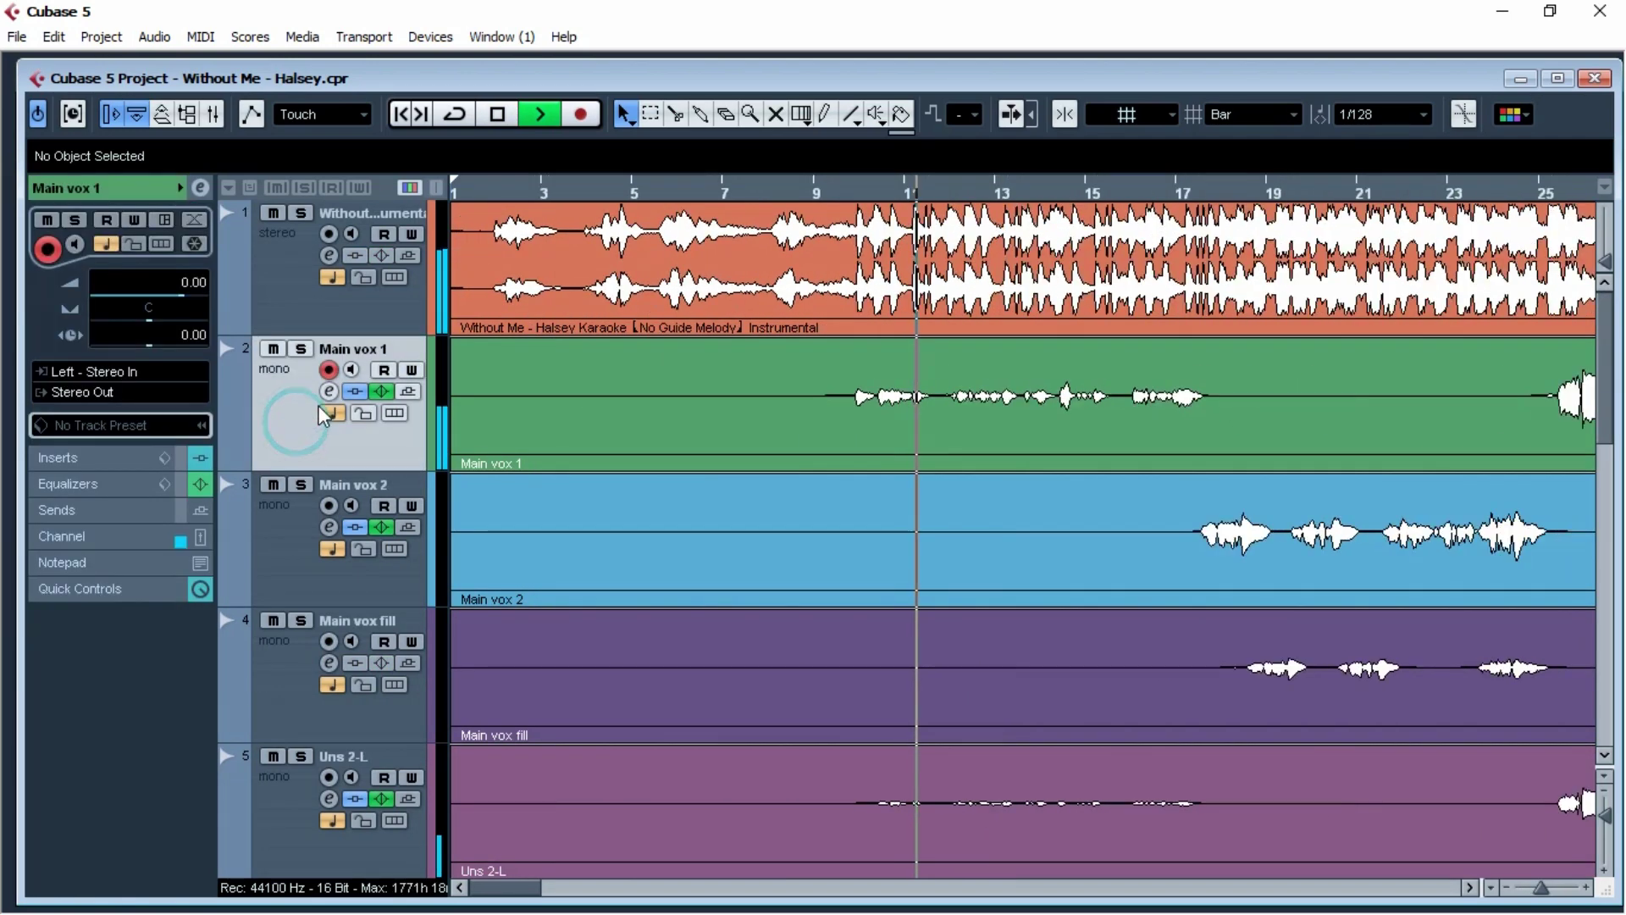
key("space")
left_click(328, 391)
left_click(1260, 264)
left_click(1350, 312)
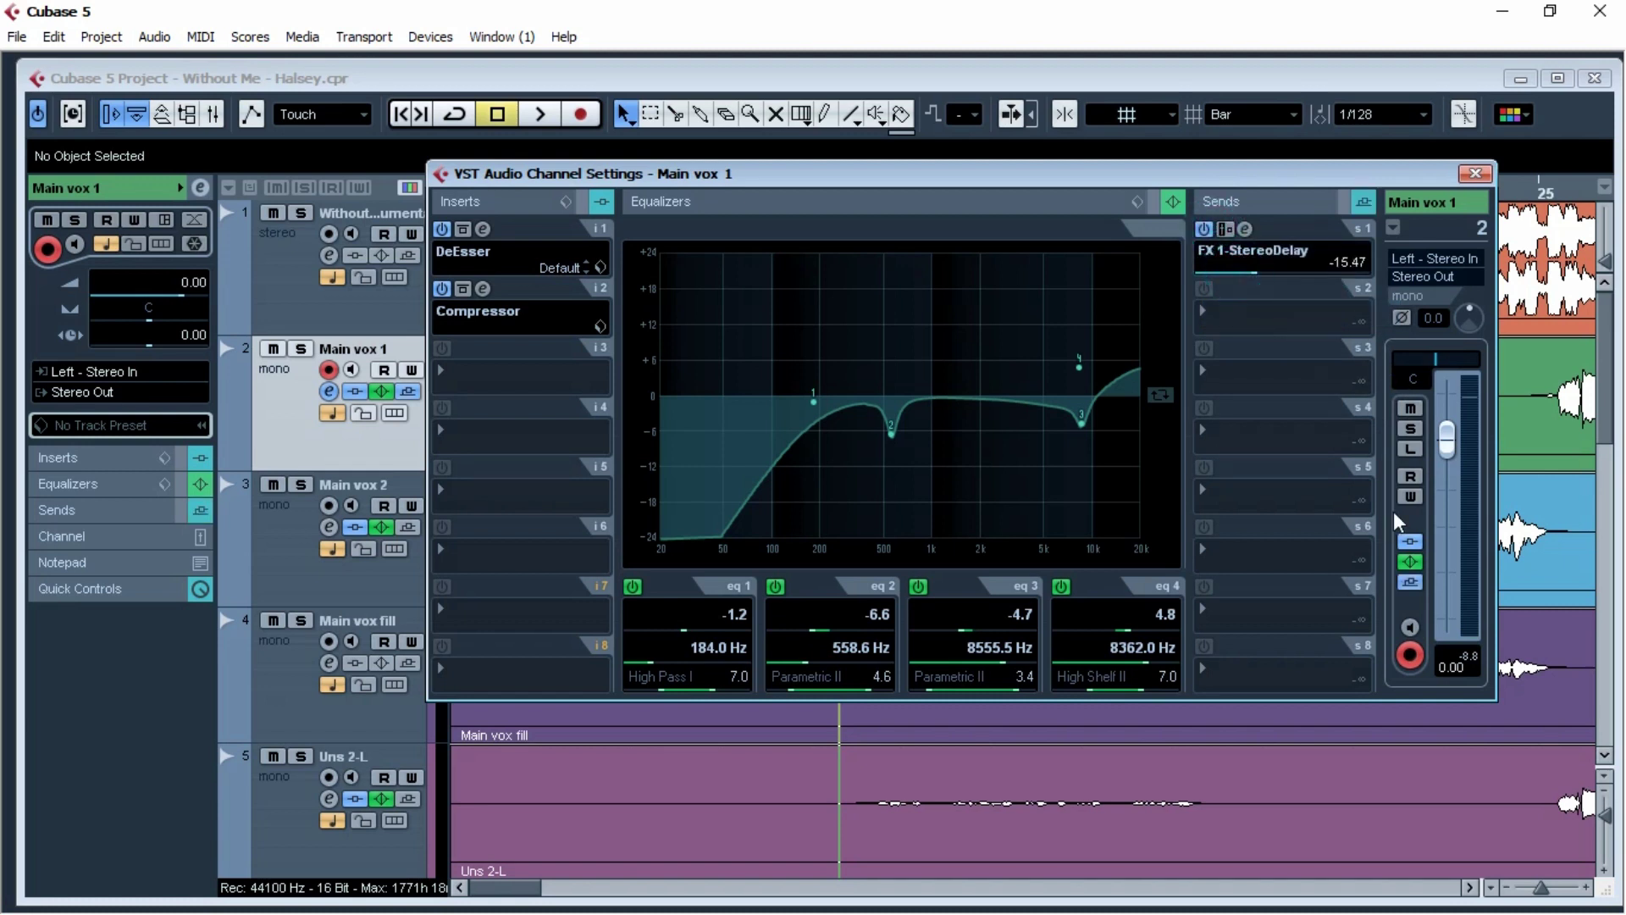
left_click(1410, 429)
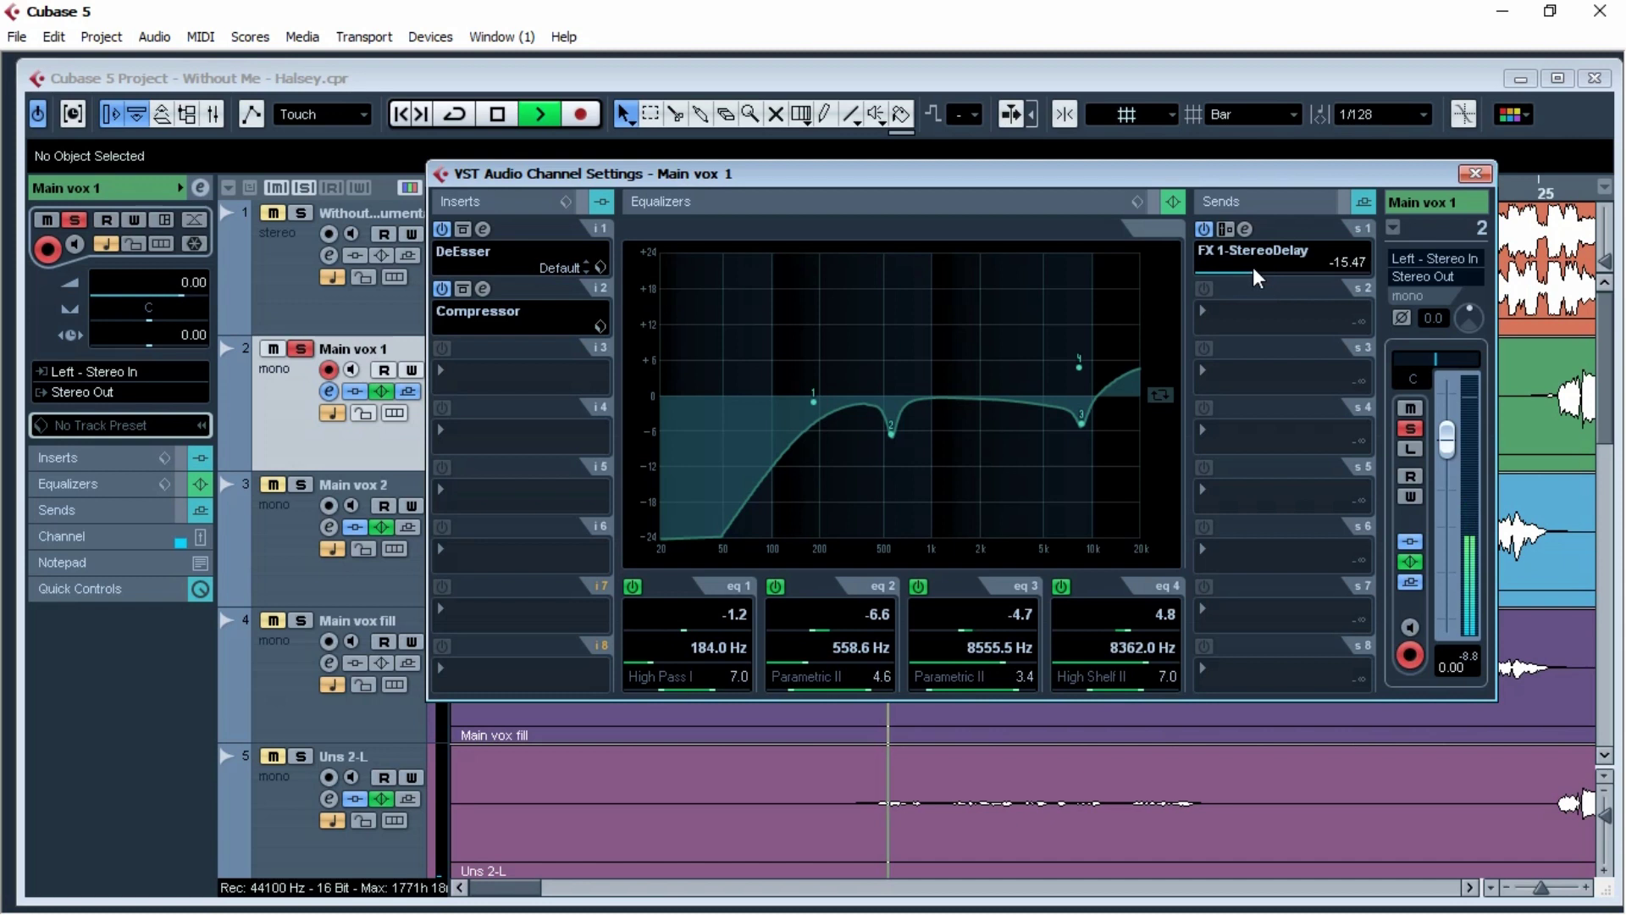
key("space")
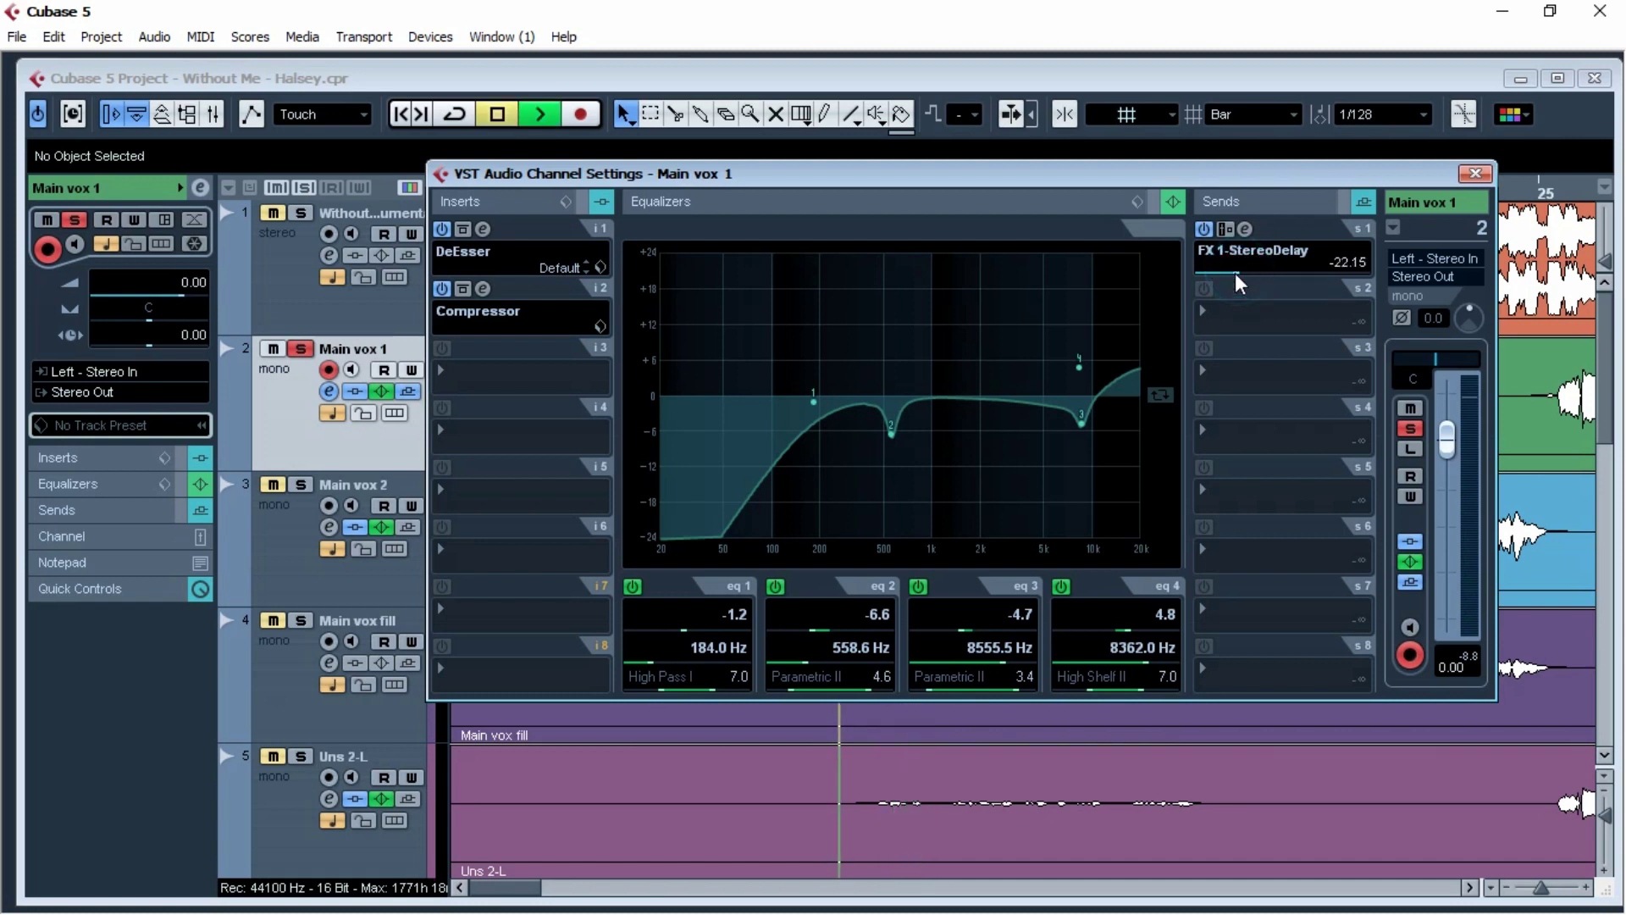
Step: Send Main vox 1 to FX 2-BREVERB at about -17.02 dB, then unsolo the track and raise its volume to about 3.09 dB
left_click(1241, 328)
left_click(1295, 399)
left_click(1203, 288)
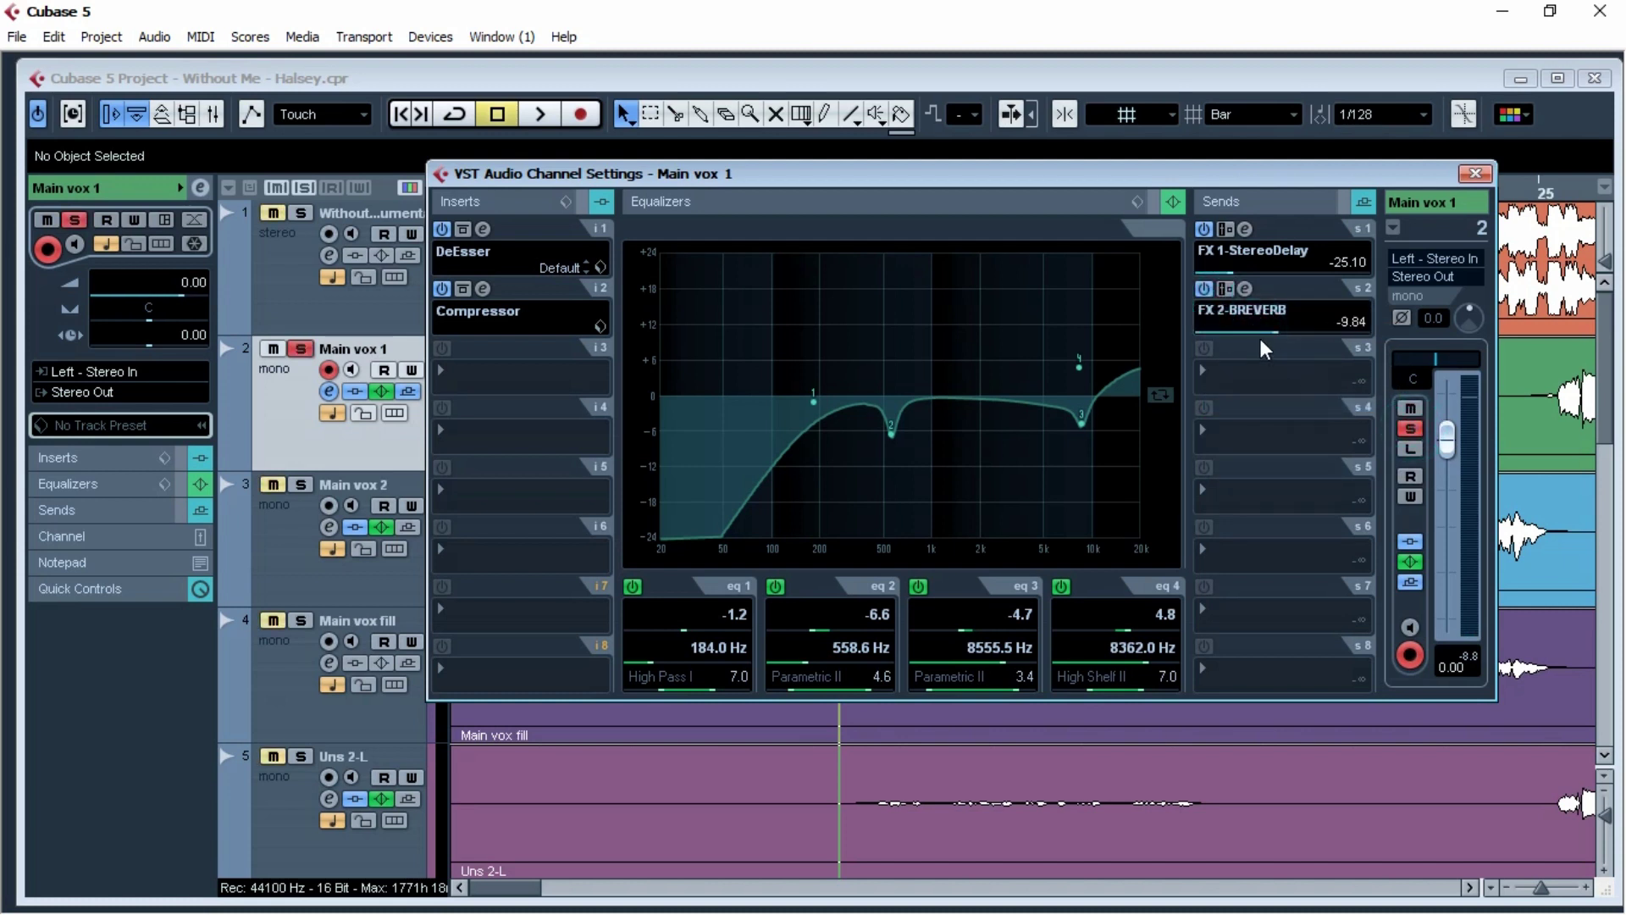
left_click(1411, 429)
key("space")
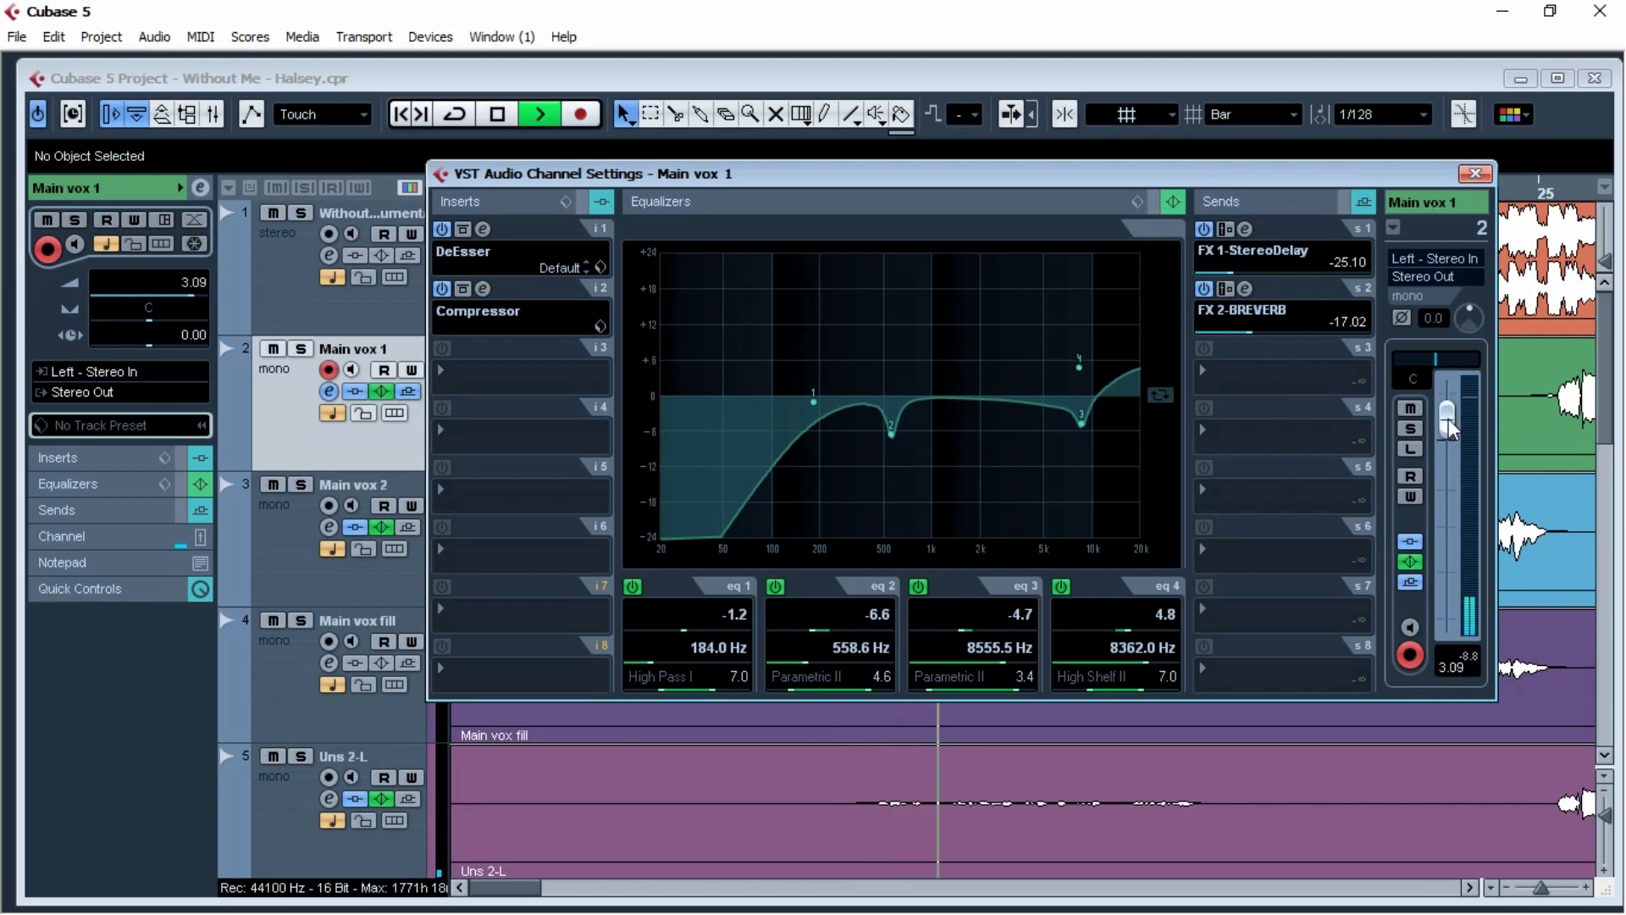
left_click(1475, 172)
Step: Lower the UNS group's volume to about -6.06 dB while the full mix plays
key("g")
key("g")
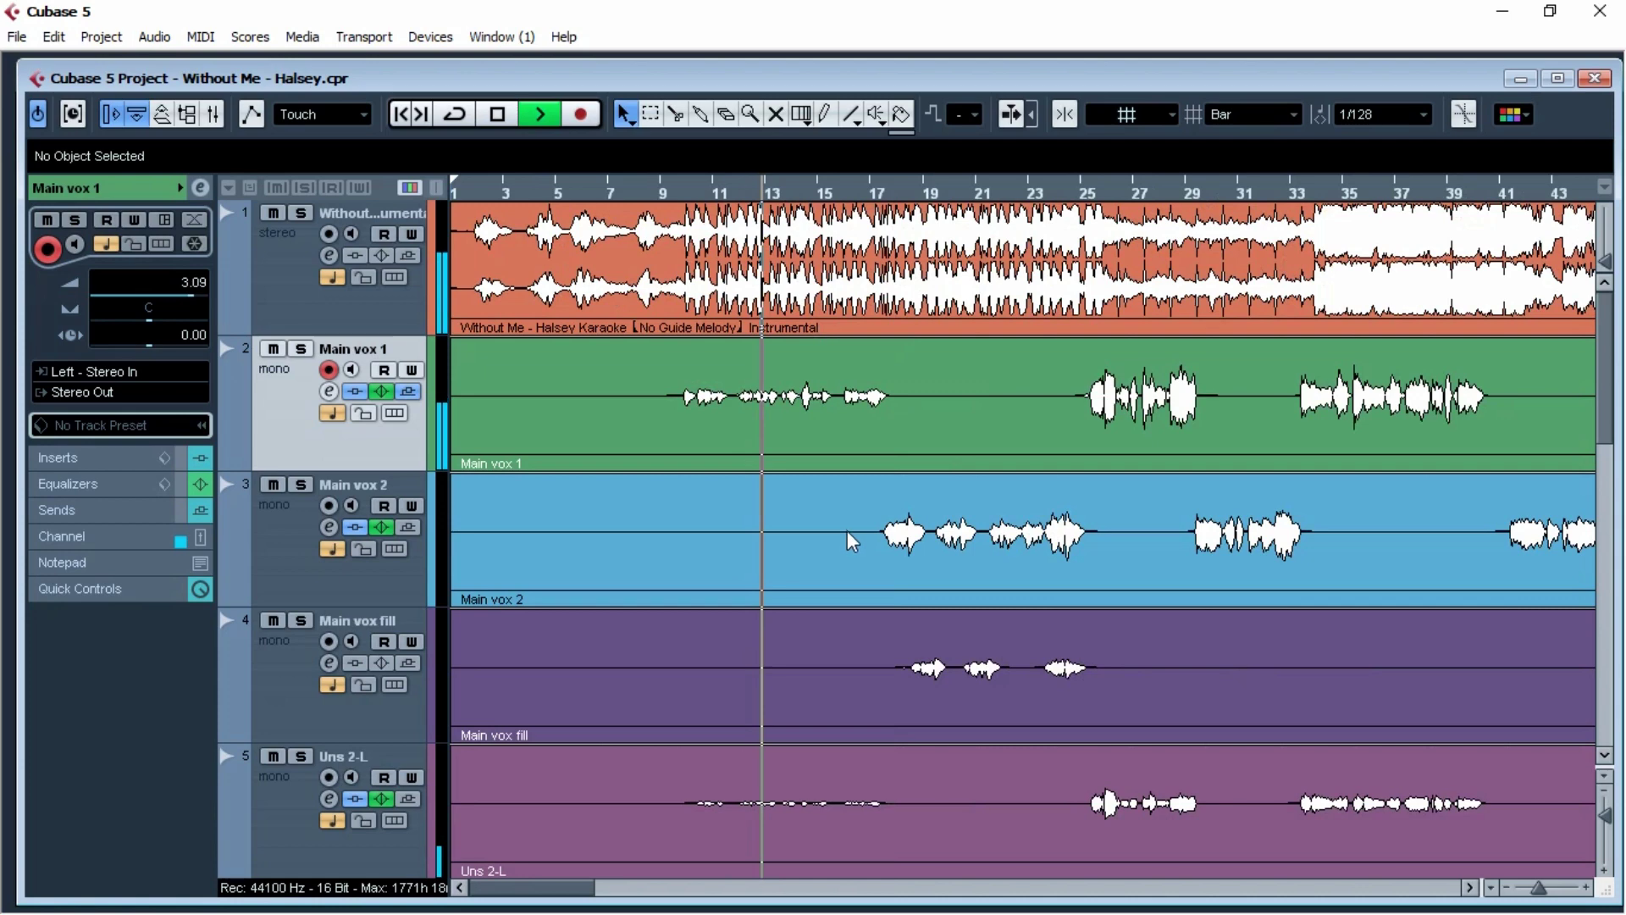
scroll(851, 539, "down", 3)
scroll(691, 533, "down", 5)
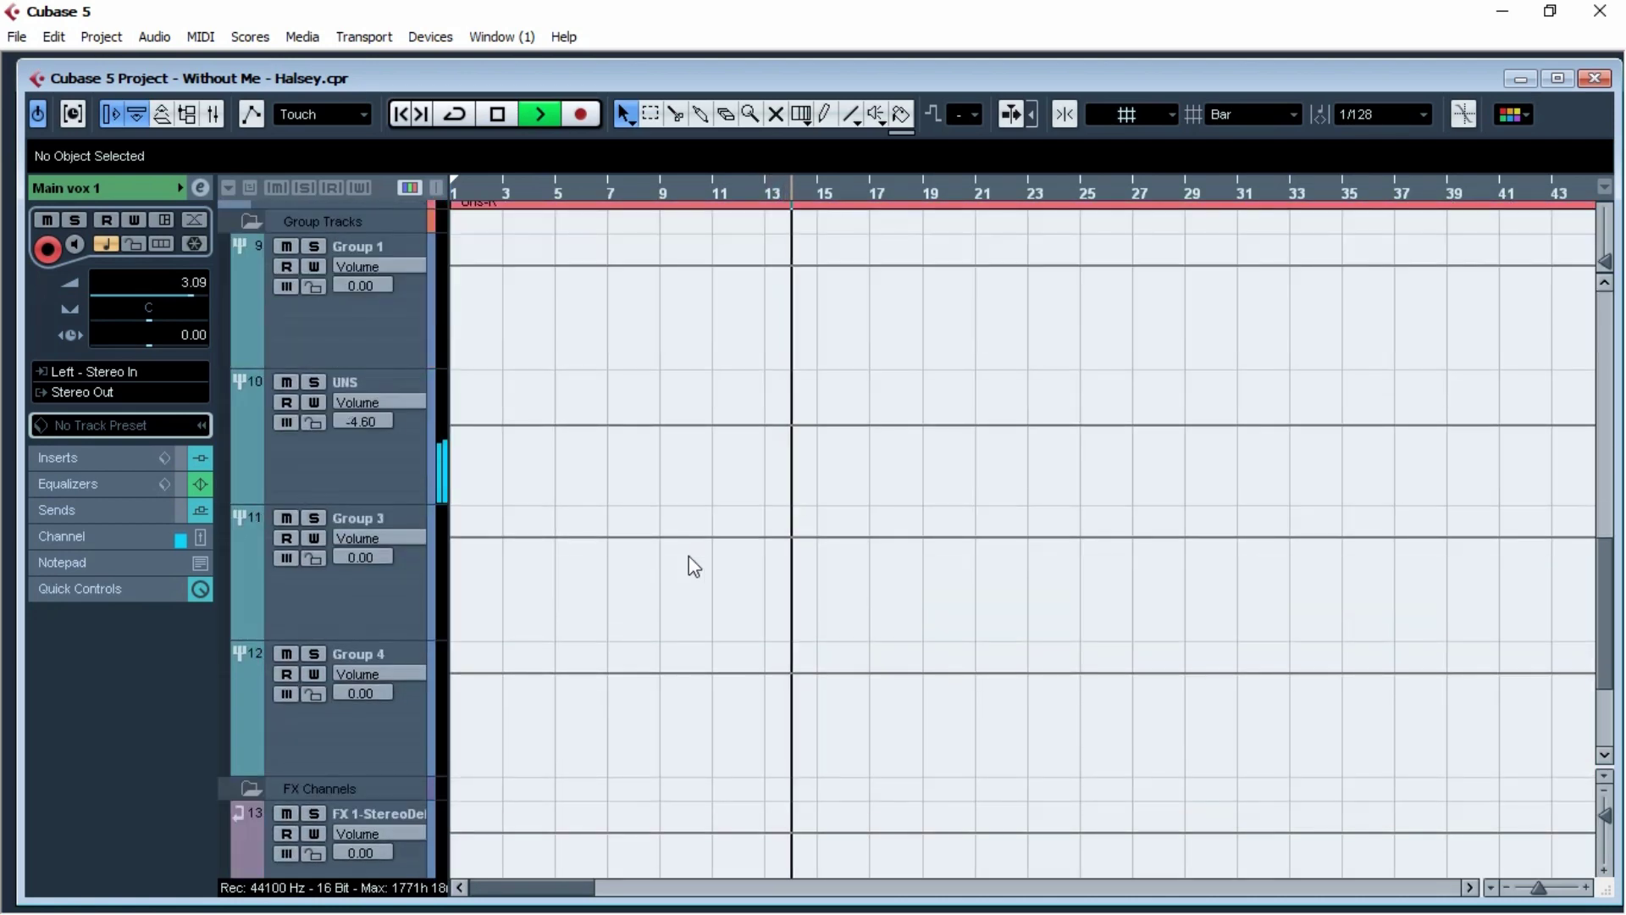
scroll(474, 652, "up", 3)
scroll(415, 593, "down", 3)
left_click(364, 465)
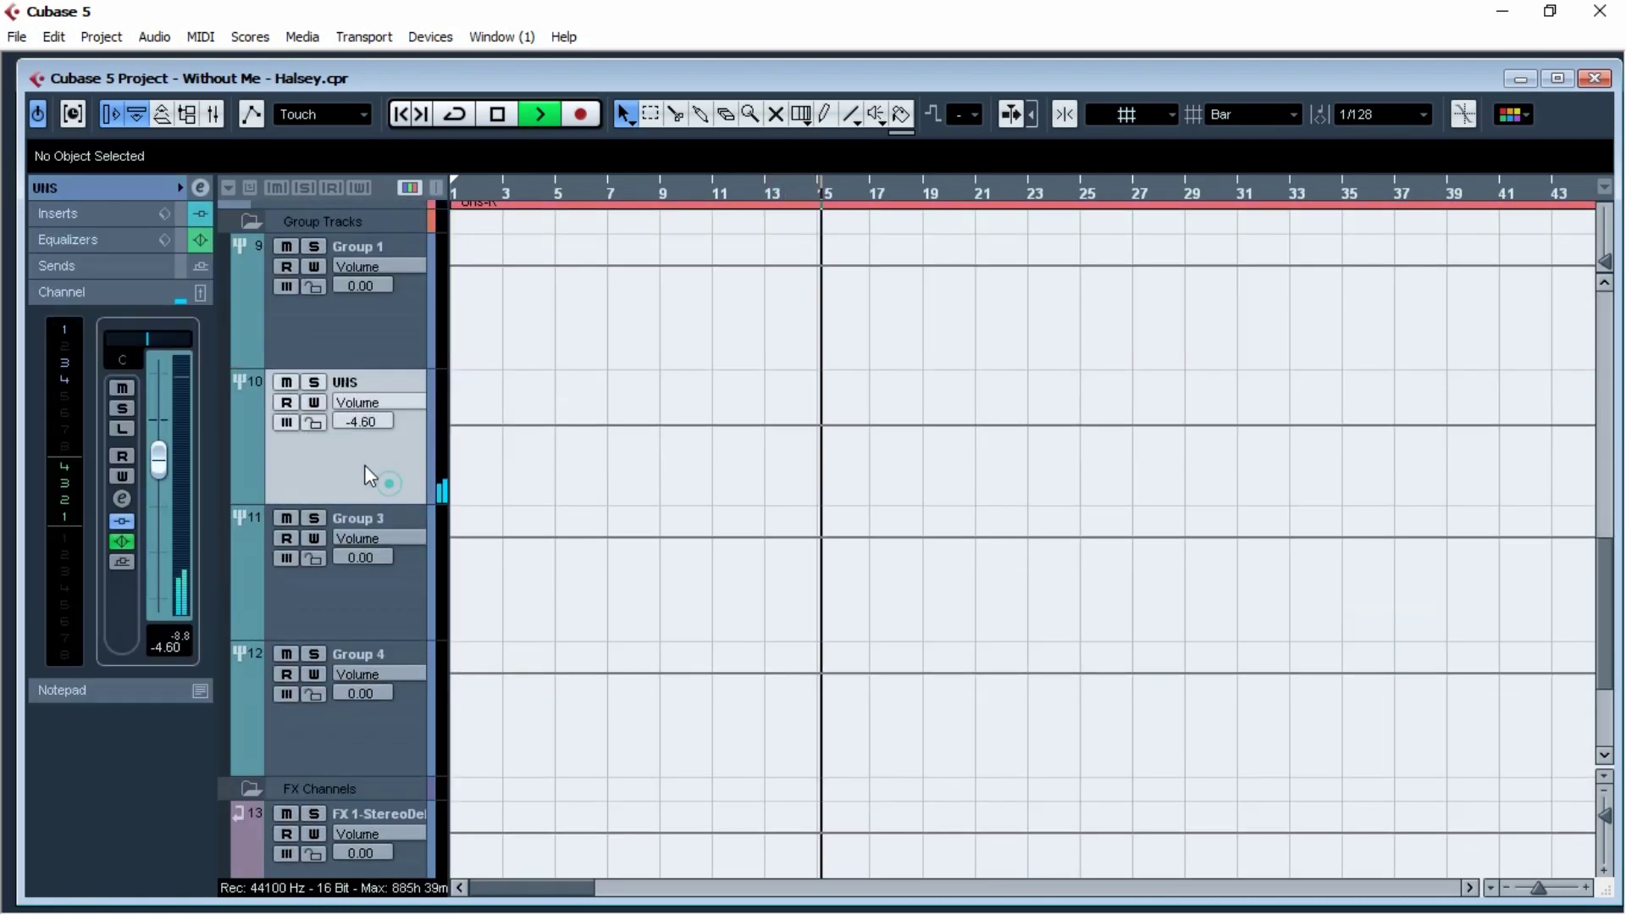
left_click_drag(158, 453, 158, 462)
Step: Solo the Main vox fill track during playback, stop, and place the playback position at about bar 19
scroll(644, 476, "up", 4)
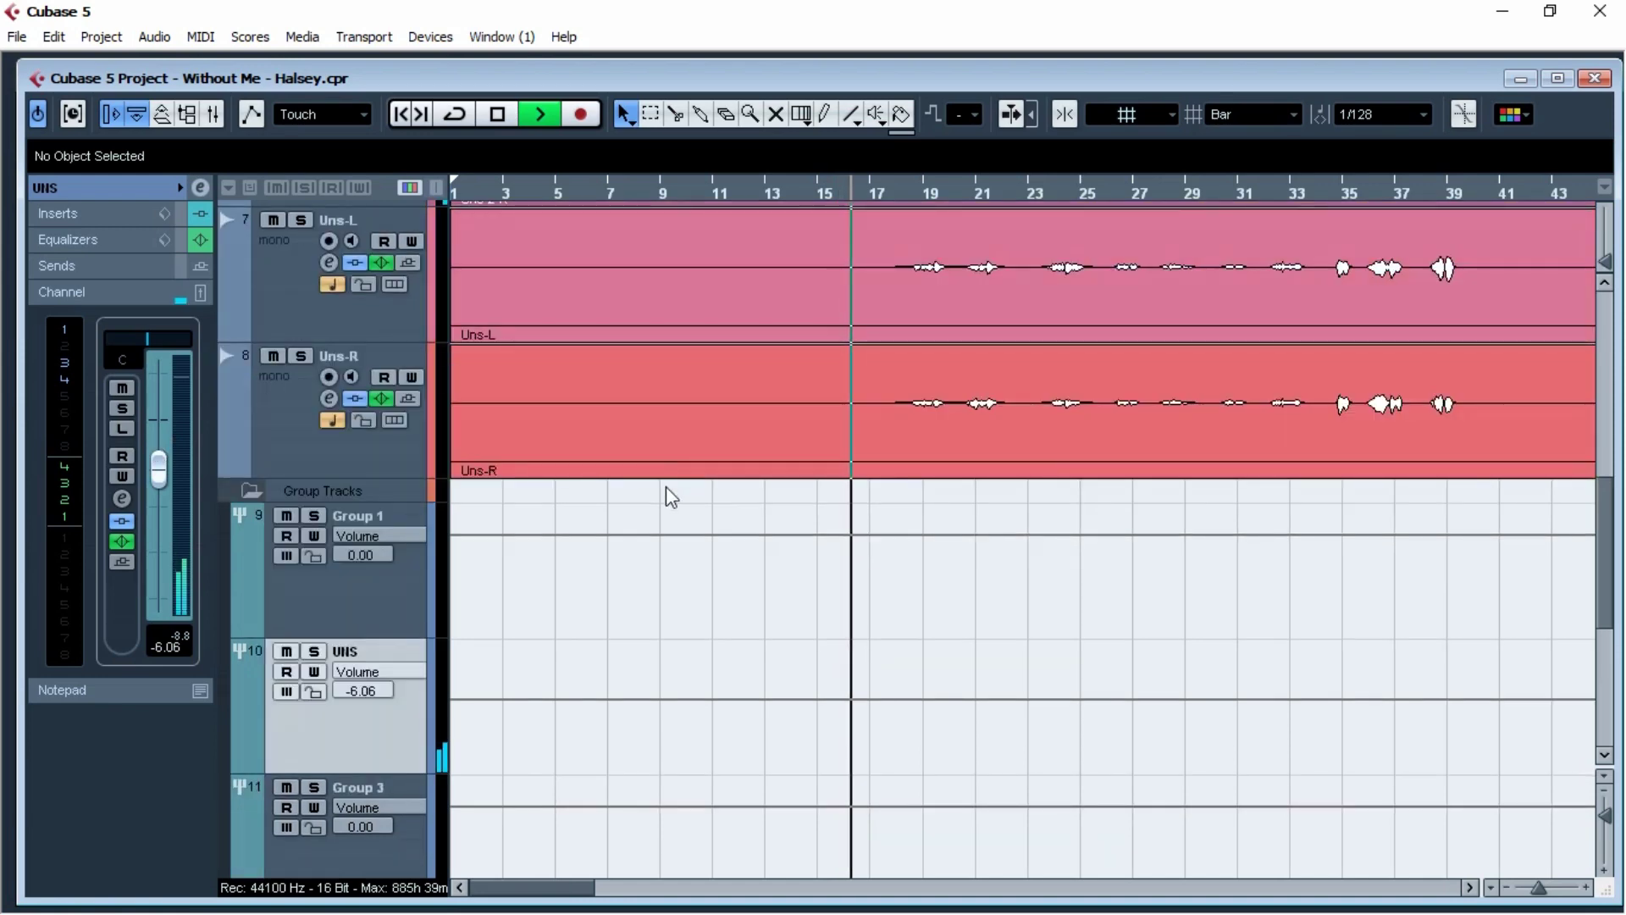
scroll(891, 534, "down", 1)
scroll(891, 532, "up", 2)
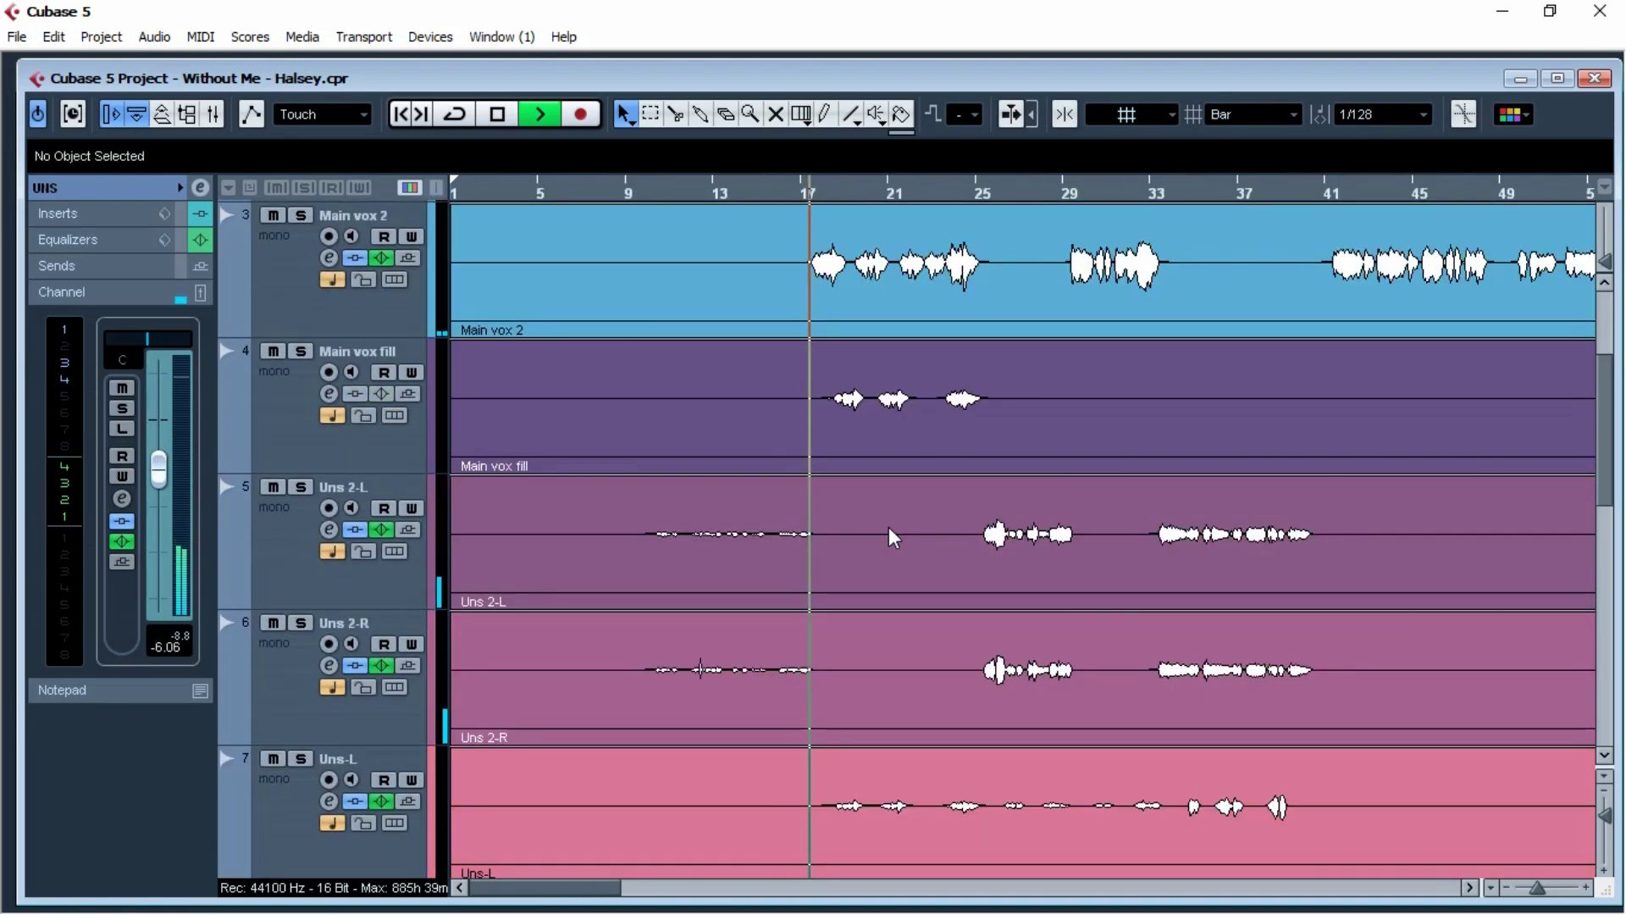
scroll(893, 529, "down", 2)
scroll(897, 537, "down", 1)
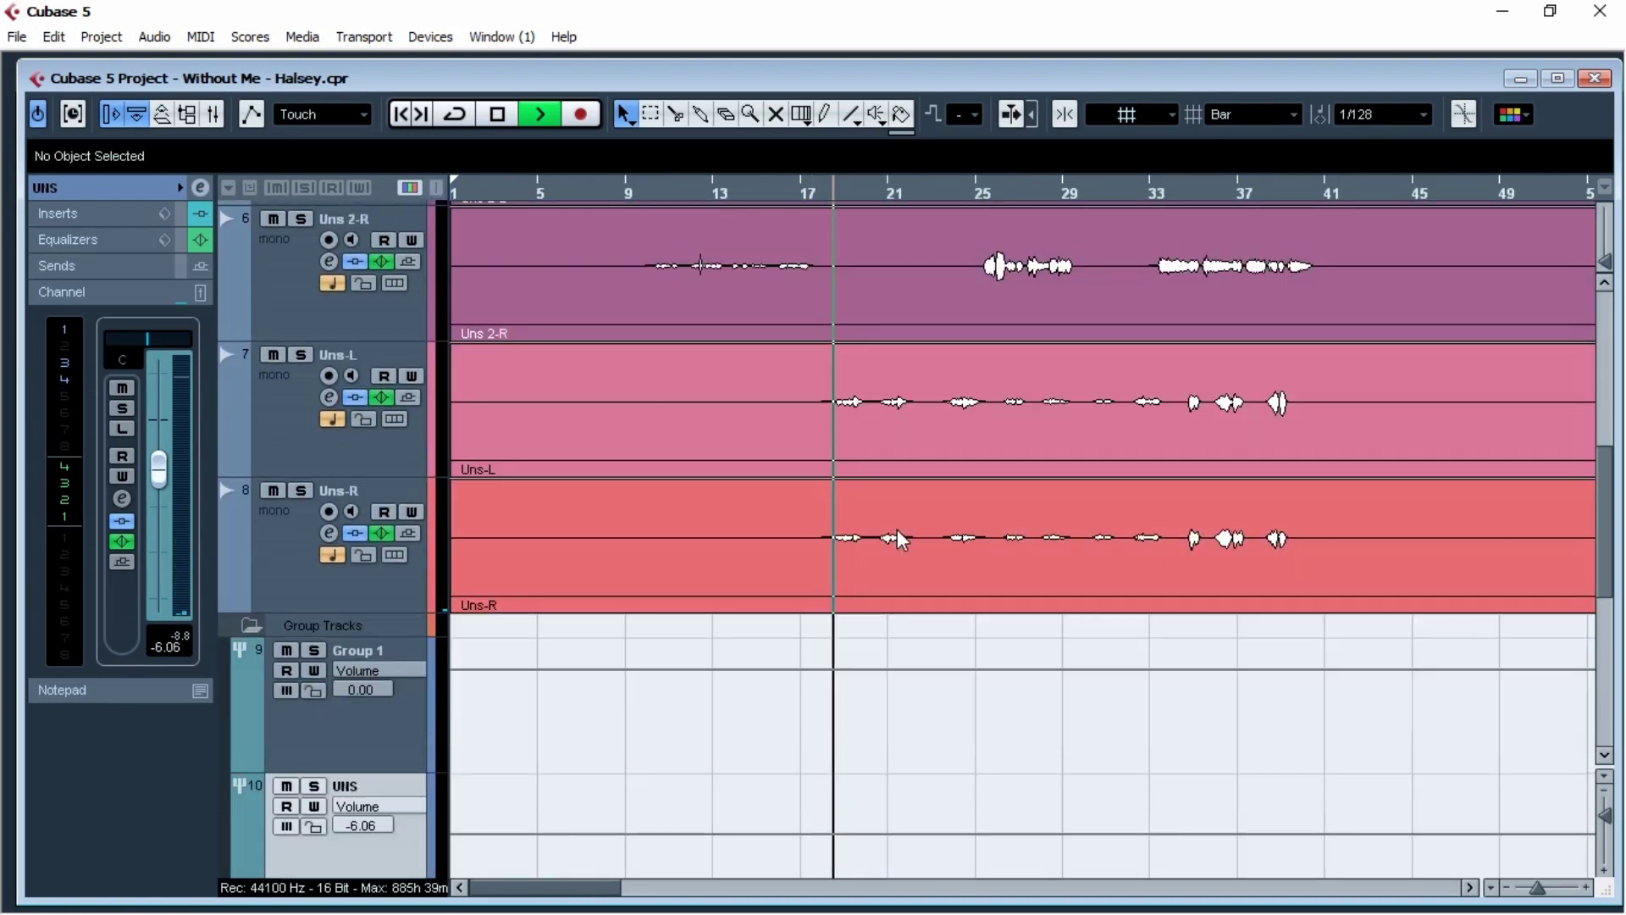
scroll(910, 542, "up", 3)
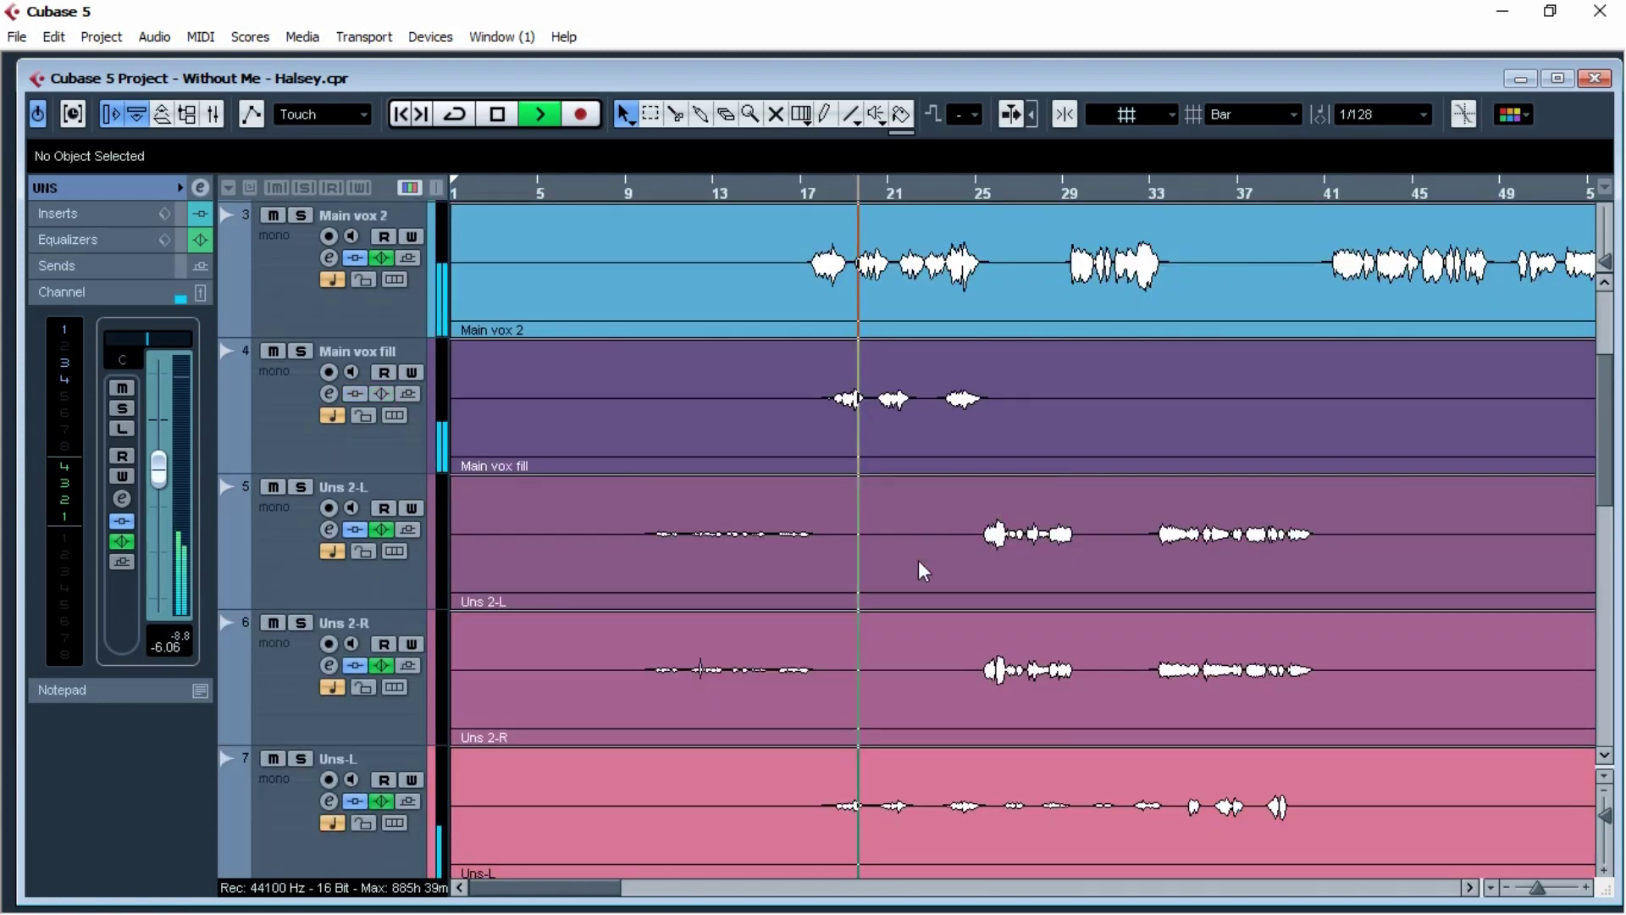
left_click(318, 426)
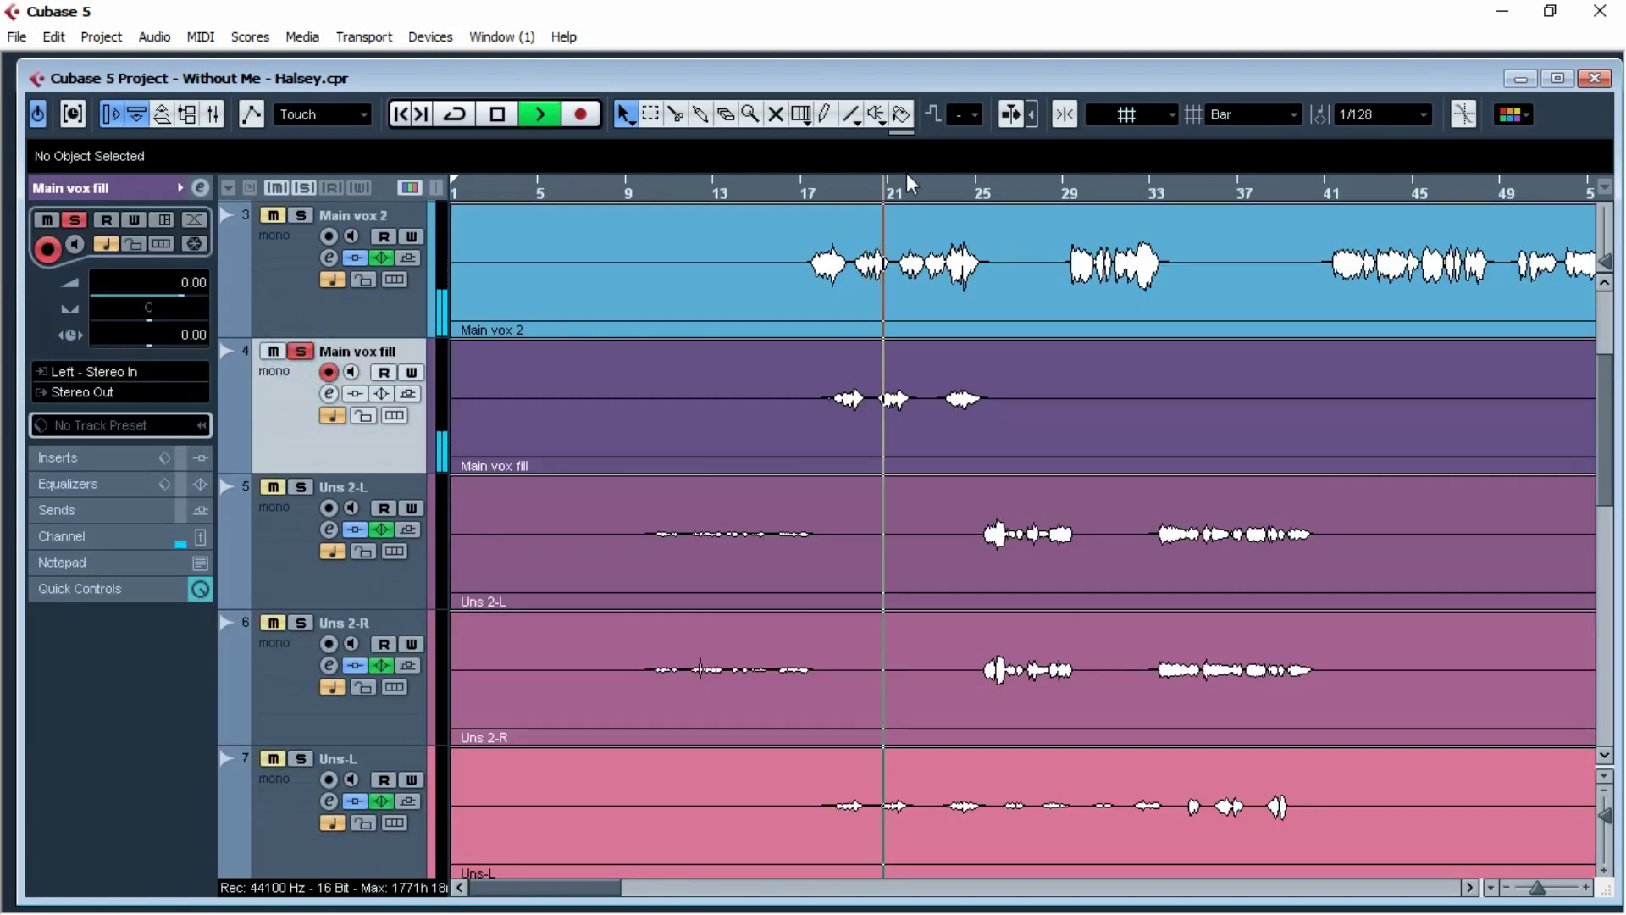
key("space")
left_click(840, 195)
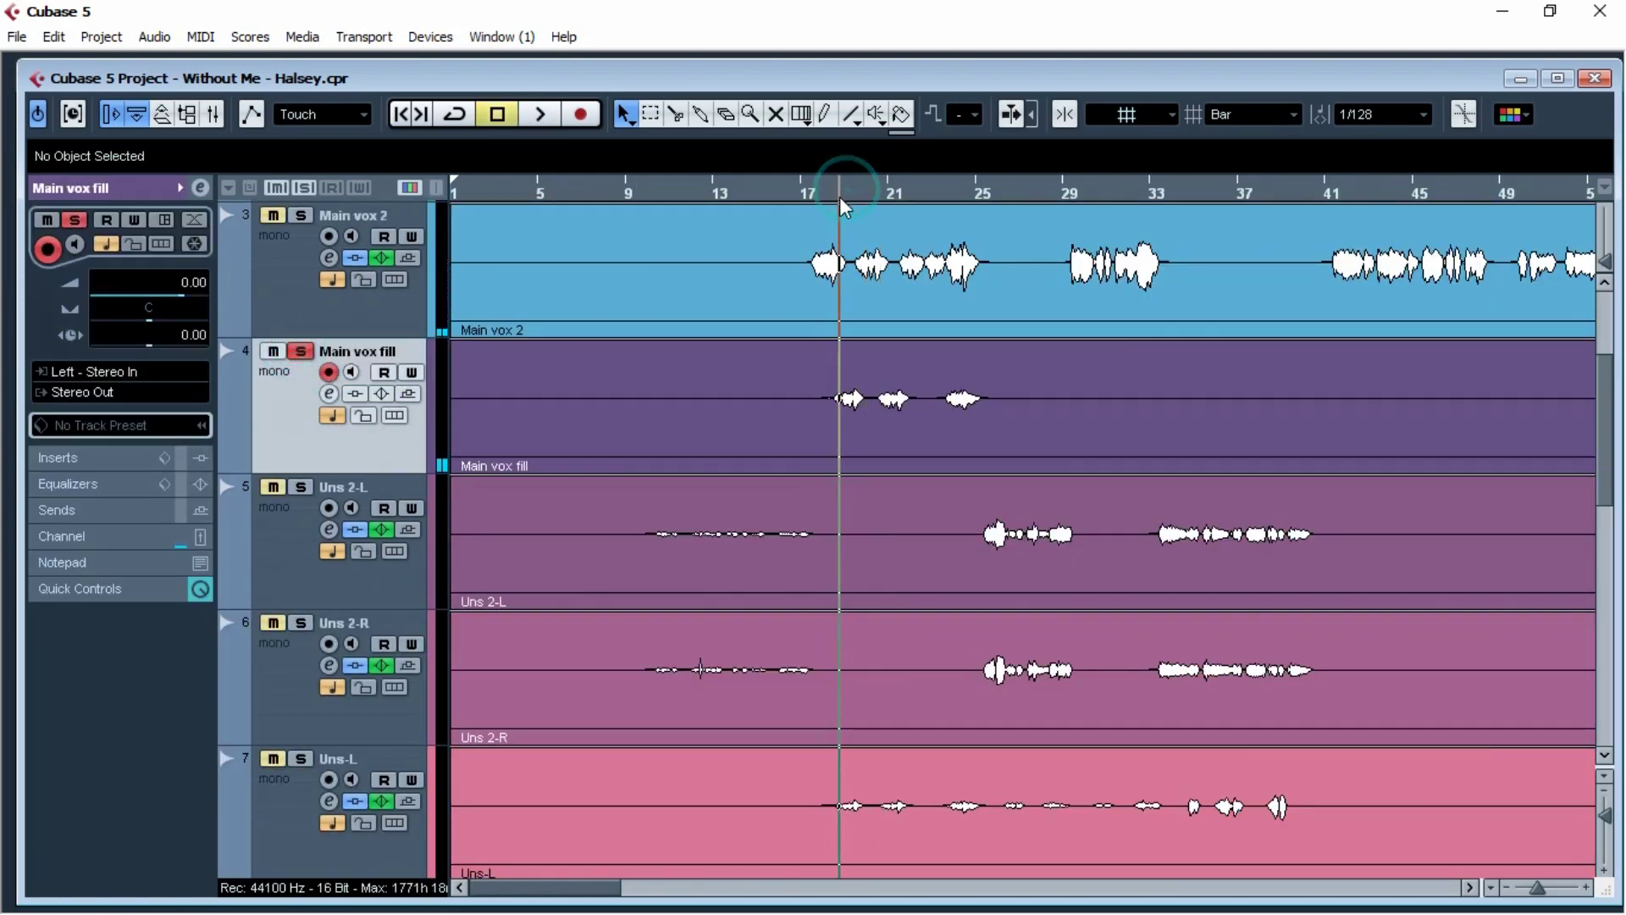
Step: Load the Main vox 2.vmx channel settings onto the Main vox fill track and turn off its solo
left_click(329, 395)
right_click(535, 436)
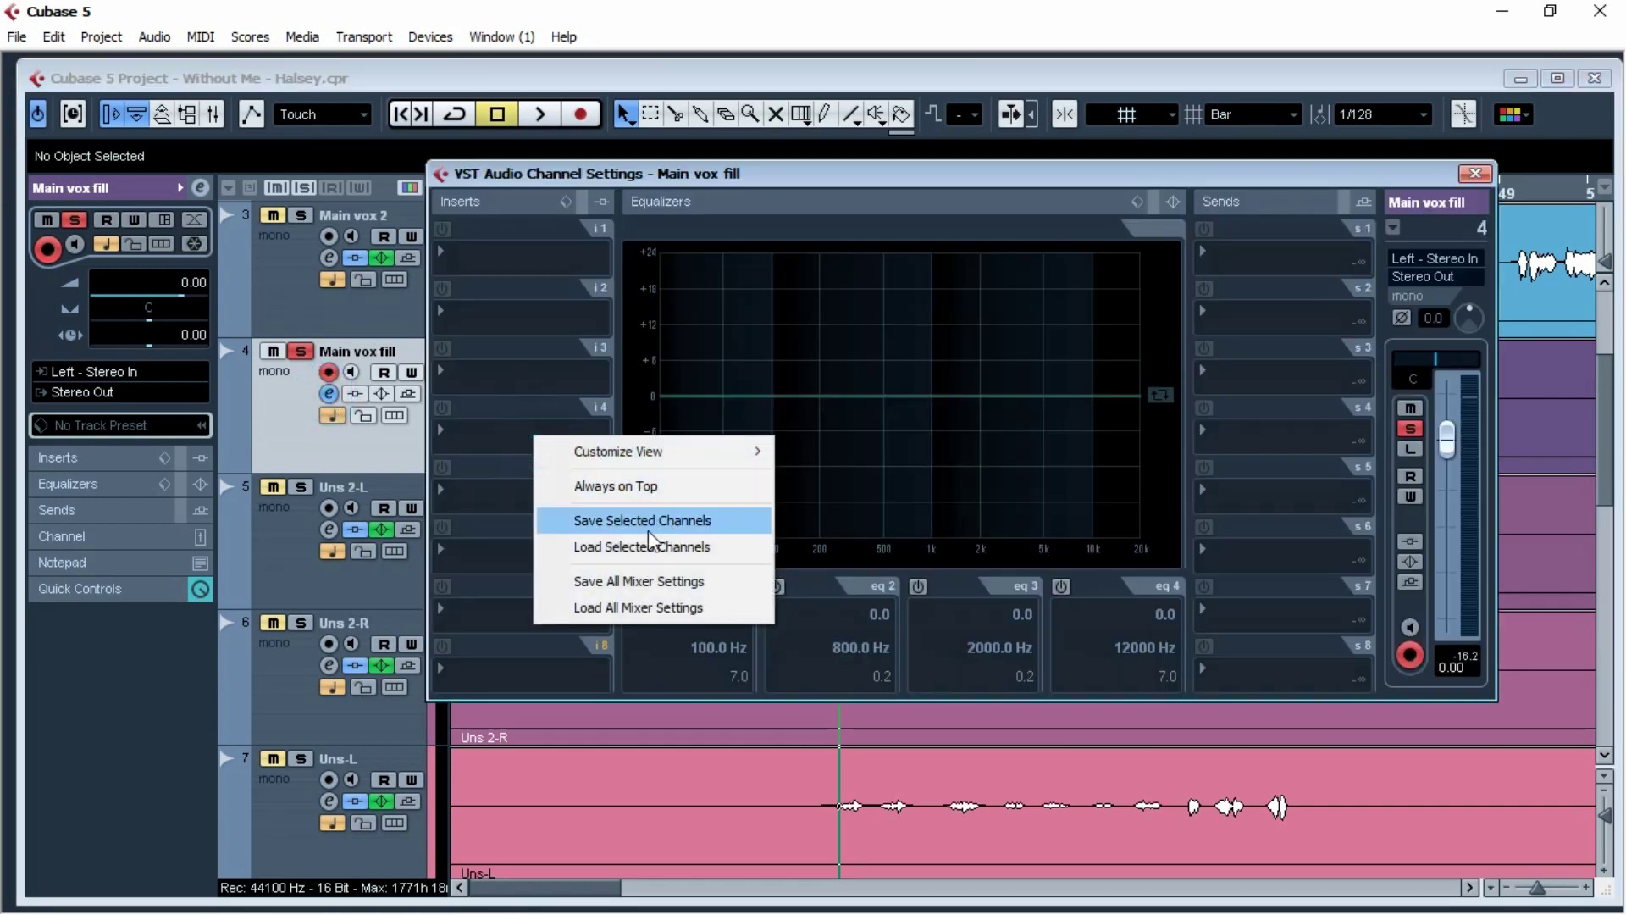
left_click(669, 546)
double_click(600, 298)
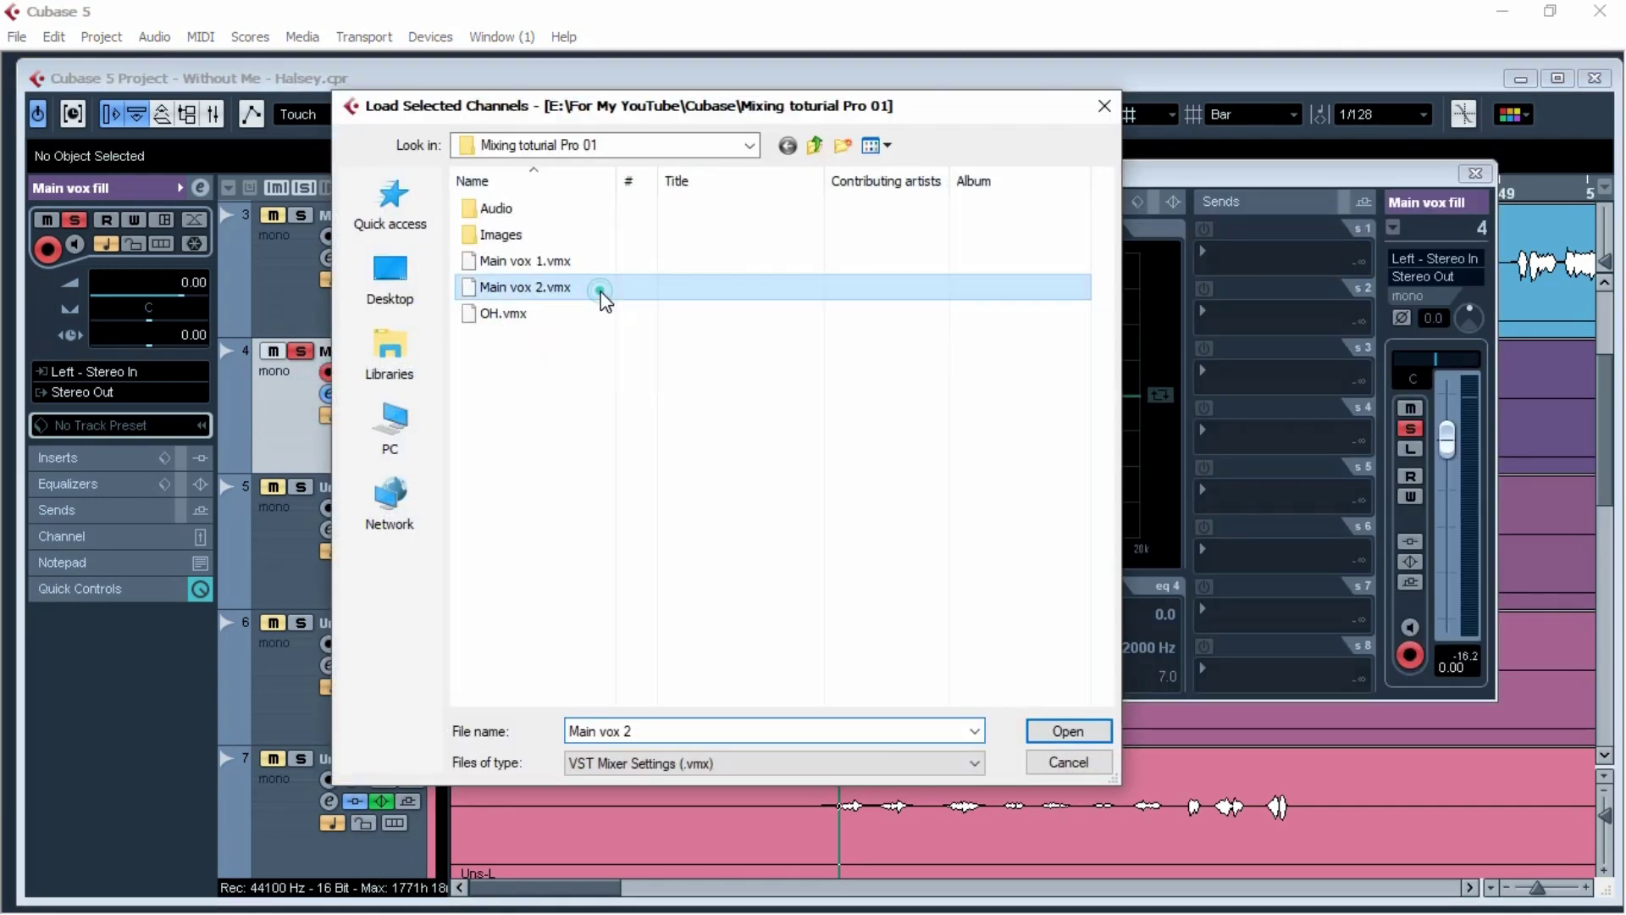
left_click(1475, 172)
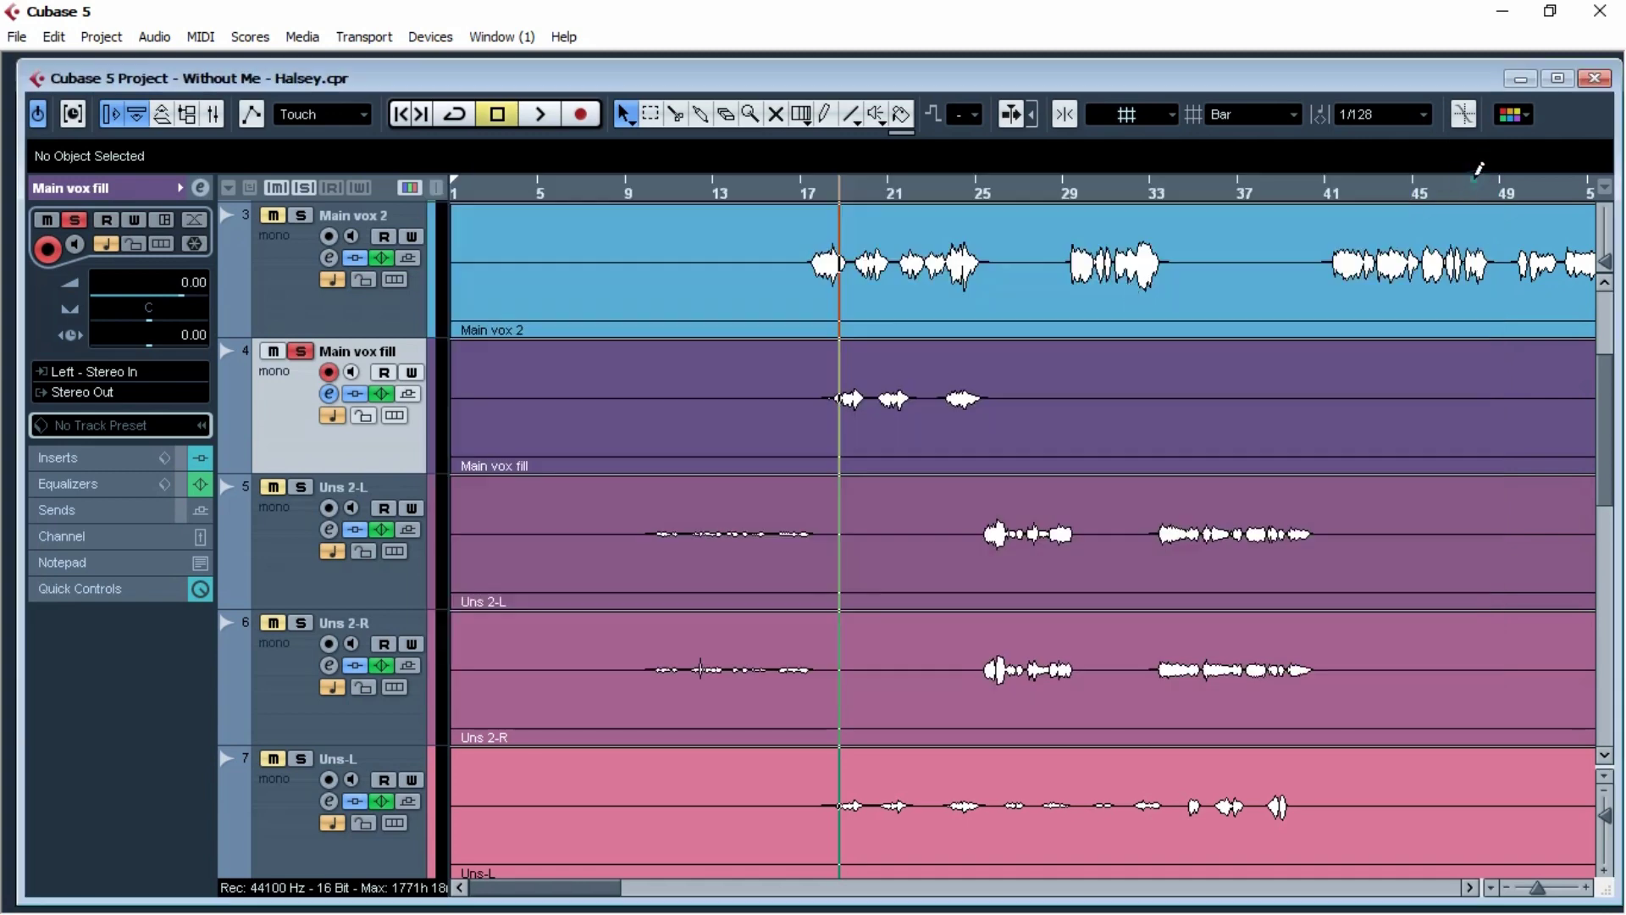
left_click(302, 351)
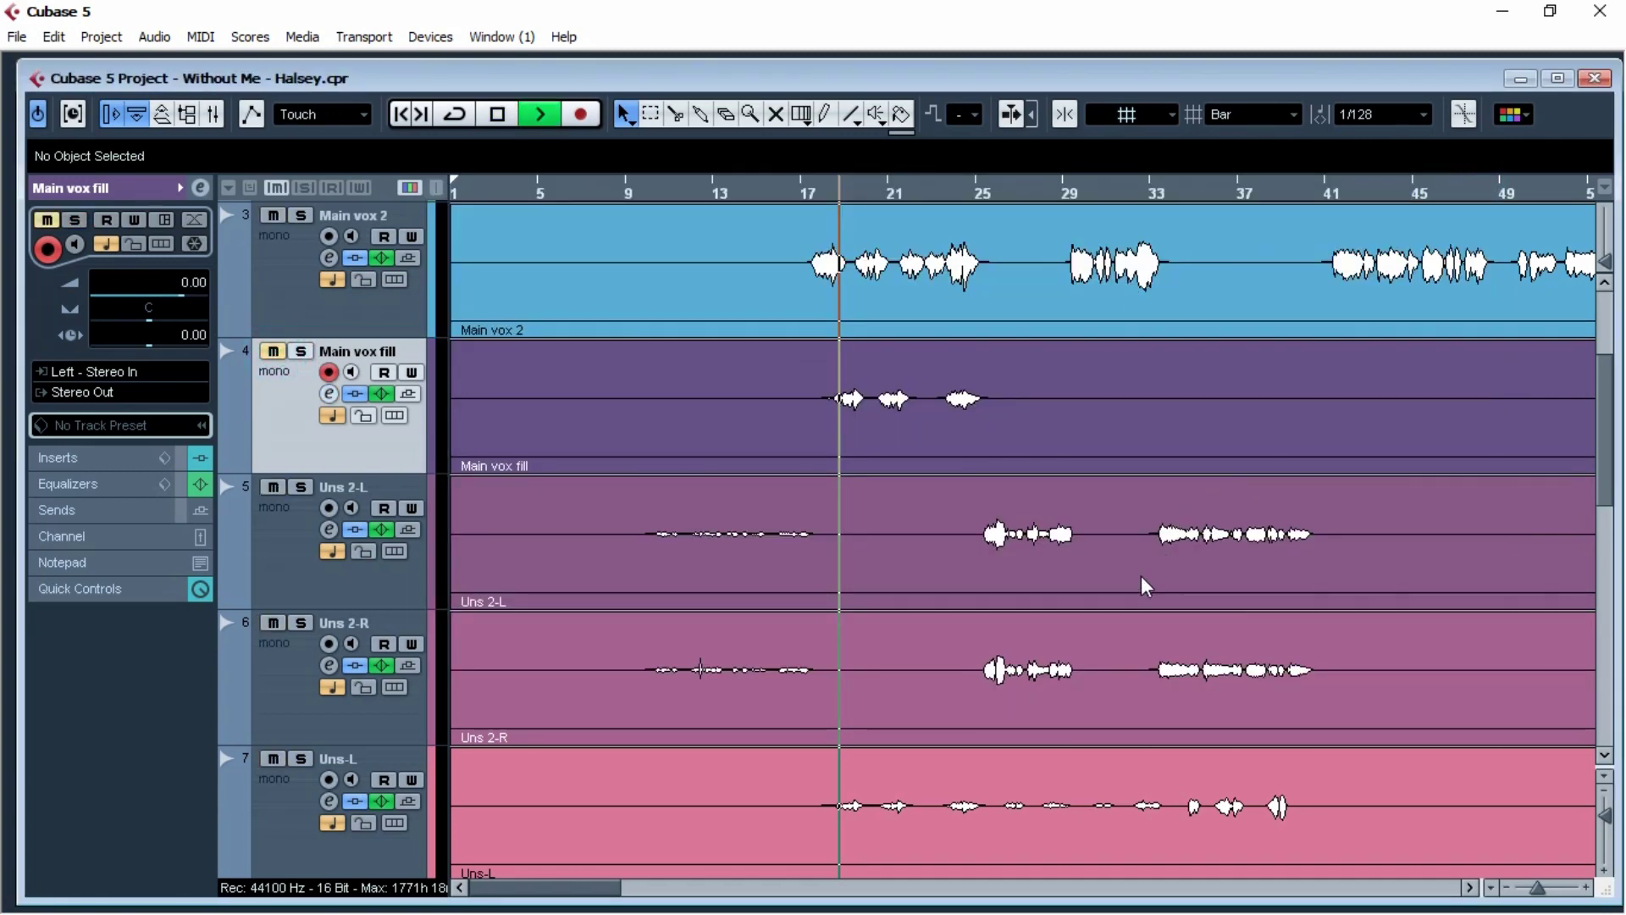
Step: Play the full mix from about bar 25 and look over the vocal and backing tracks
scroll(1135, 580, "down", 3)
key("g")
key("g")
scroll(1095, 619, "up", 5)
scroll(1094, 618, "down", 3)
scroll(1098, 628, "down", 1)
key("h")
key("h")
key("g")
key("g")
key("g")
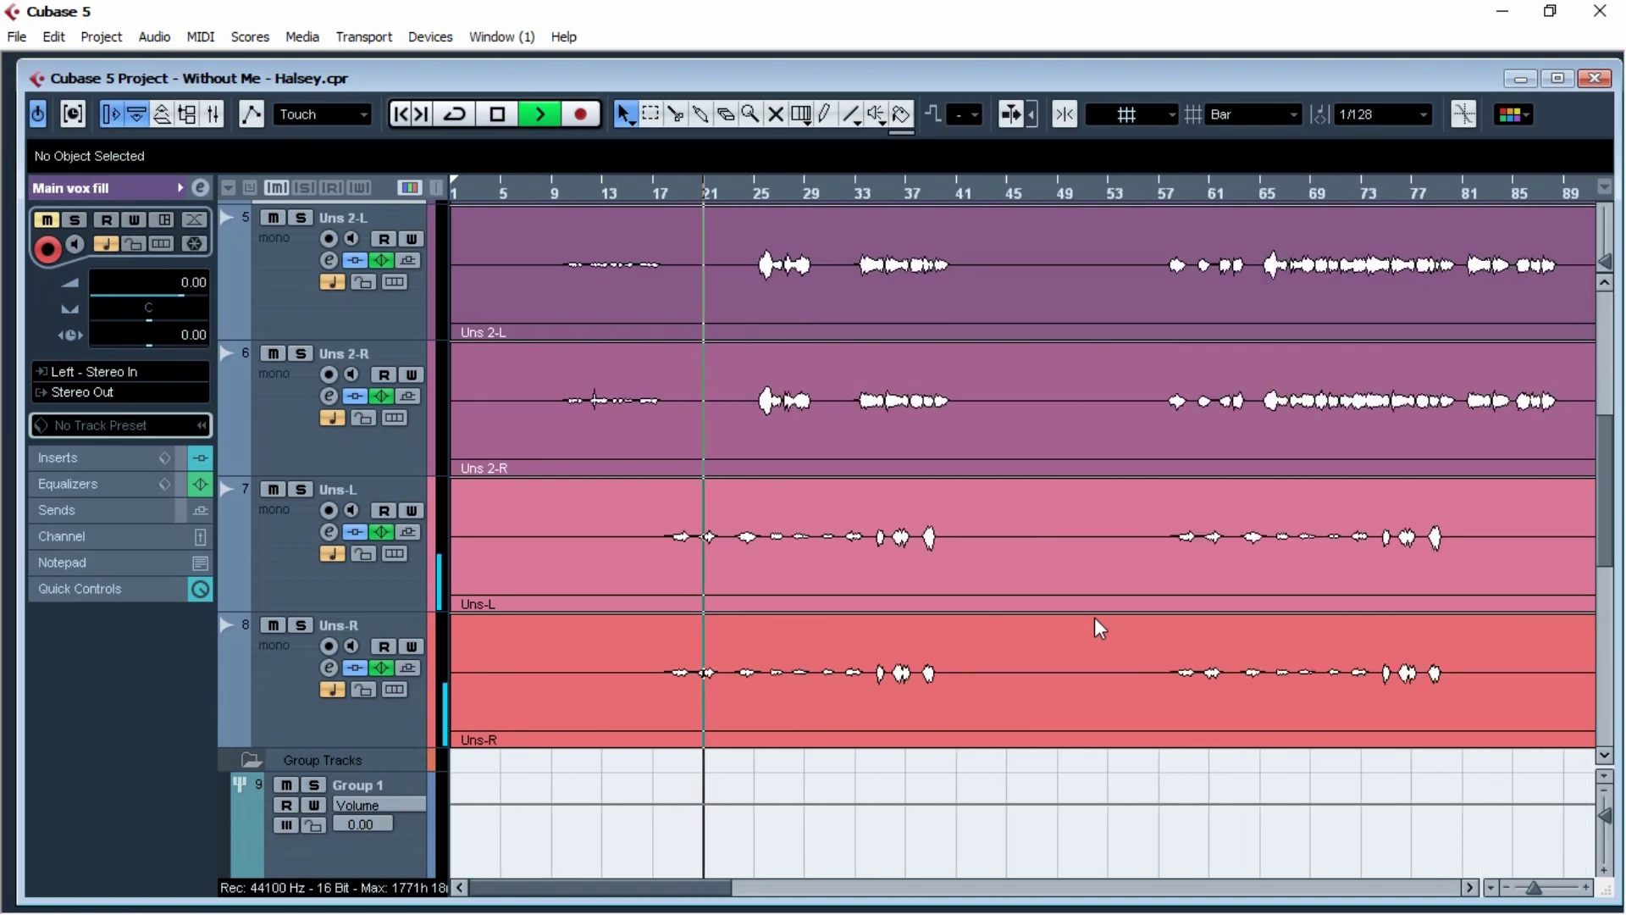
scroll(1099, 628, "up", 2)
left_click(759, 182)
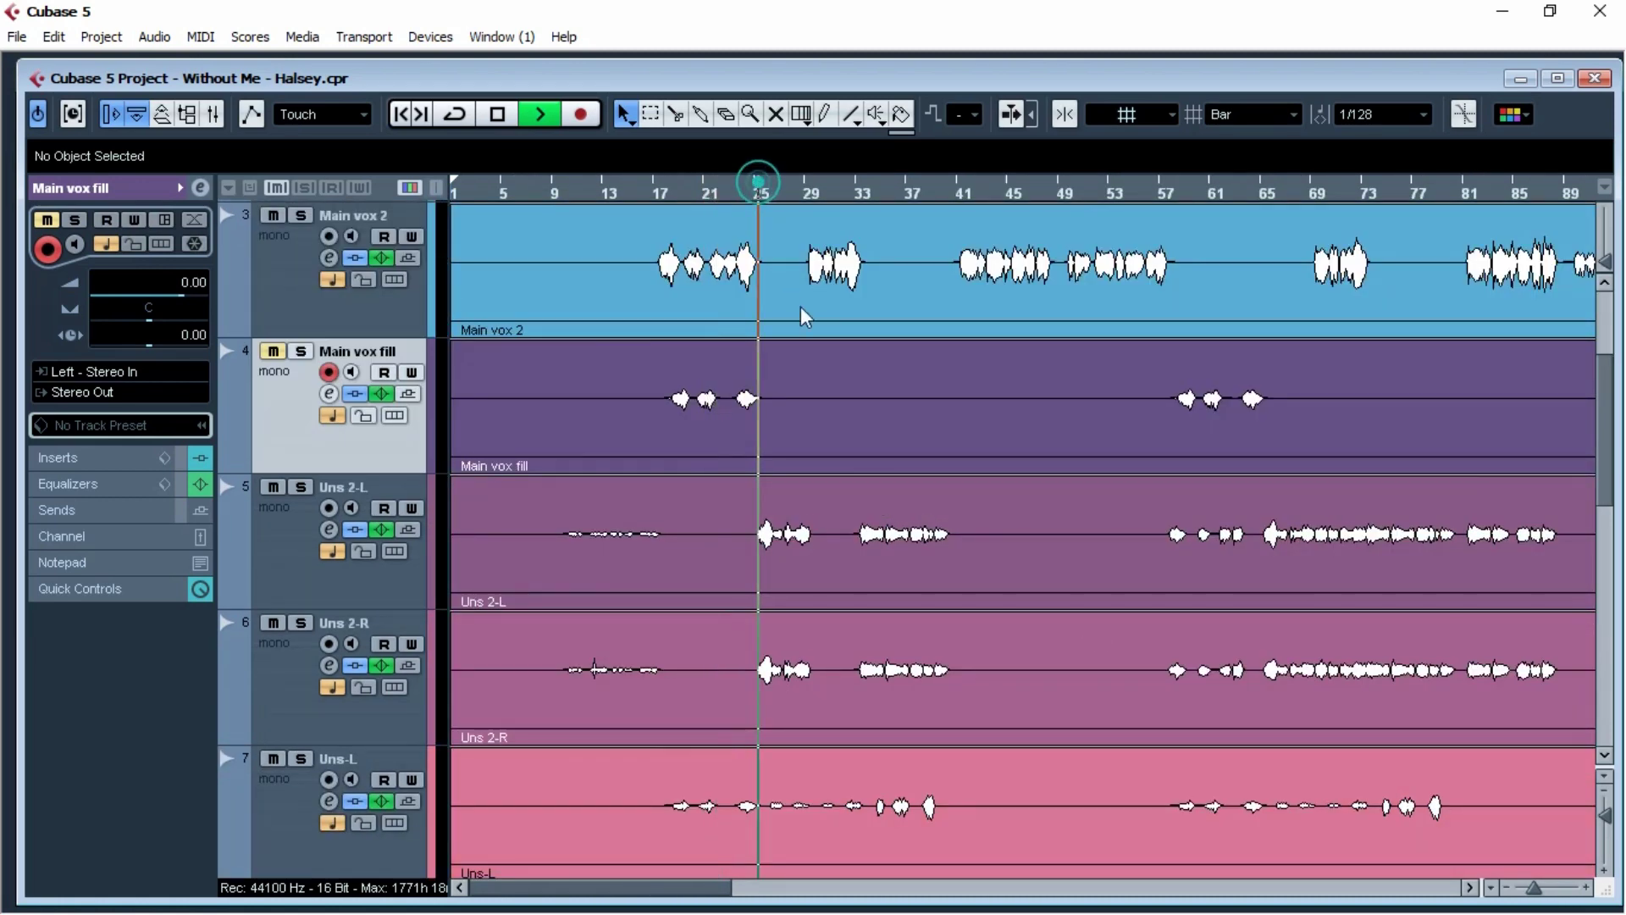
scroll(847, 356, "down", 2)
key("h")
scroll(1016, 525, "up", 3)
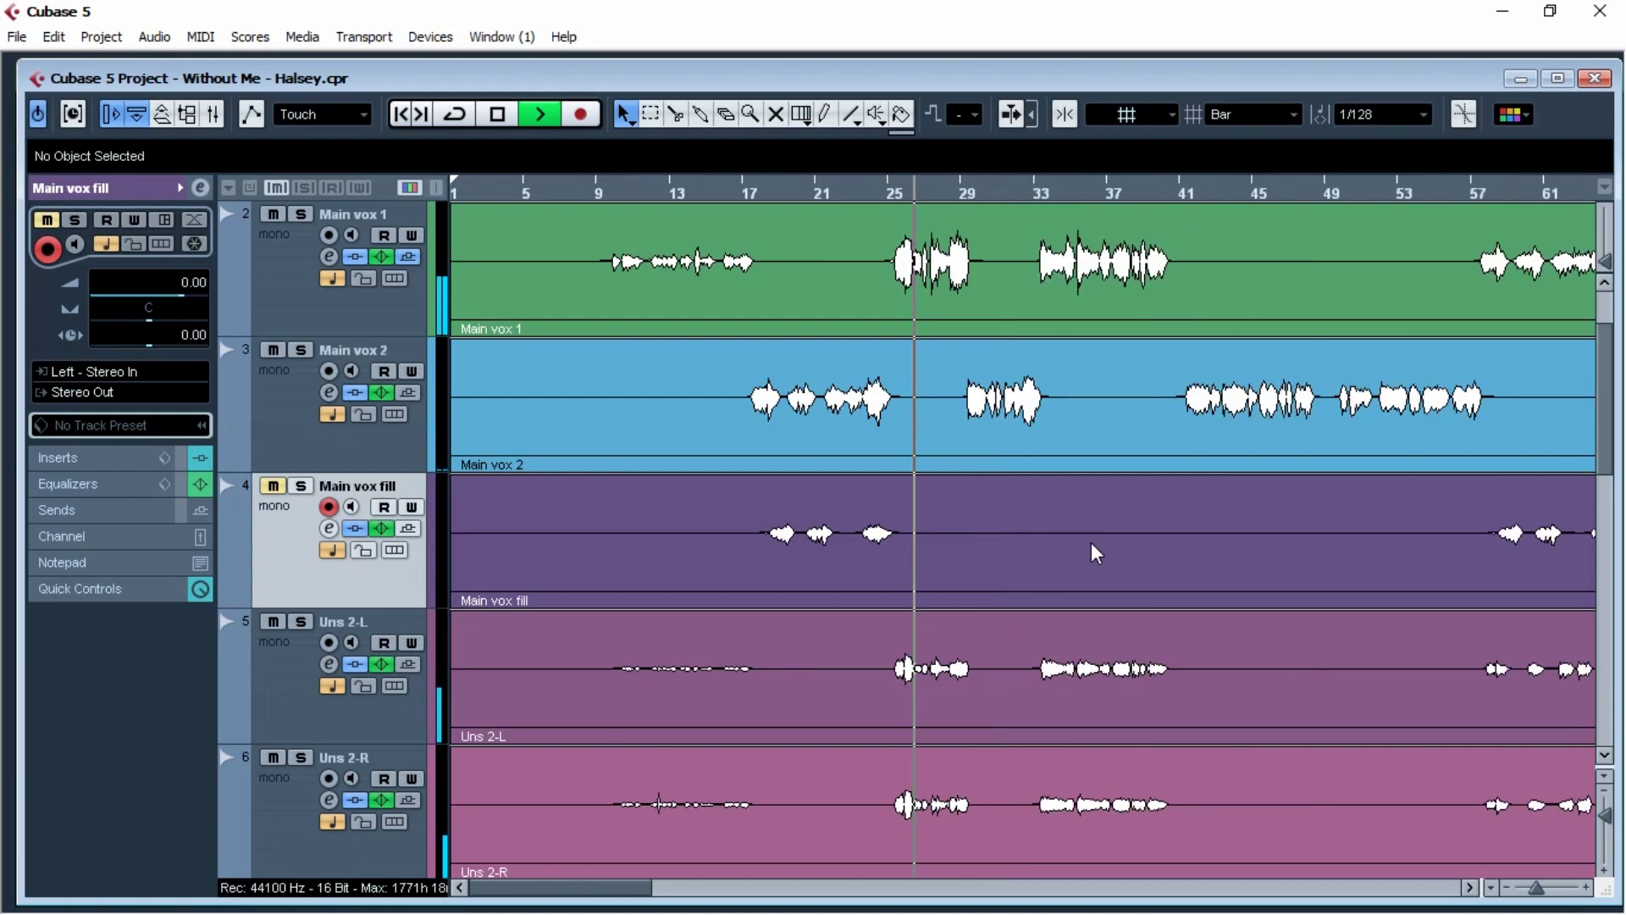
scroll(1095, 559, "up", 1)
key("g")
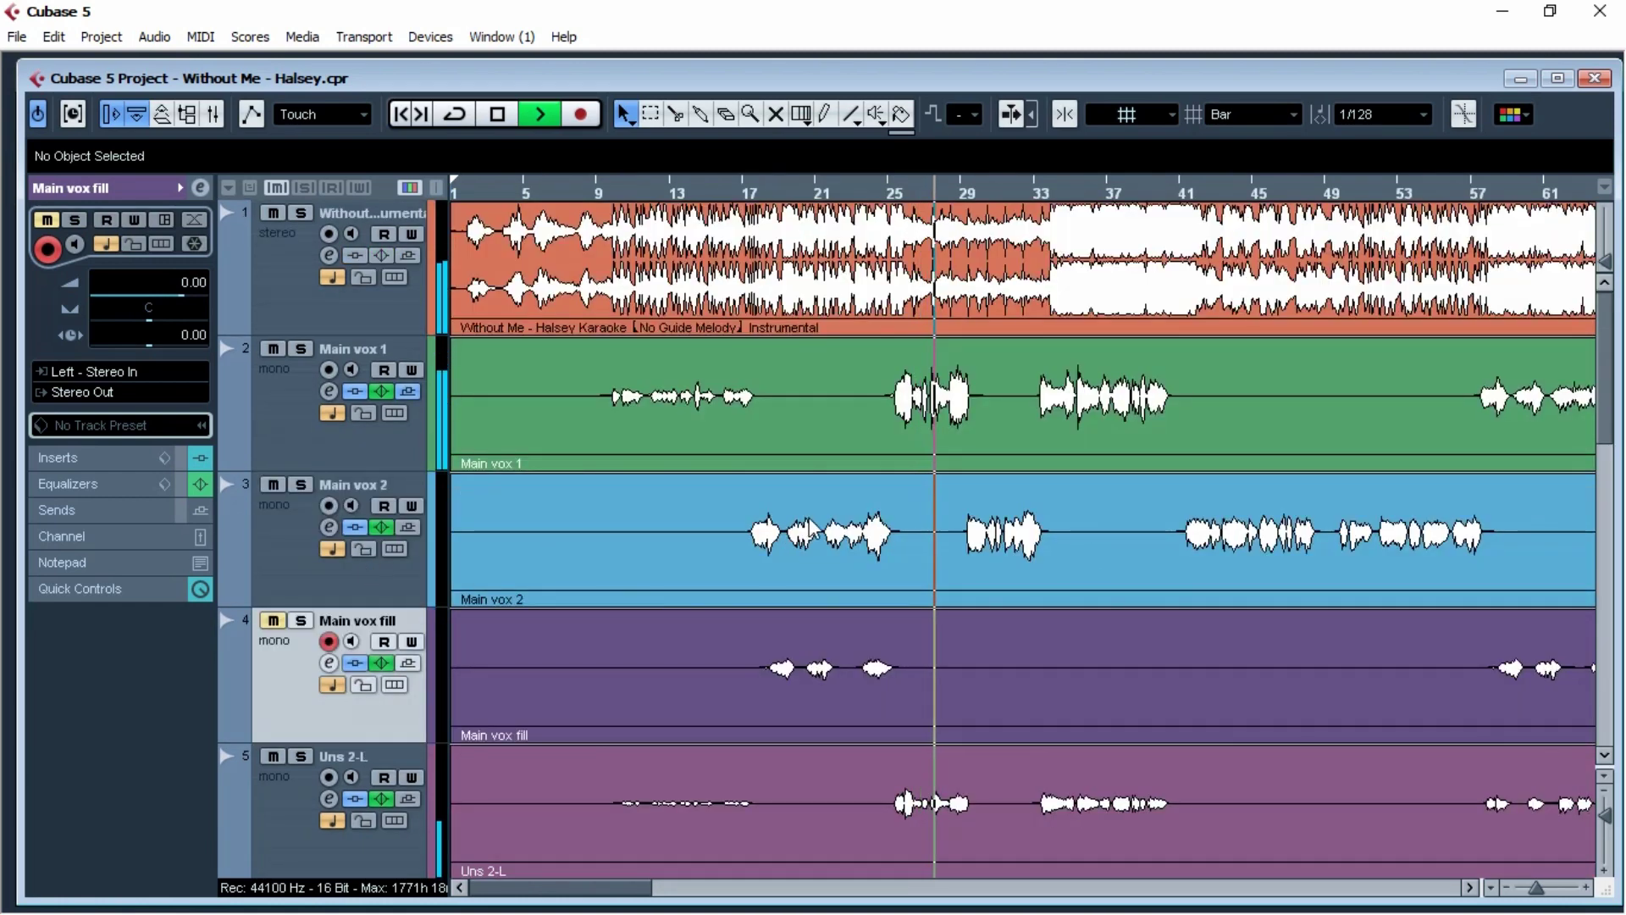
Step: Cue Main vox 2 in solo at about bar 17 with playback stopped and open its channel settings
left_click(292, 527)
key("space")
left_click_drag(774, 194, 746, 188)
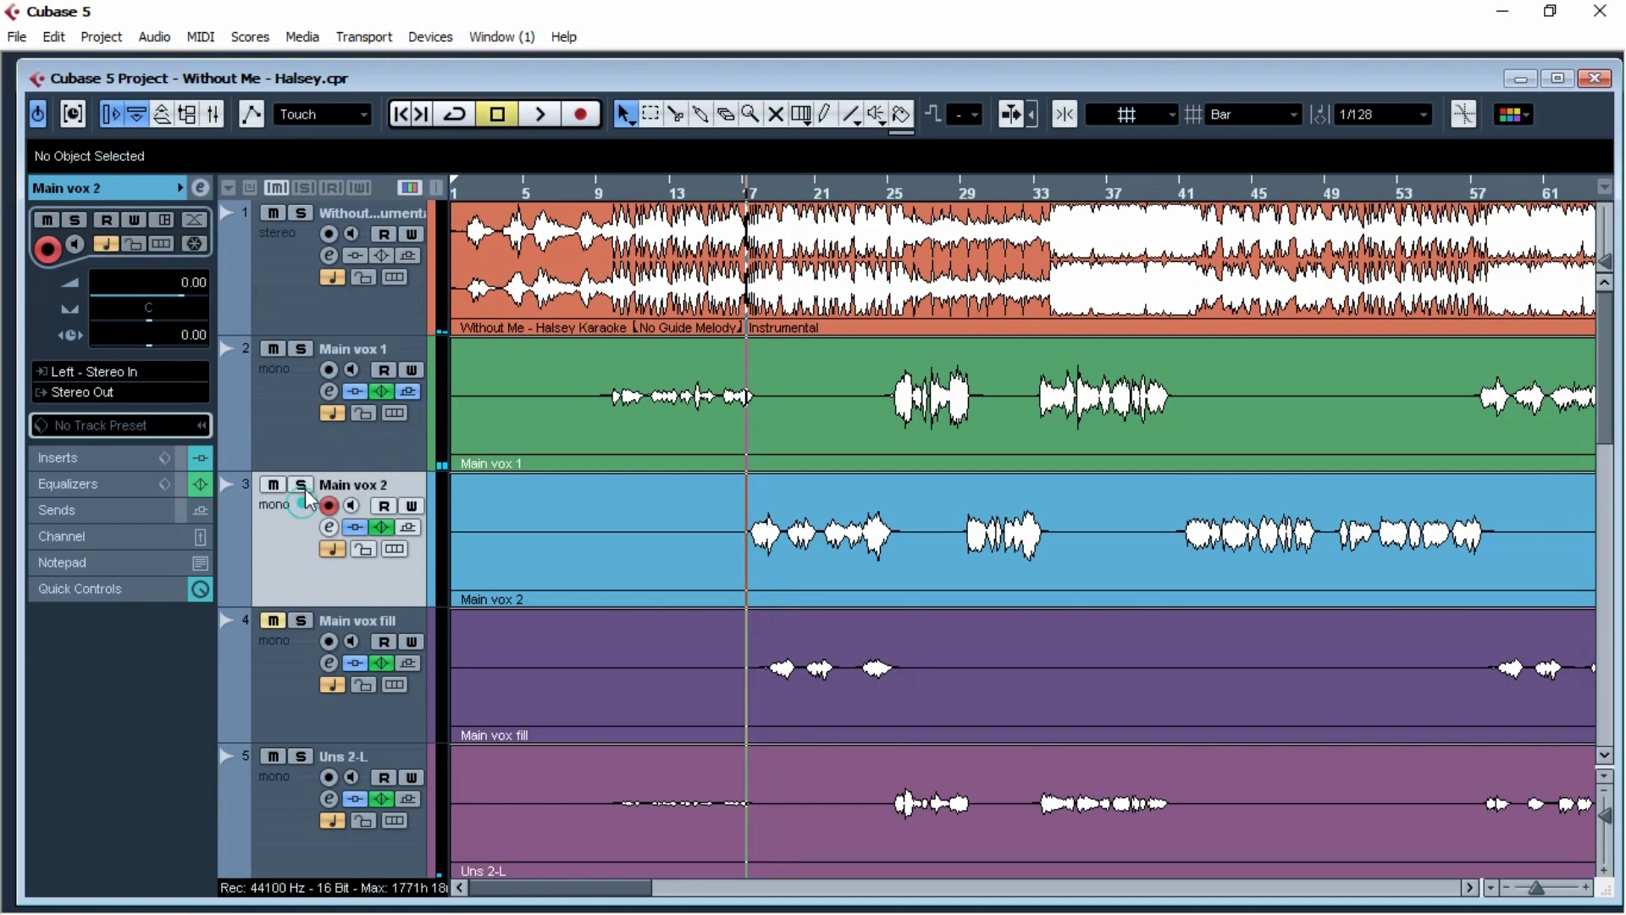
left_click(329, 529)
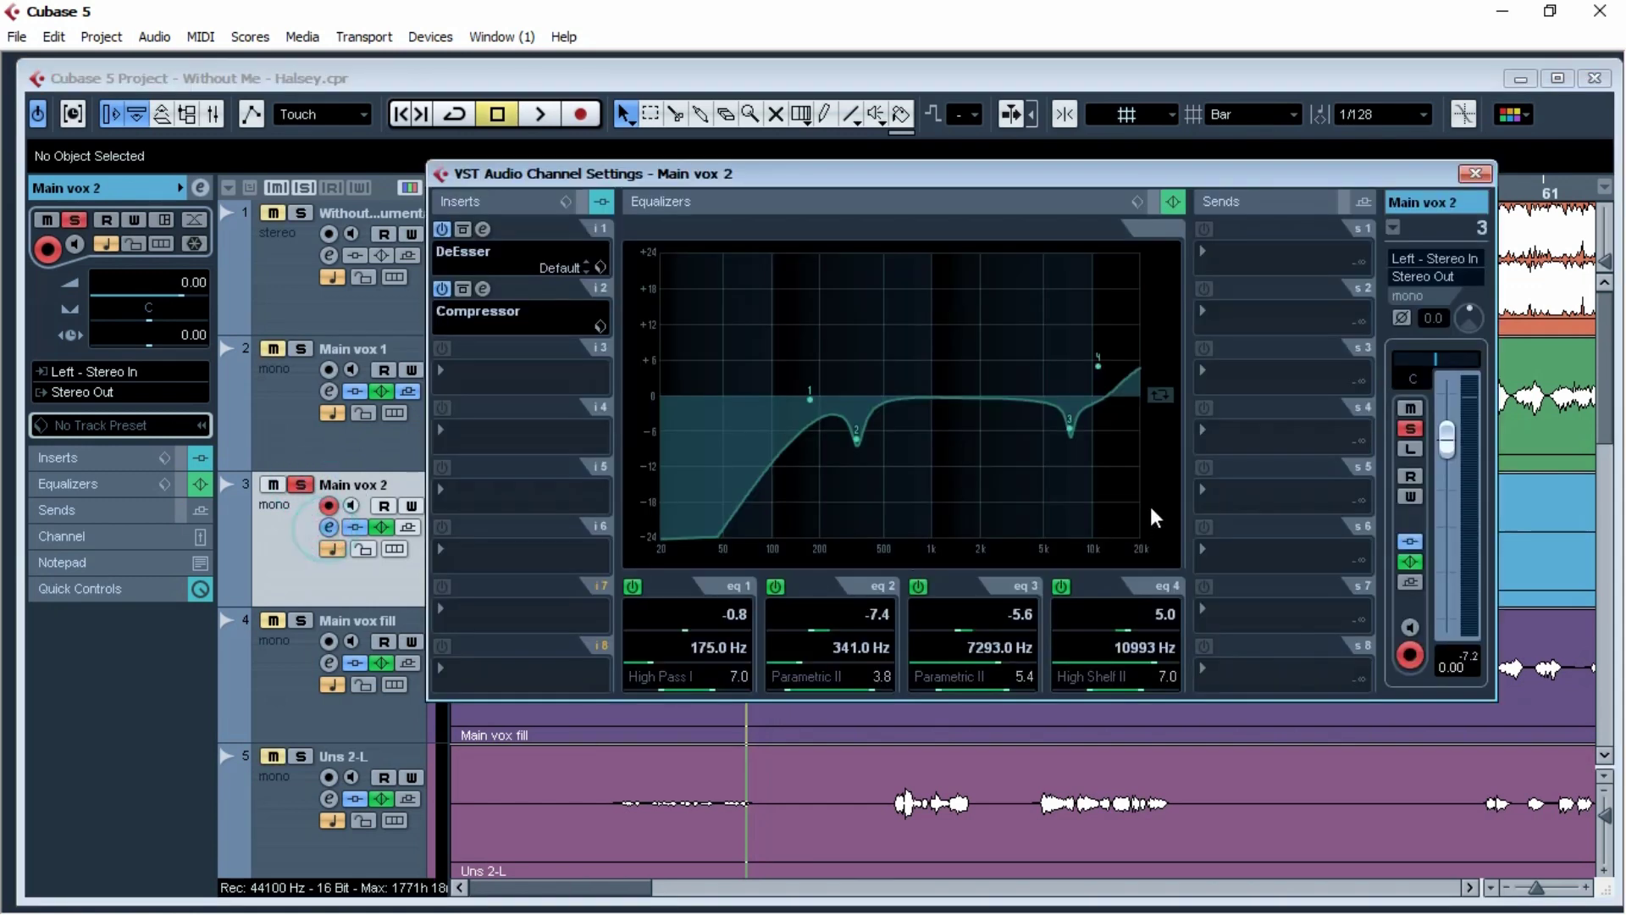
Step: Send Main vox 2 to FX 1-StereoDelay at about -23.27 dB and audition it in solo
key("space")
left_click(1248, 264)
left_click(1274, 312)
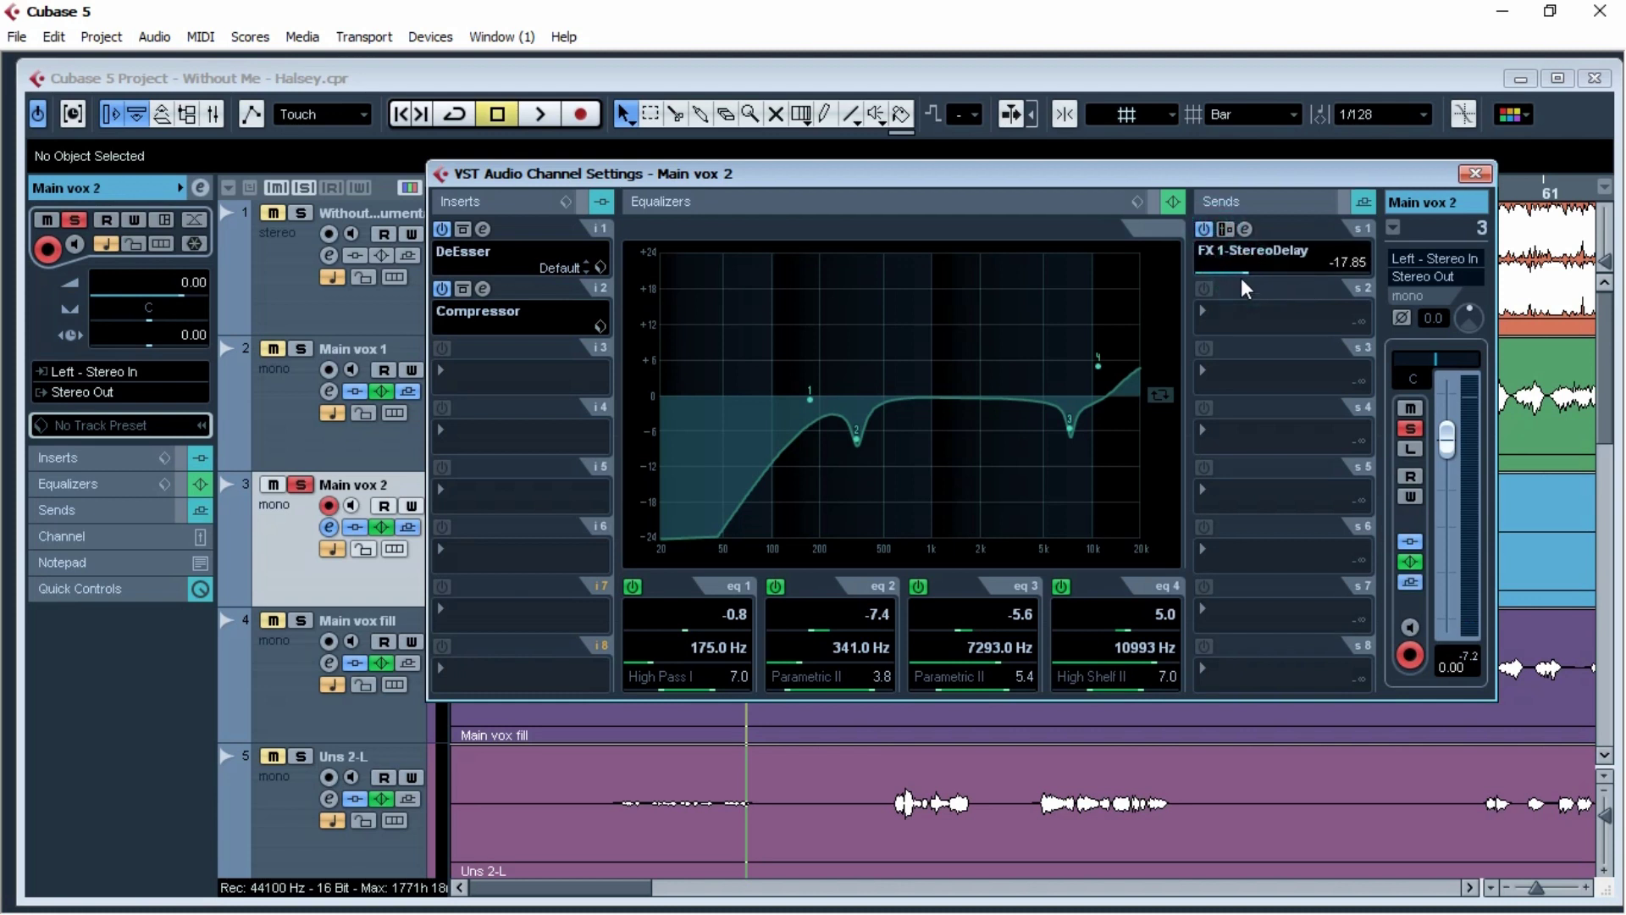
key("space")
left_click(1410, 430)
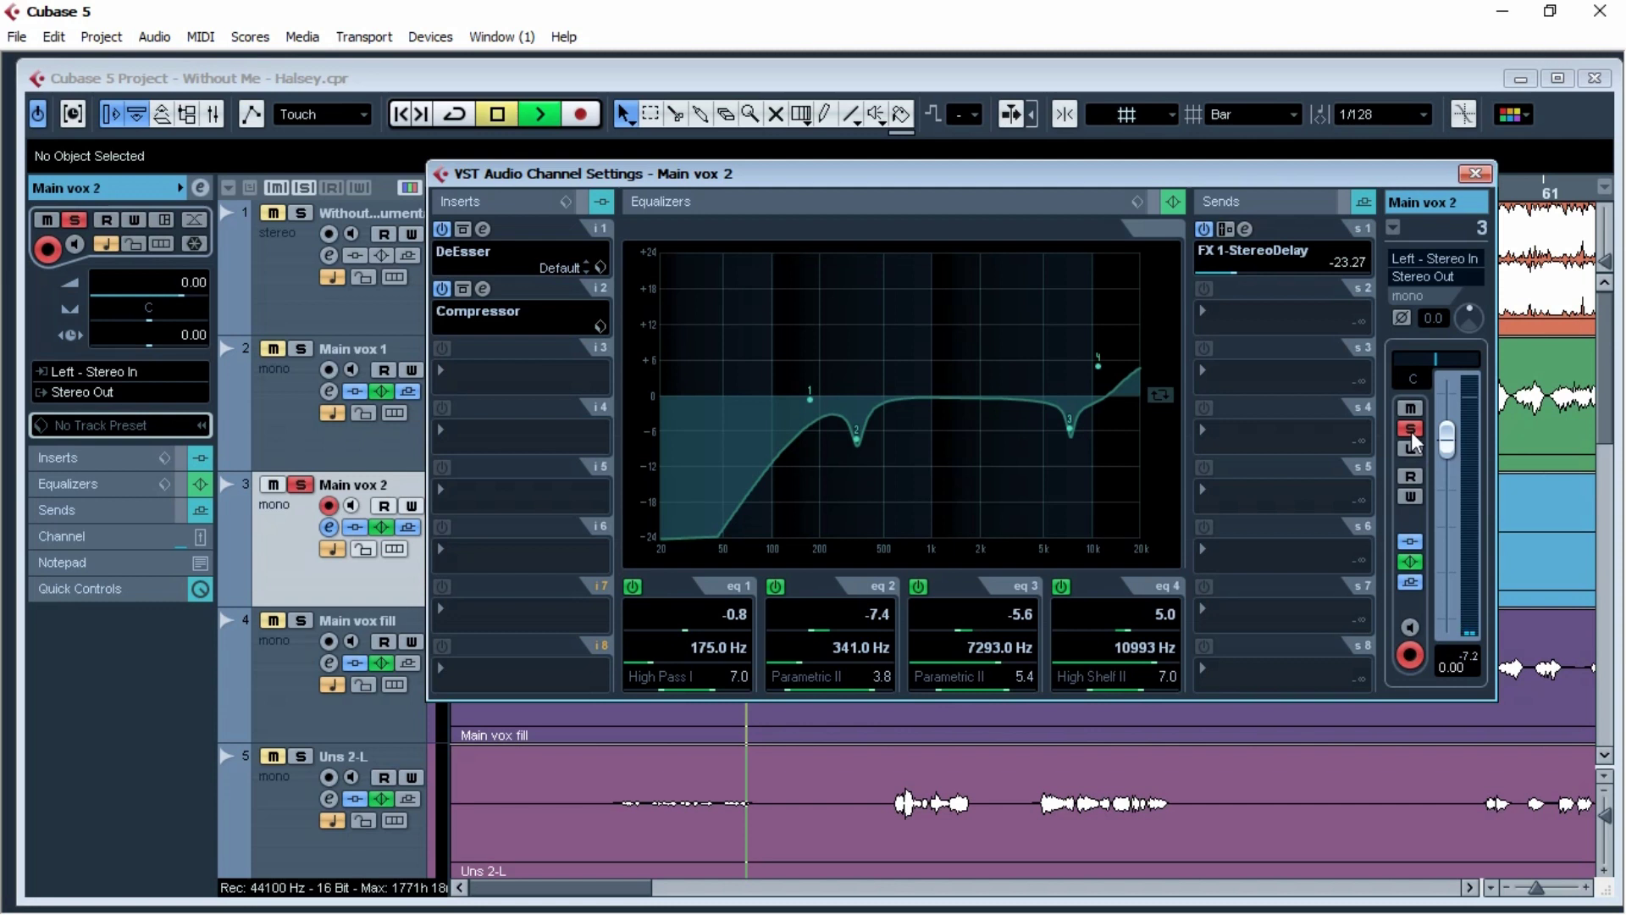
key("space")
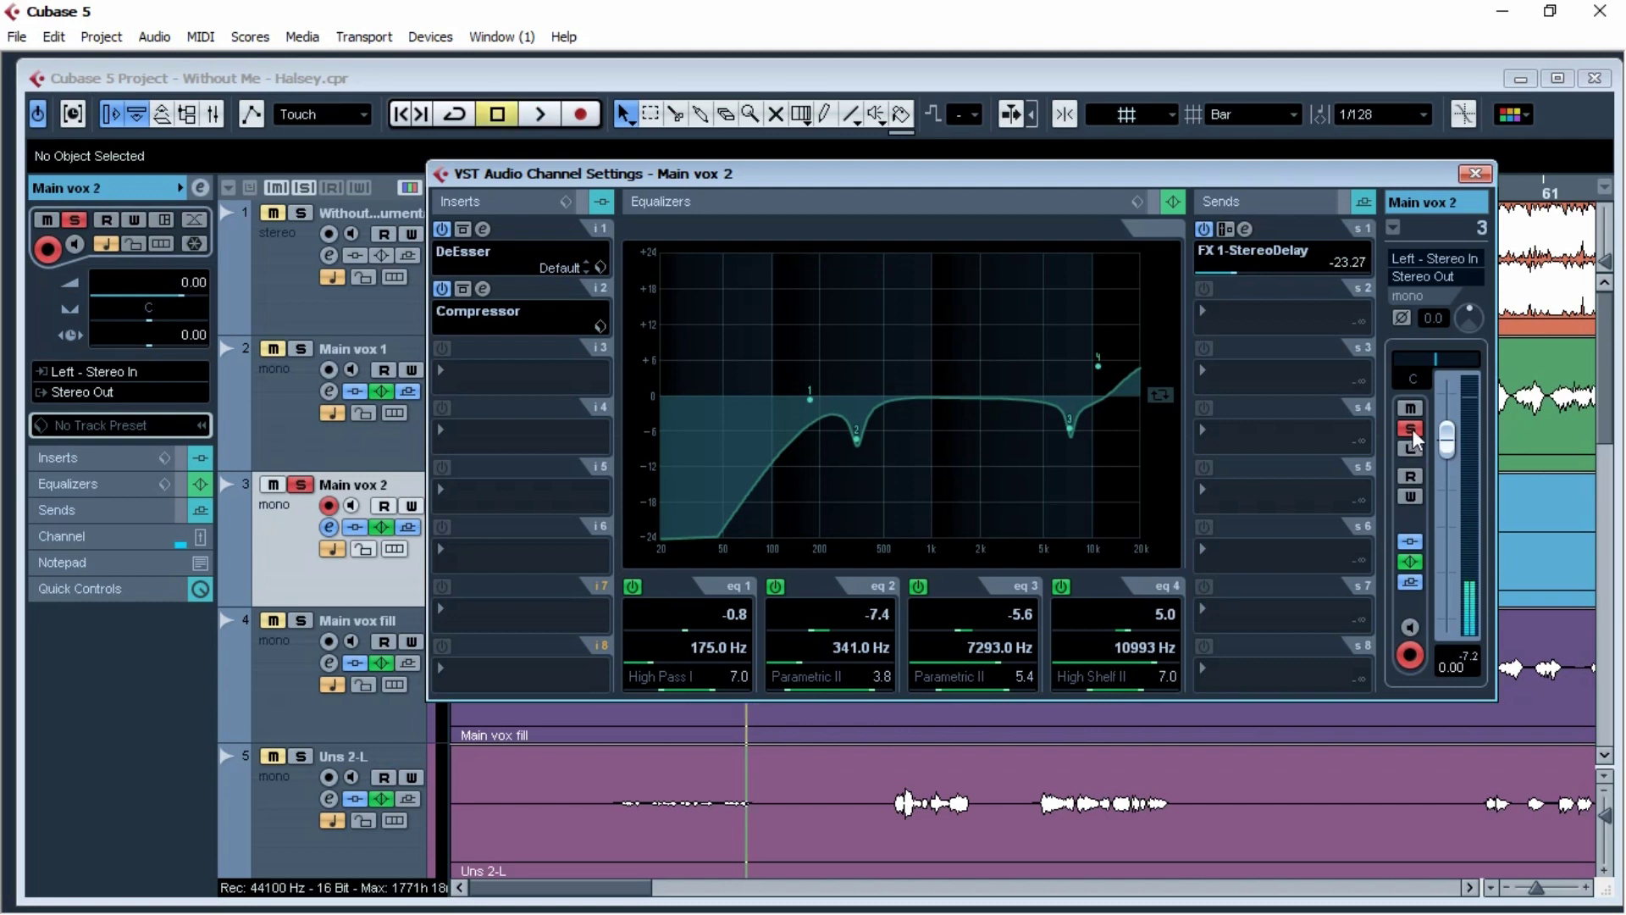
Step: Send Main vox 2 to FX 2-BREVERB at about -20.60 dB and lower its StereoDelay send to about -27.96 dB
left_click(1411, 431)
left_click(1242, 320)
left_click(1279, 396)
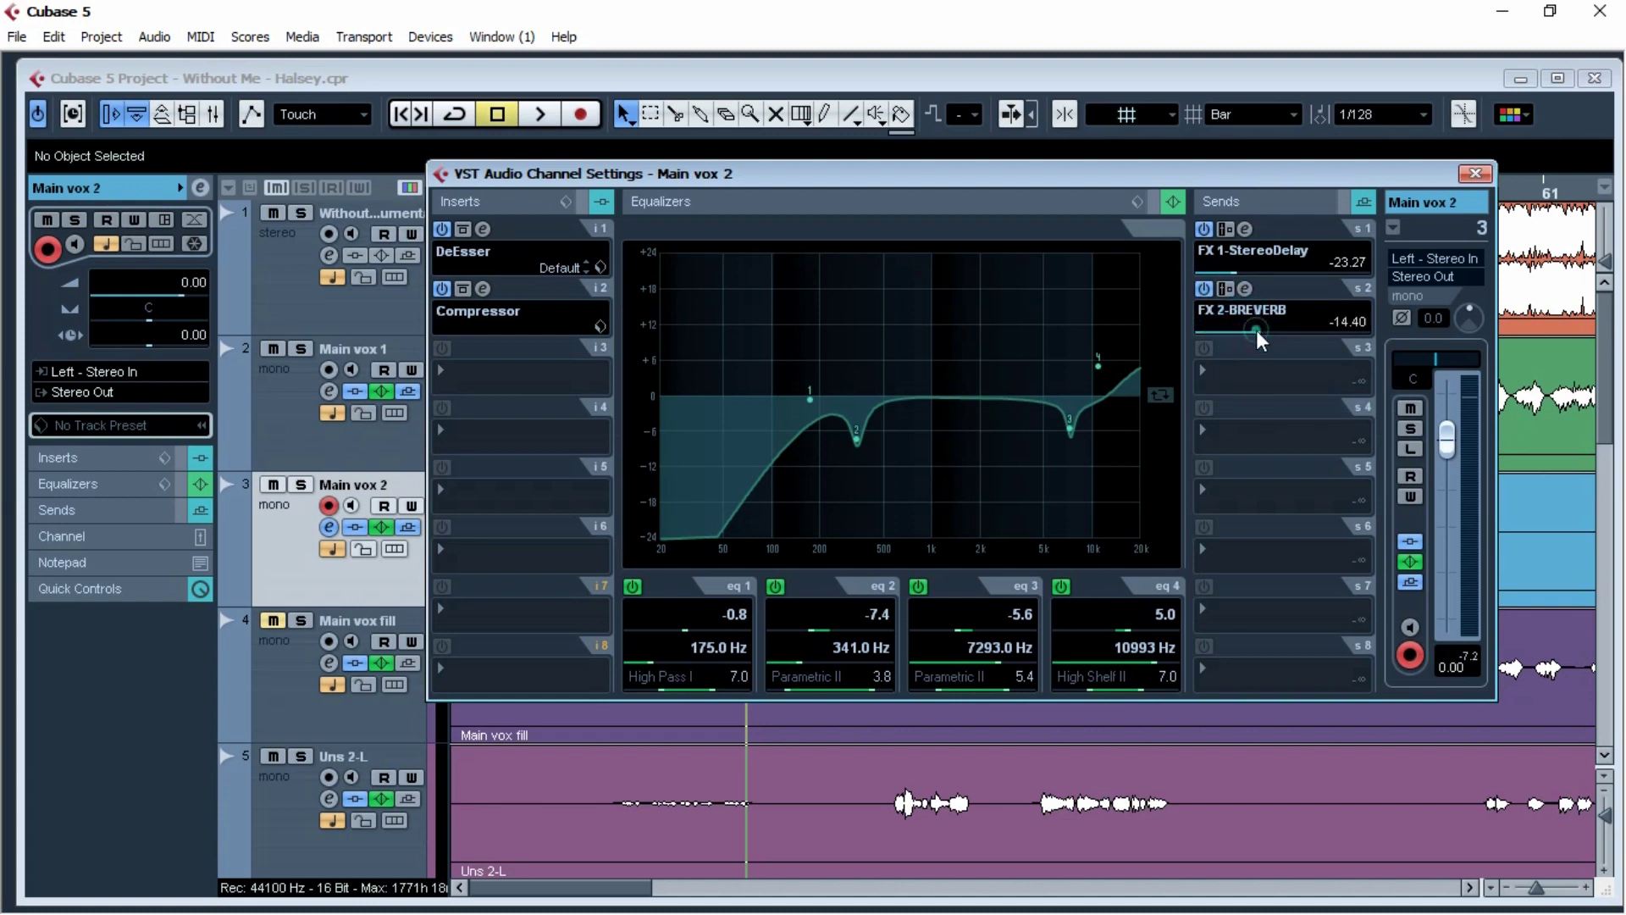
left_click(1413, 430)
left_click(1412, 431)
left_click(1413, 430)
left_click(1413, 430)
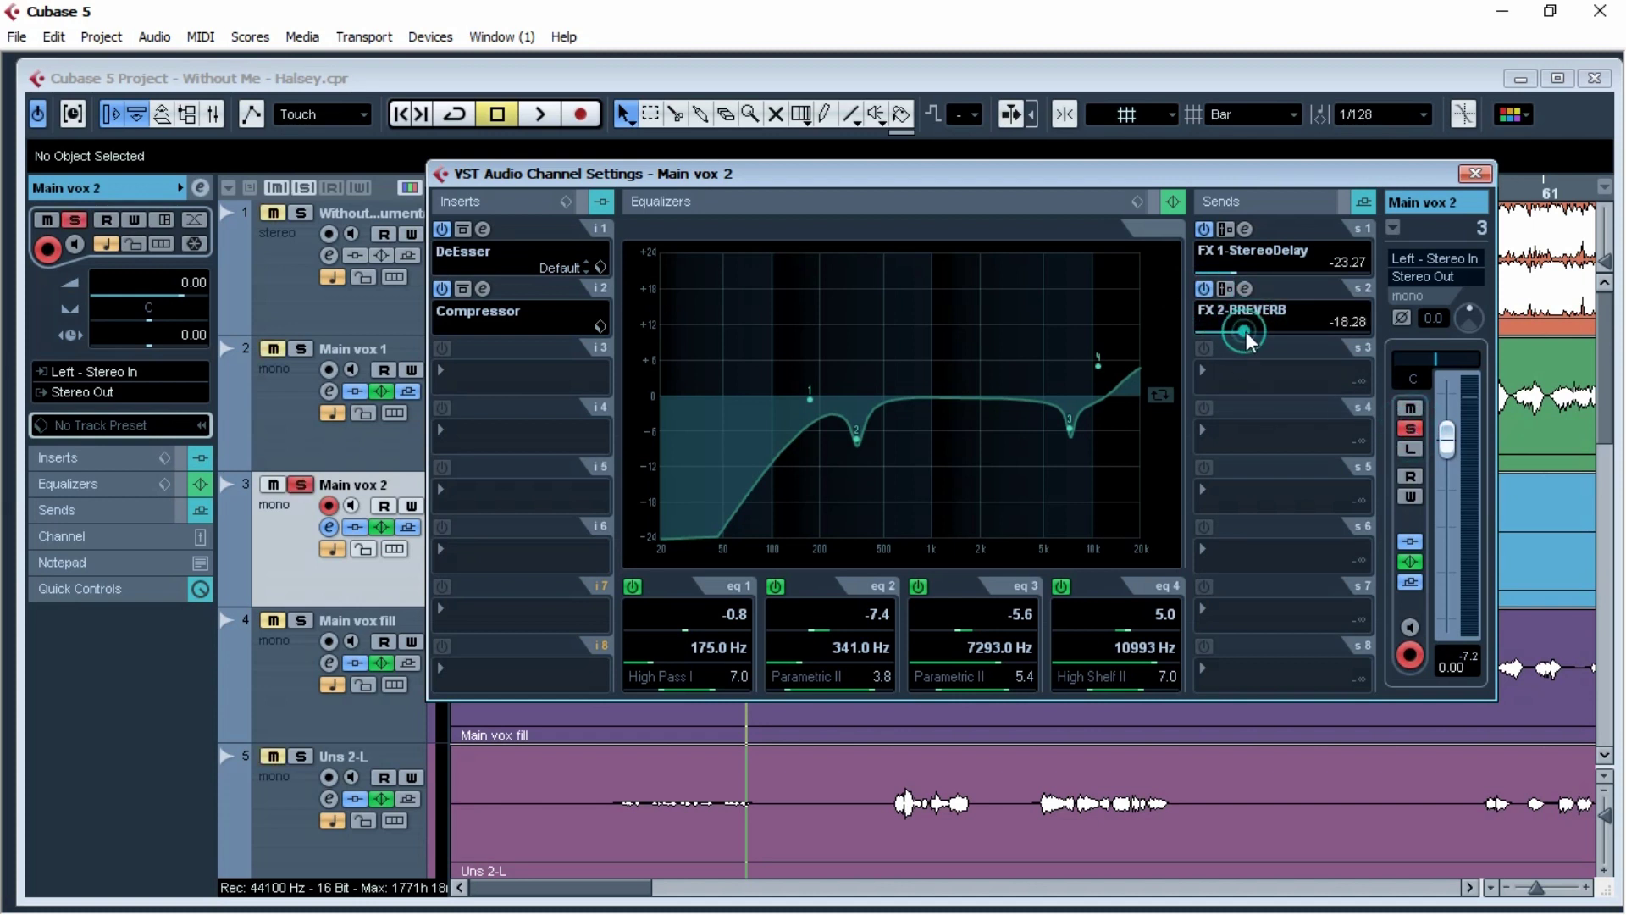
left_click_drag(1247, 339, 1245, 322)
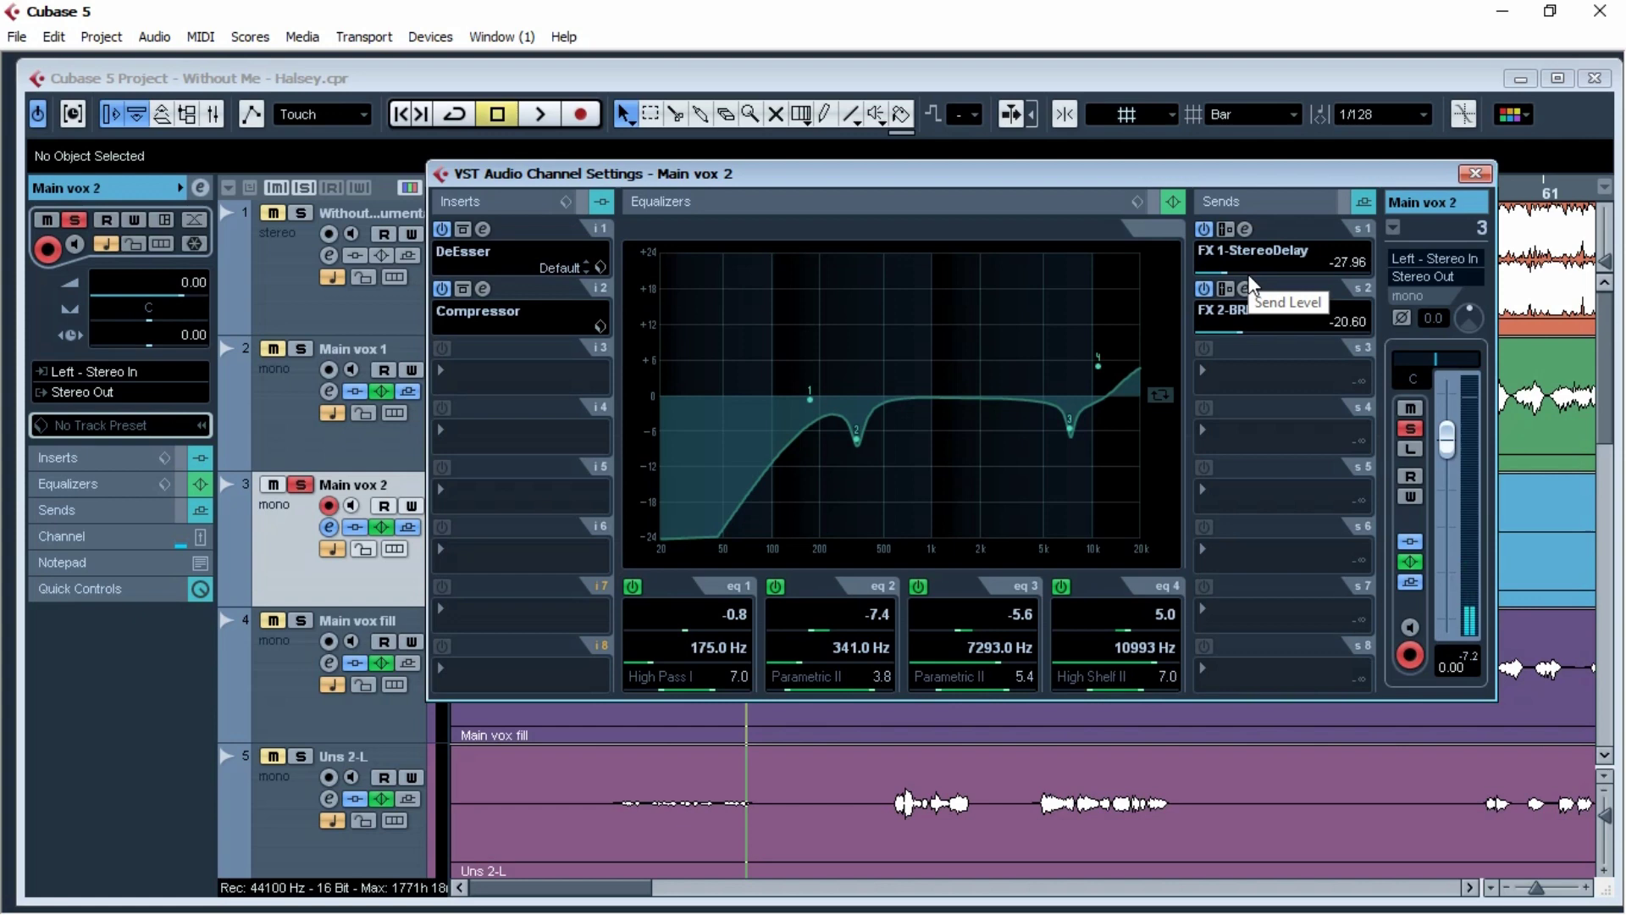
Step: Unsolo Main vox 2, play it within the full mix and close its channel settings
key("space")
left_click(1411, 431)
key("space")
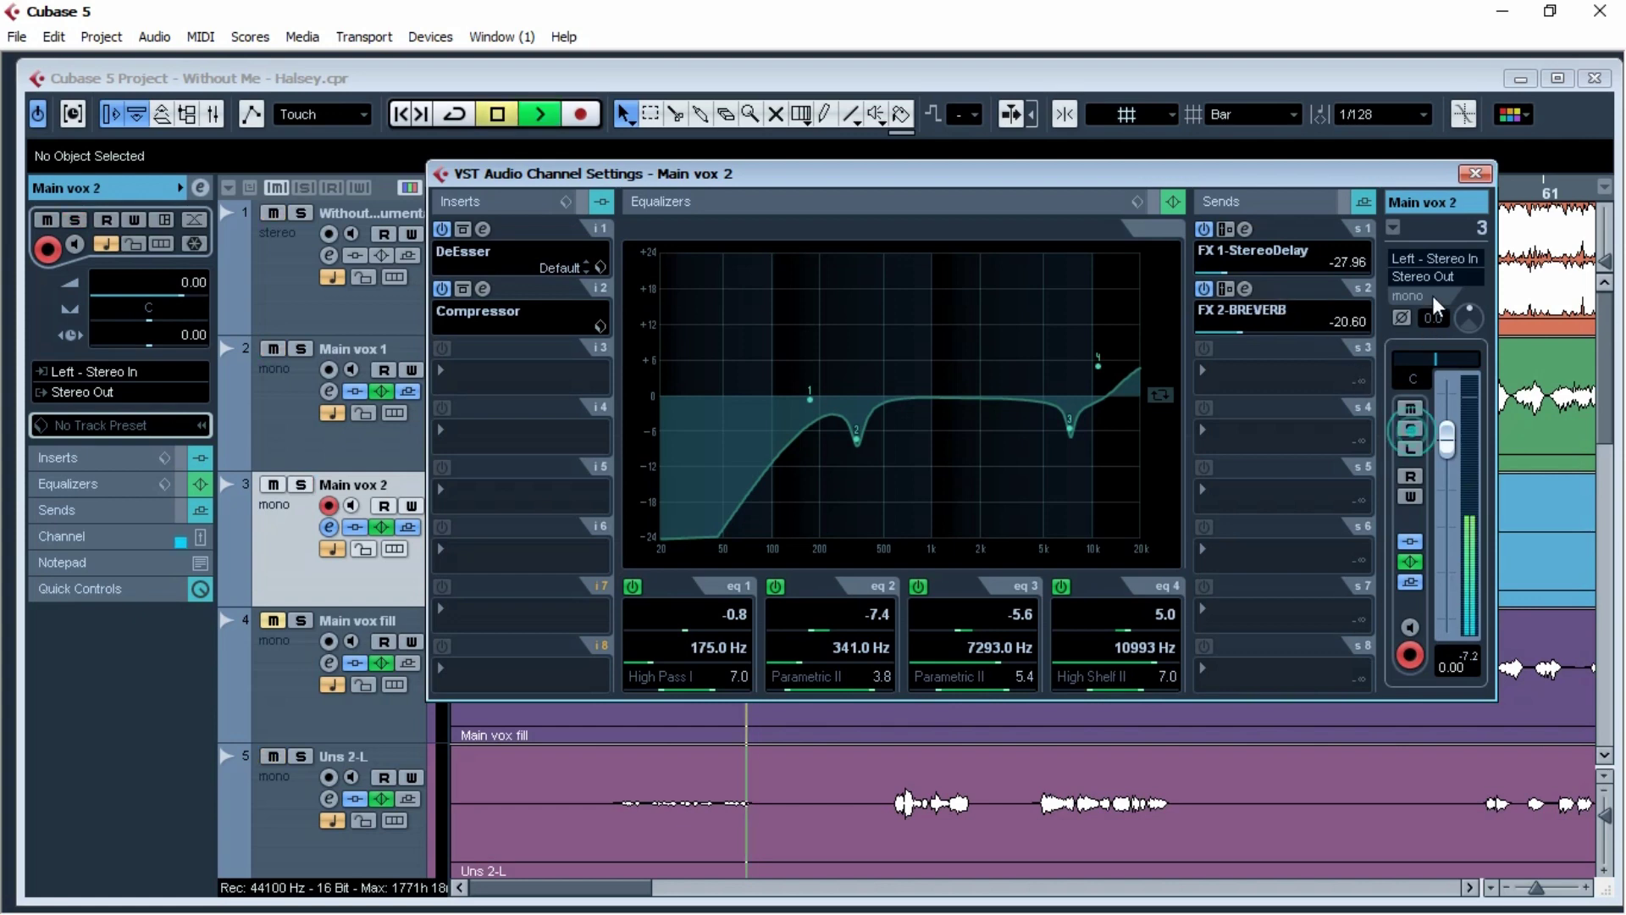
left_click(1475, 173)
key("g")
key("g")
key("g")
key("g")
left_click(1366, 541)
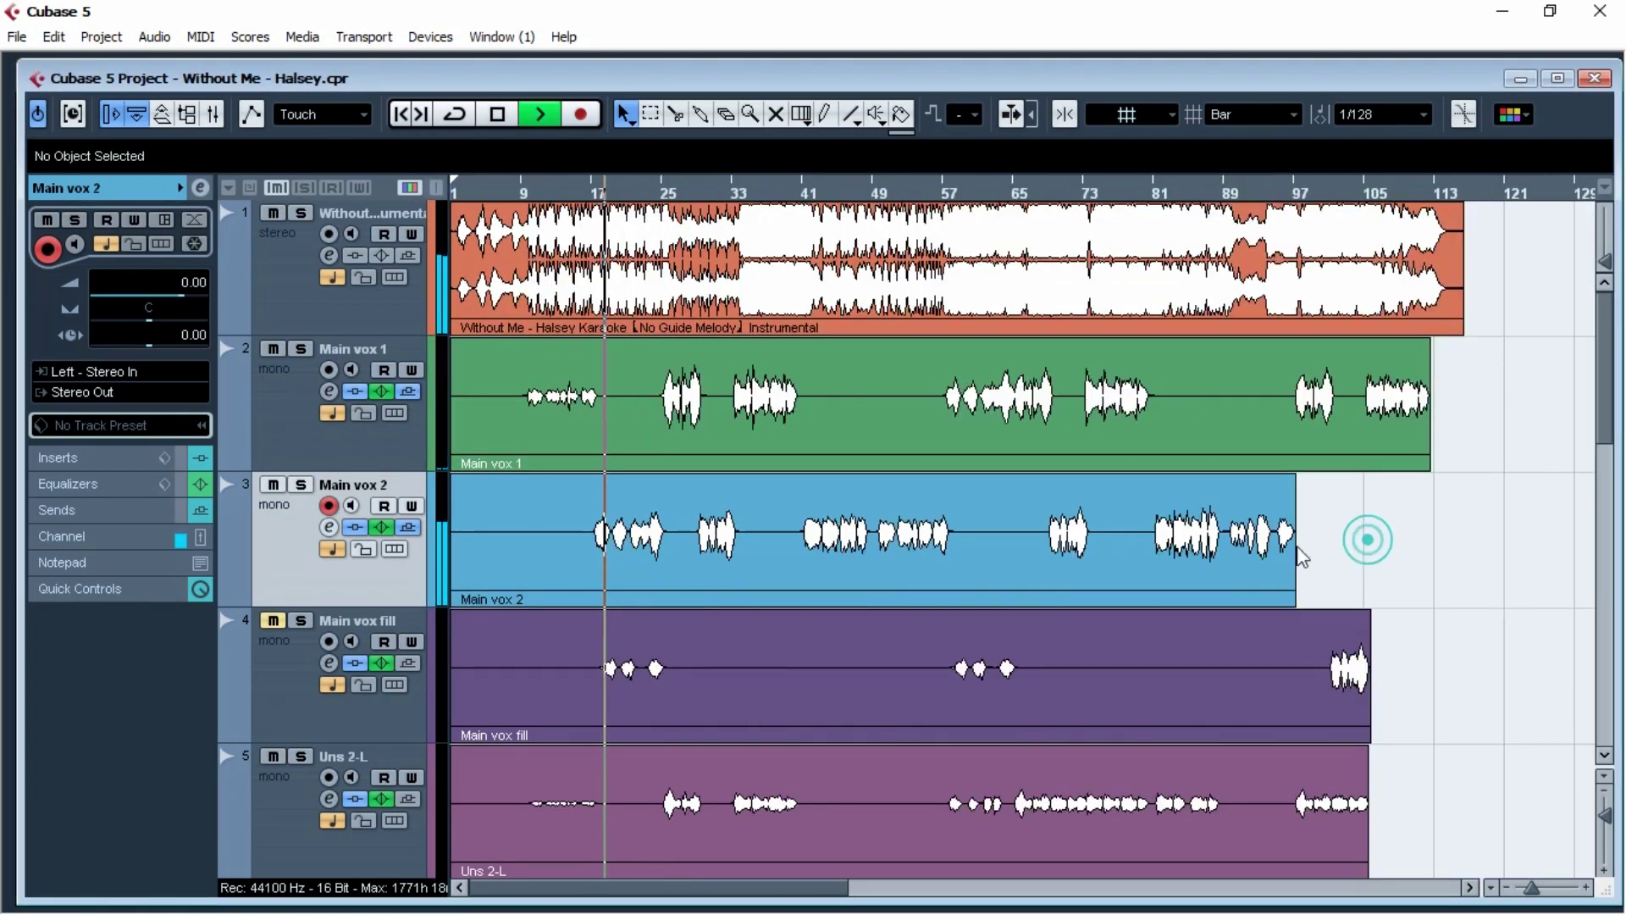
Step: Solo the Main vox fill track, cue it at about bar 18 with playback stopped, and open its channel settings
scroll(906, 531, "down", 2)
key("h")
key("h")
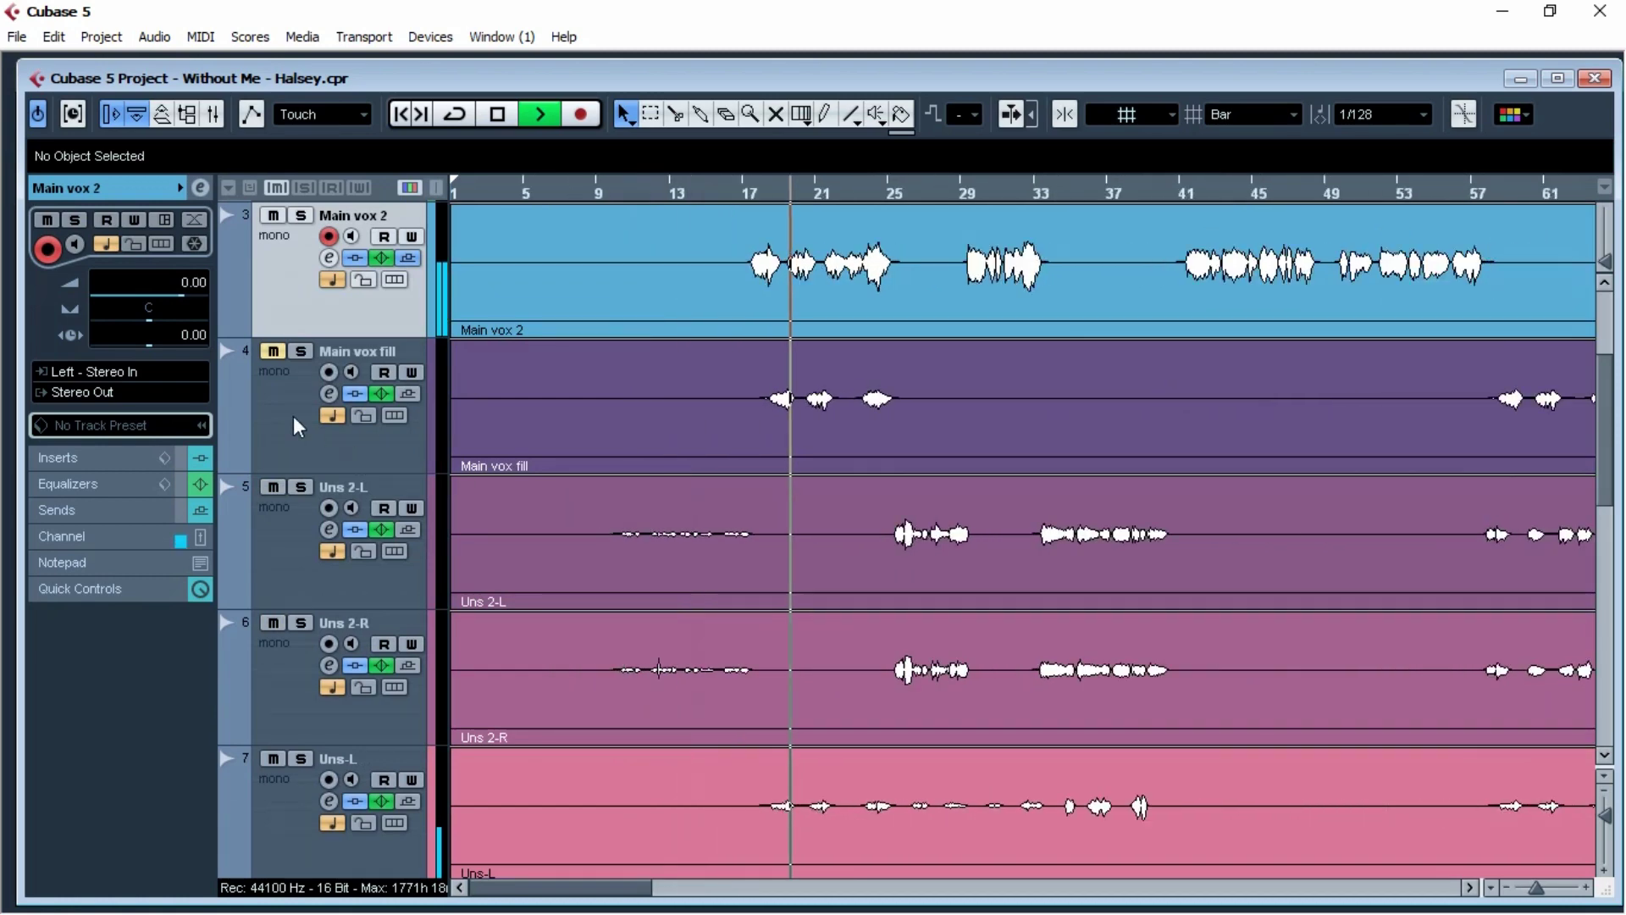
left_click(269, 396)
left_click(301, 351)
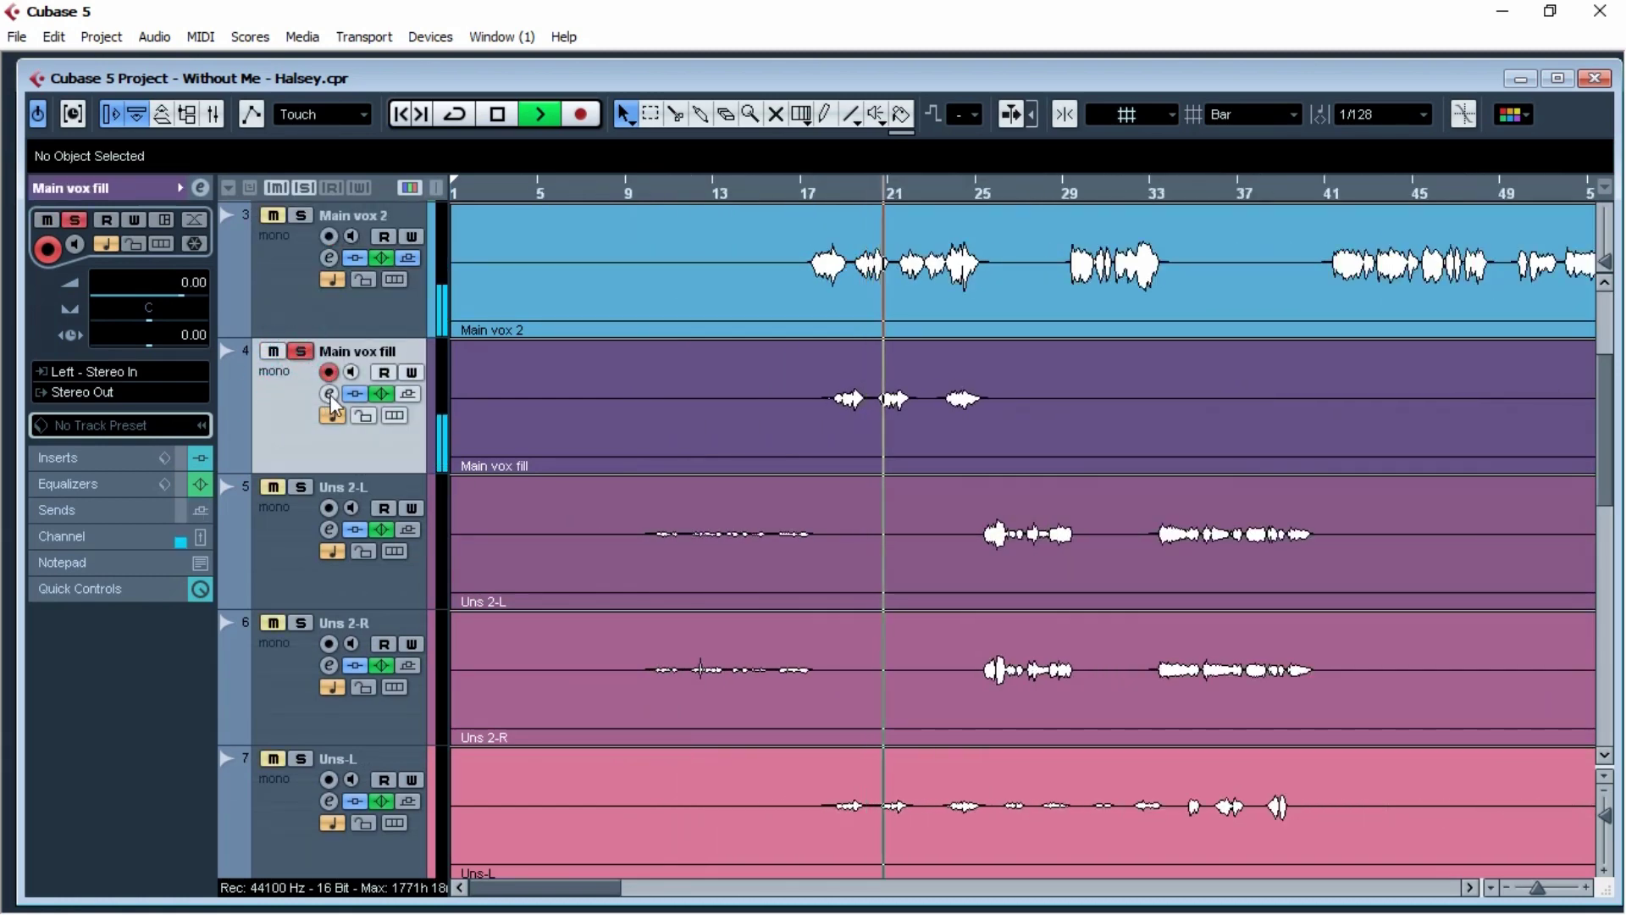
left_click(826, 194)
key("space")
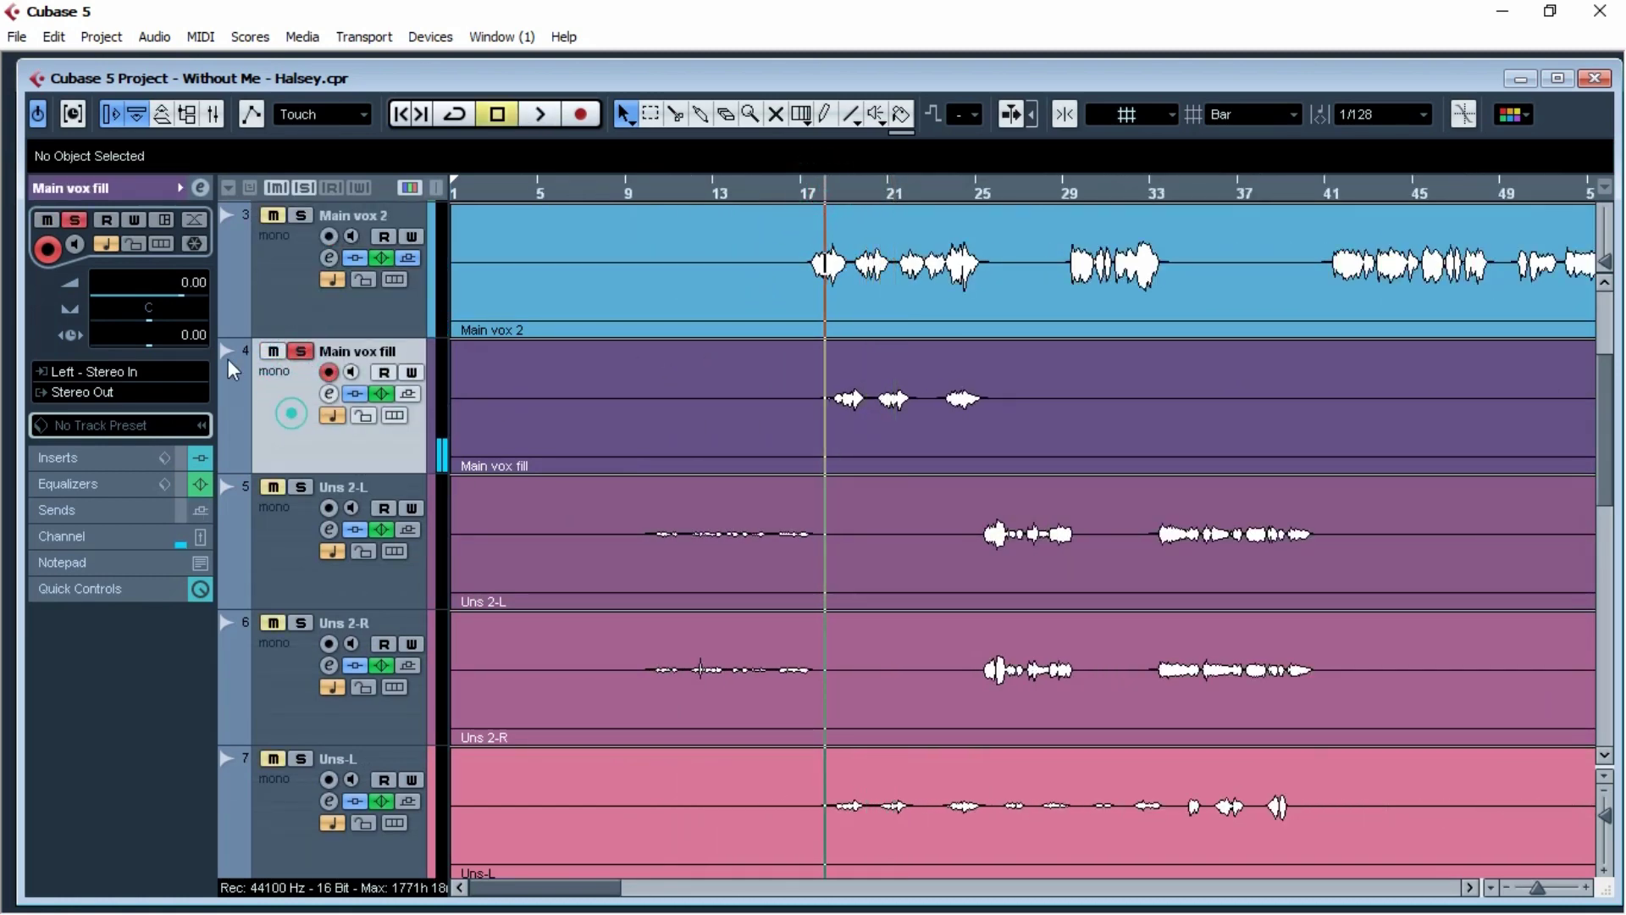
left_click(328, 393)
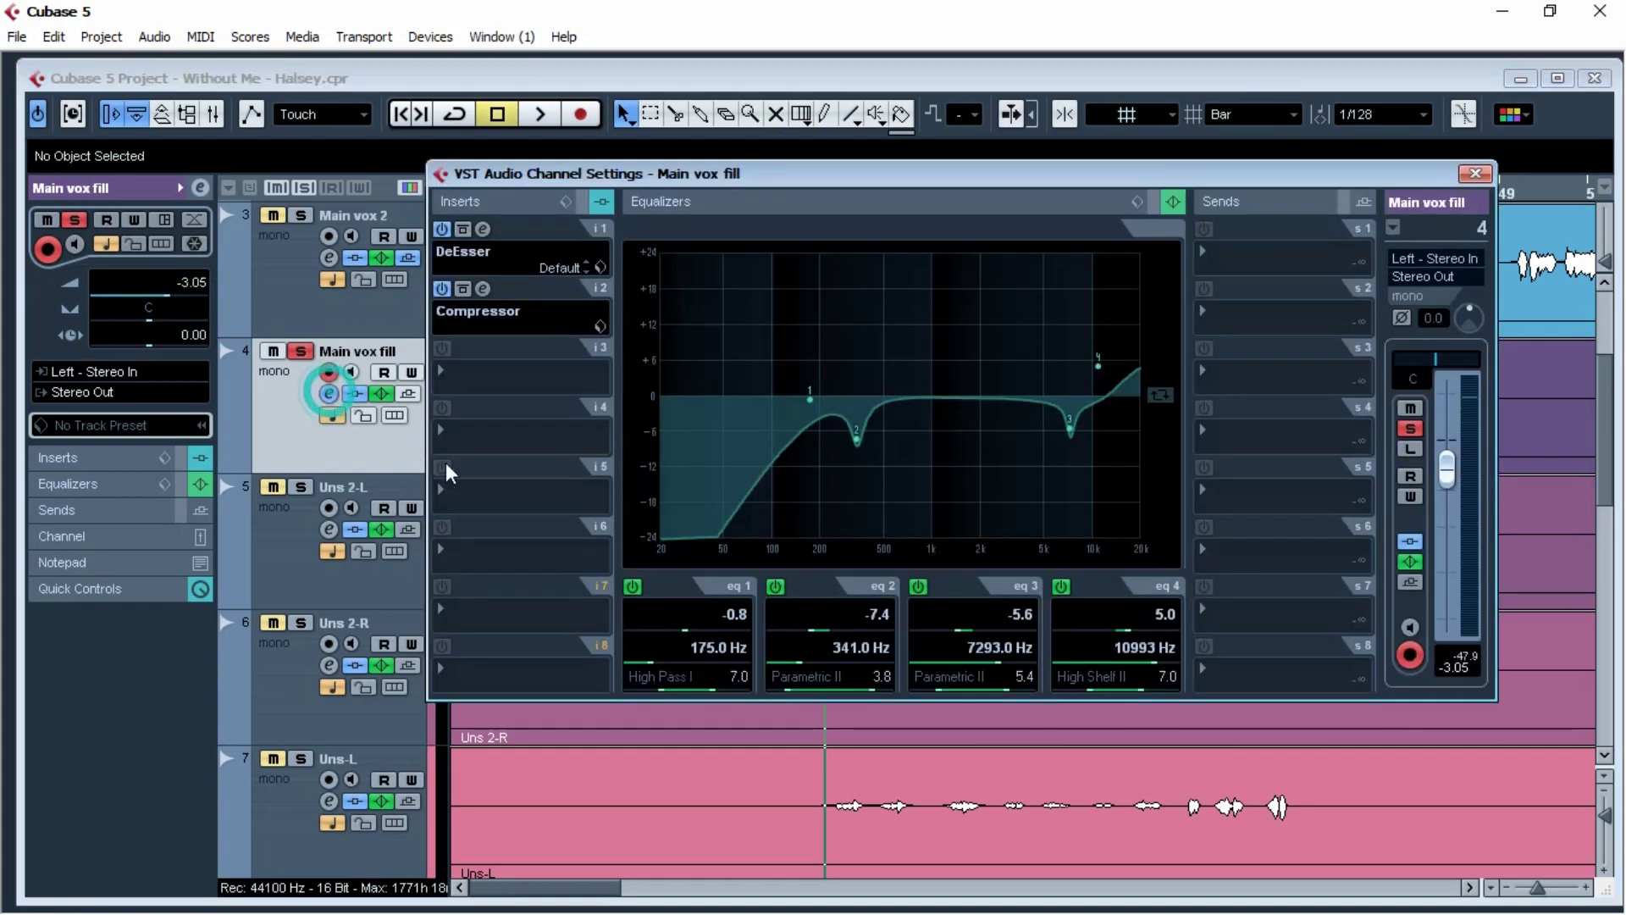
Step: Send Main vox fill to FX 1-StereoDelay at about -24.47 dB while auditioning it in solo
left_click(540, 377)
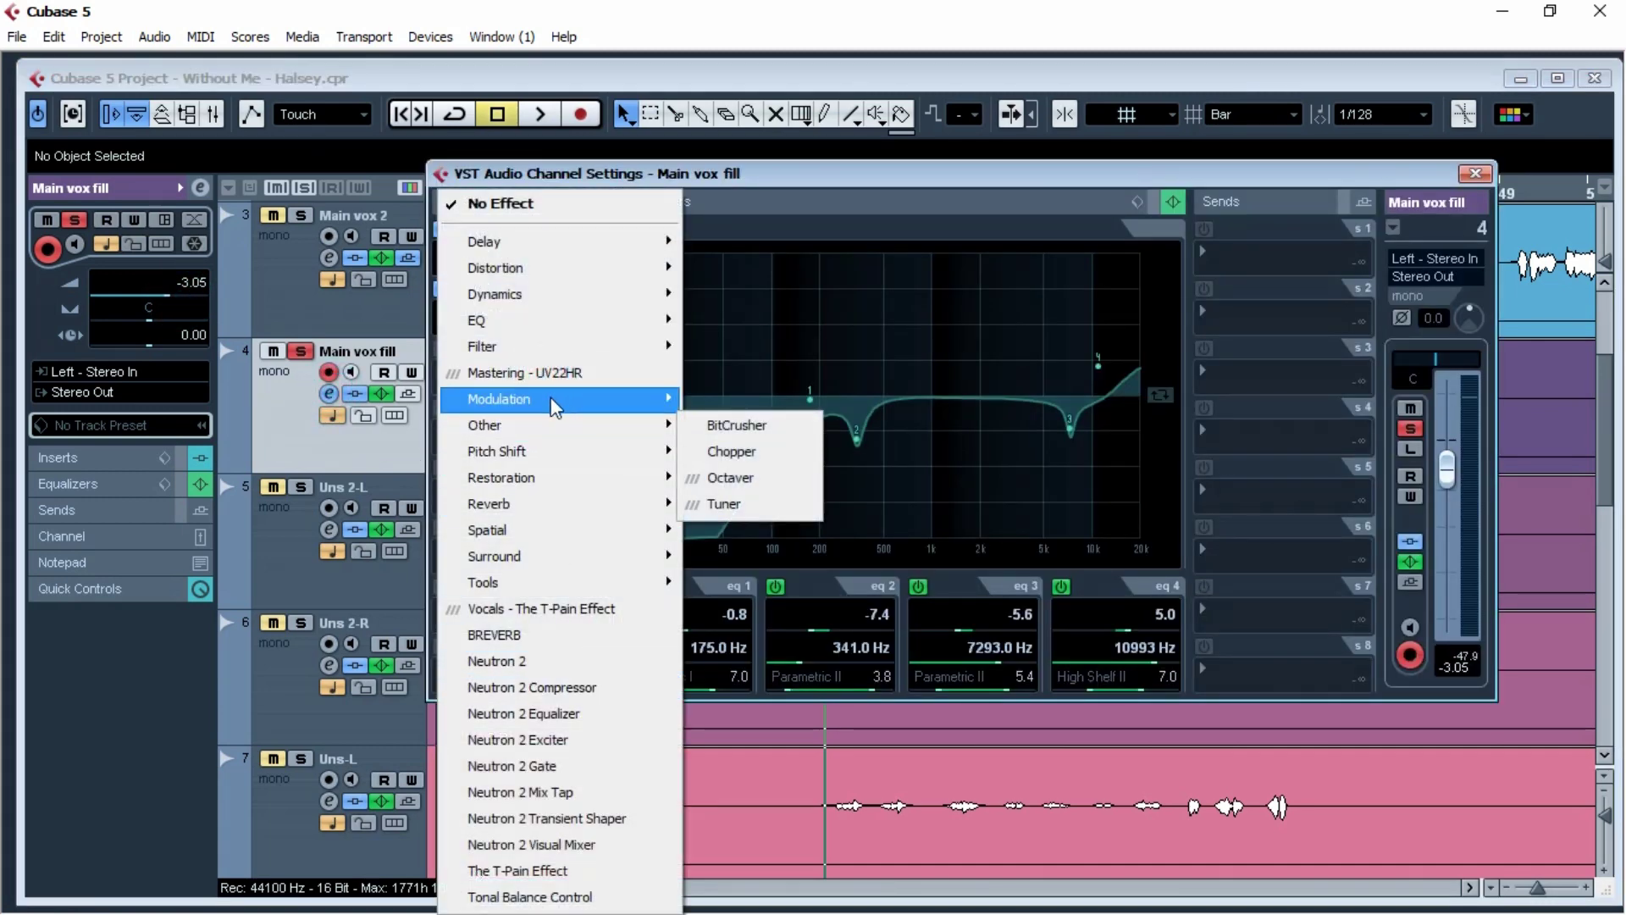
left_click(1237, 271)
left_click(1254, 259)
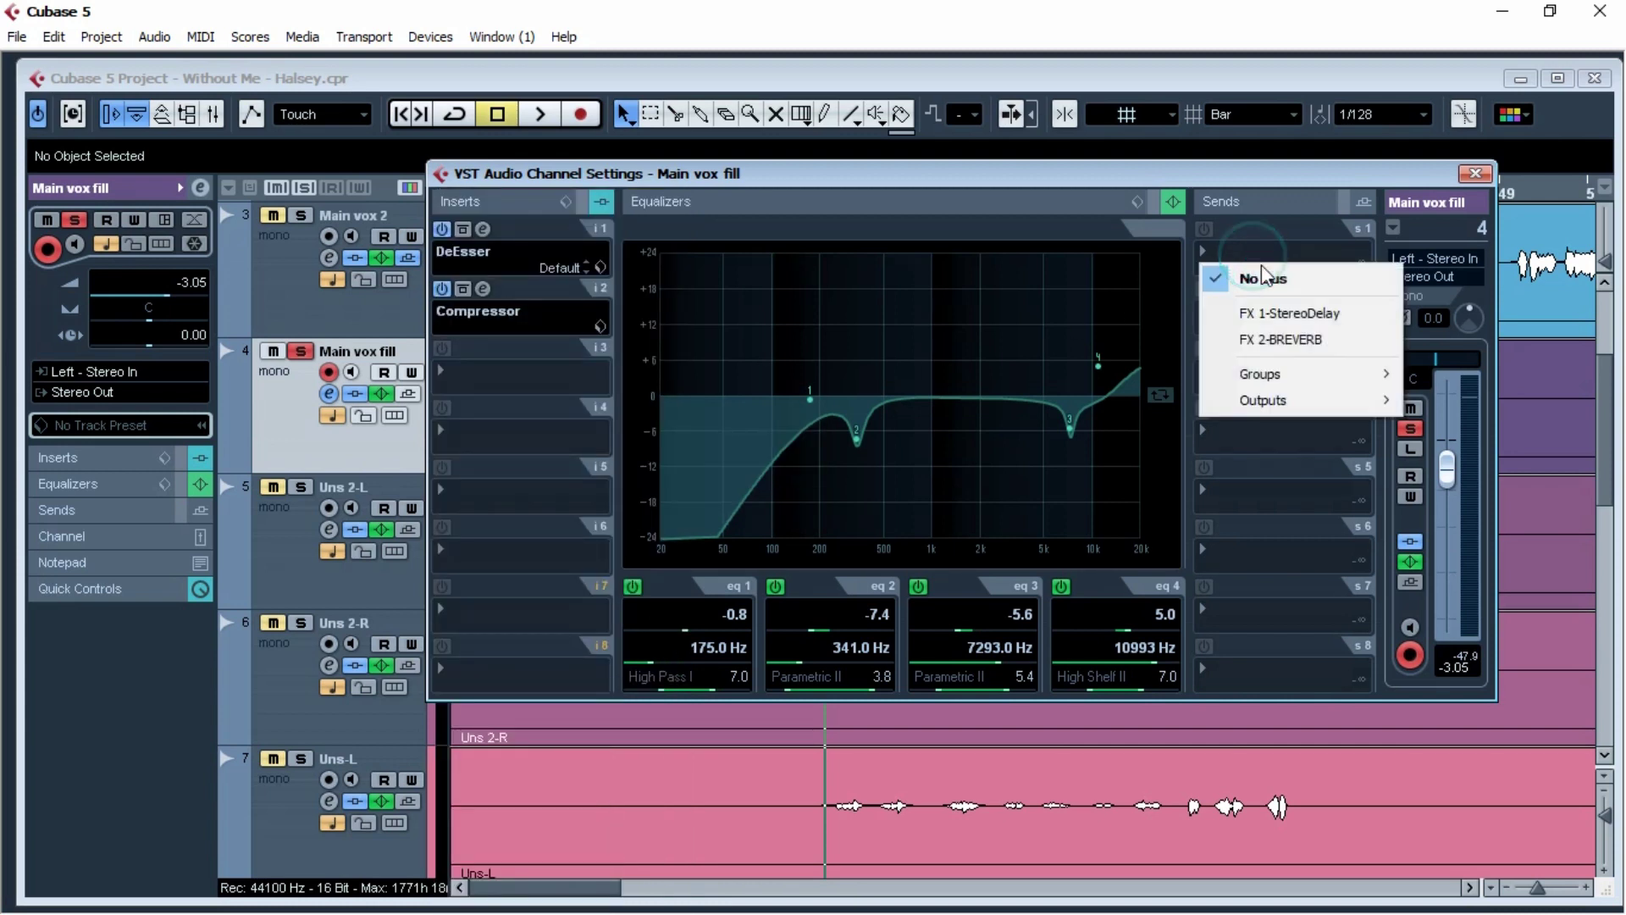
left_click(1245, 312)
left_click(1203, 229)
left_click(1411, 430)
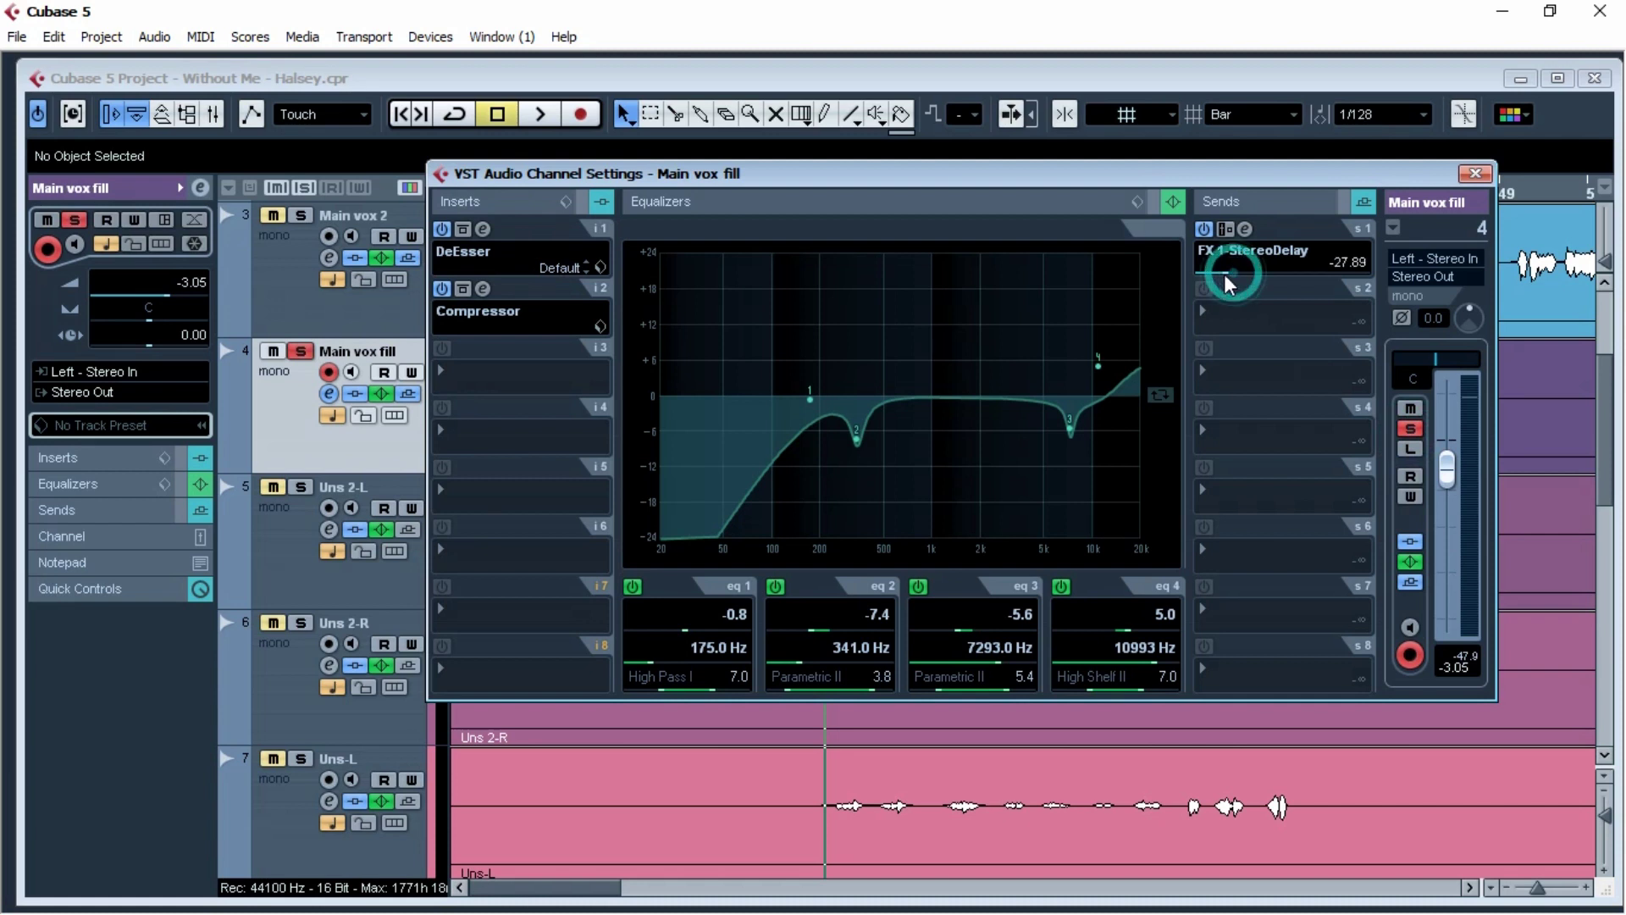
left_click(1411, 429)
left_click(1410, 429)
Step: Send Main vox fill to FX 2-BREVERB at about -15.85 dB, then turn off the track's solo
left_click(1274, 323)
left_click(1270, 396)
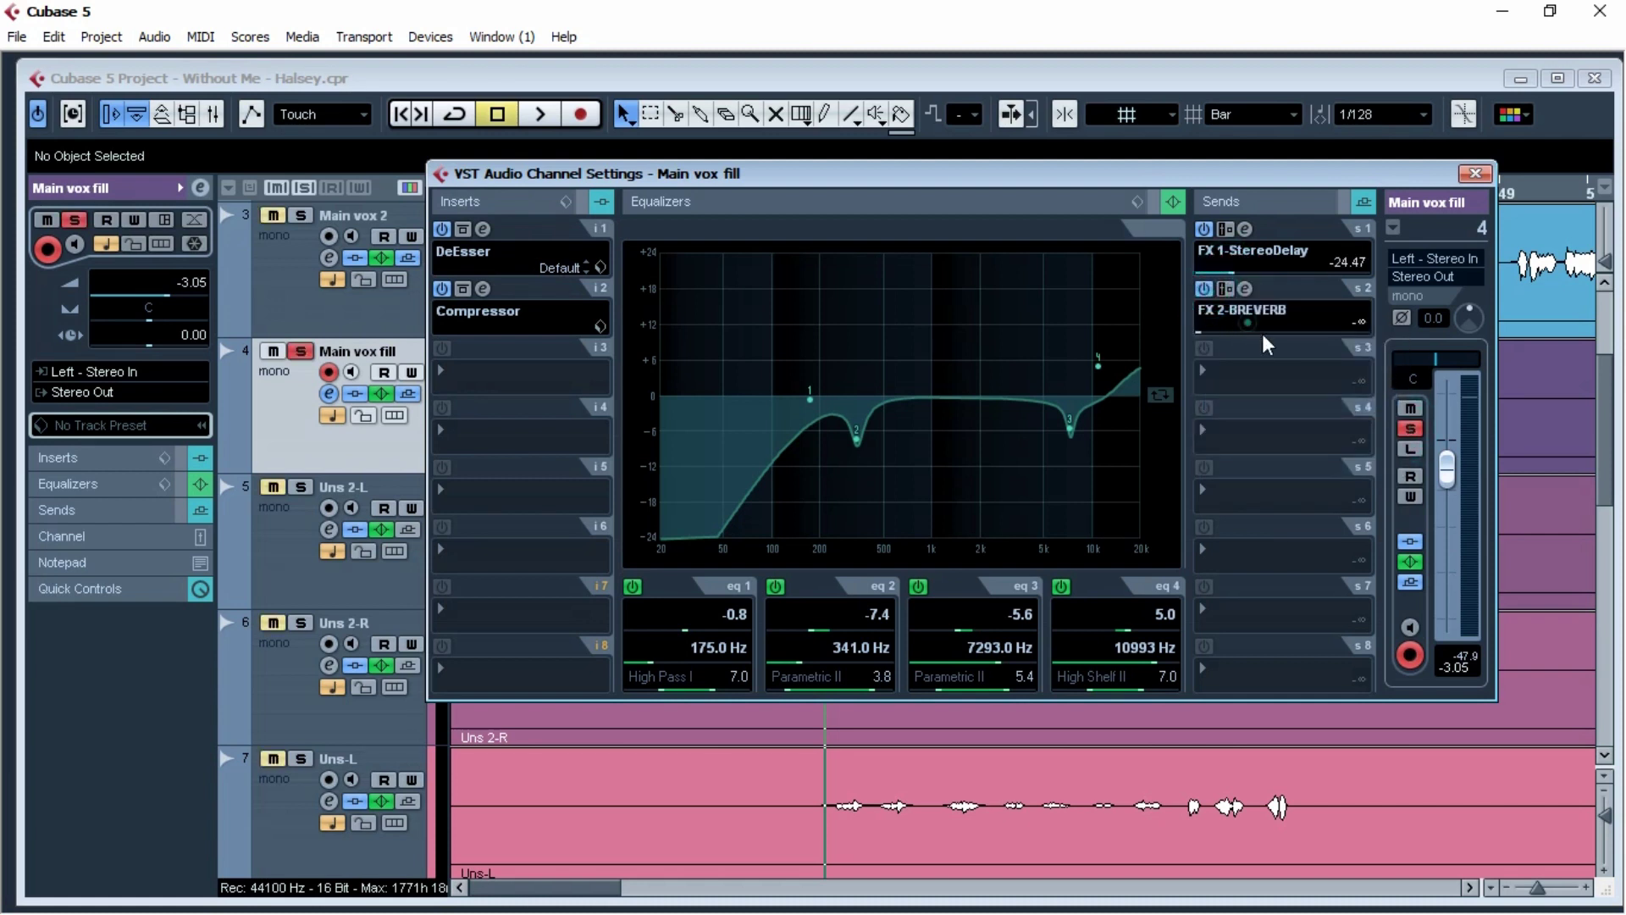
left_click(1404, 430)
left_click(1404, 430)
left_click(1404, 430)
Step: Set the Main vox fill volume to about -1.74 dB while the full mix plays
key("space")
left_click_drag(1447, 462, 1448, 475)
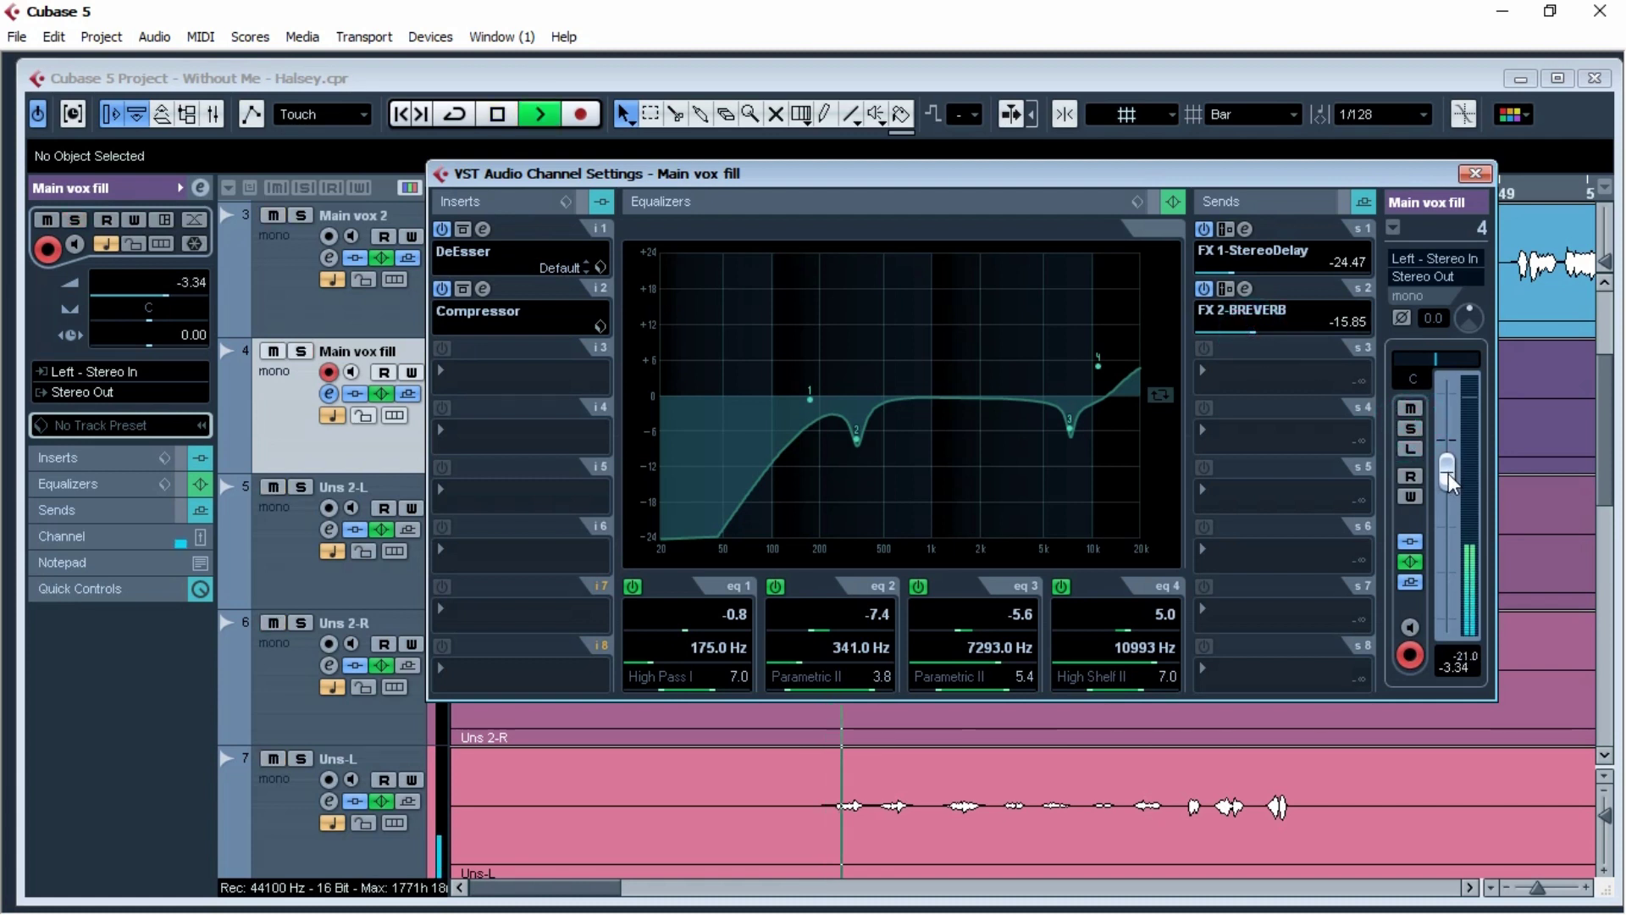
scroll(1449, 474, "up", 3)
key("space")
key("space")
scroll(1448, 474, "down", 2)
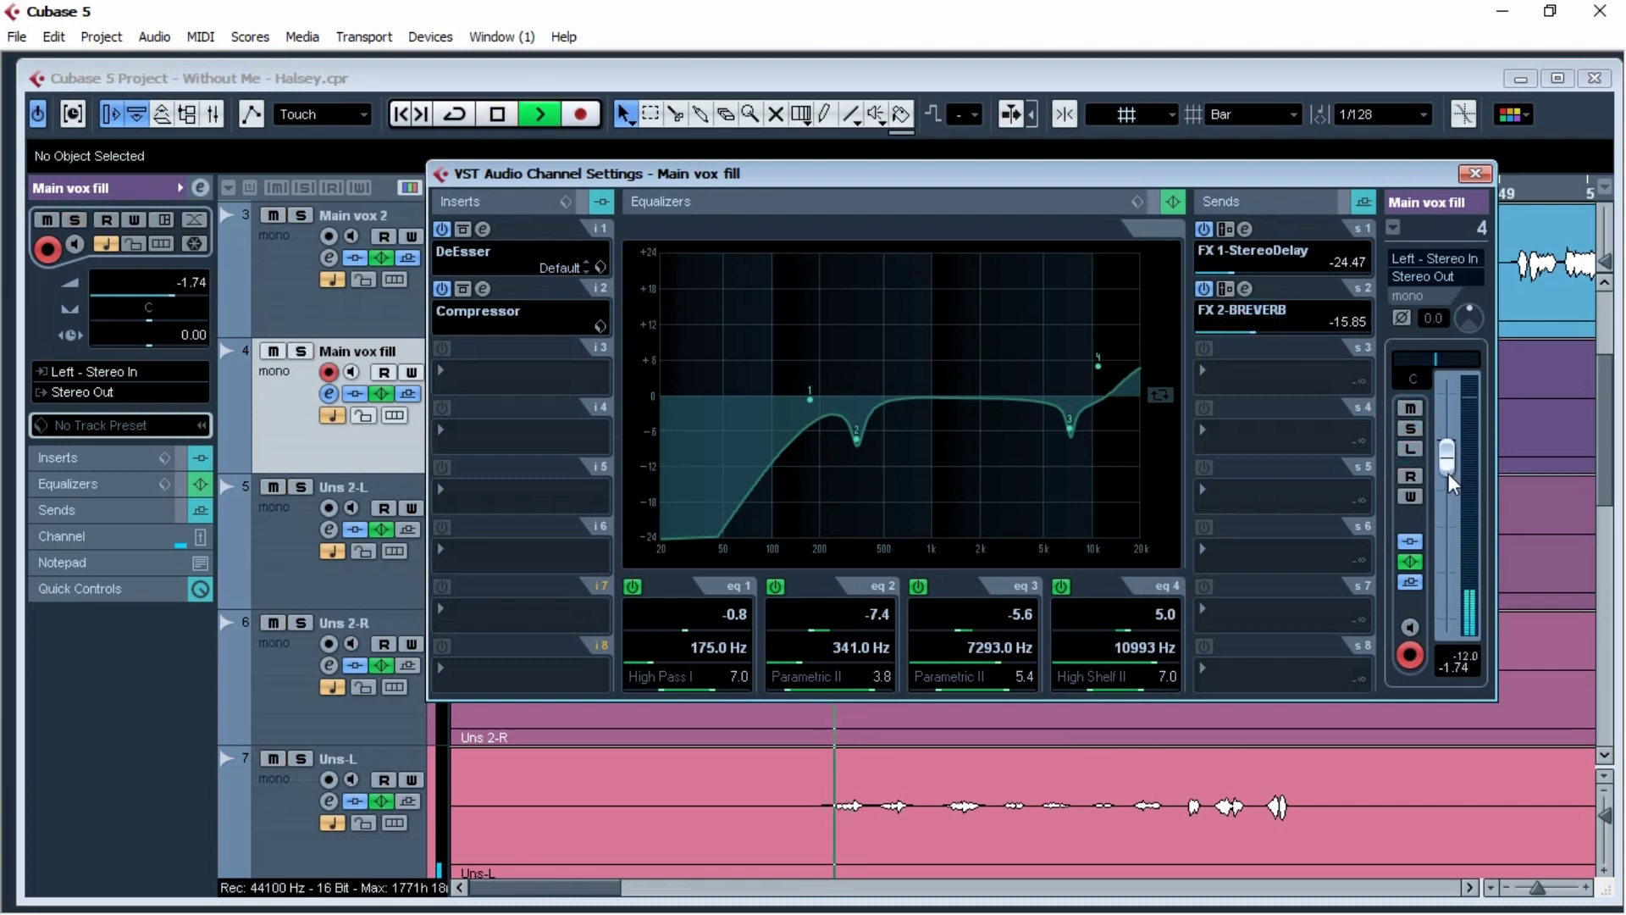
Step: Close the Main vox fill channel settings and reduce the track heights so all eight audio tracks fit in view
left_click(1472, 175)
key("g")
key("g")
key("g")
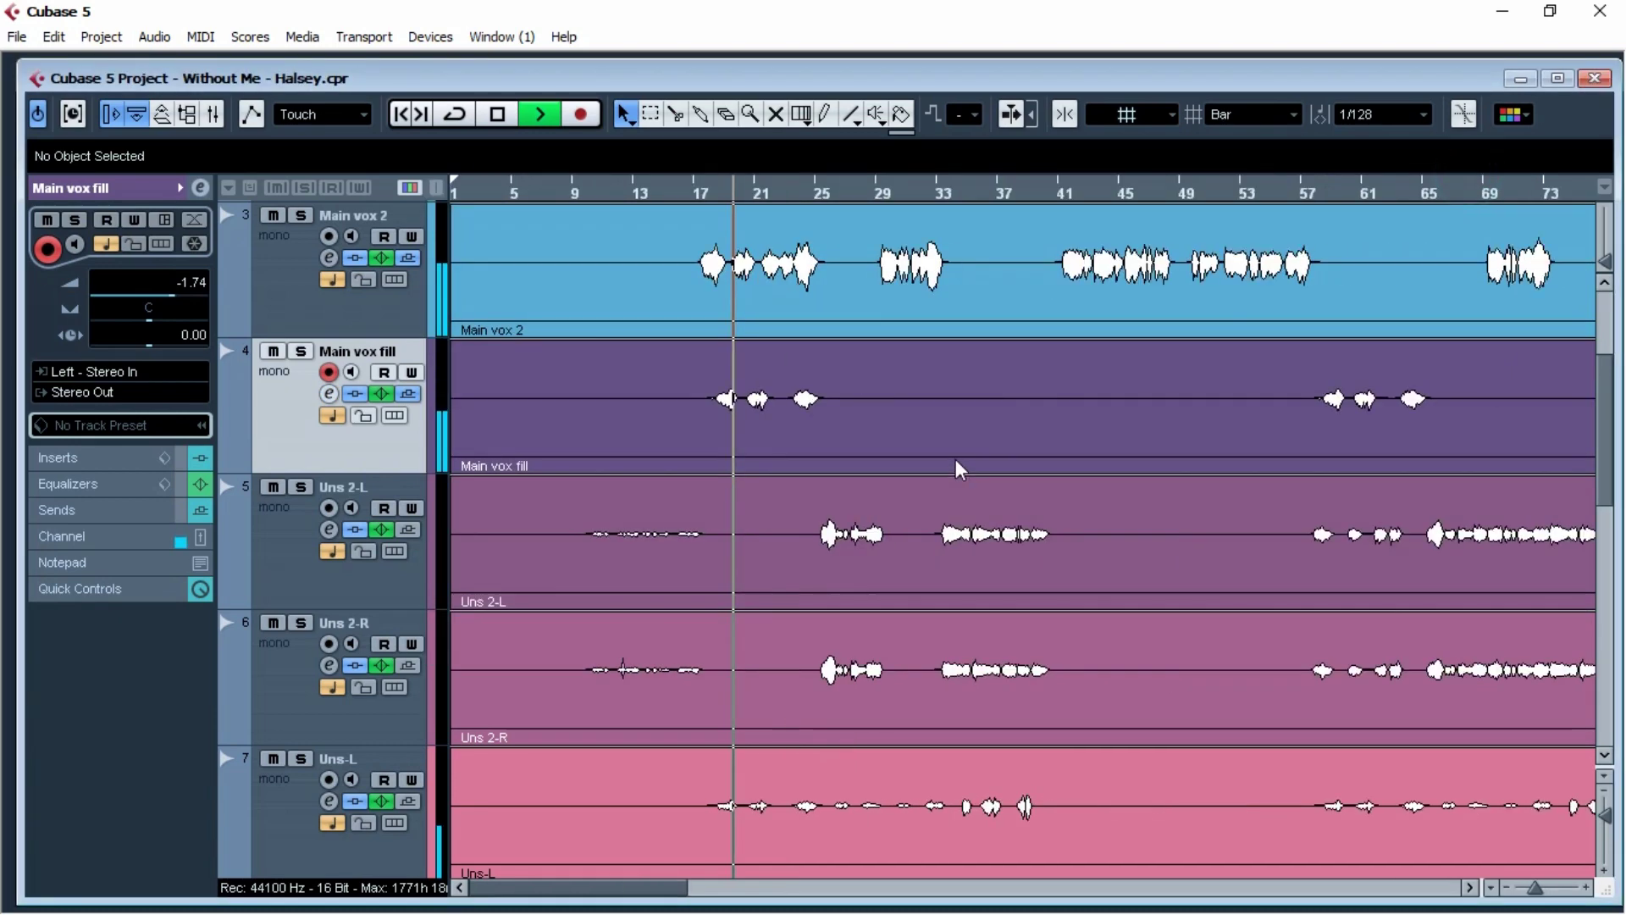
left_click(1580, 481)
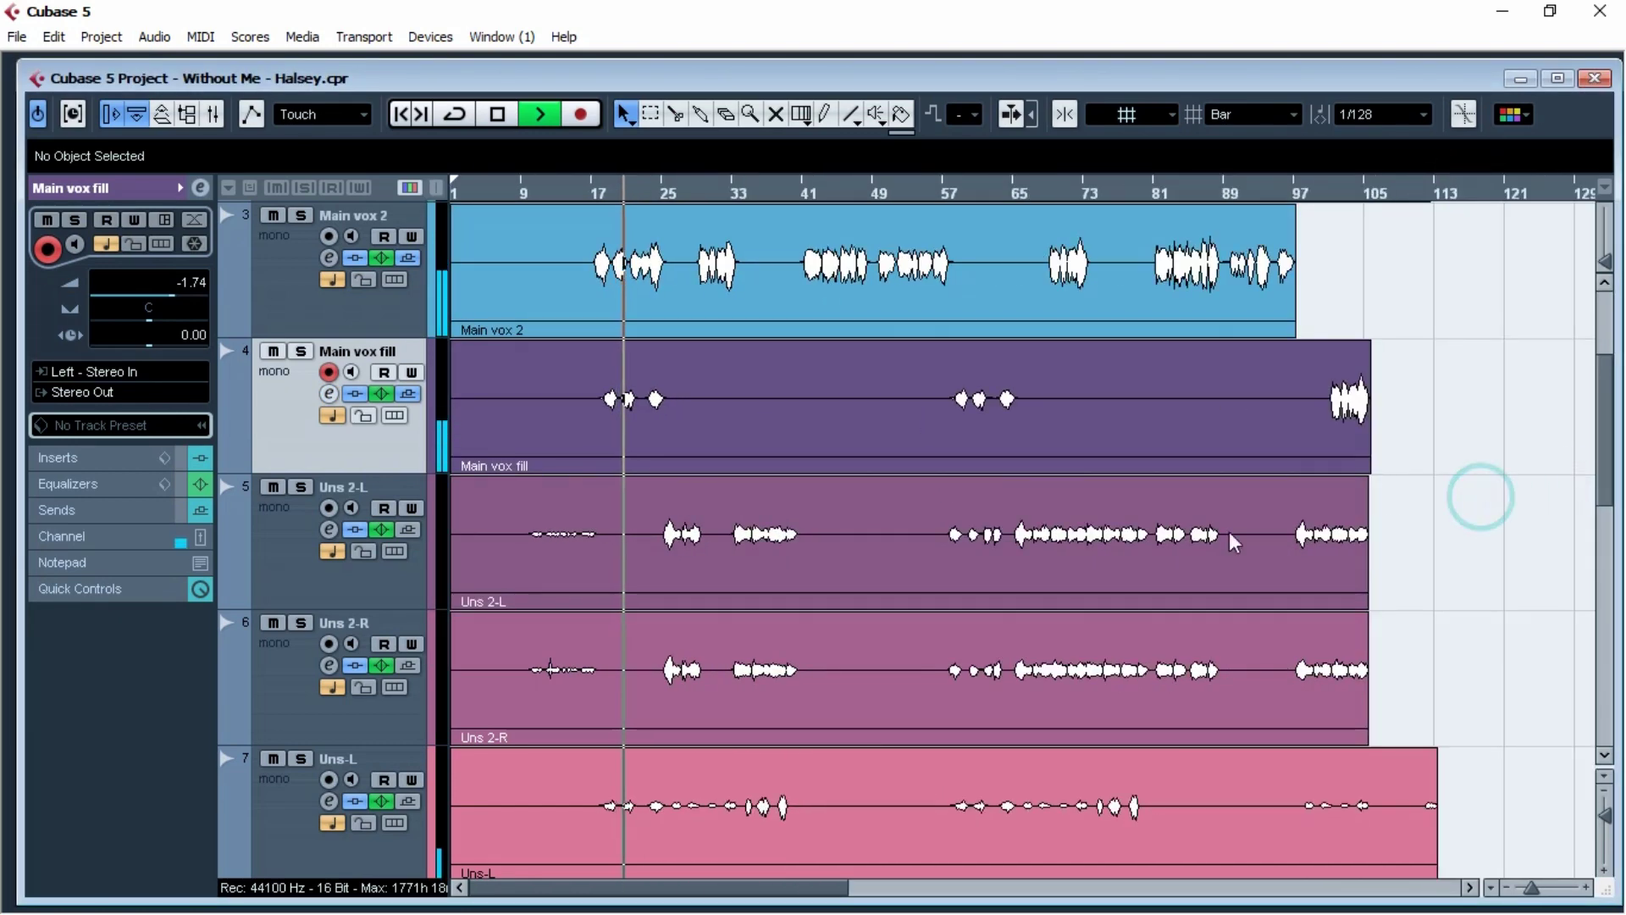
scroll(1482, 500, "down", 3)
left_click_drag(1606, 818, 1606, 815)
scroll(1209, 683, "up", 3)
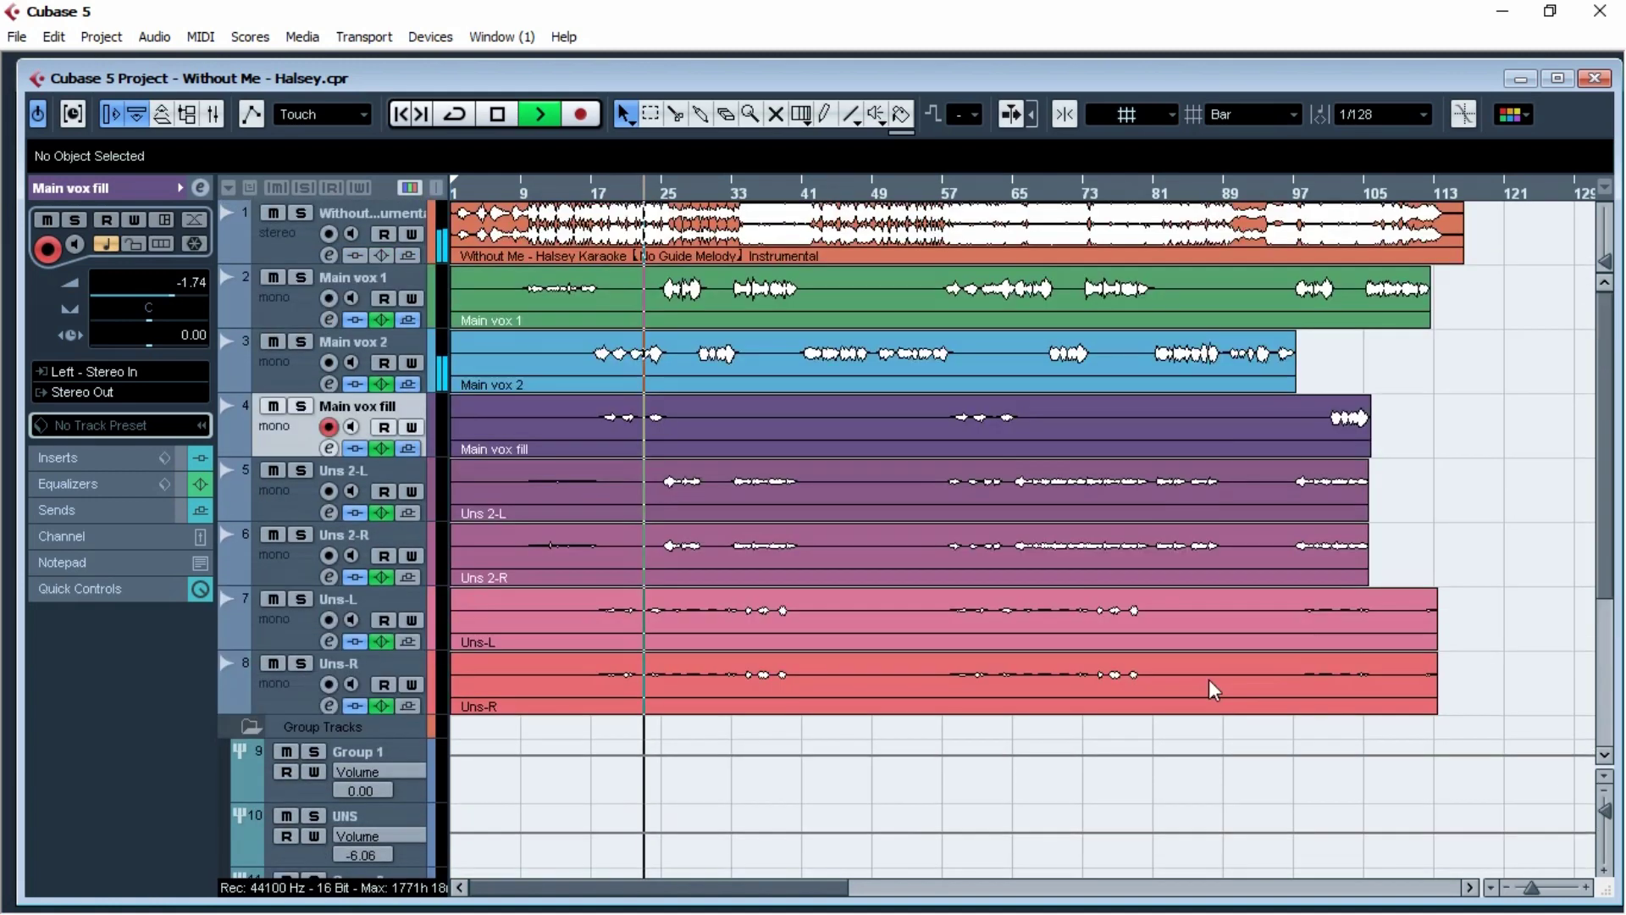
Step: Listen to the full mix around bars 25 to 29 and review the Main vox 1 channel settings
left_click(1473, 455)
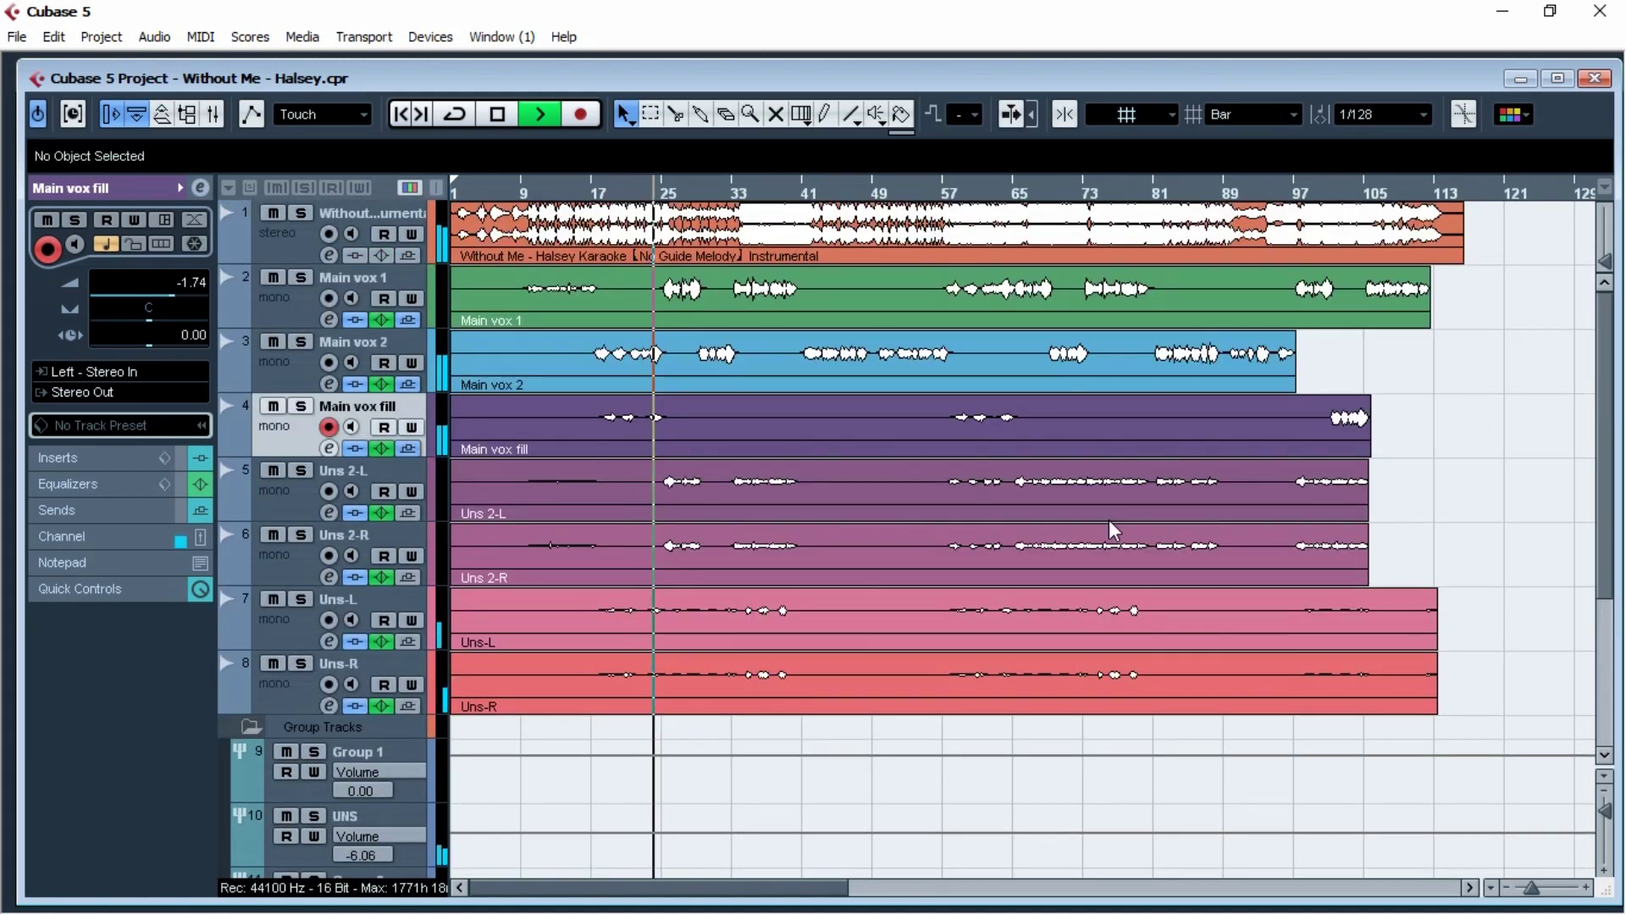
key("h")
key("h")
key("h")
key("h")
key("h")
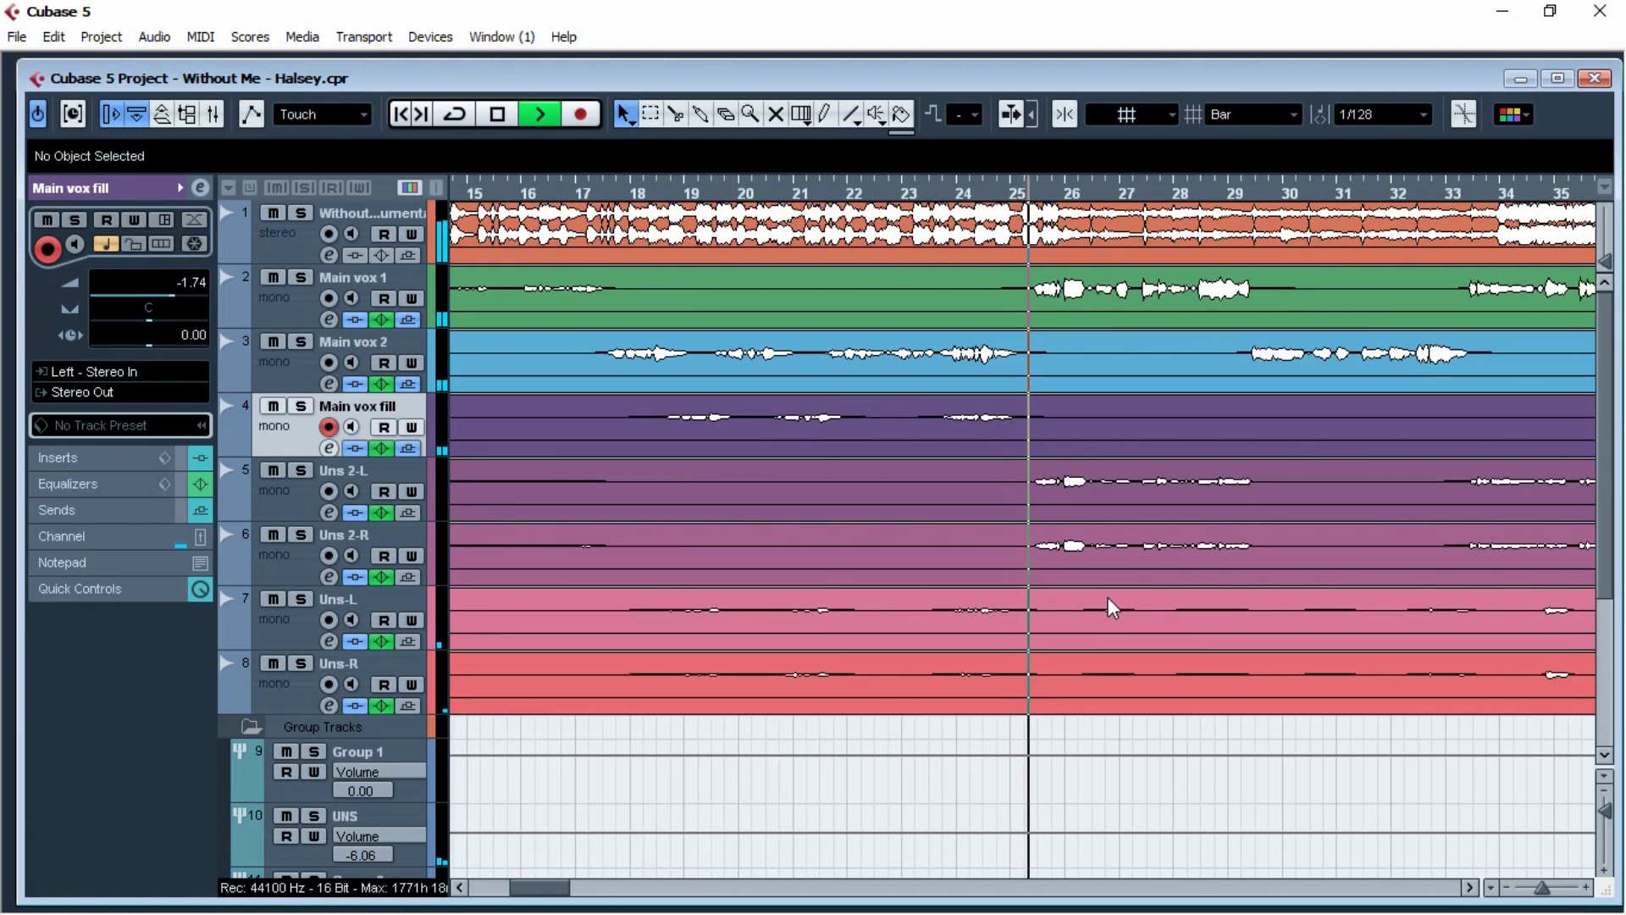
key("g")
key("g")
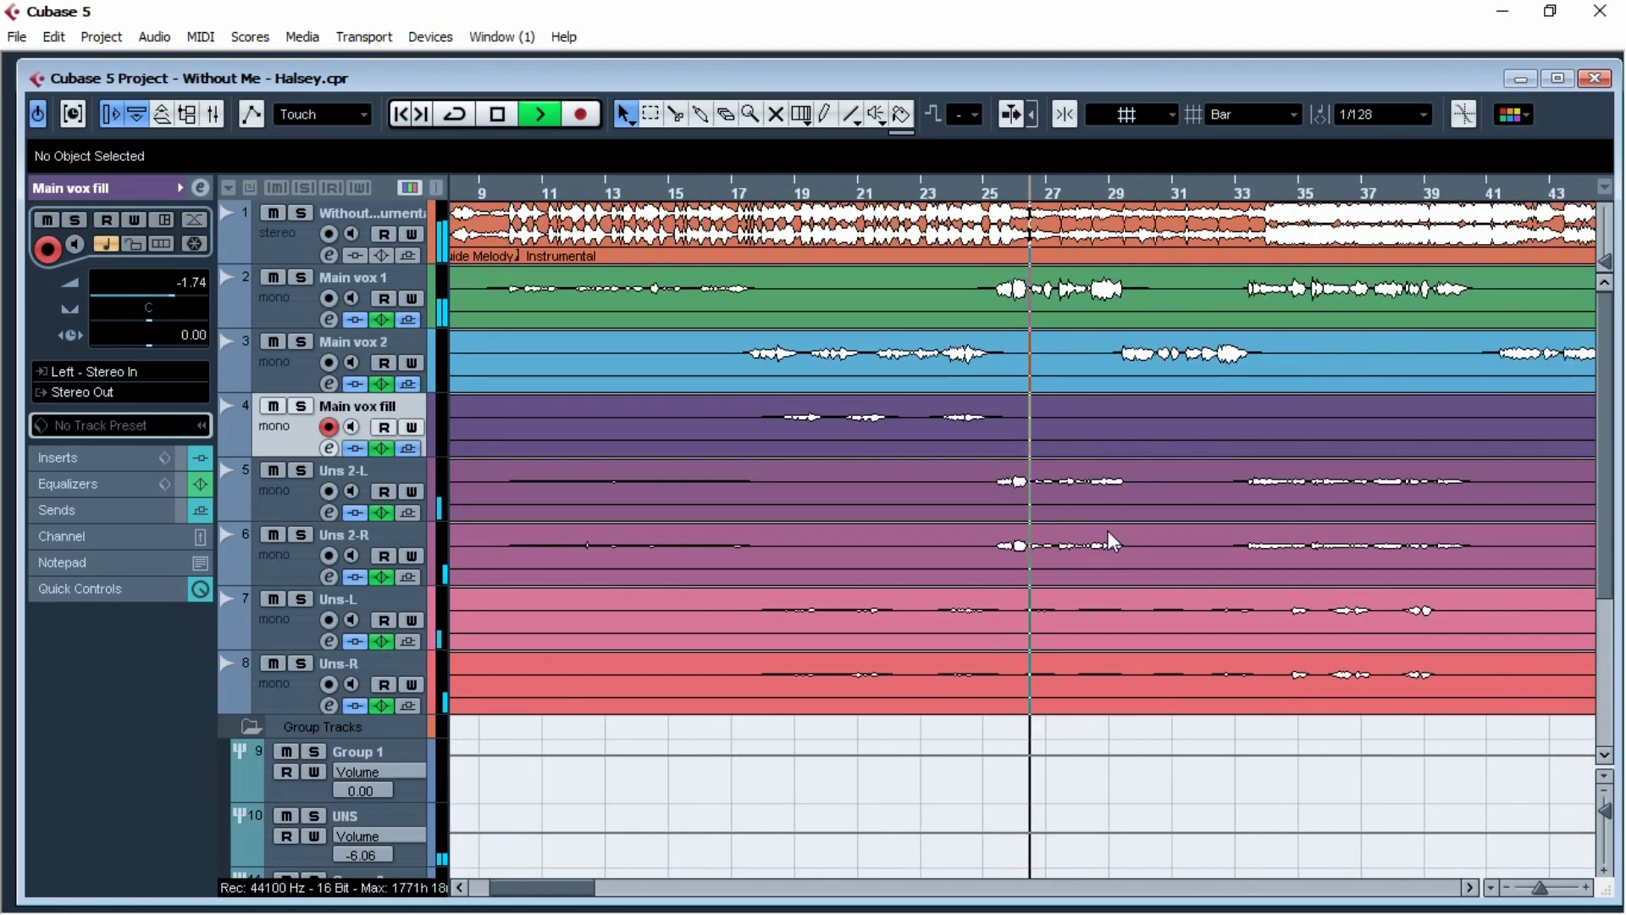
key("g")
key("g")
key("g")
left_click(290, 329)
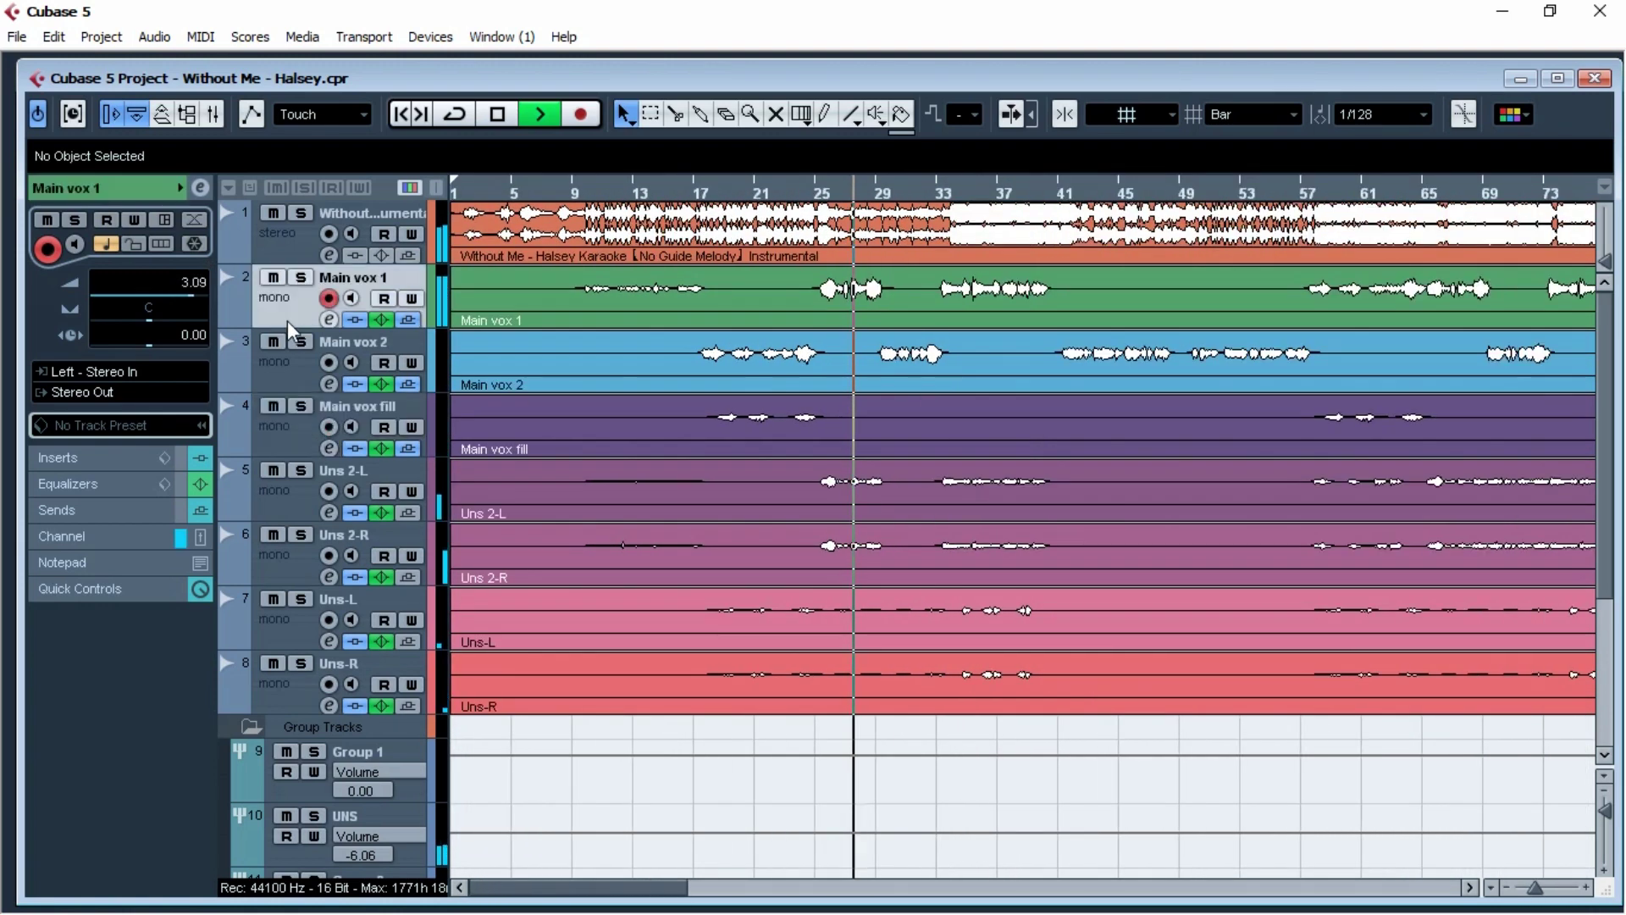
left_click(329, 320)
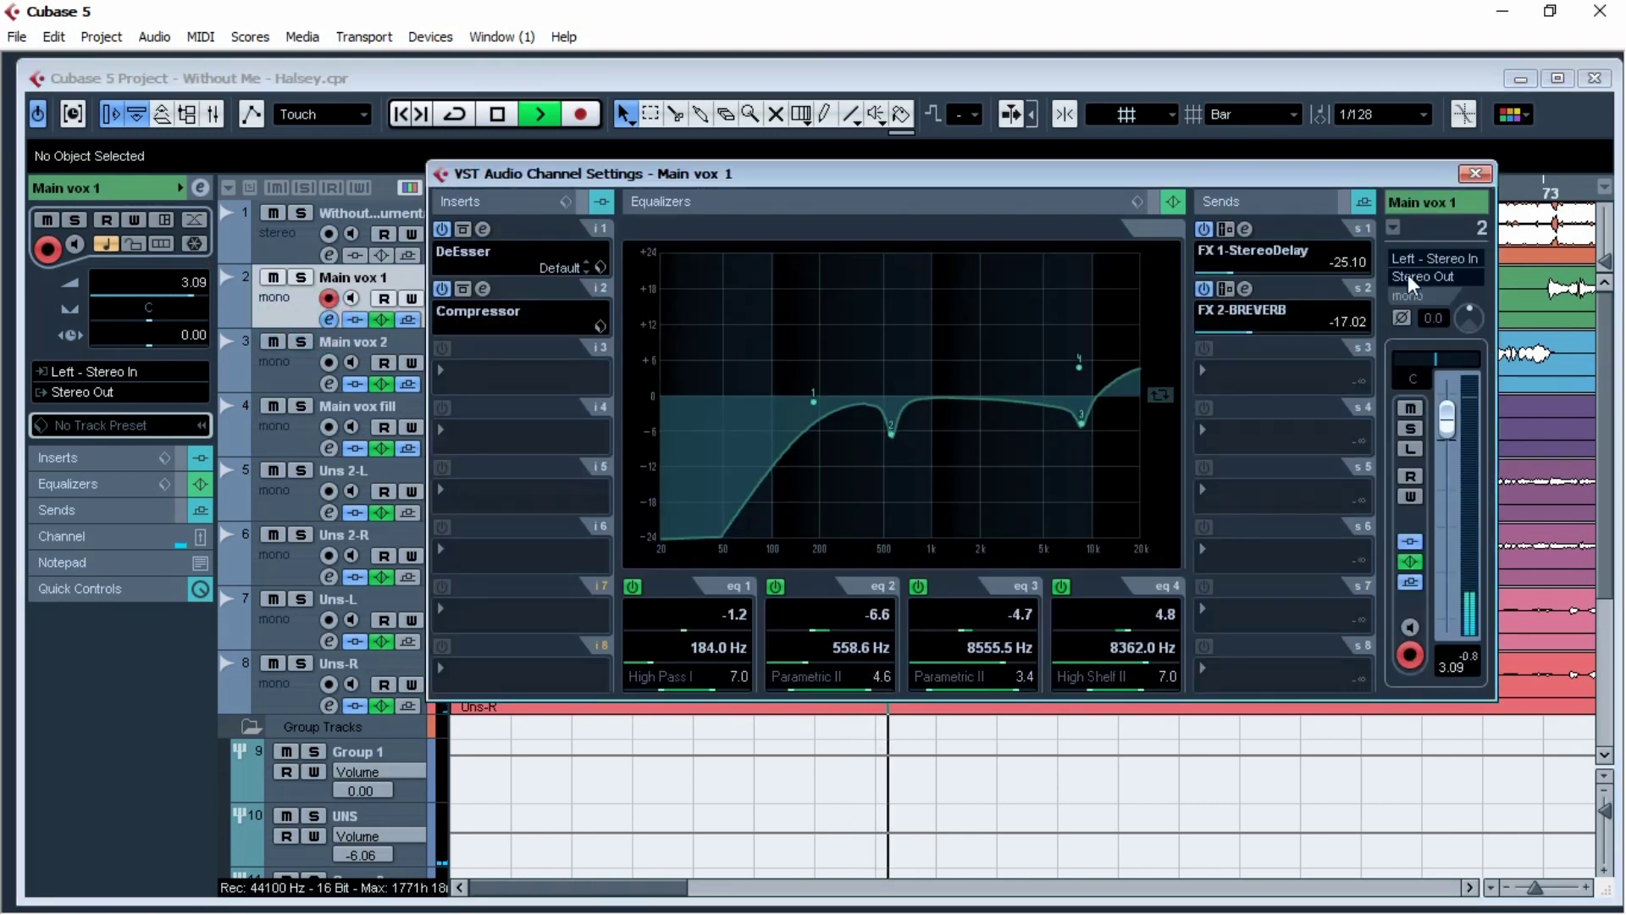
left_click(1479, 176)
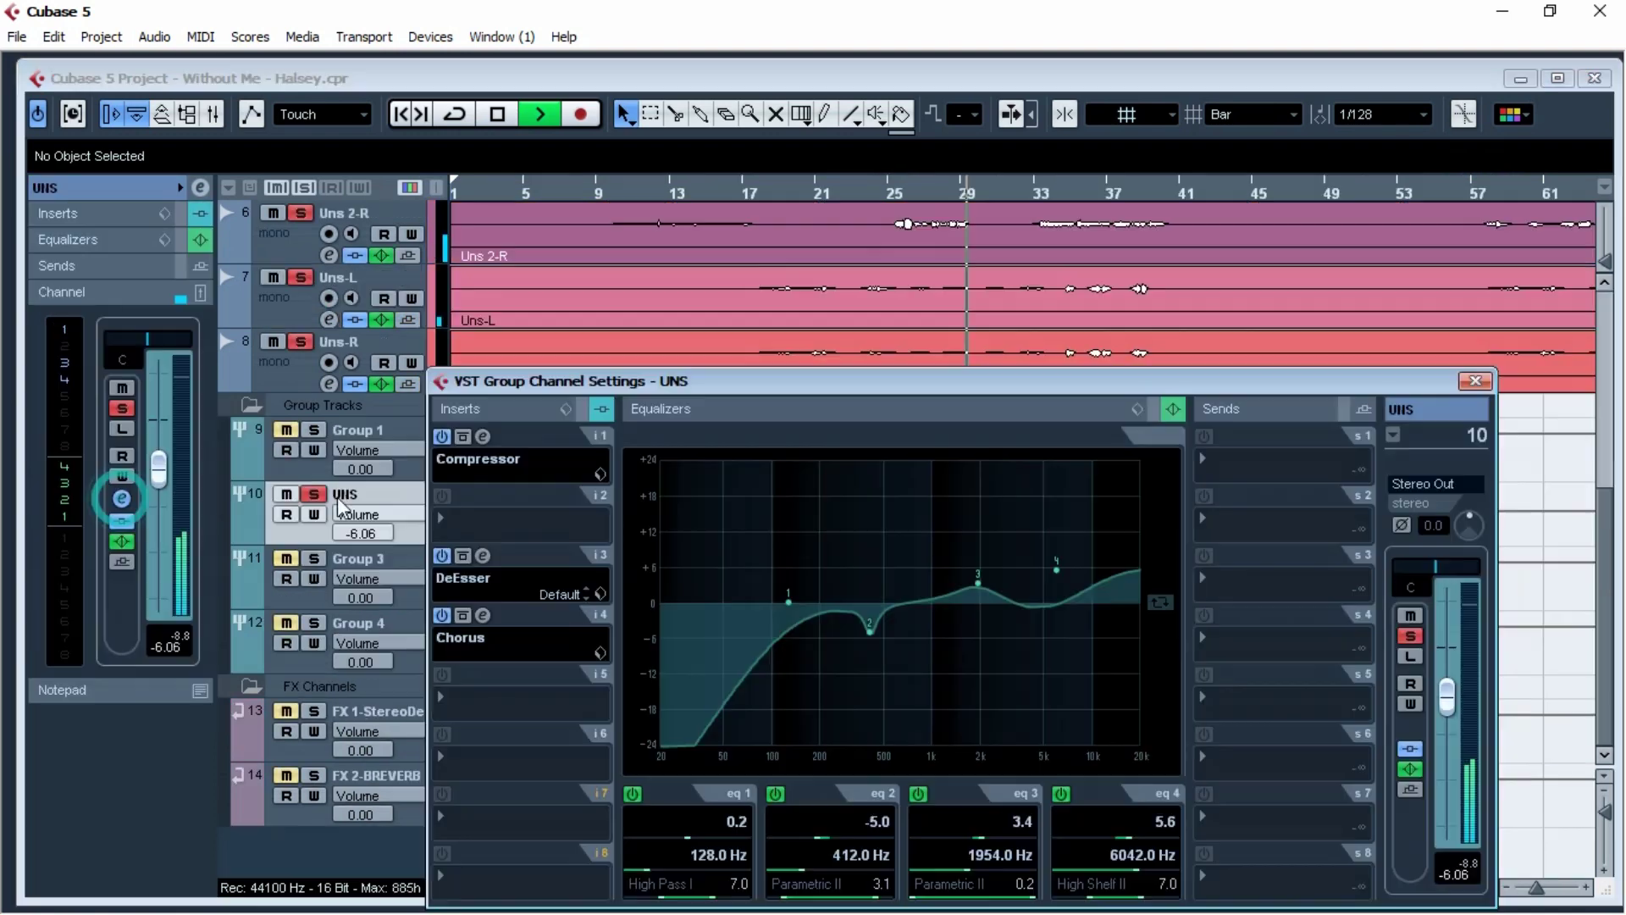
Step: Compare the soloed UNS group with its Chorus insert bypassed and active during playback
key("space")
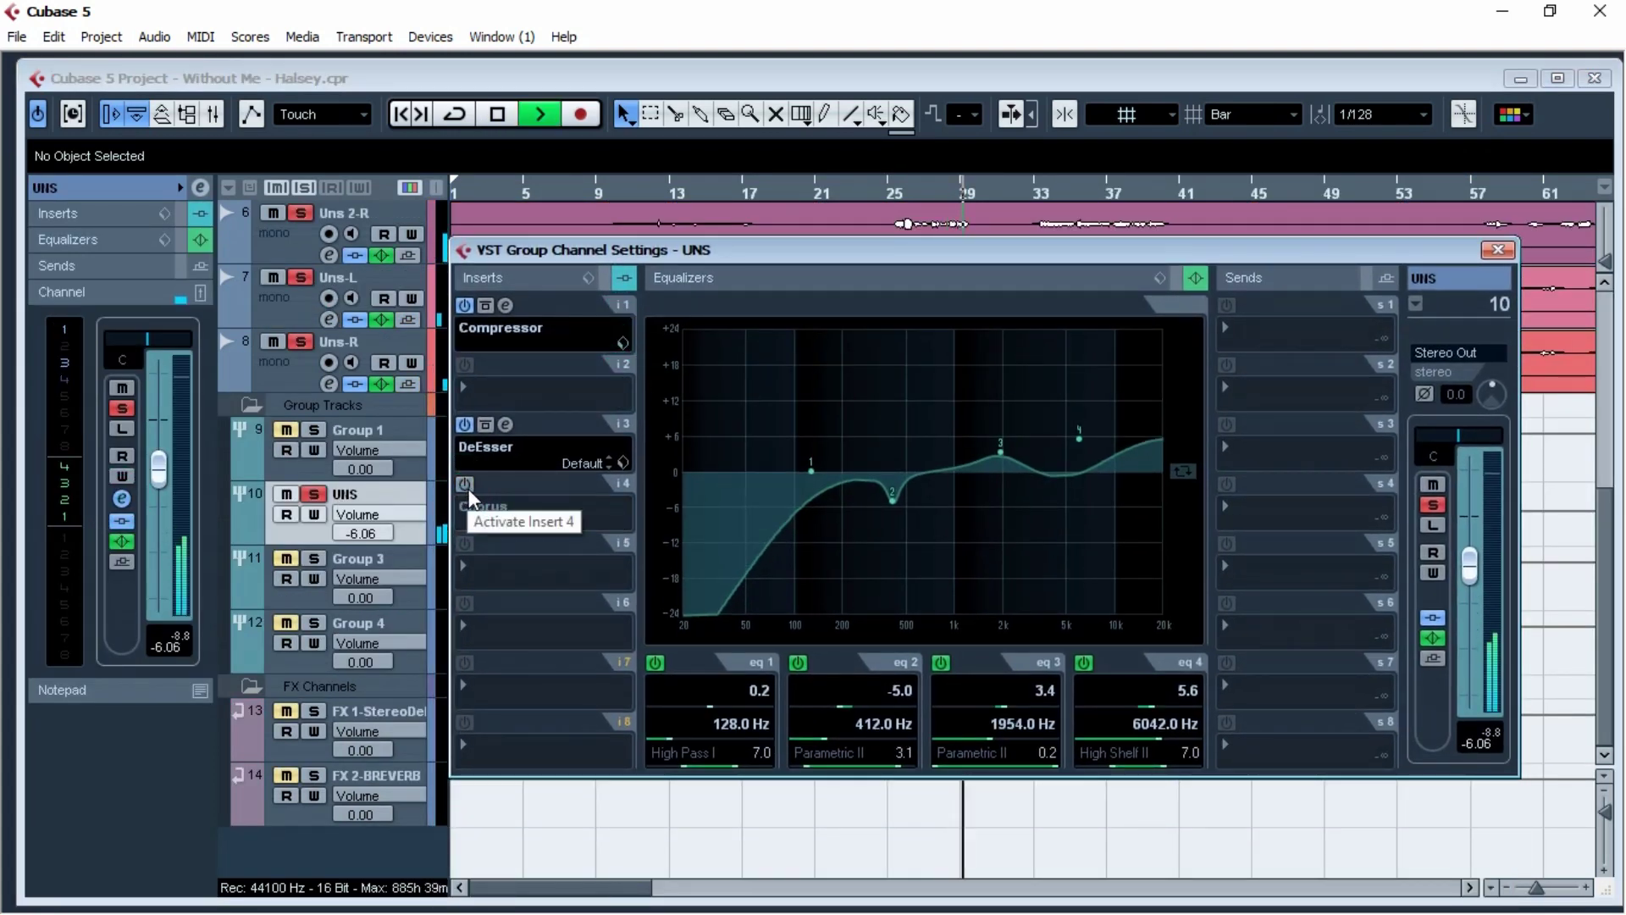
key("space")
left_click(465, 484)
key("space")
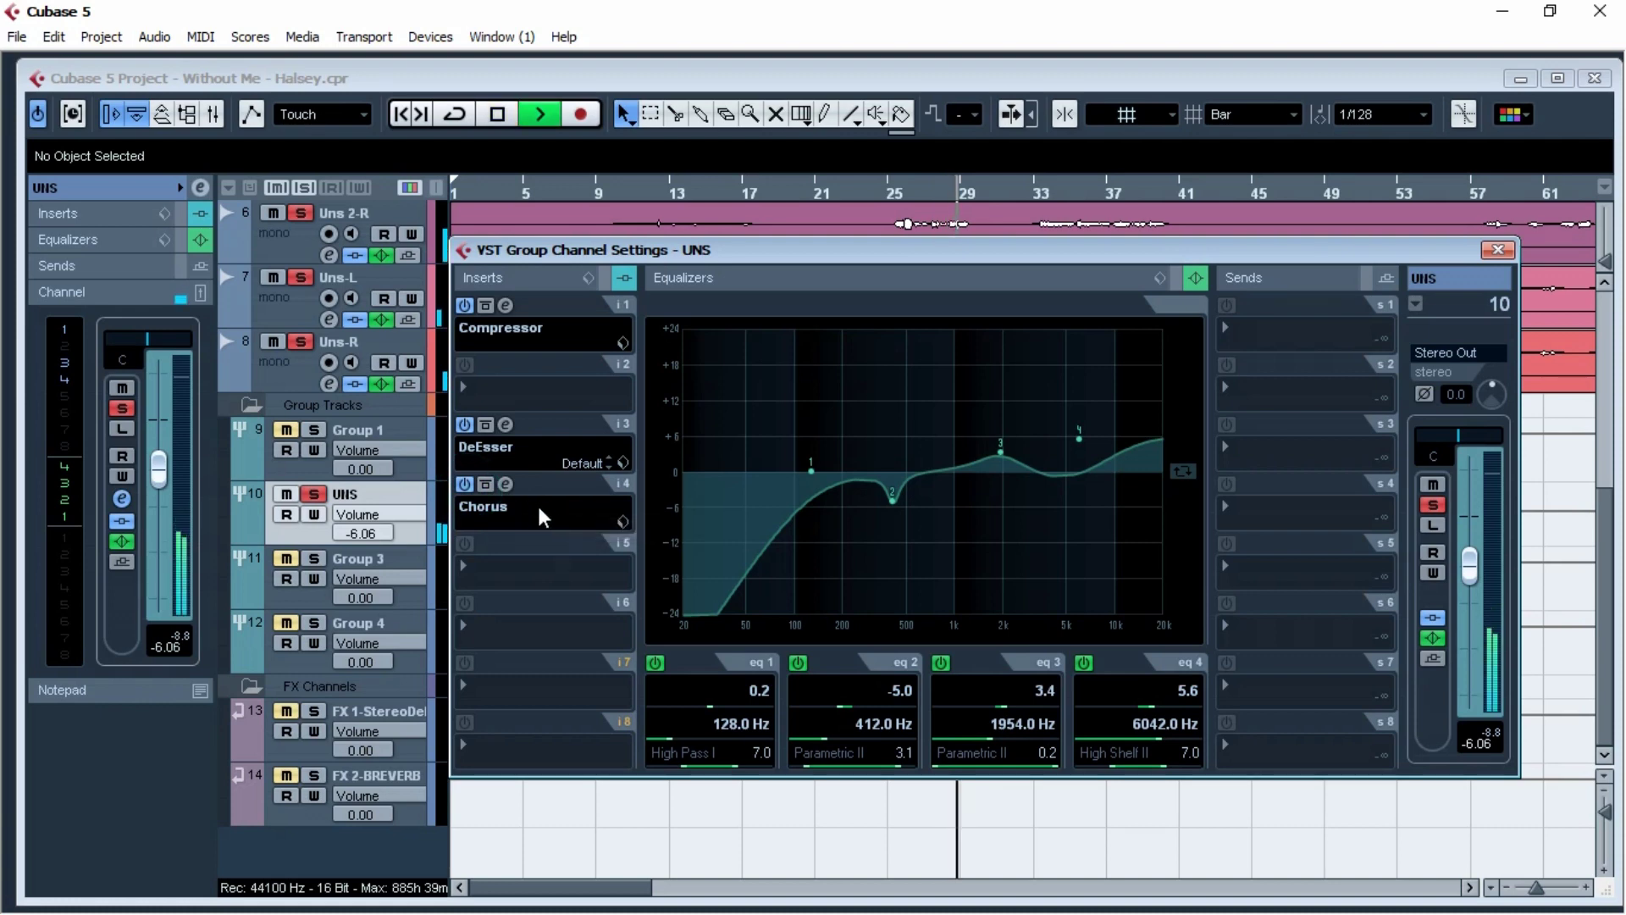
Step: Close the UNS group channel settings, unsolo the group and listen to the full mix around bars 28 to 31
key("space")
left_click(526, 578)
left_click(857, 249)
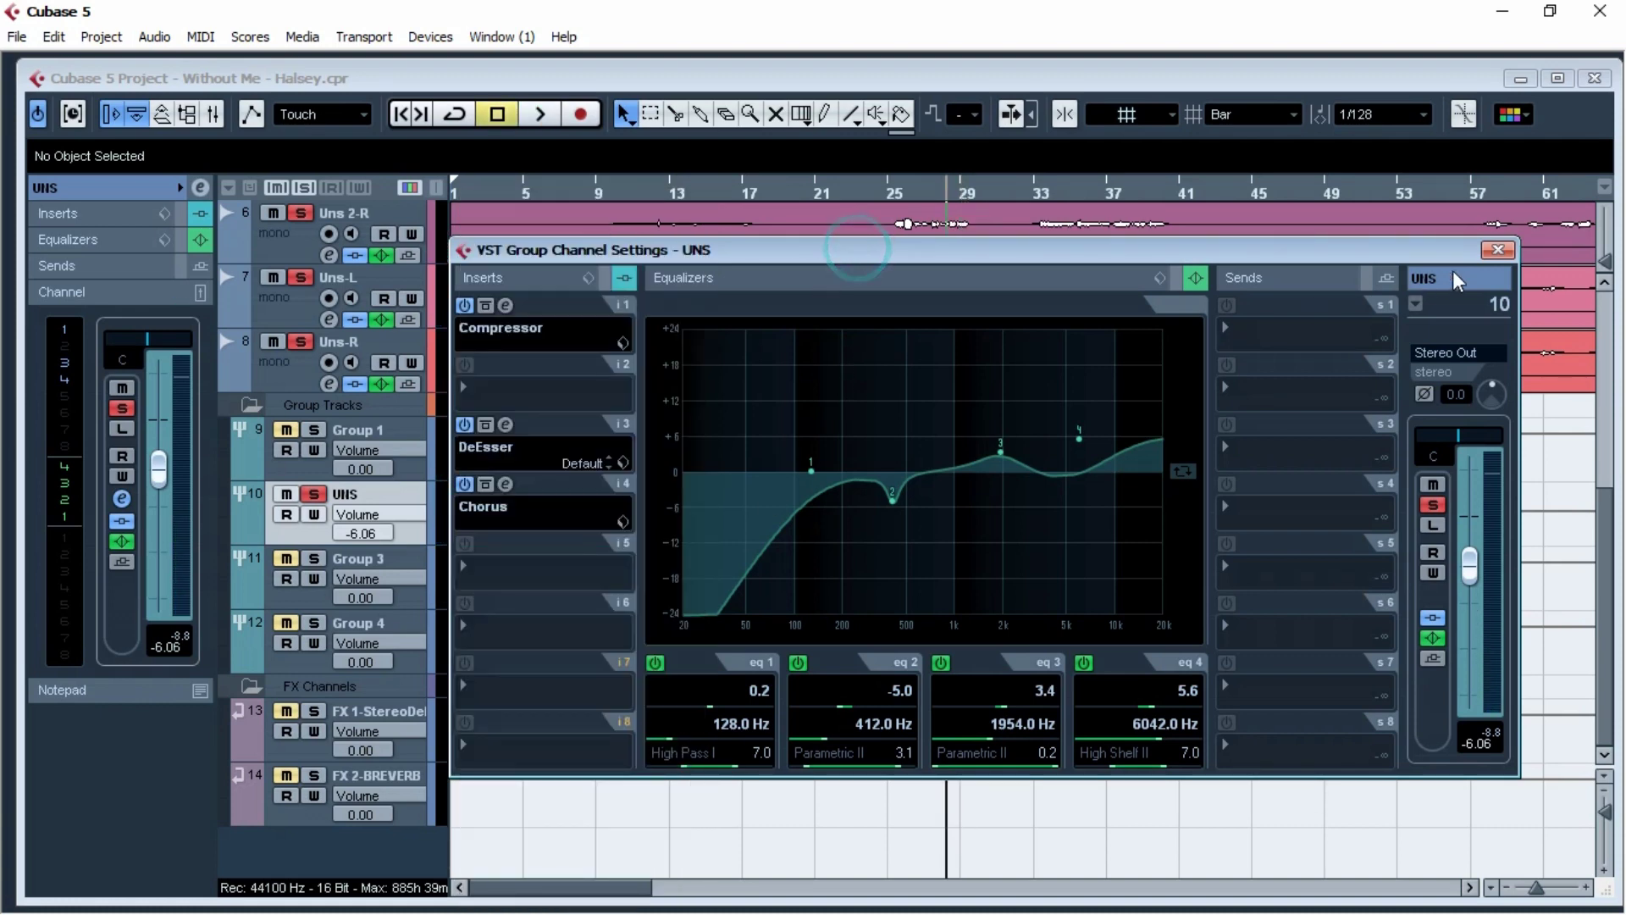
left_click(1497, 249)
left_click(314, 498)
scroll(827, 516, "down", 4)
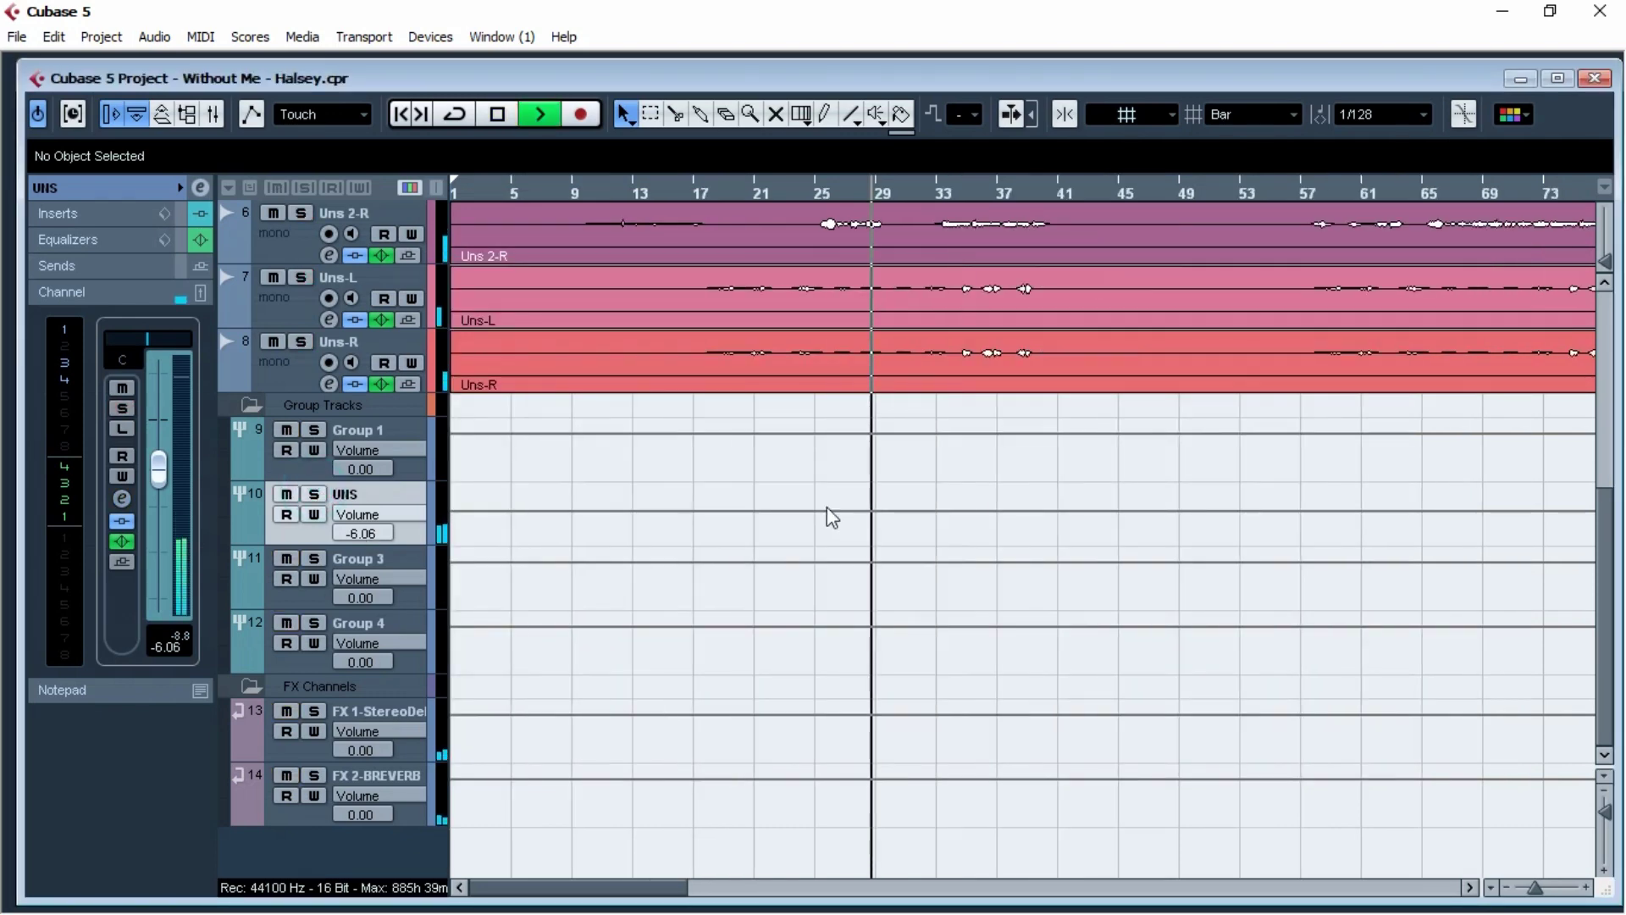
scroll(1016, 505, "up", 5)
scroll(1029, 547, "up", 3)
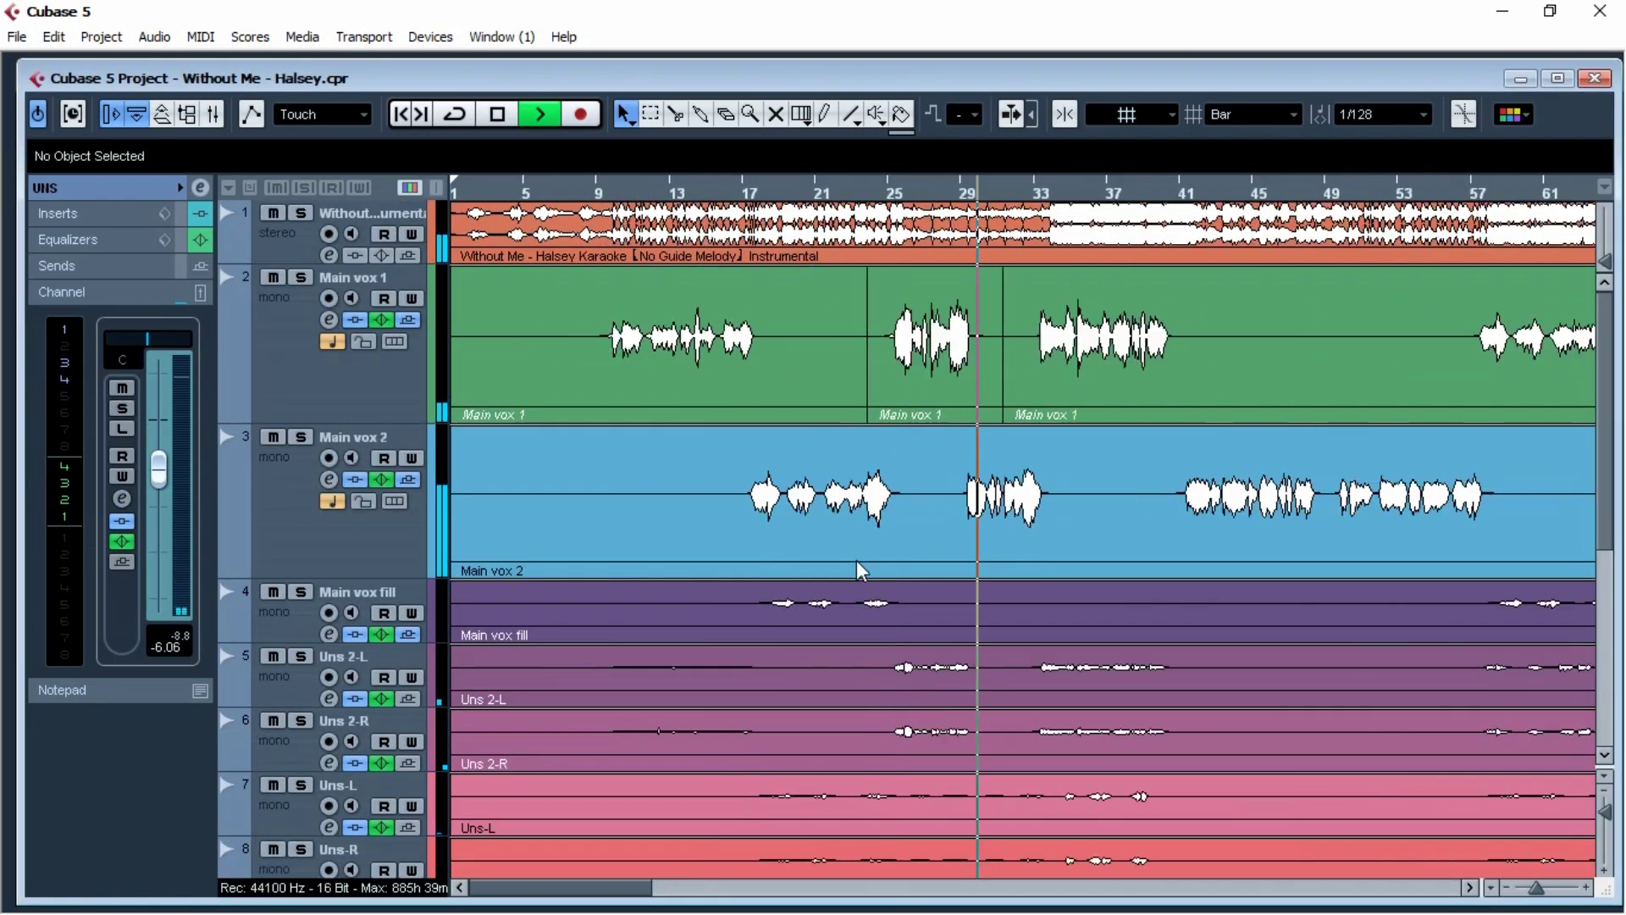
scroll(1038, 556, "down", 2)
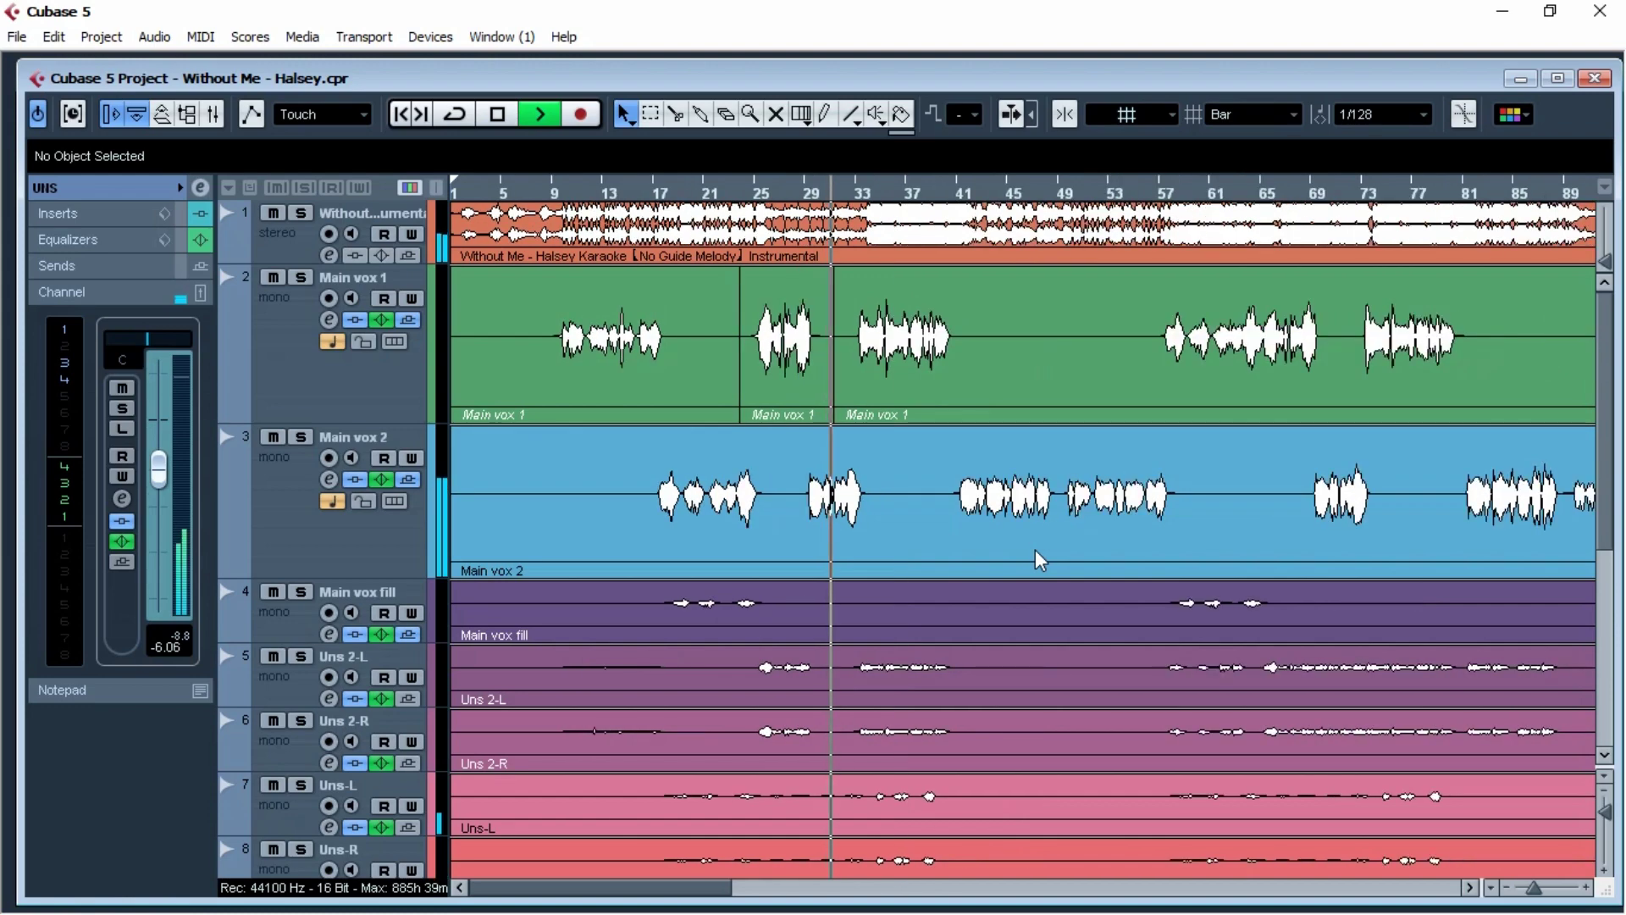
Step: Place the playhead at about bar 29 before the Main vox 2 phrase and enable automation read and write in that track's channel settings
key("space")
left_click_drag(810, 190, 784, 281)
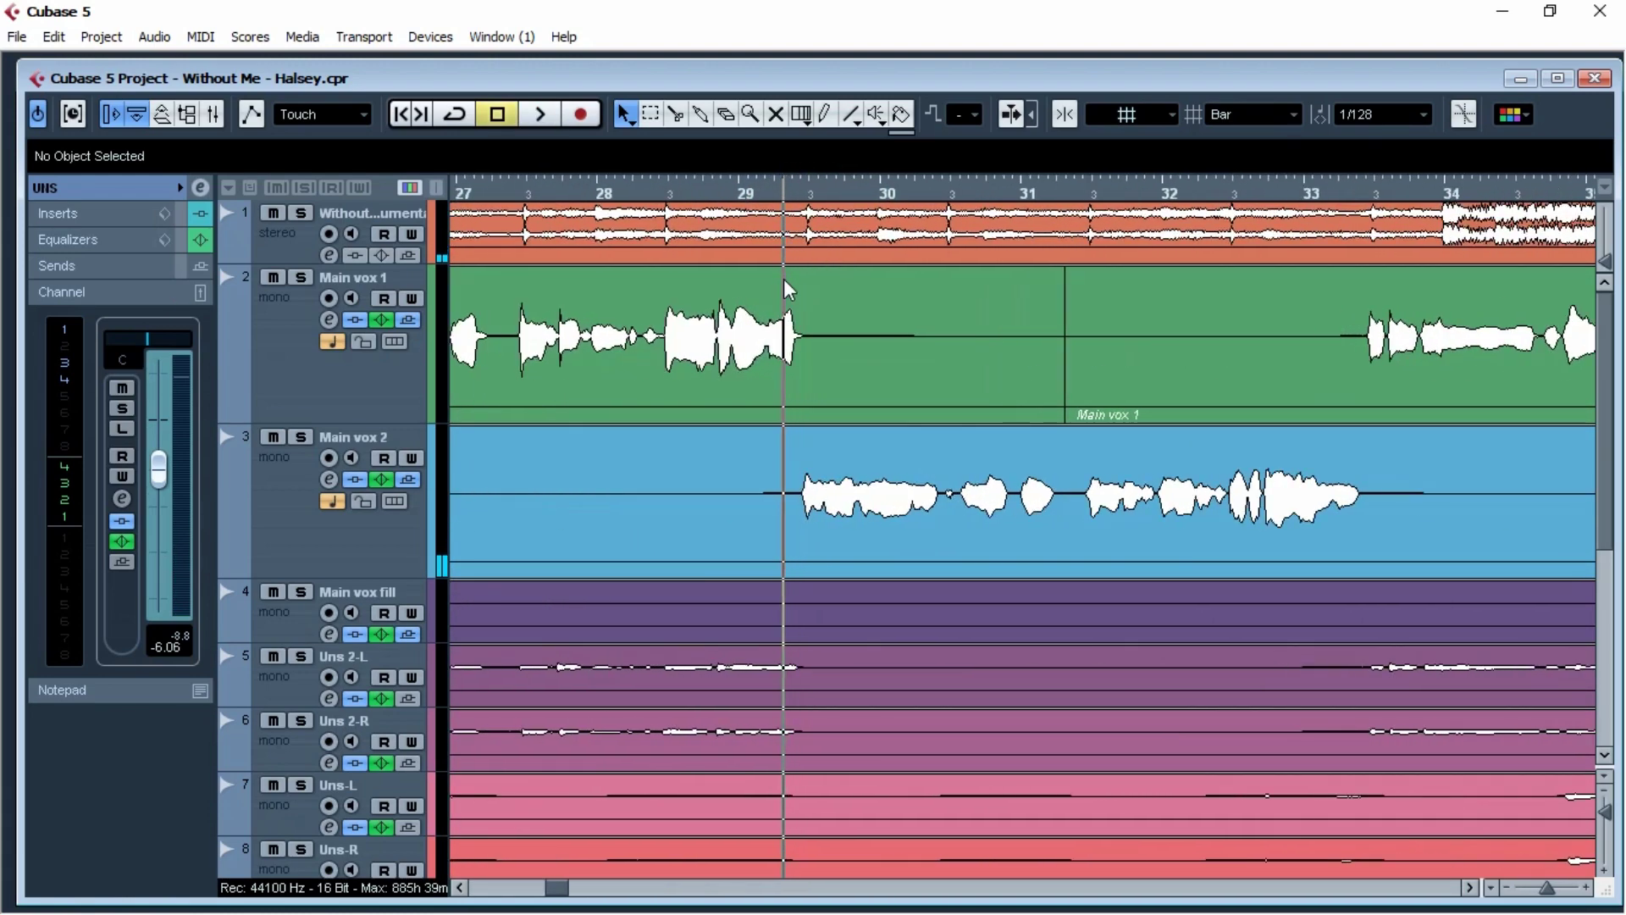
left_click(296, 538)
left_click(329, 479)
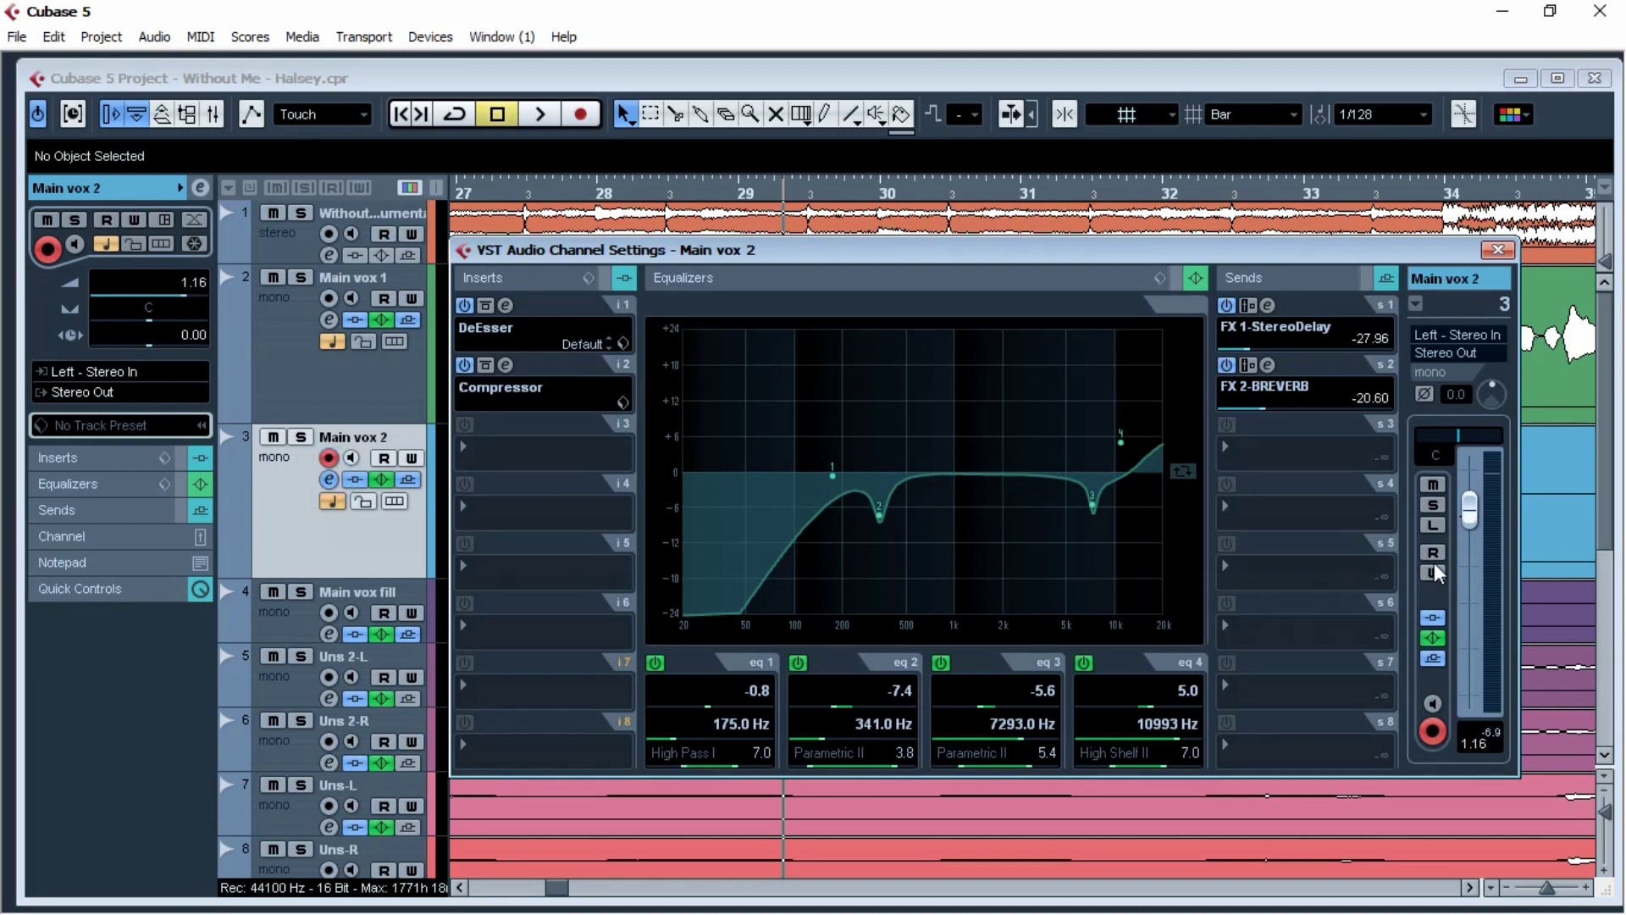
left_click_drag(1092, 273, 706, 319)
Step: Record varying BREVERB send automation on Main vox 2 during playback, peaking near -9.89 dB and settling at -14.19 dB, and disable automation writing
key("space")
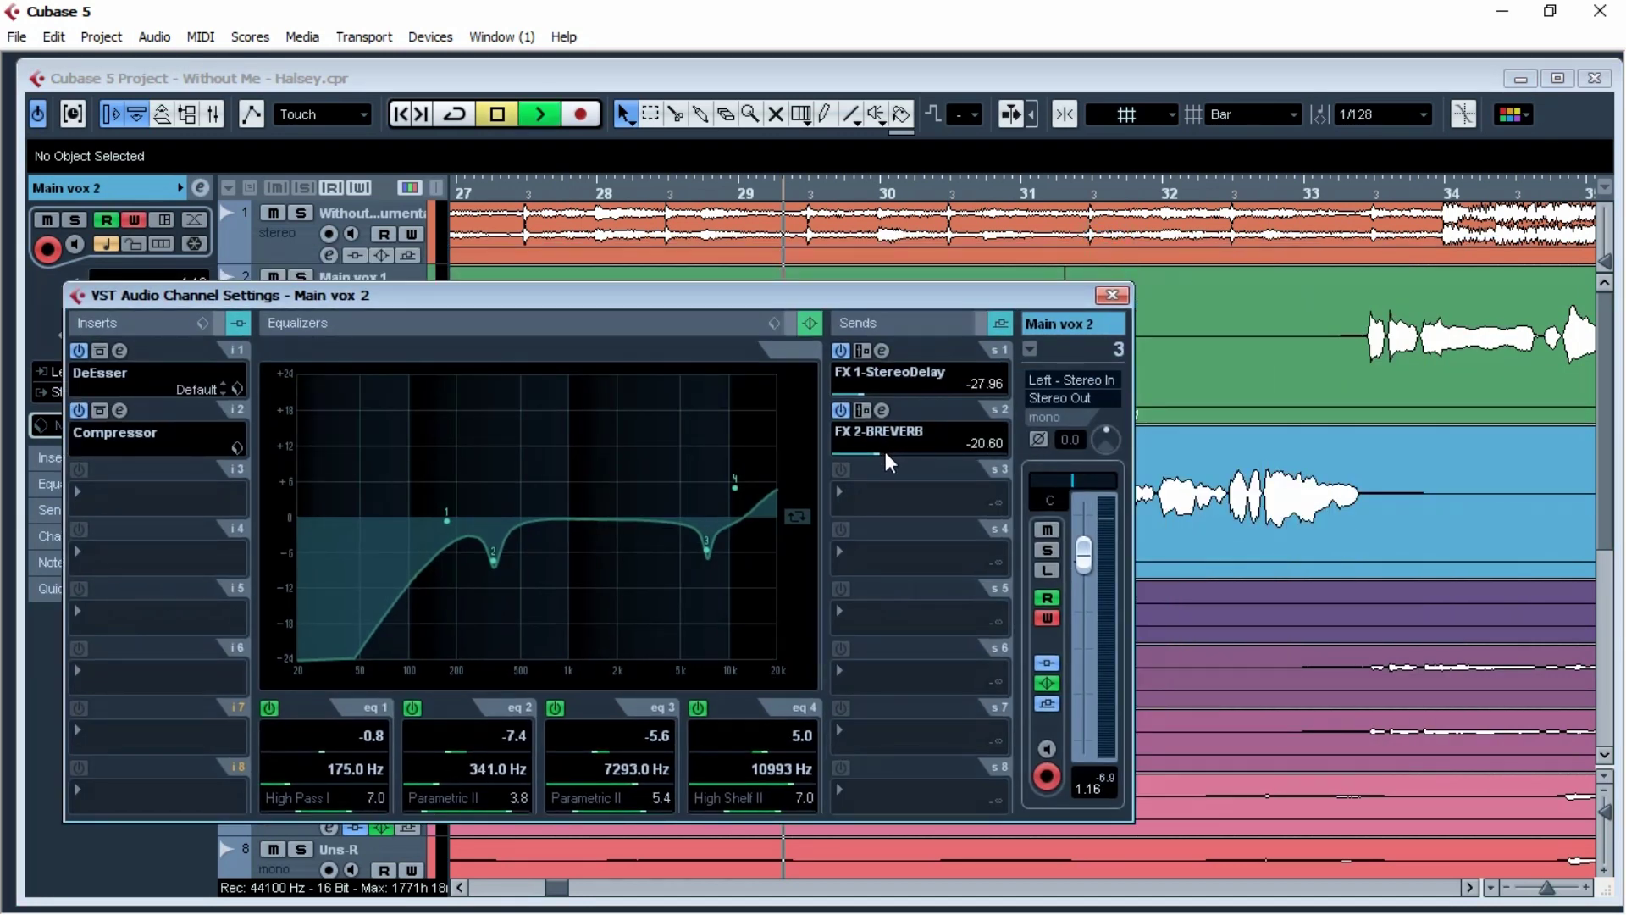
scroll(886, 452, "up", 7)
scroll(886, 450, "up", 7)
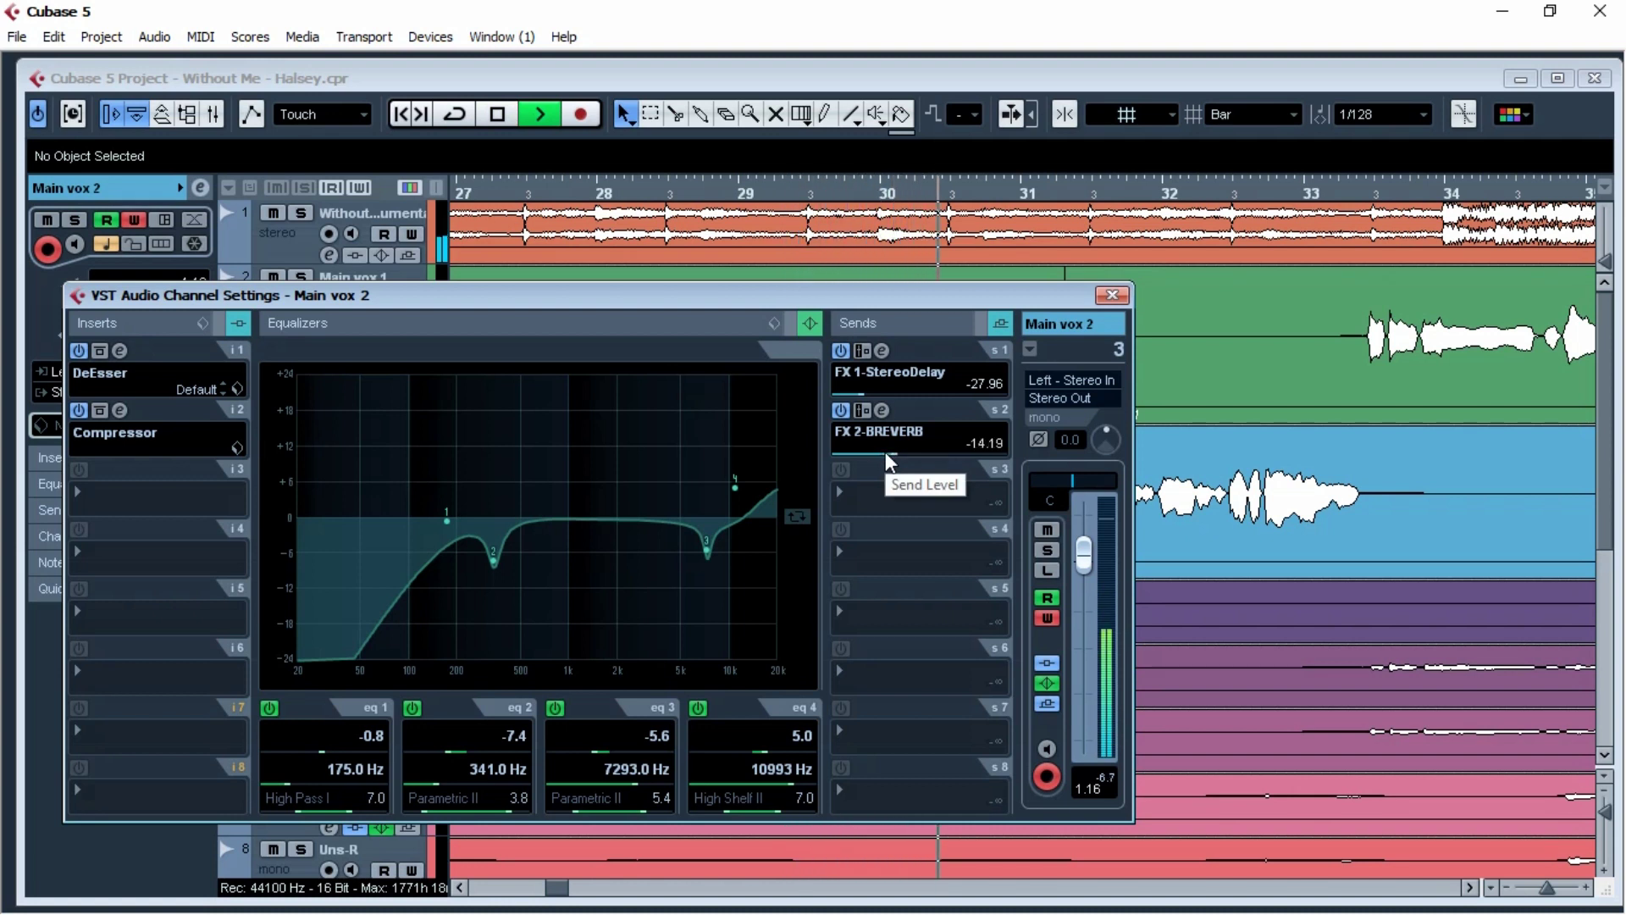
scroll(886, 451, "down", 2)
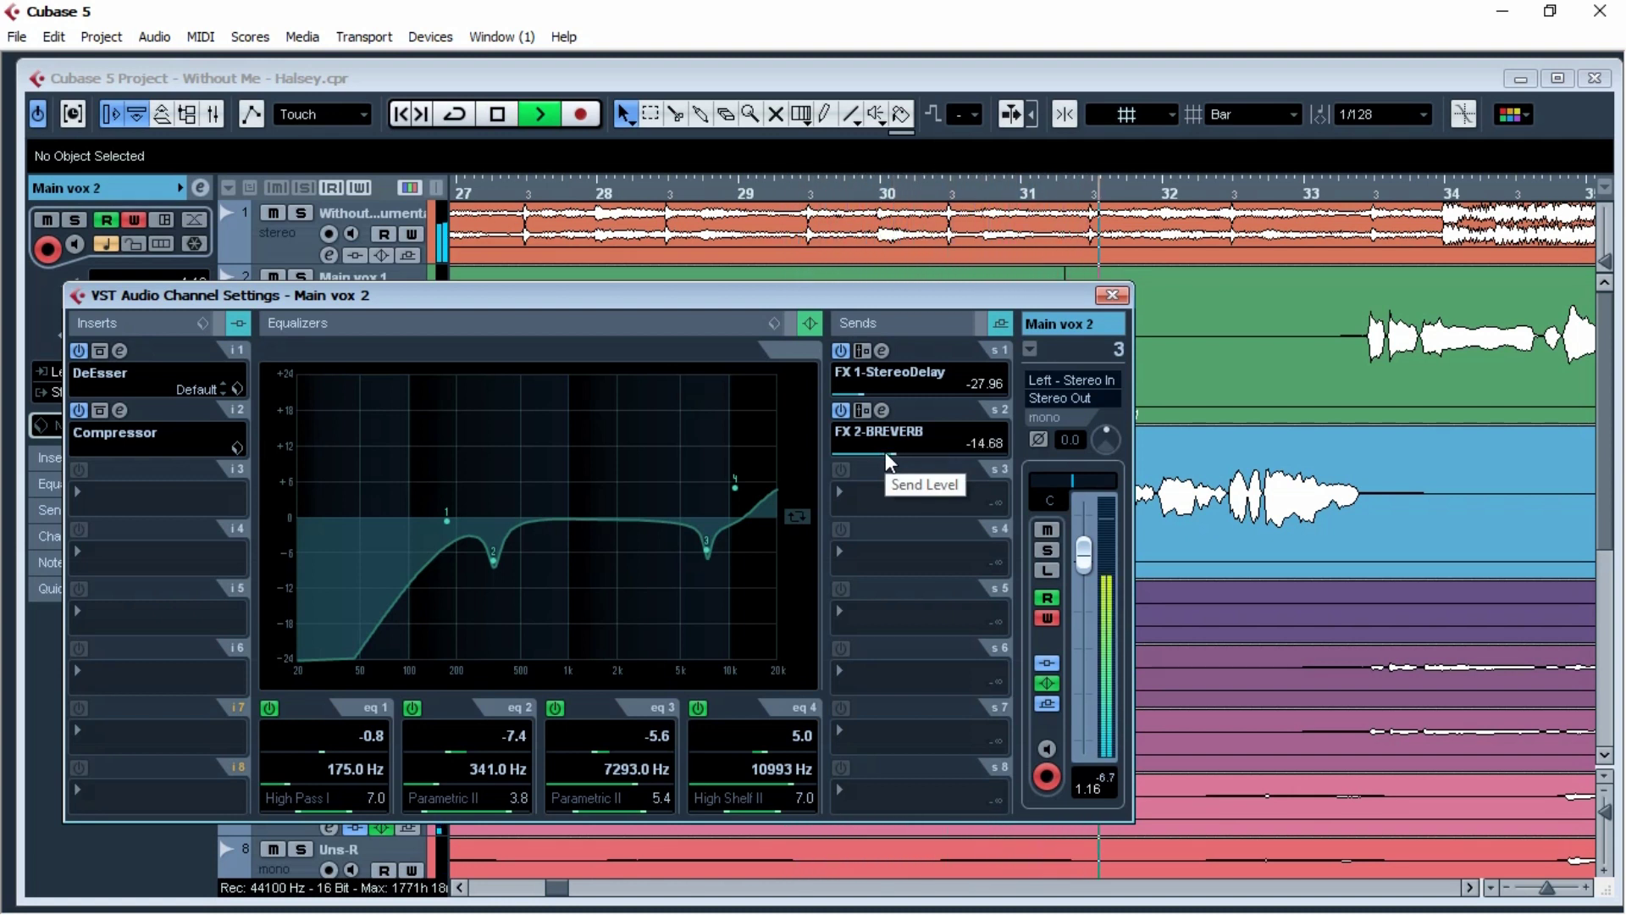
scroll(886, 450, "up", 6)
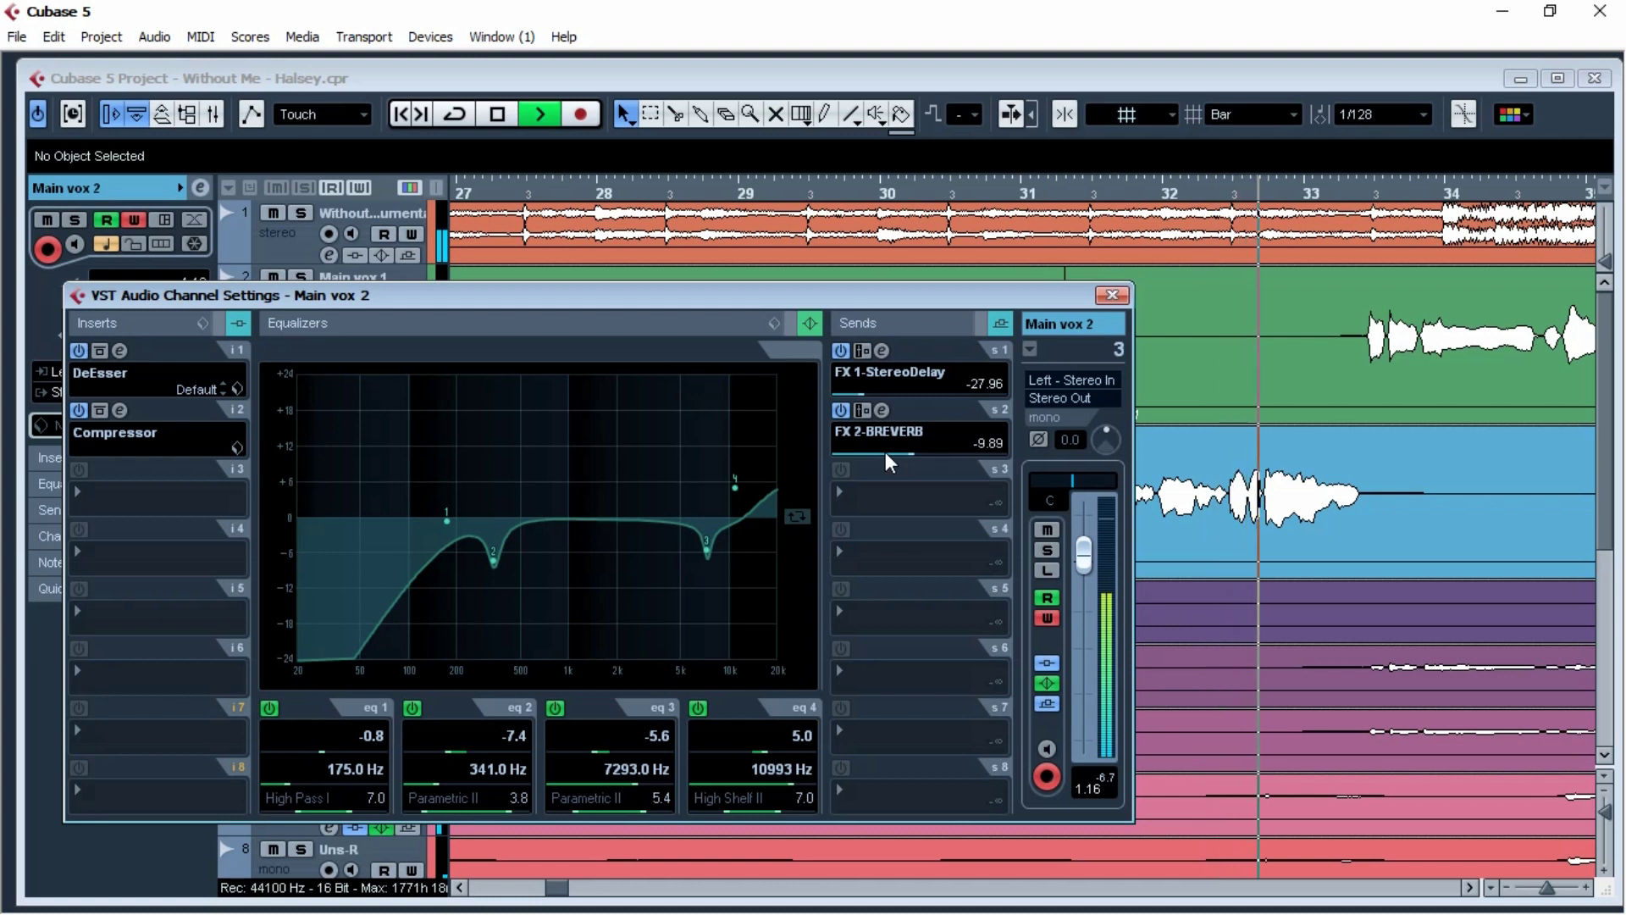
left_click(886, 450)
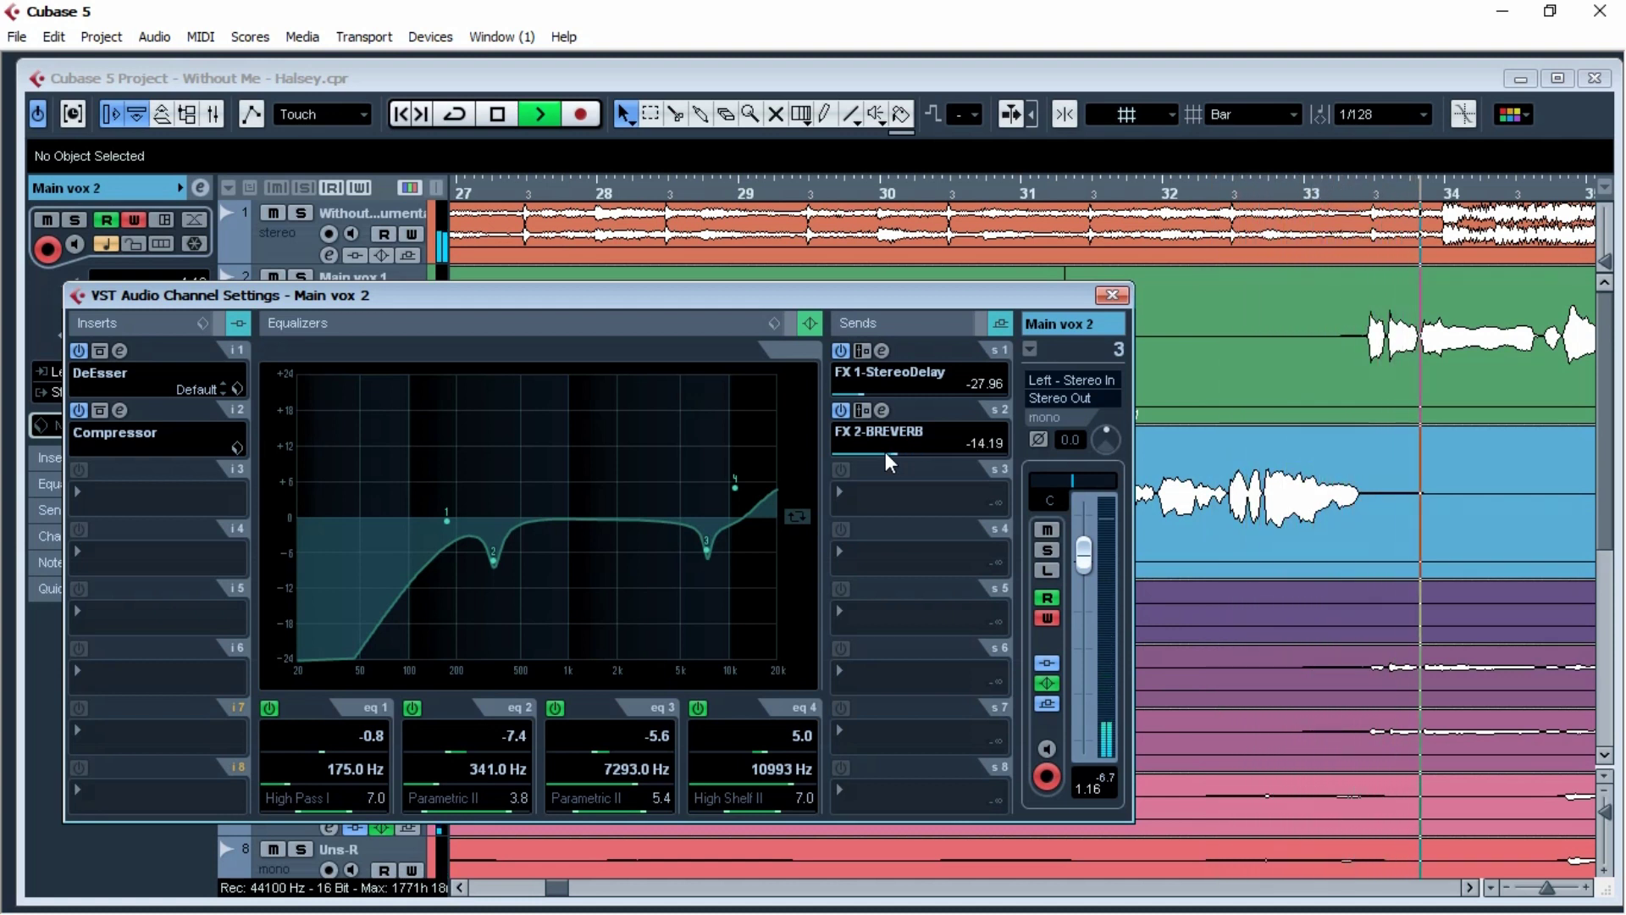
left_click(1048, 618)
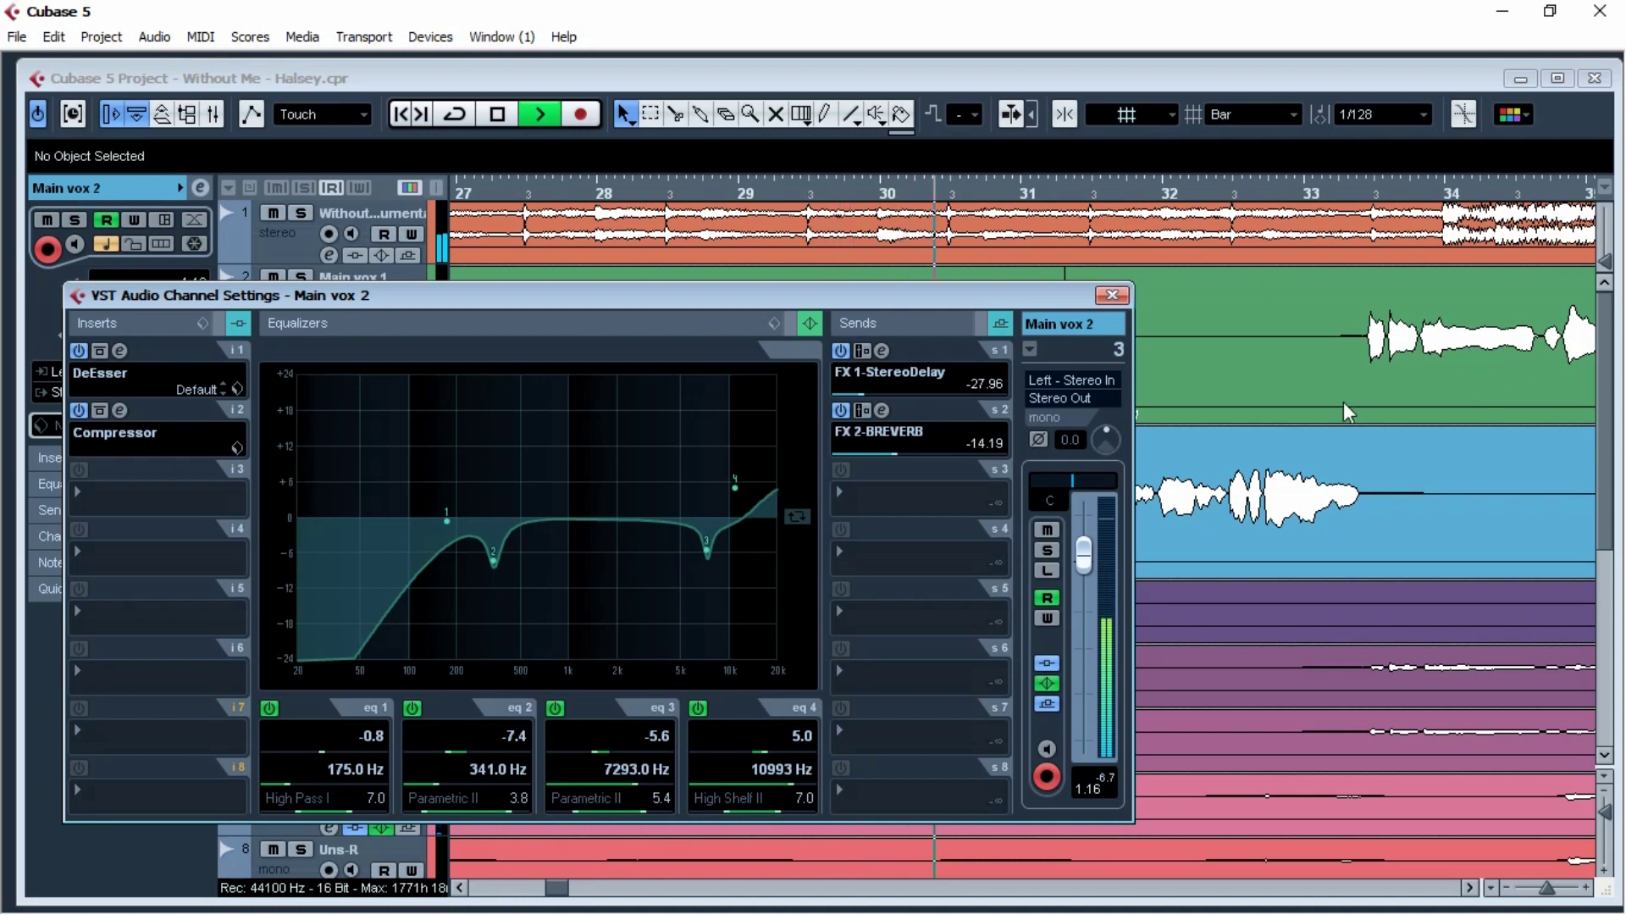
Step: Close the Main vox 2 channel settings and show all used automation in the project
left_click(1112, 295)
right_click(292, 540)
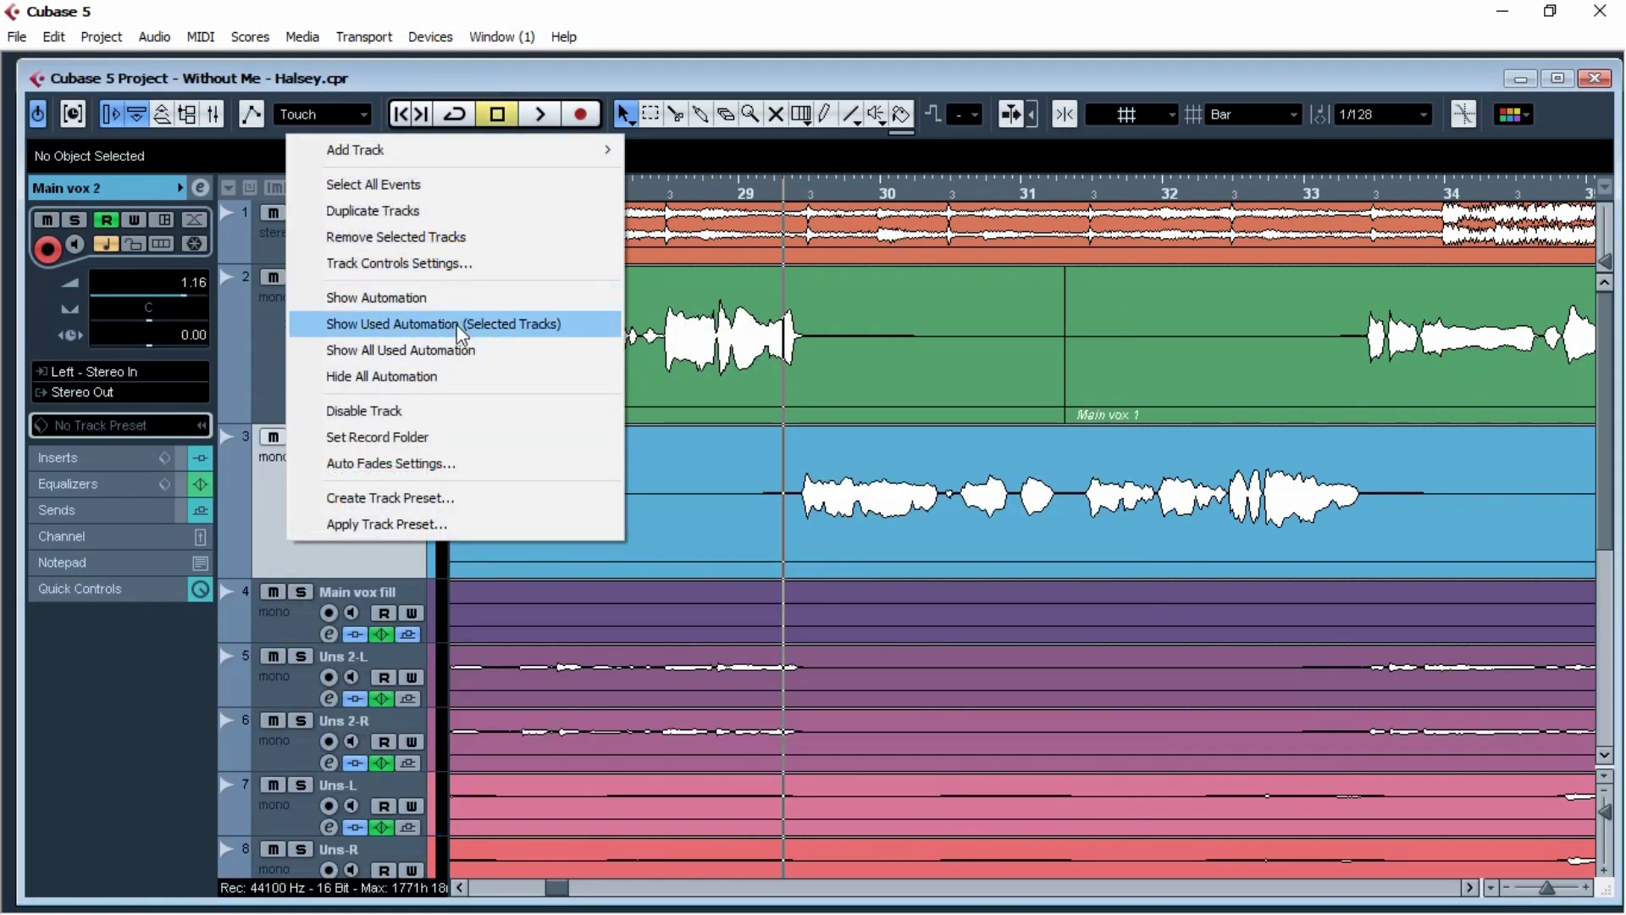
left_click(454, 351)
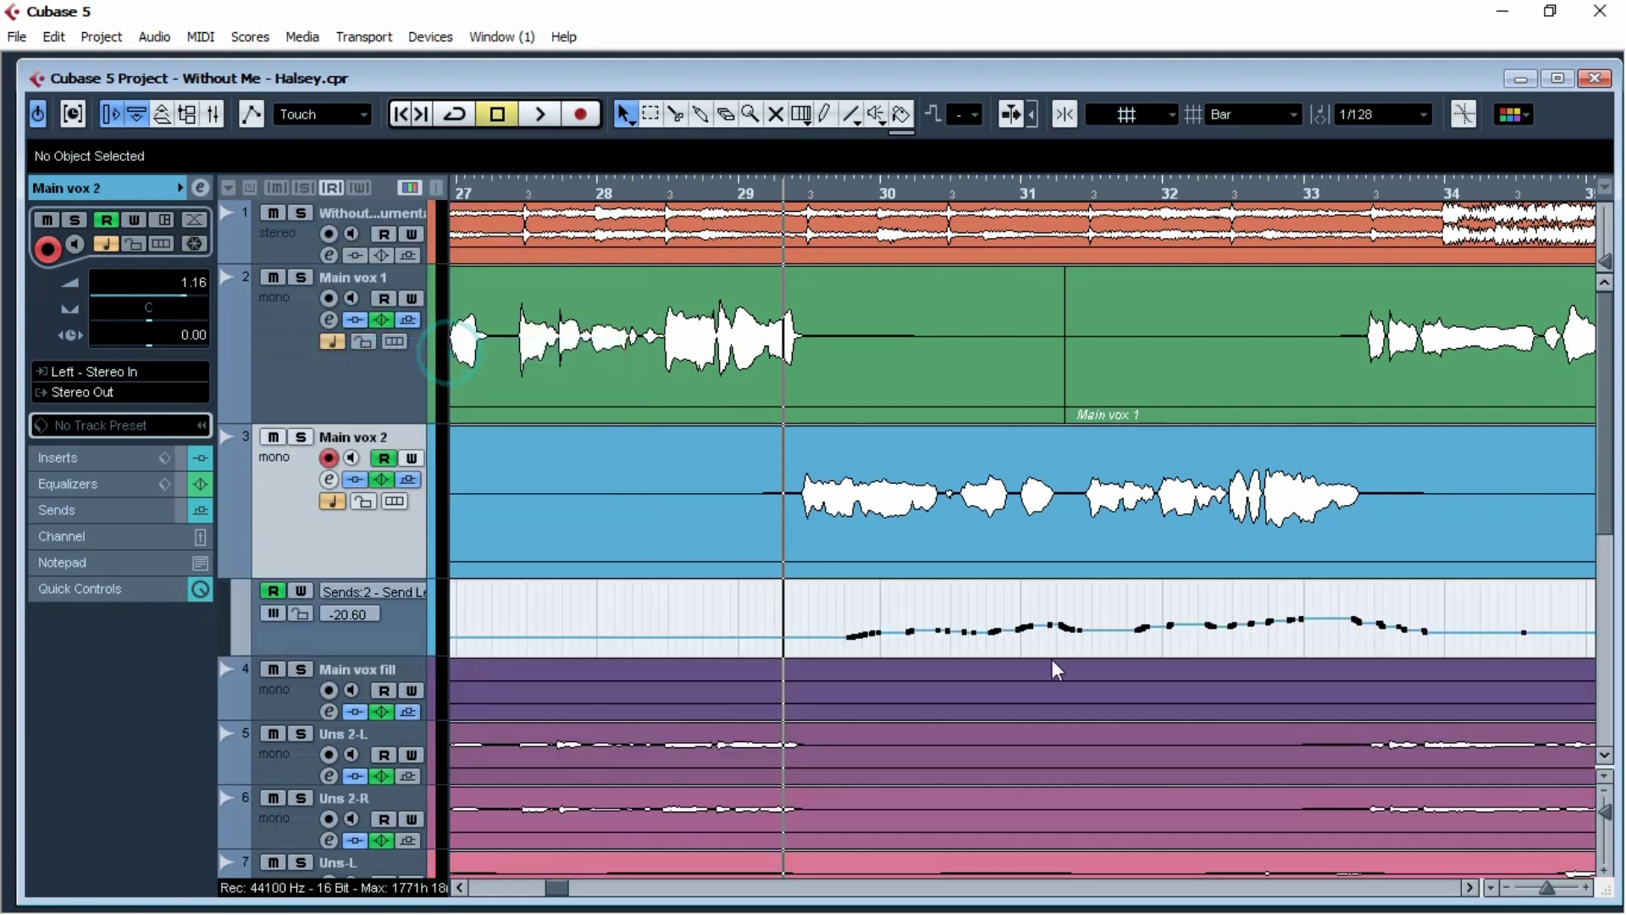
Step: Play the Main vox 2 phrase with its channel settings beside the automation lane to check the BREVERB send movement
left_click(330, 482)
left_click_drag(616, 305, 517, 235)
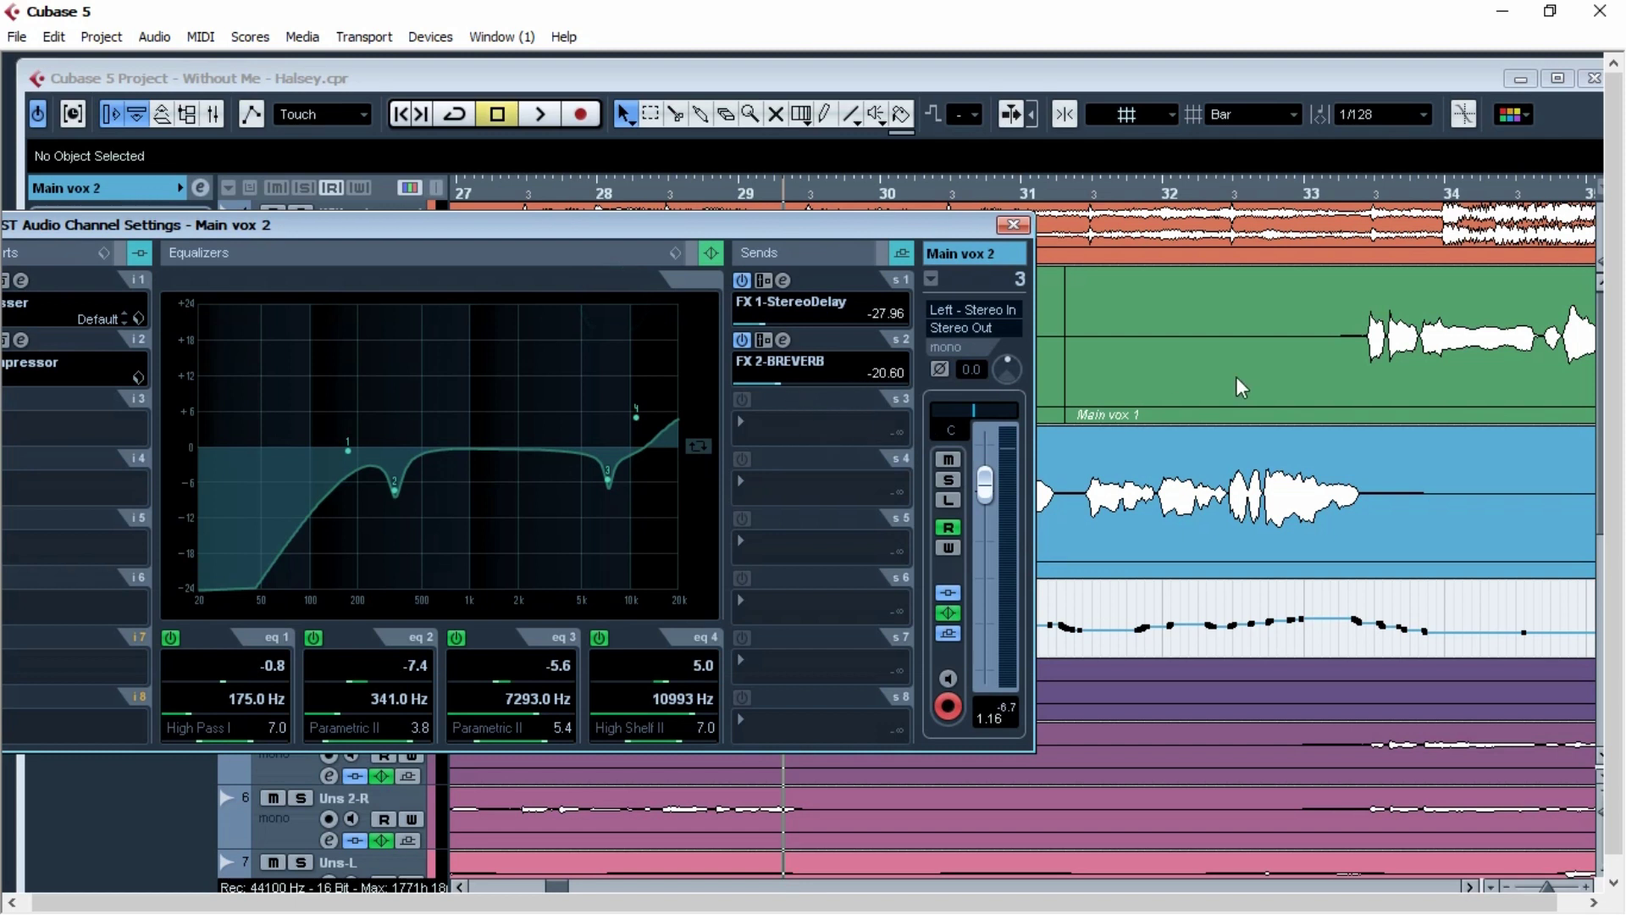
left_click_drag(678, 225, 490, 228)
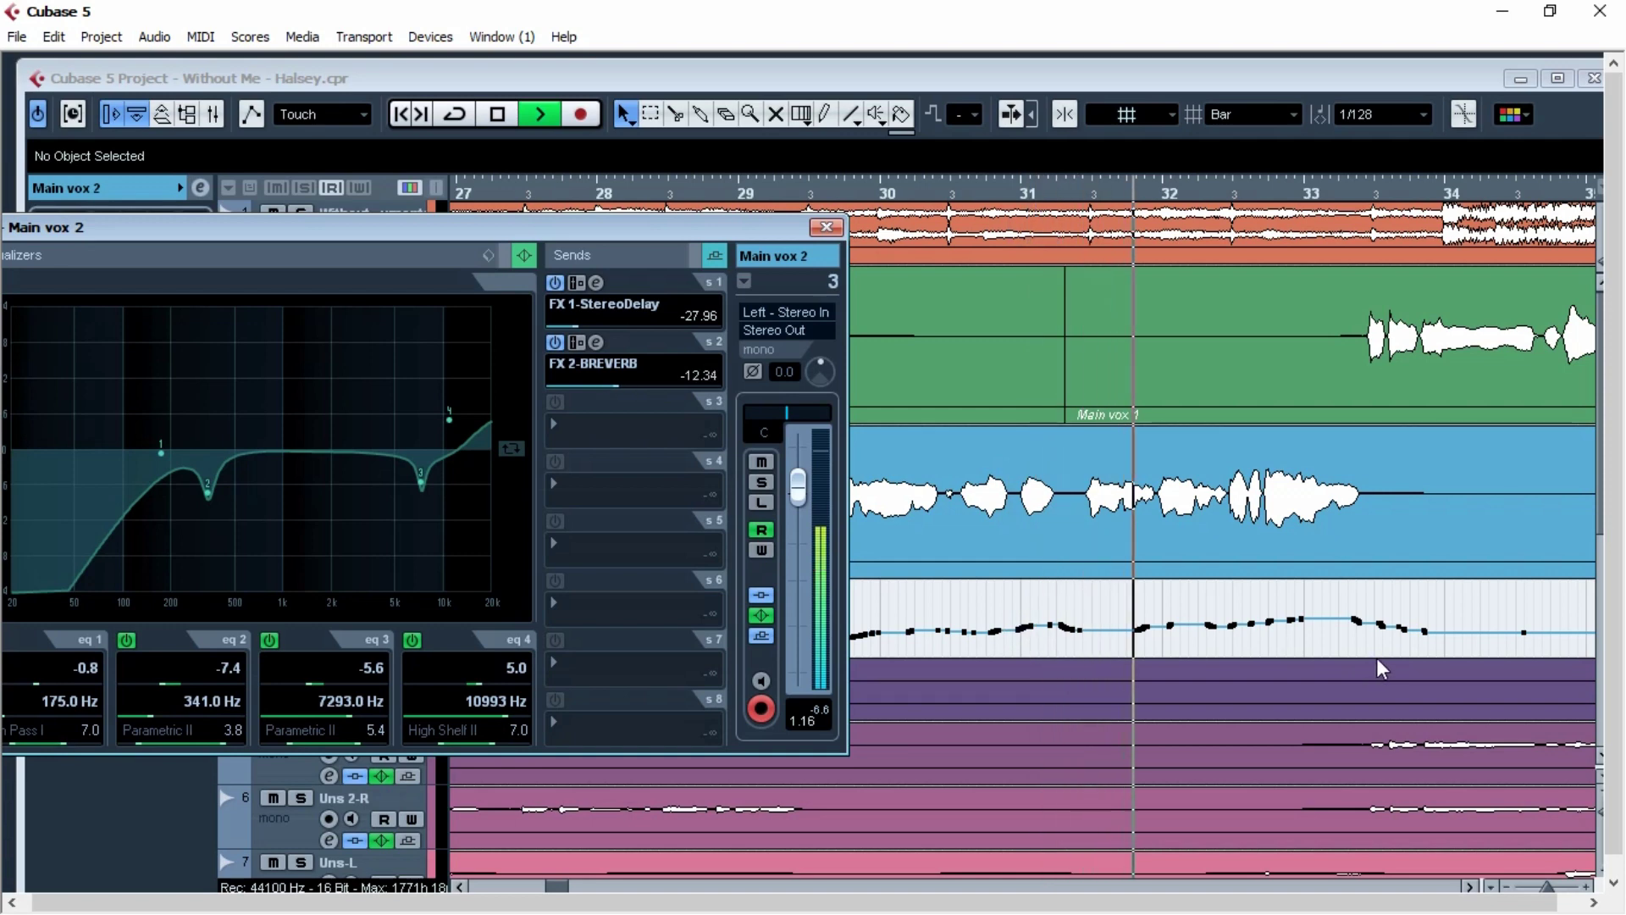
Step: Return to the project window and listen to the full mix, replaying it from around bar 10 with a wider timeline overview
left_click(1126, 80)
key("g")
key("g")
key("g")
key("g")
key("g")
key("g")
key("g")
key("g")
key("g")
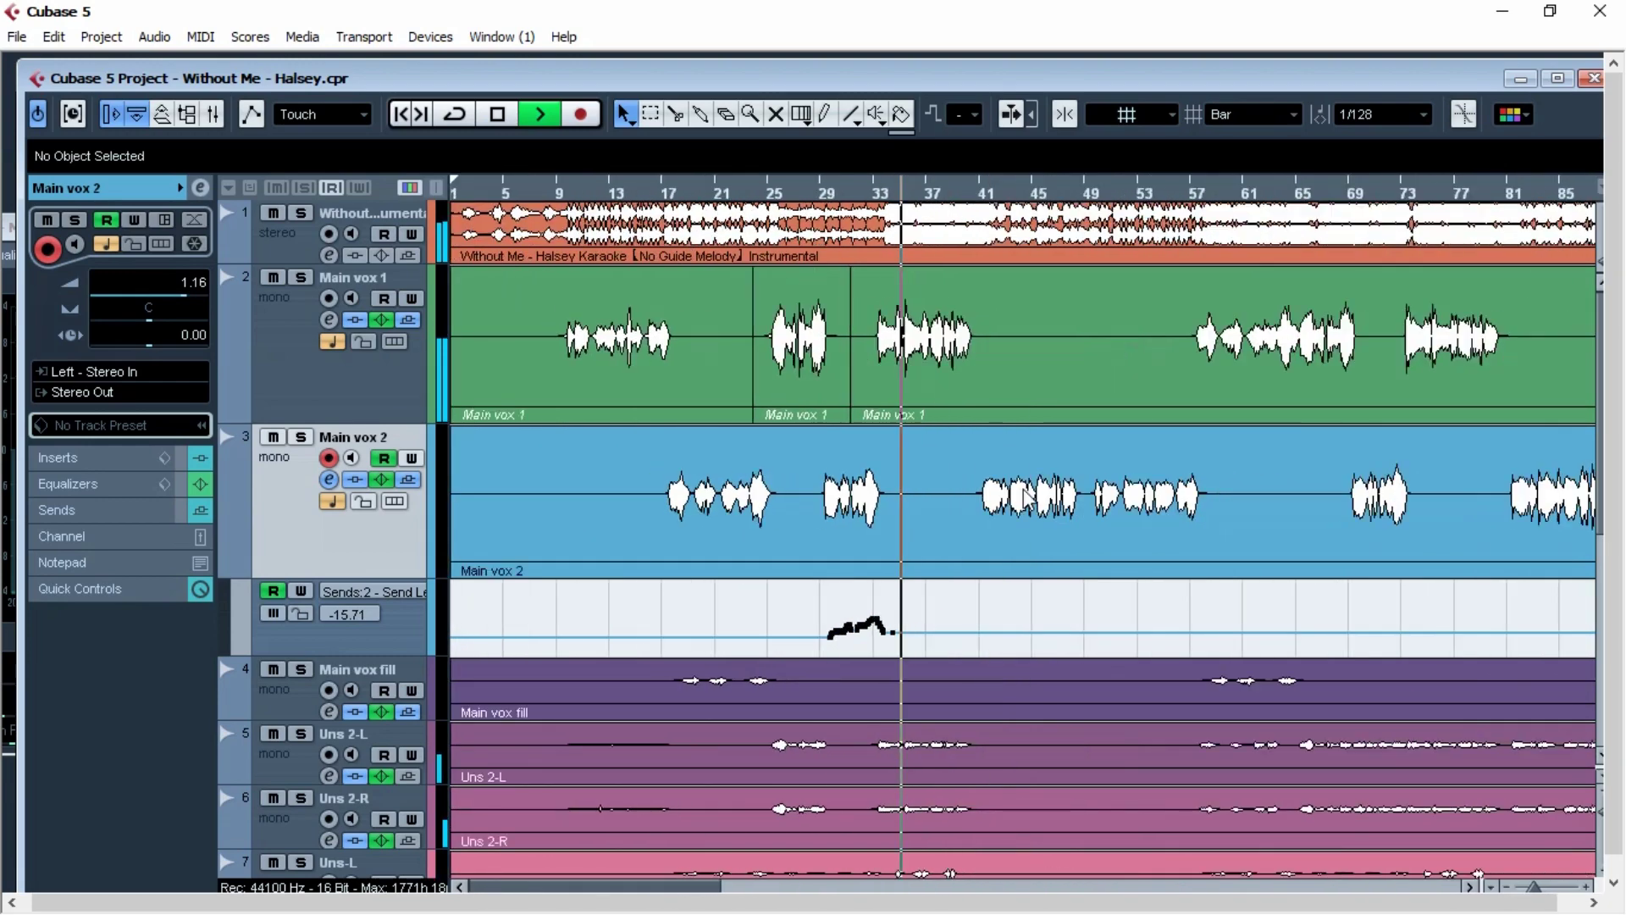
scroll(1025, 500, "down", 7)
scroll(1025, 499, "up", 7)
key("g")
key("g")
key("g")
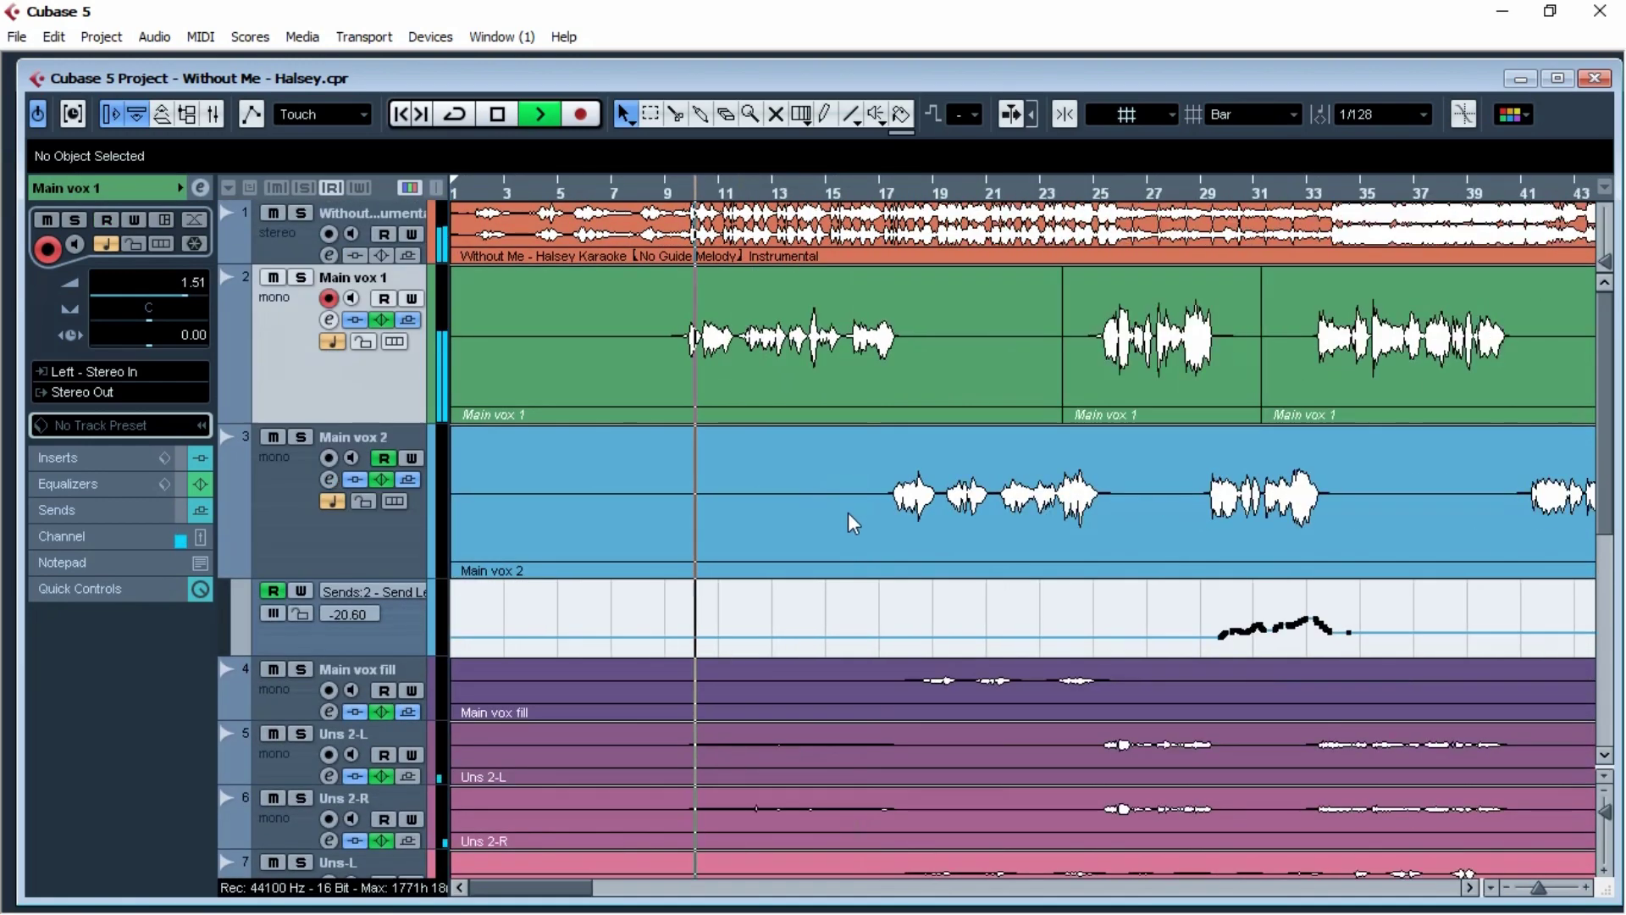
key("g")
Step: Review all audio, group and FX tracks across the arrangement while the full mix plays
scroll(835, 509, "down", 7)
left_click_drag(1604, 811, 1608, 820)
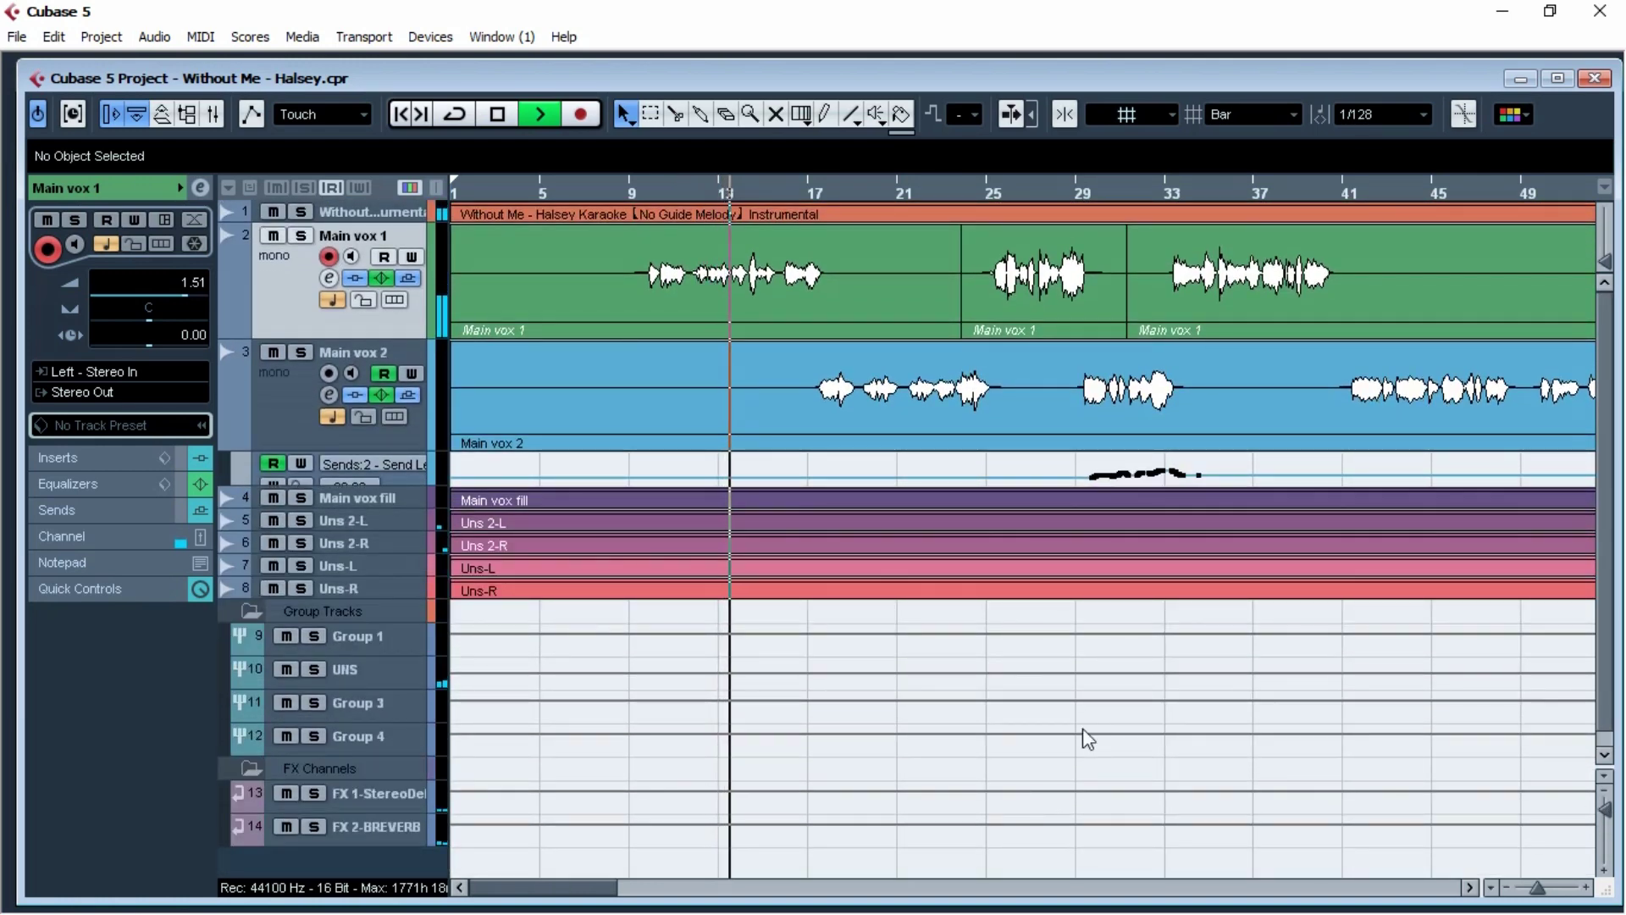
scroll(1088, 738, "down", 1)
scroll(1088, 738, "up", 1)
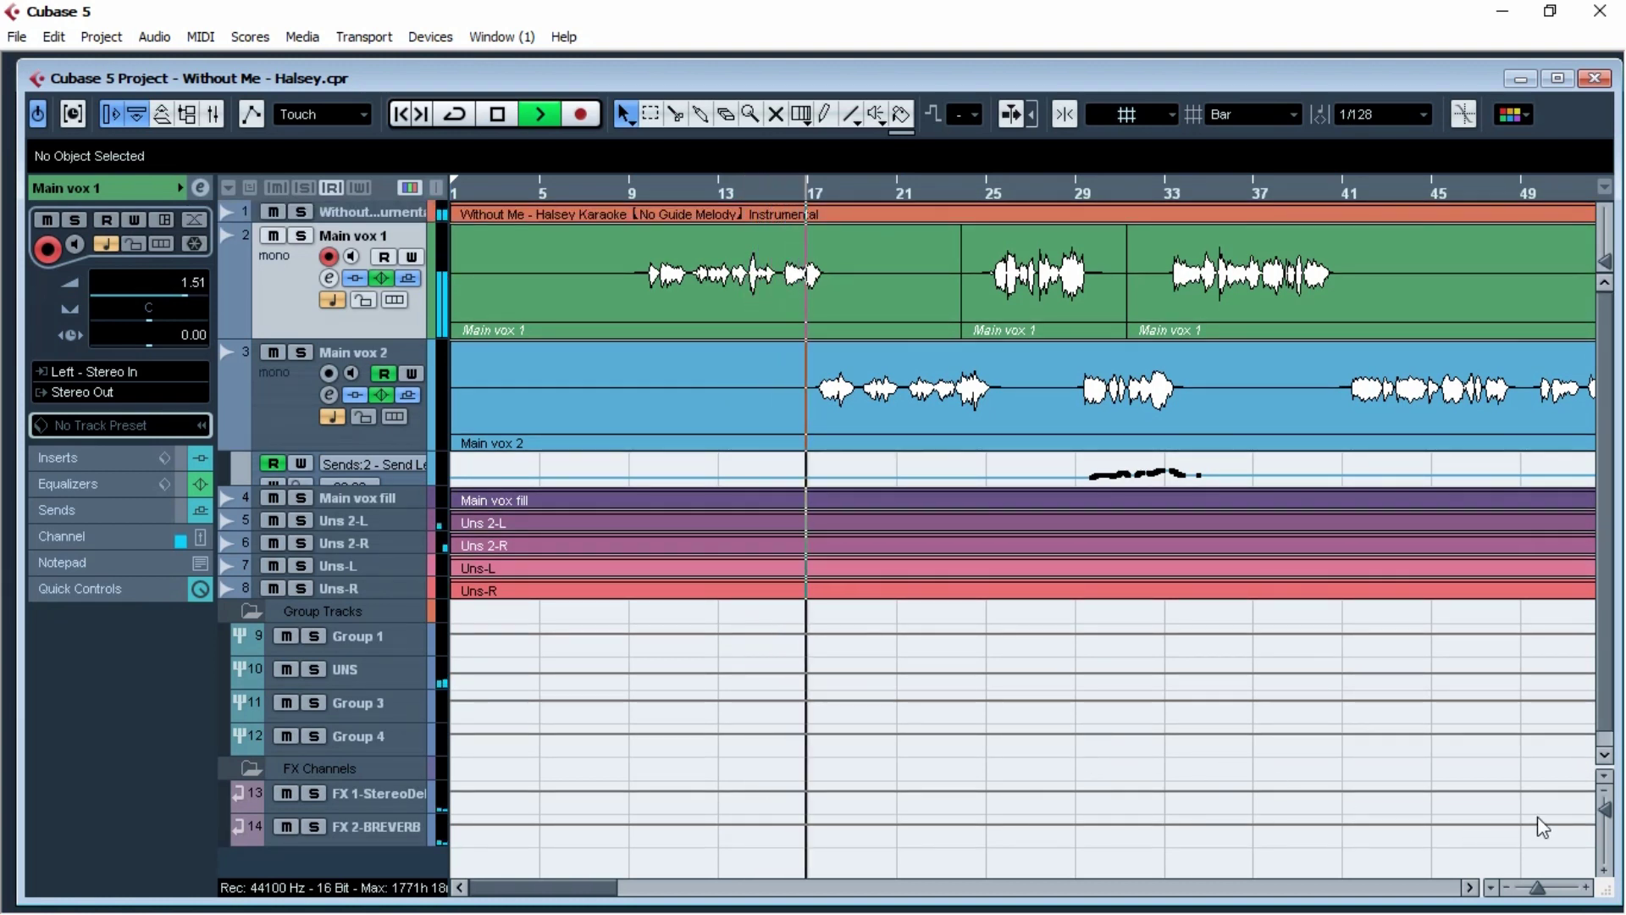
left_click_drag(1604, 808, 1603, 812)
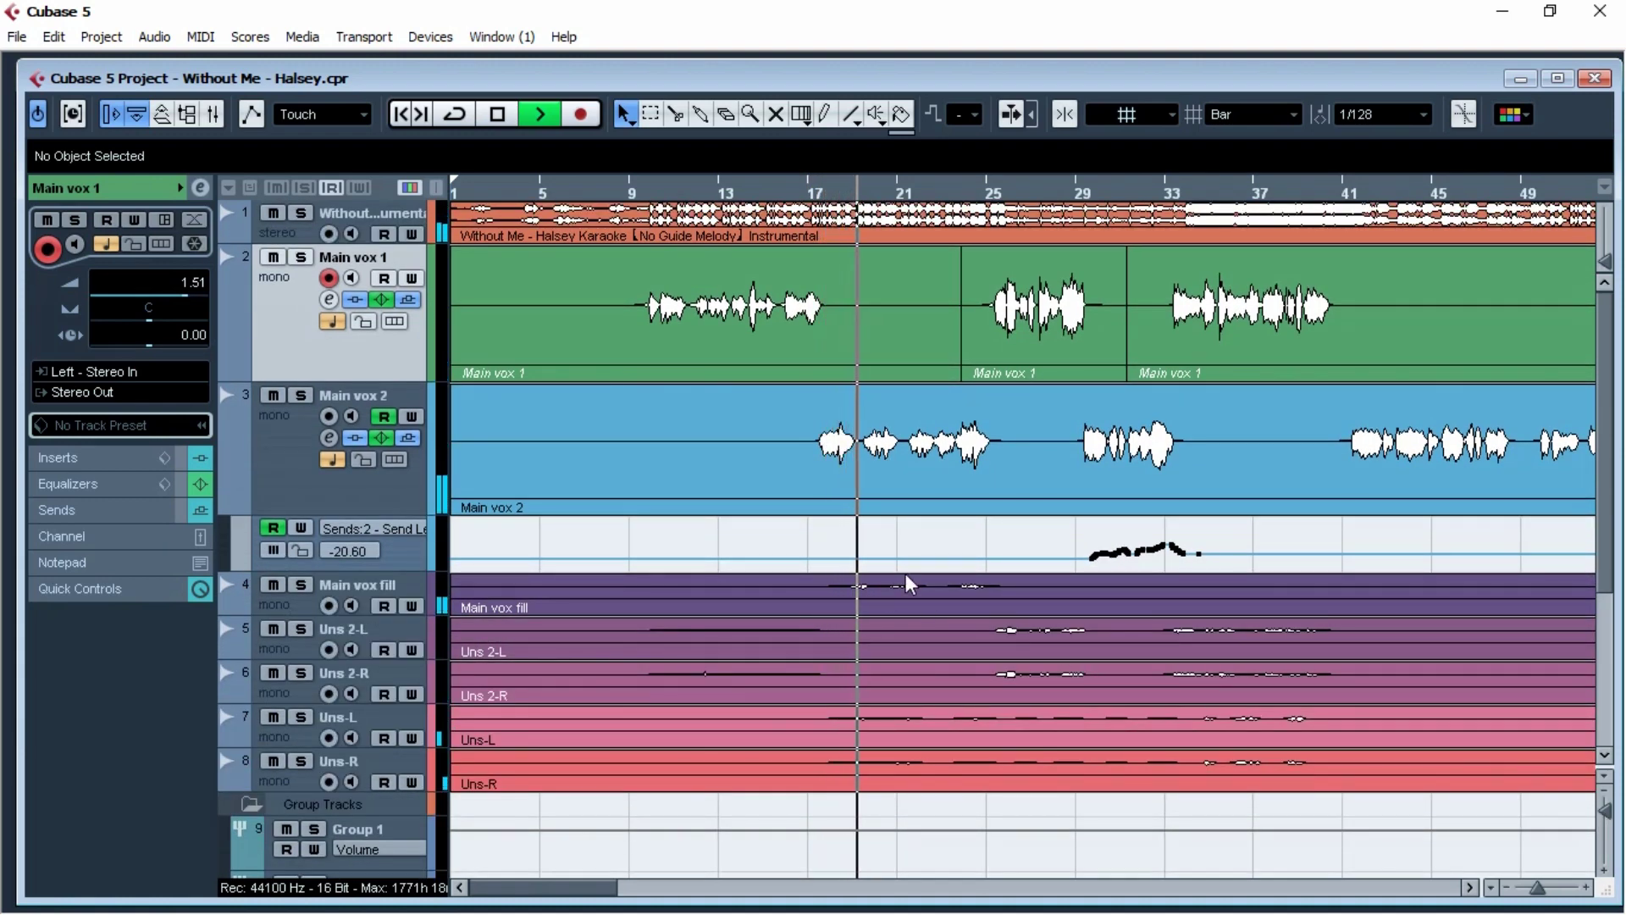
scroll(906, 570, "down", 4)
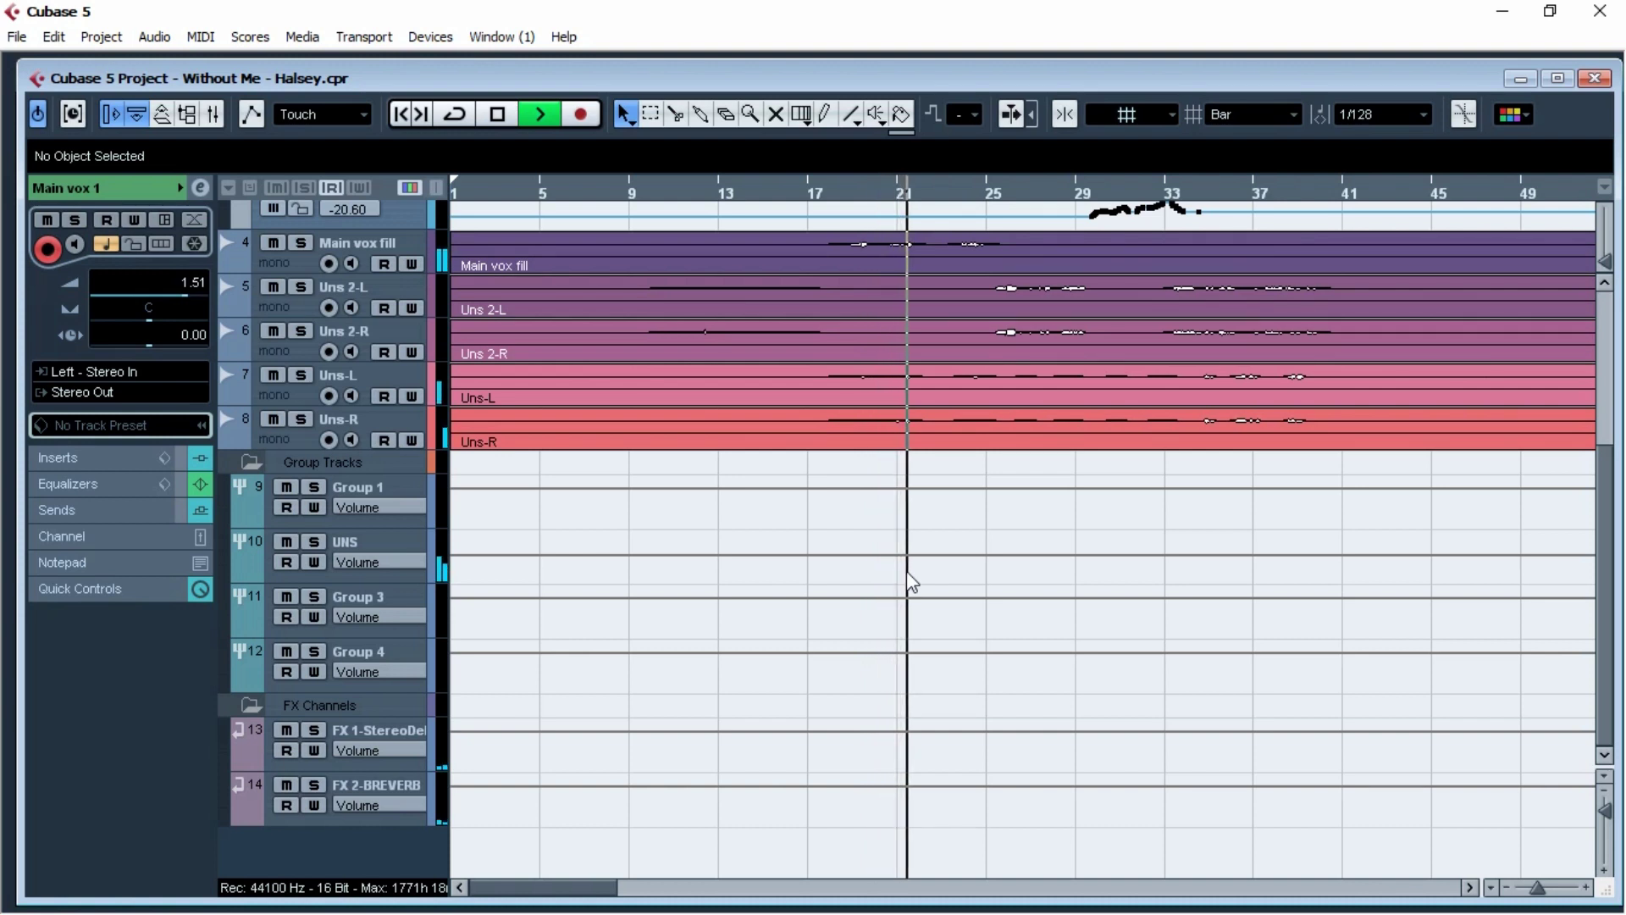
scroll(909, 579, "up", 2)
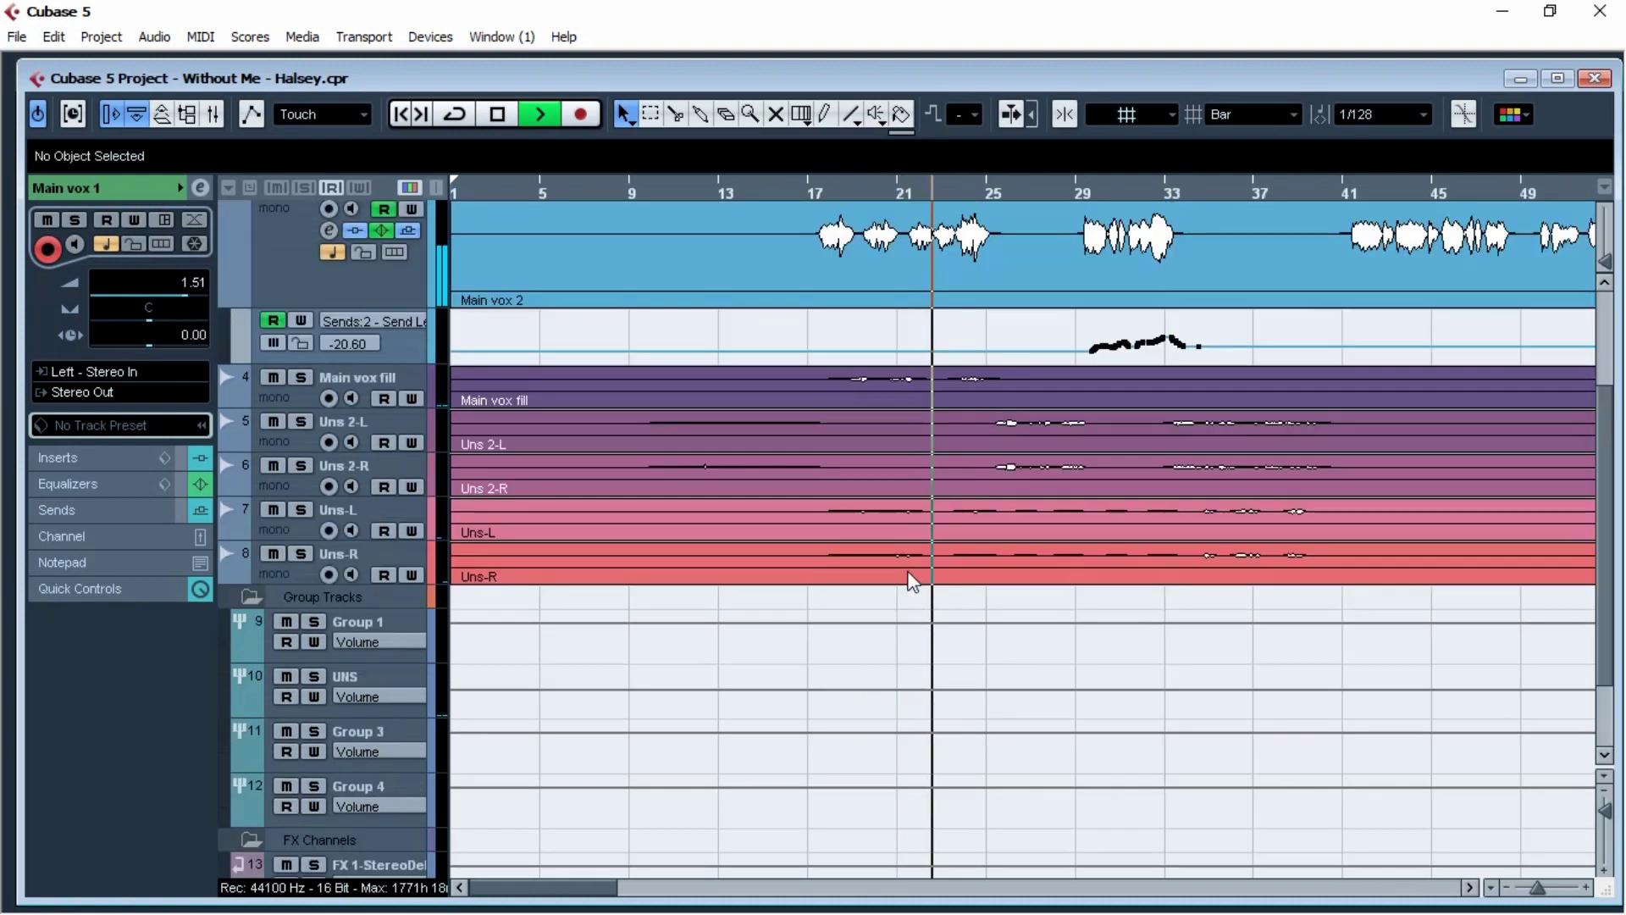
scroll(908, 570, "down", 4)
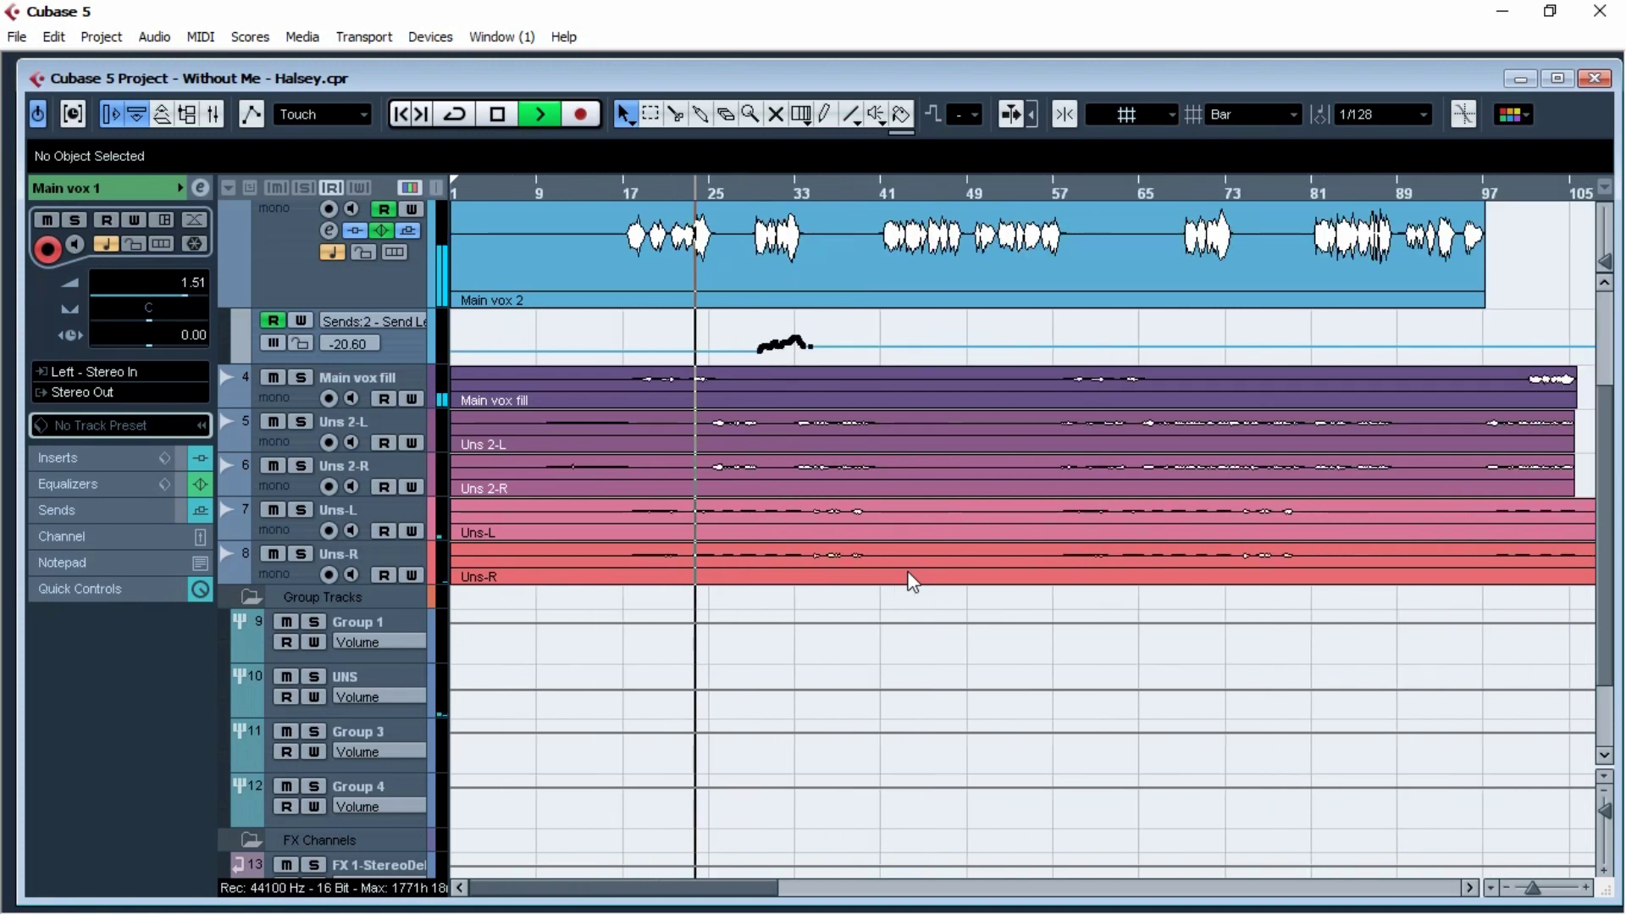
scroll(908, 570, "up", 3)
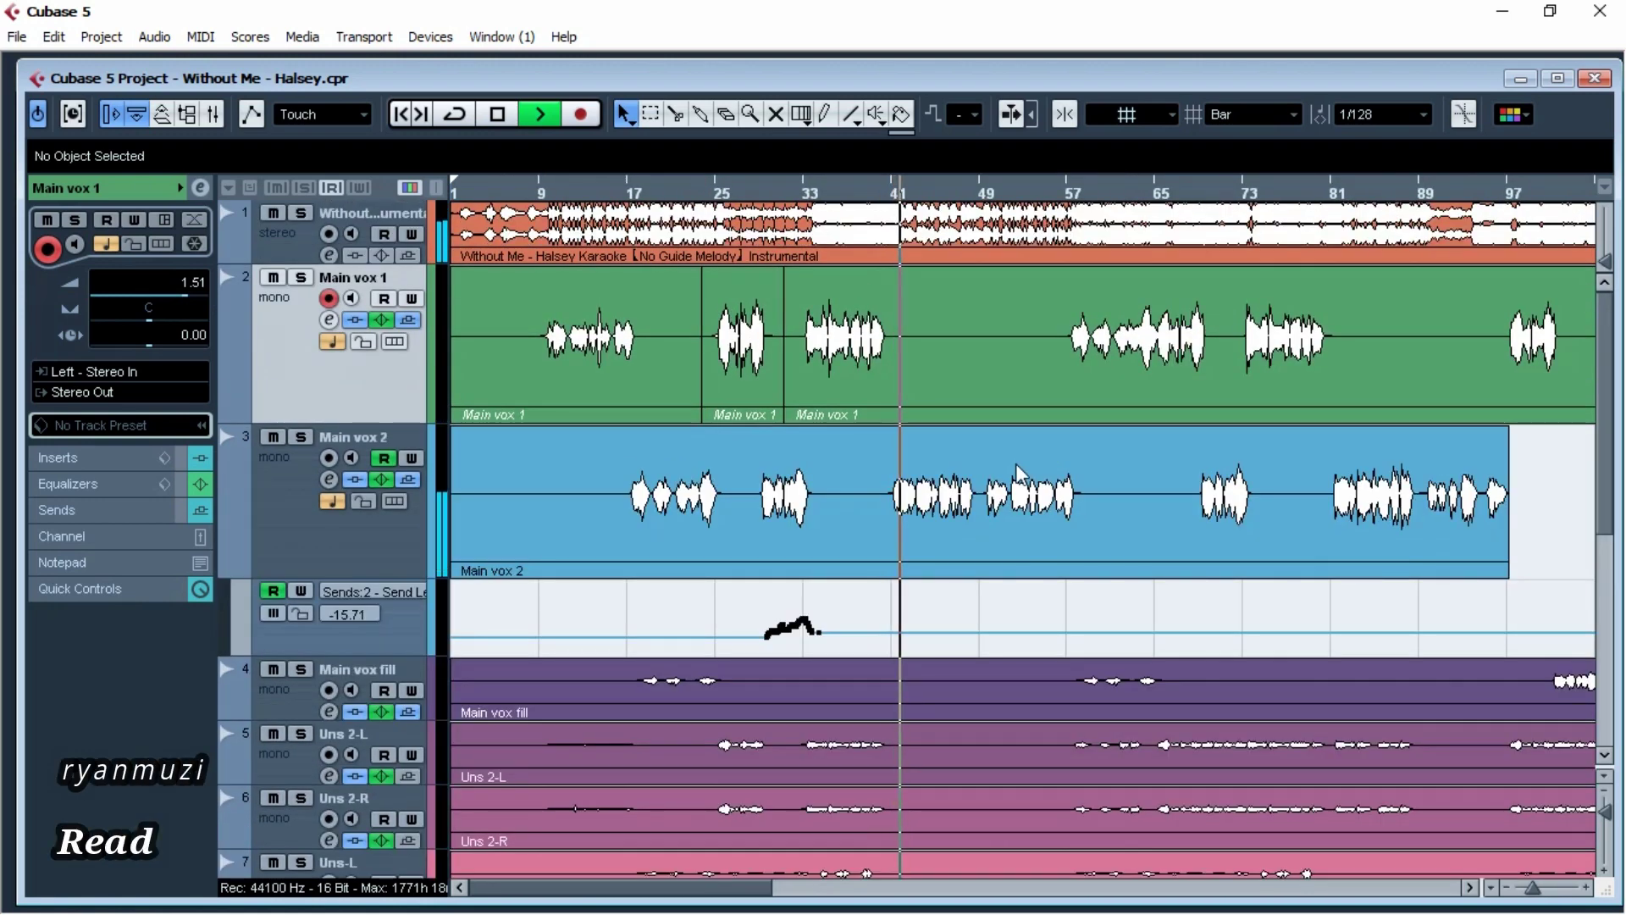
scroll(1021, 472, "down", 1)
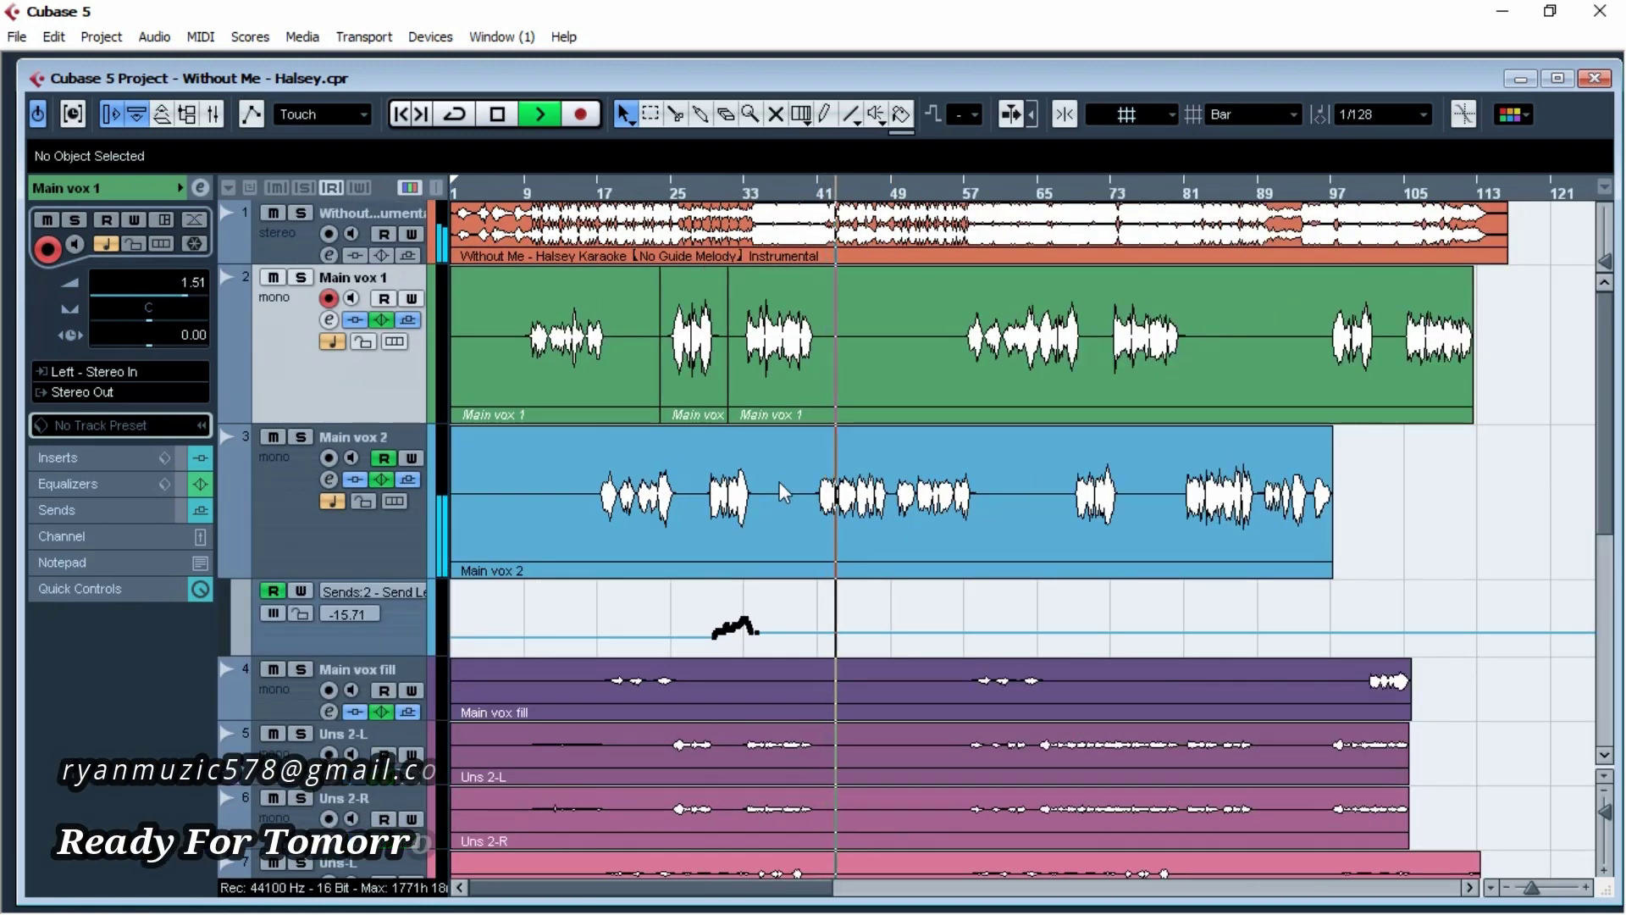